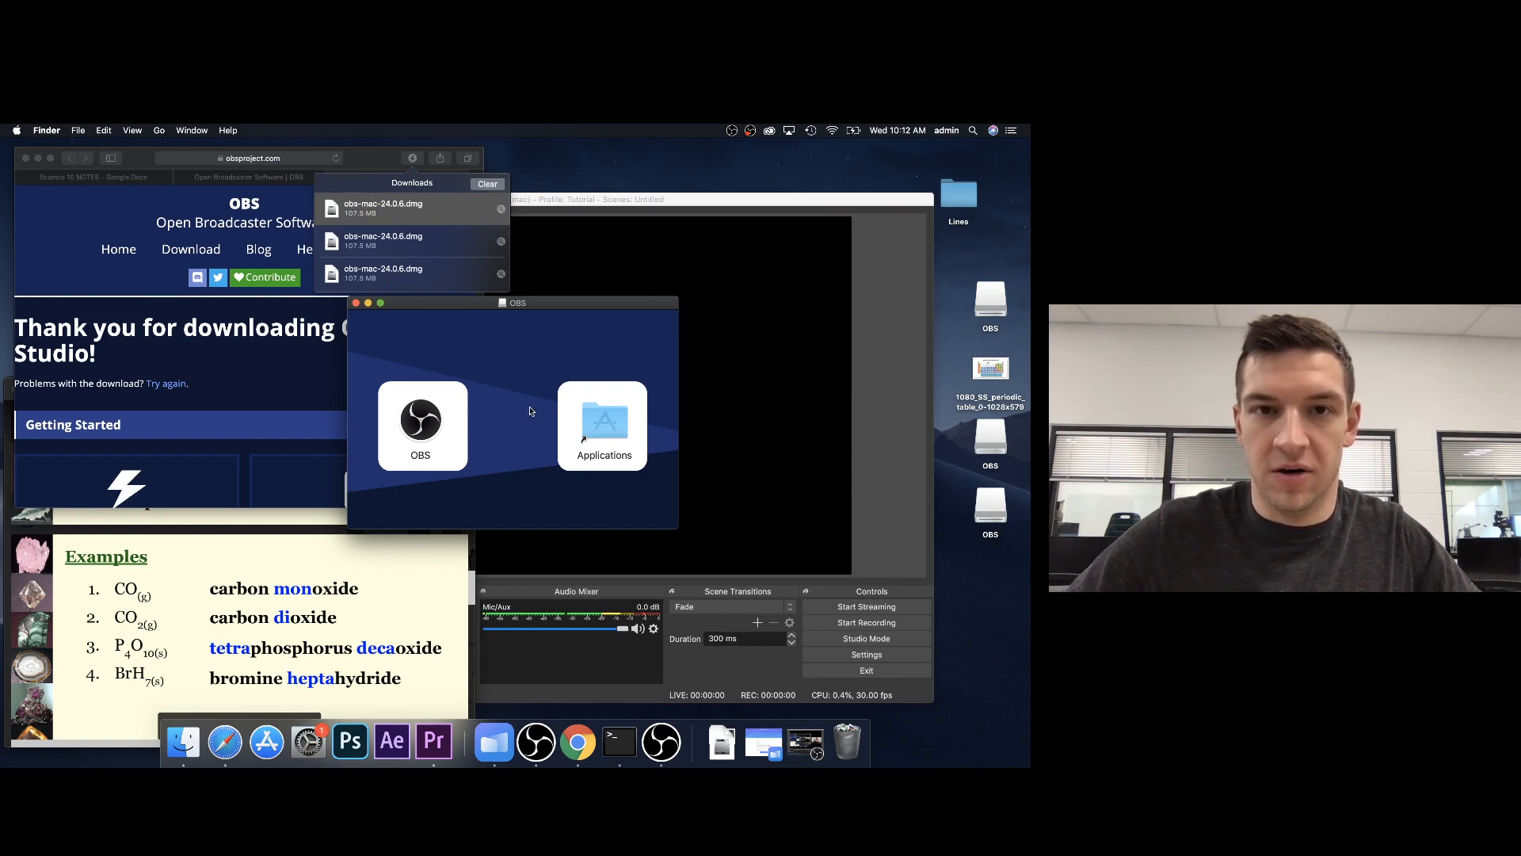
Step: Copy OBS into Applications, close the disk image window, and open a new Finder window
{"action": "mouse_move", "coordinate": [432, 418]}
{"action": "left_mouse_down"}
{"action": "mouse_move", "coordinate": [445, 361]}
{"action": "mouse_move", "coordinate": [612, 428]}
{"action": "mouse_move", "coordinate": [443, 419]}
{"action": "left_mouse_up"}
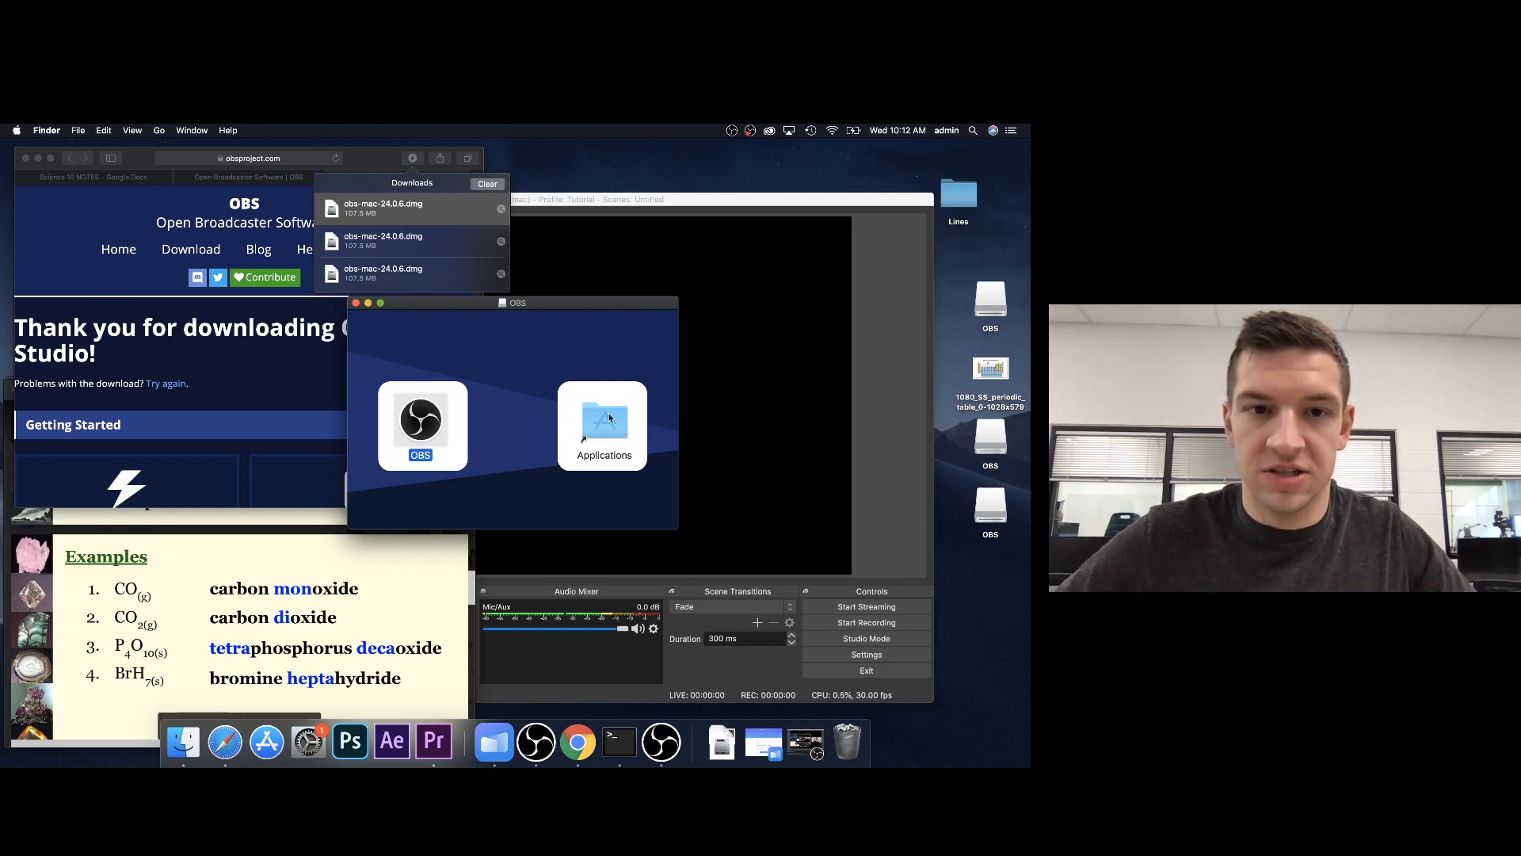
{"action": "left_click", "coordinate": [356, 304]}
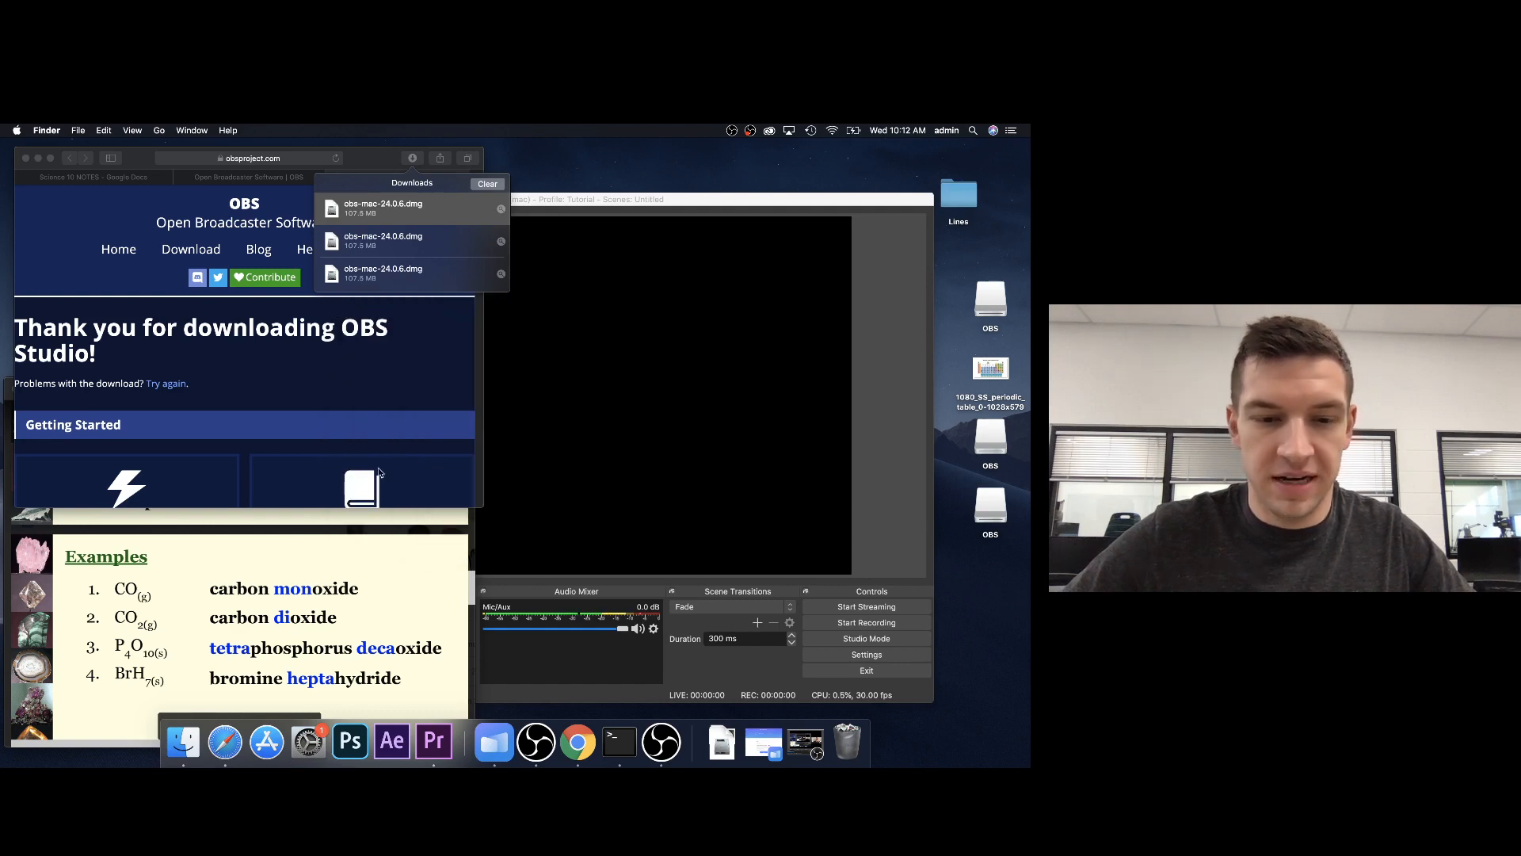
{"action": "left_click", "coordinate": [181, 739]}
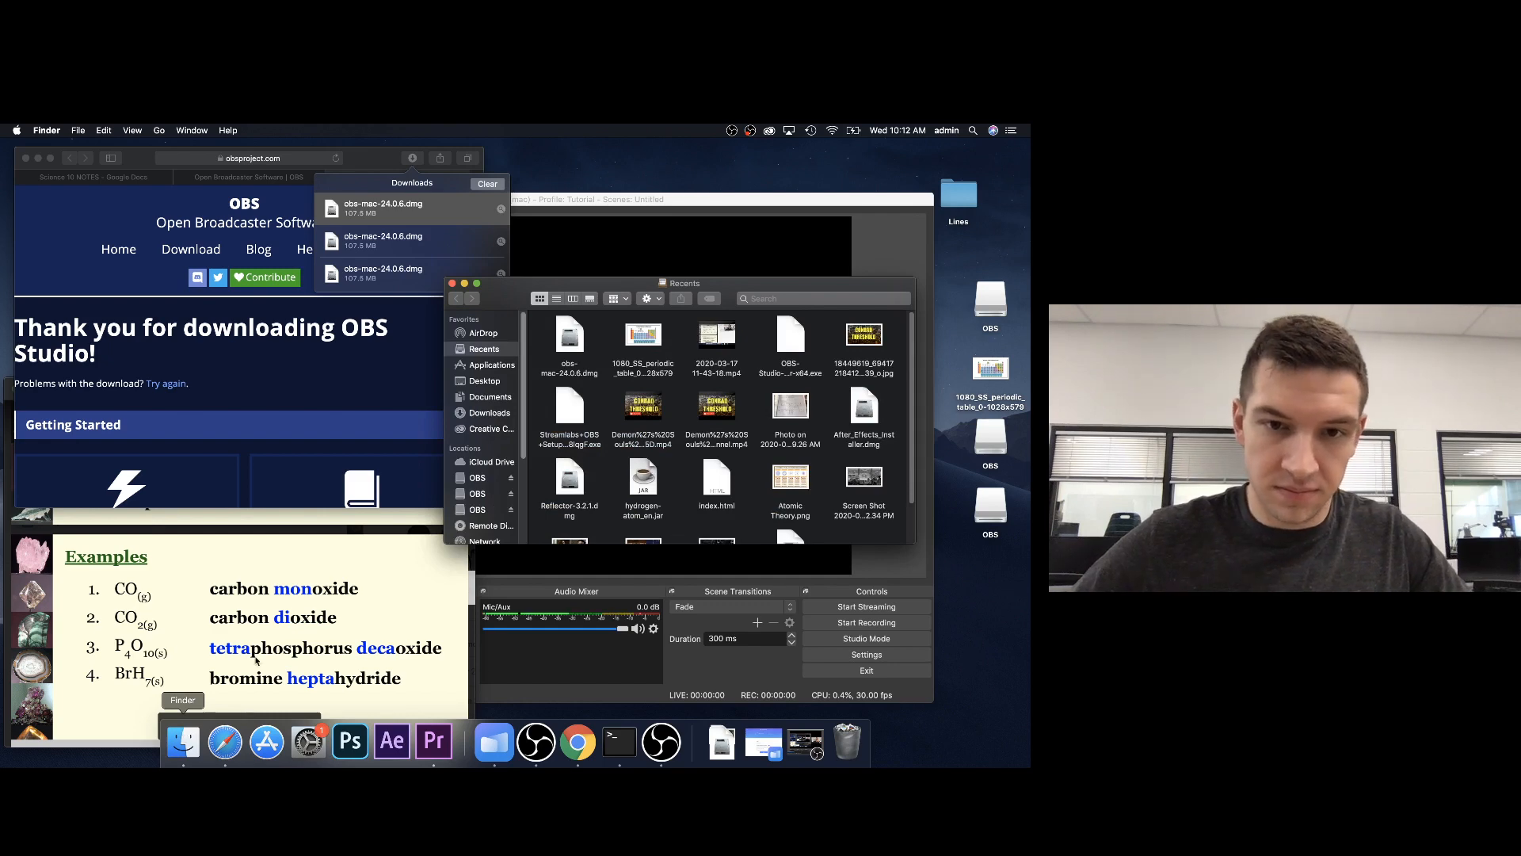
Step: Browse the Finder sidebar and scroll through the Applications folder
{"action": "left_click_drag", "start_coordinate": [502, 298], "coordinate": [476, 279]}
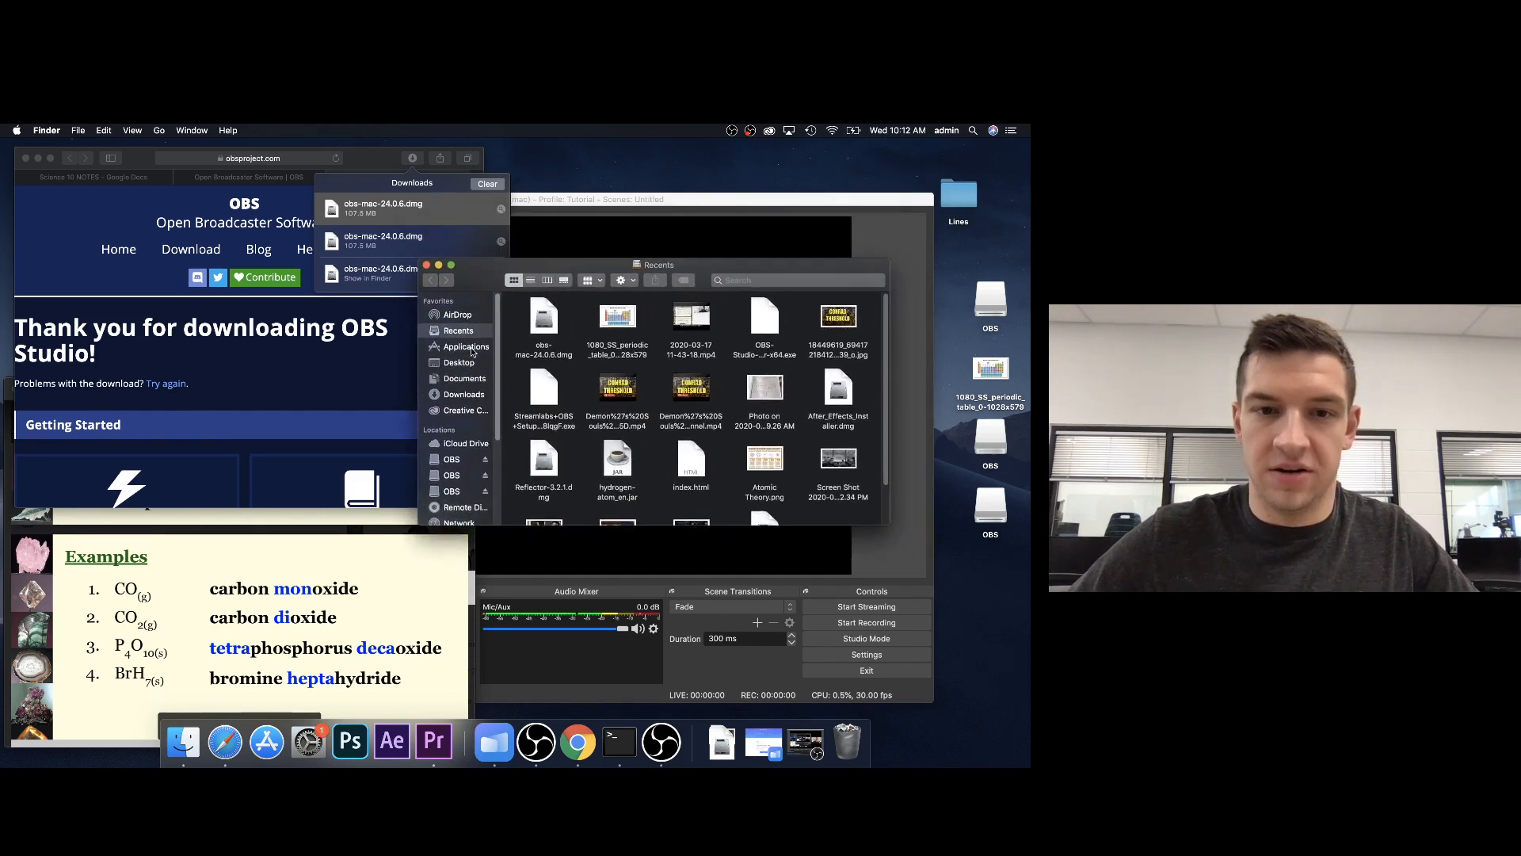
{"action": "left_click", "coordinate": [468, 347]}
{"action": "left_click", "coordinate": [464, 362]}
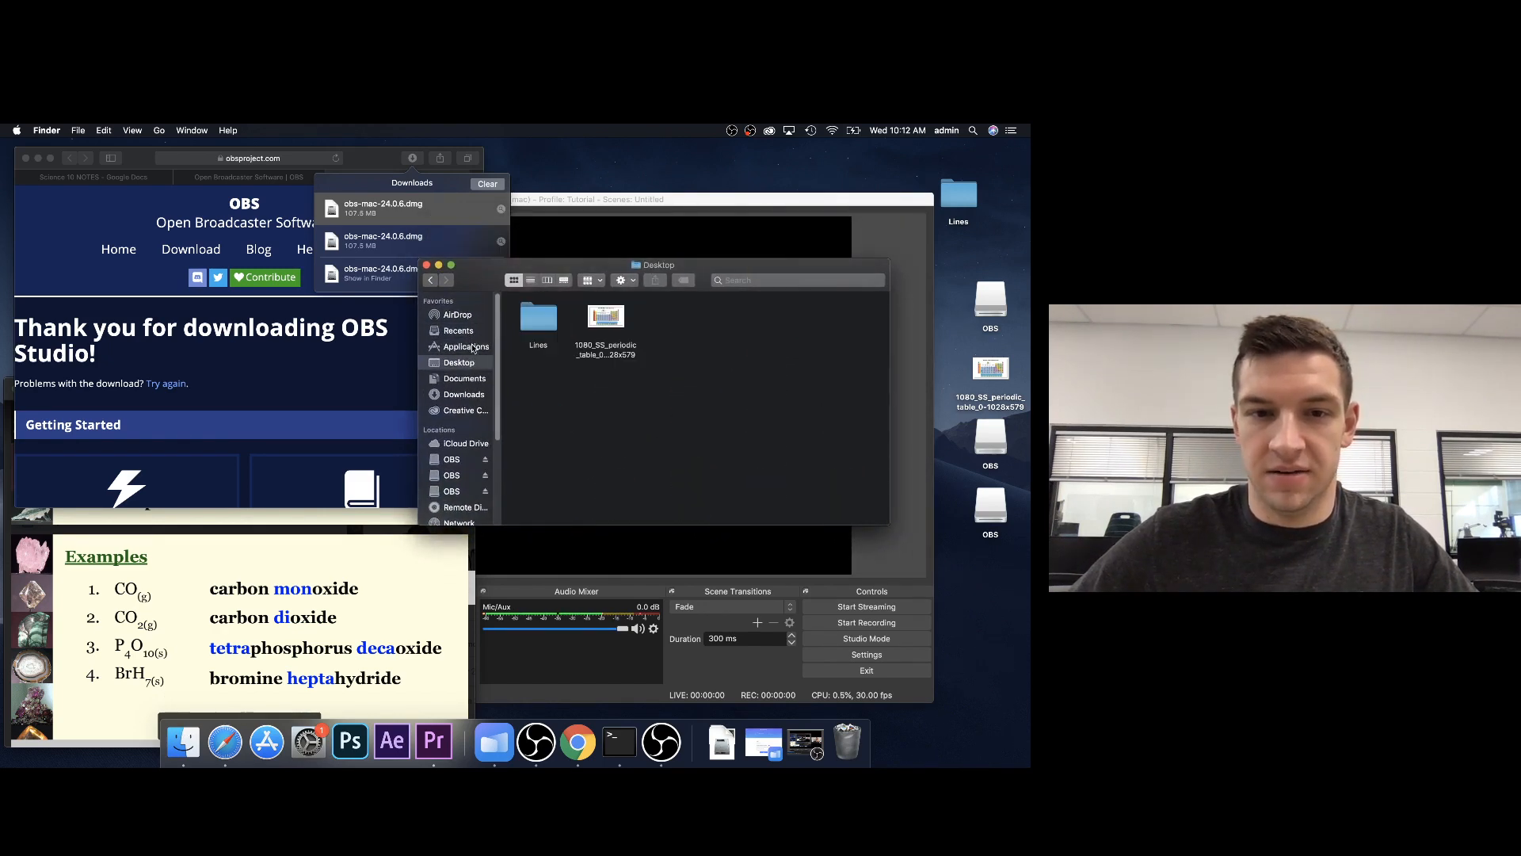
{"action": "left_click", "coordinate": [469, 346]}
{"action": "left_click", "coordinate": [473, 331]}
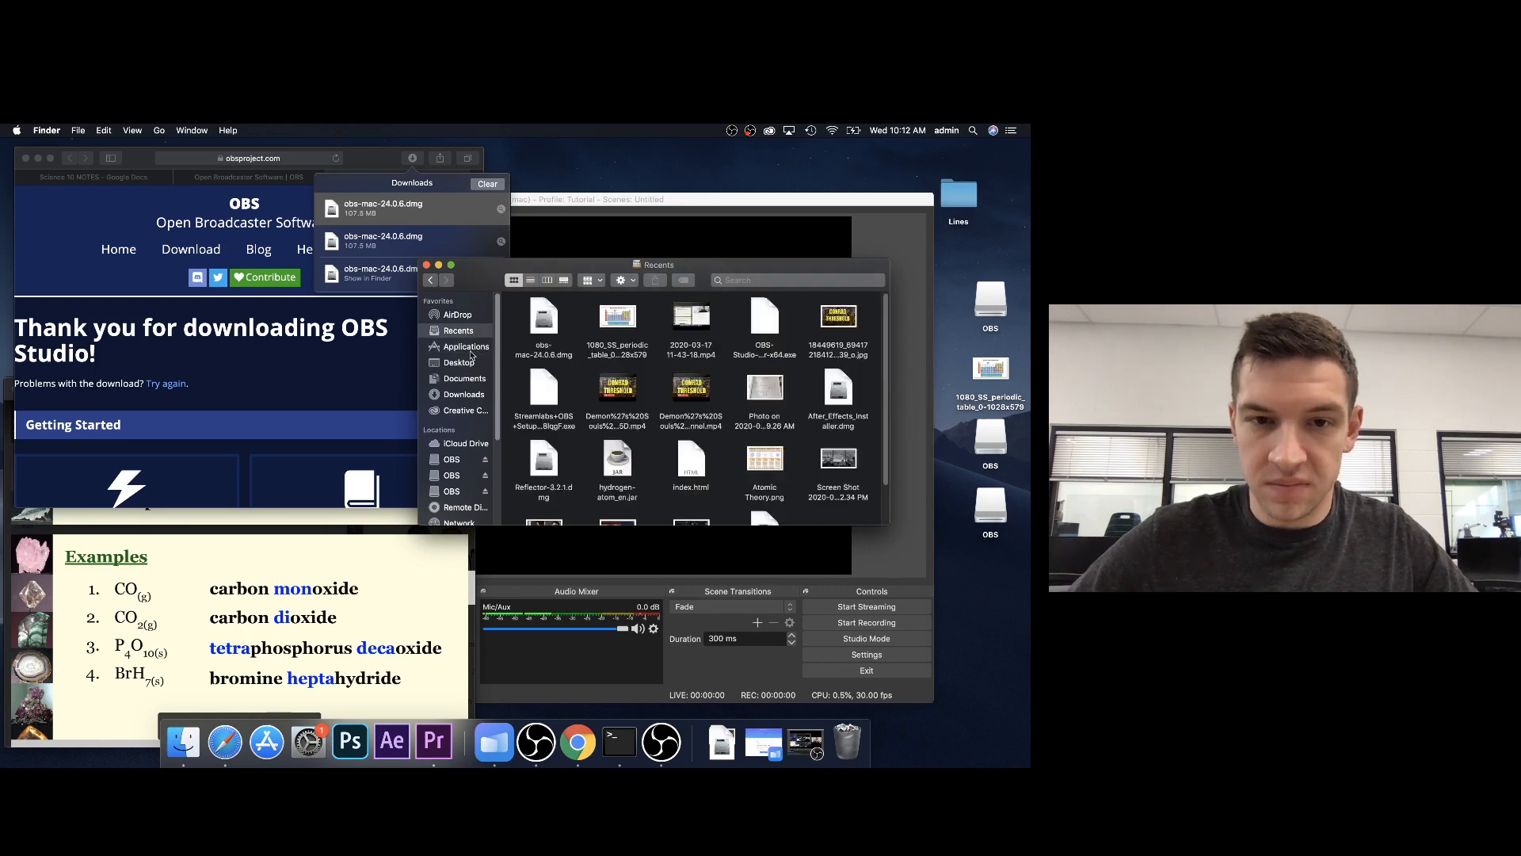
{"action": "left_click", "coordinate": [473, 348]}
{"action": "scroll", "coordinate": [709, 393], "scroll_direction": "down", "scroll_amount": 5}
{"action": "scroll", "coordinate": [709, 393], "scroll_direction": "down", "scroll_amount": 1}
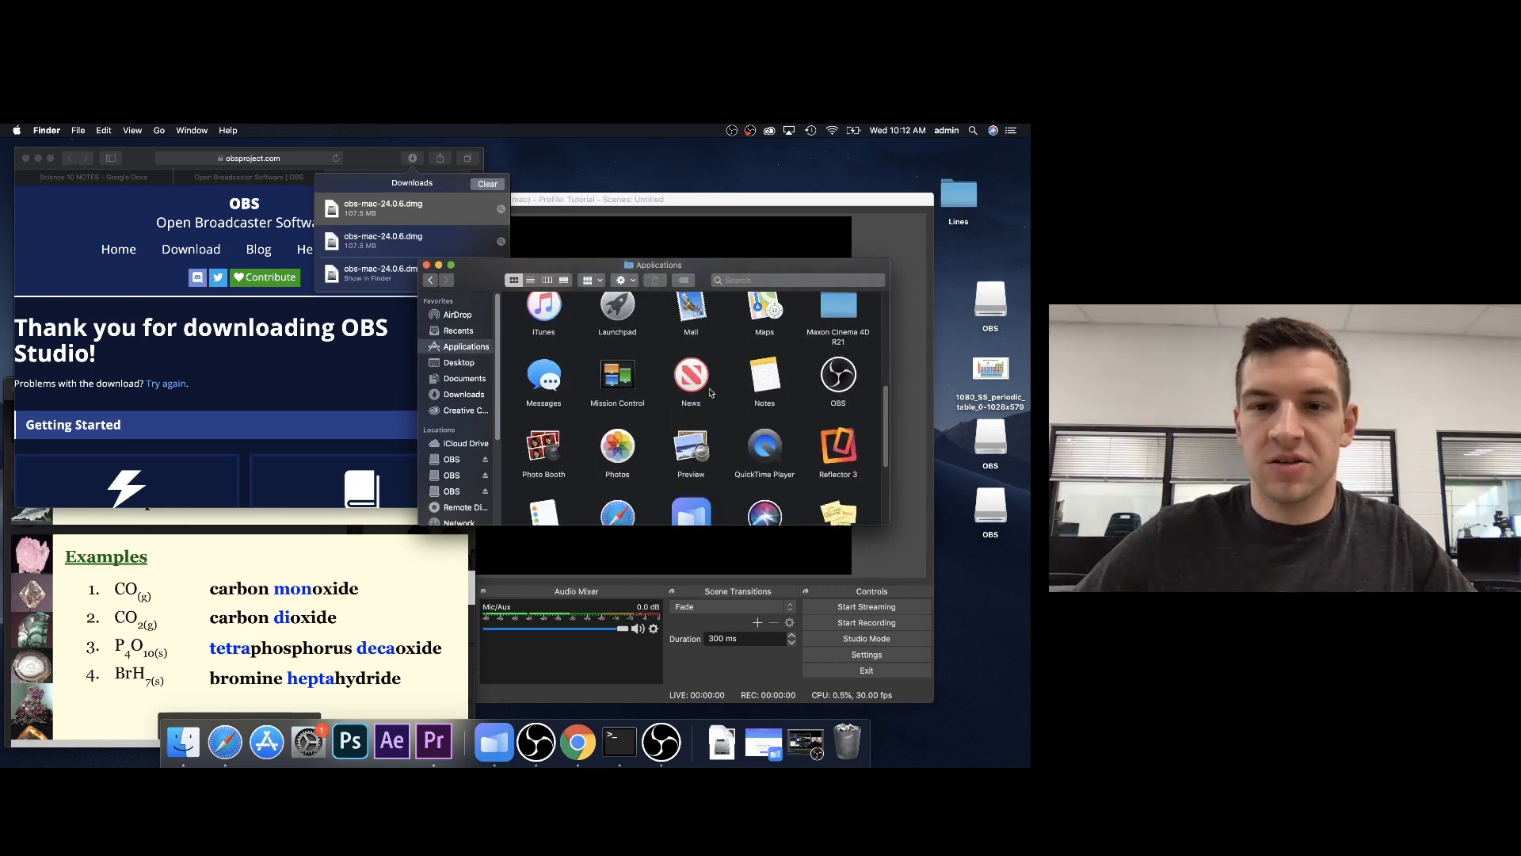
Step: Select the installed OBS app, close Finder, and restore the minimized OBS window
{"action": "left_click", "coordinate": [844, 384]}
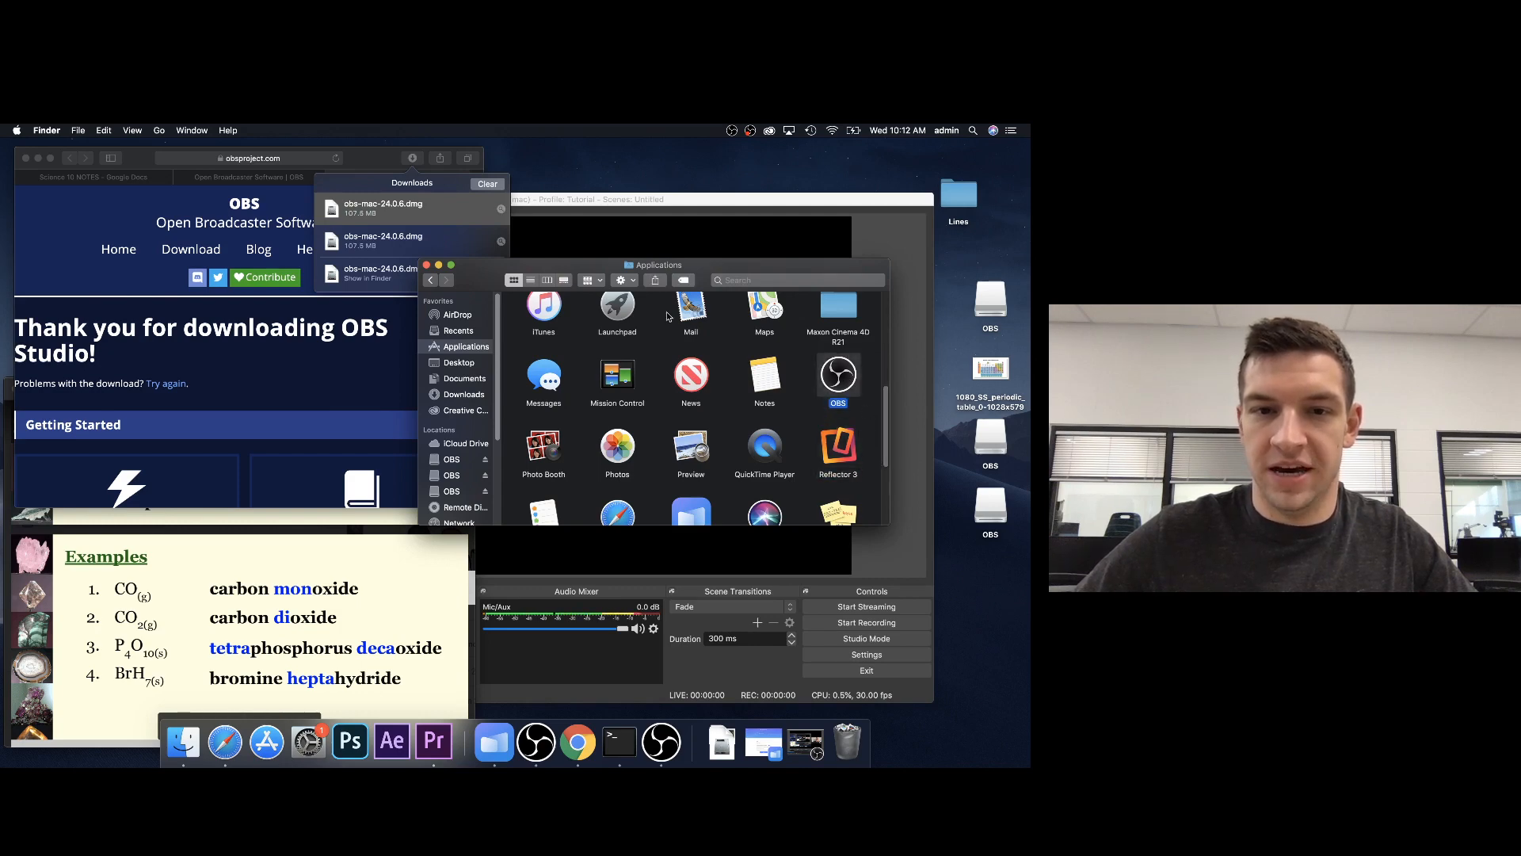
{"action": "left_click", "coordinate": [426, 267]}
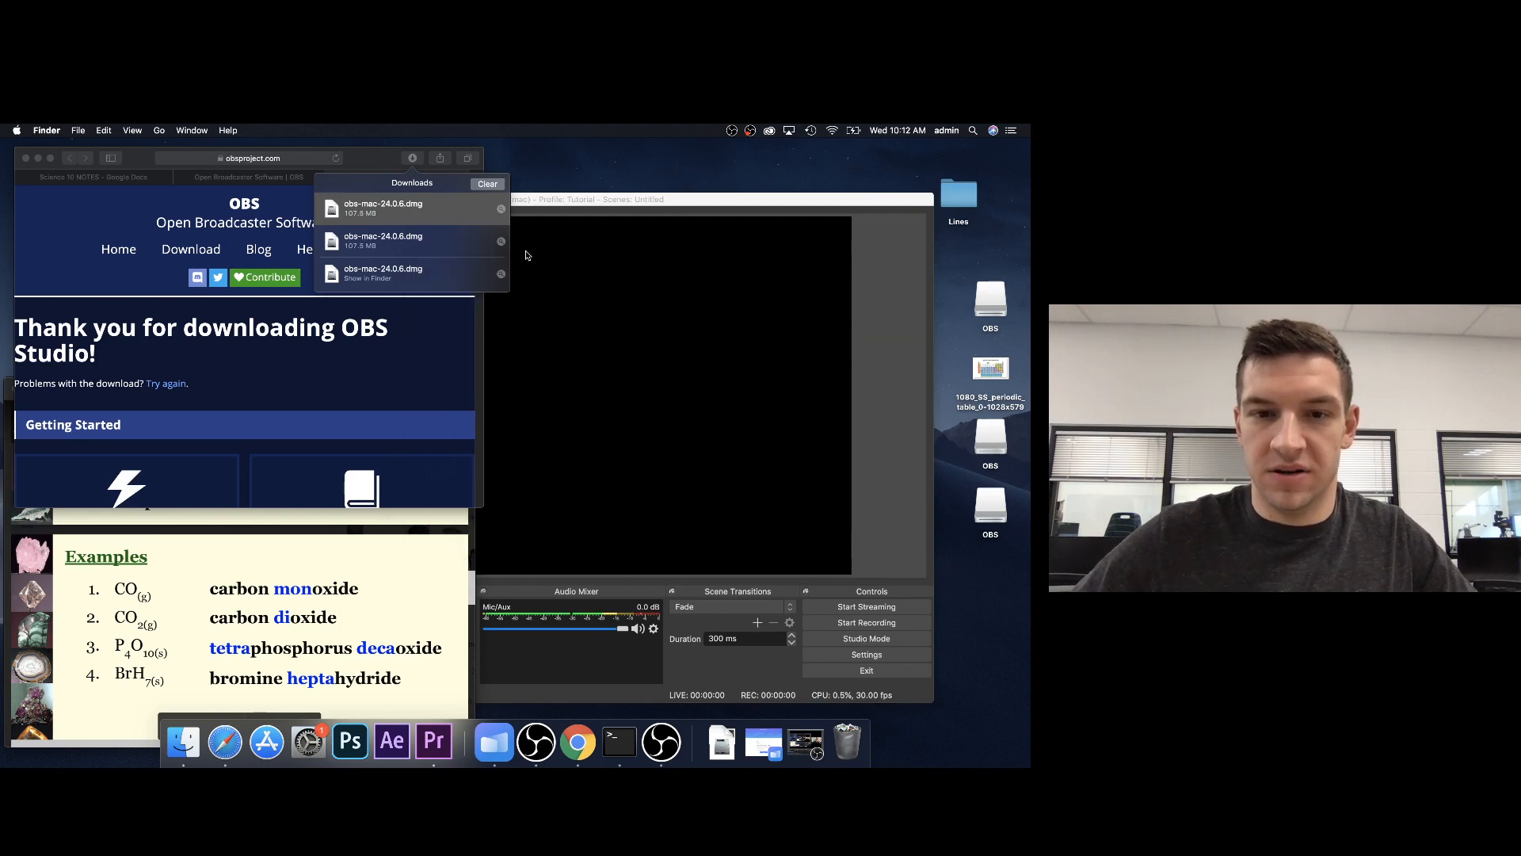
{"action": "left_click", "coordinate": [806, 742]}
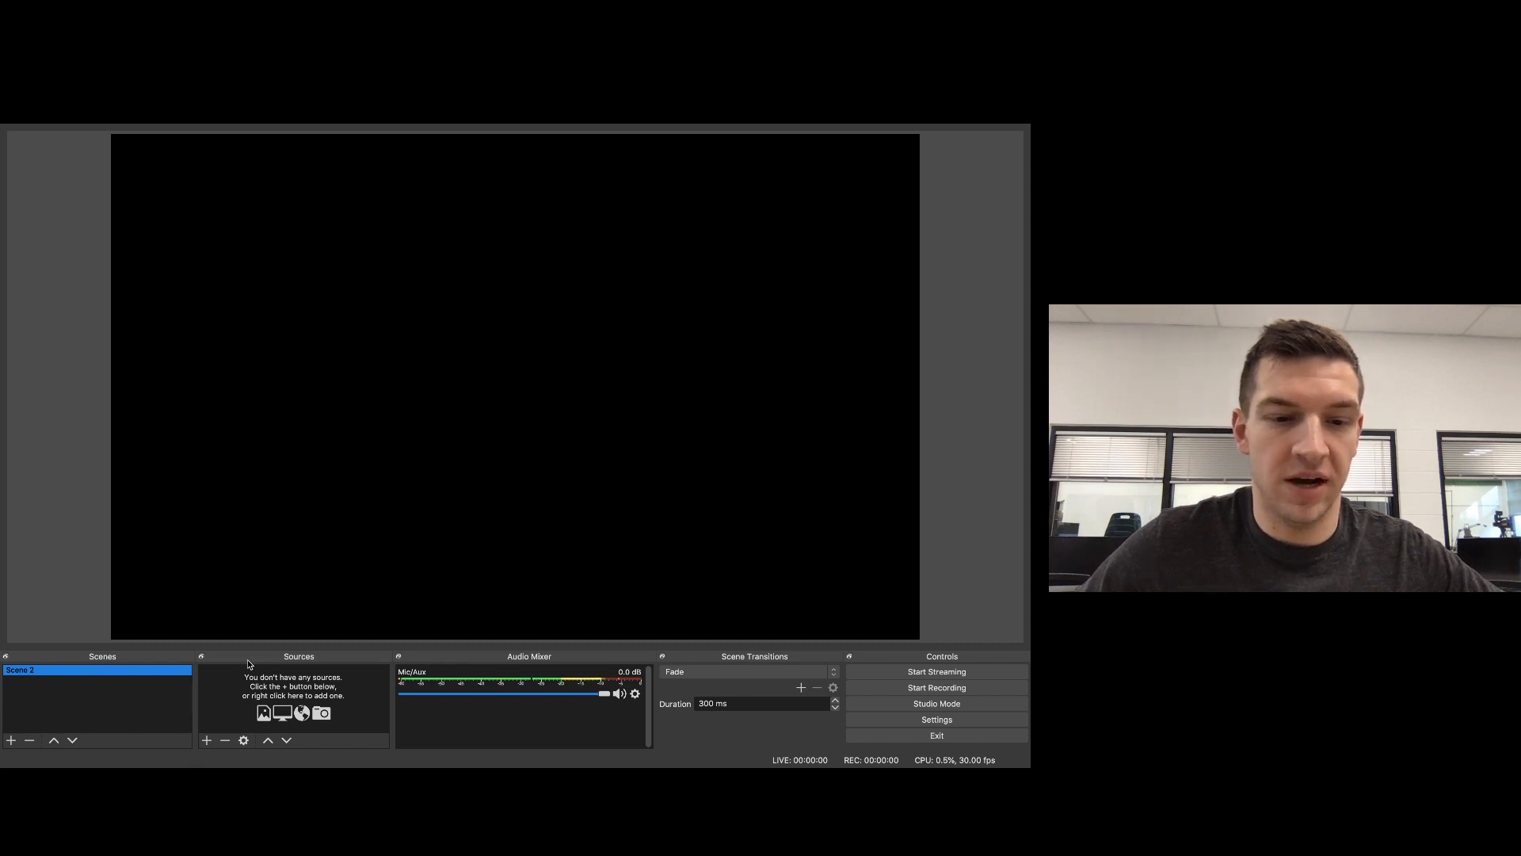
Step: Clear the selection in the empty Scene 2 preview
{"action": "left_click_drag", "start_coordinate": [205, 635], "coordinate": [255, 646]}
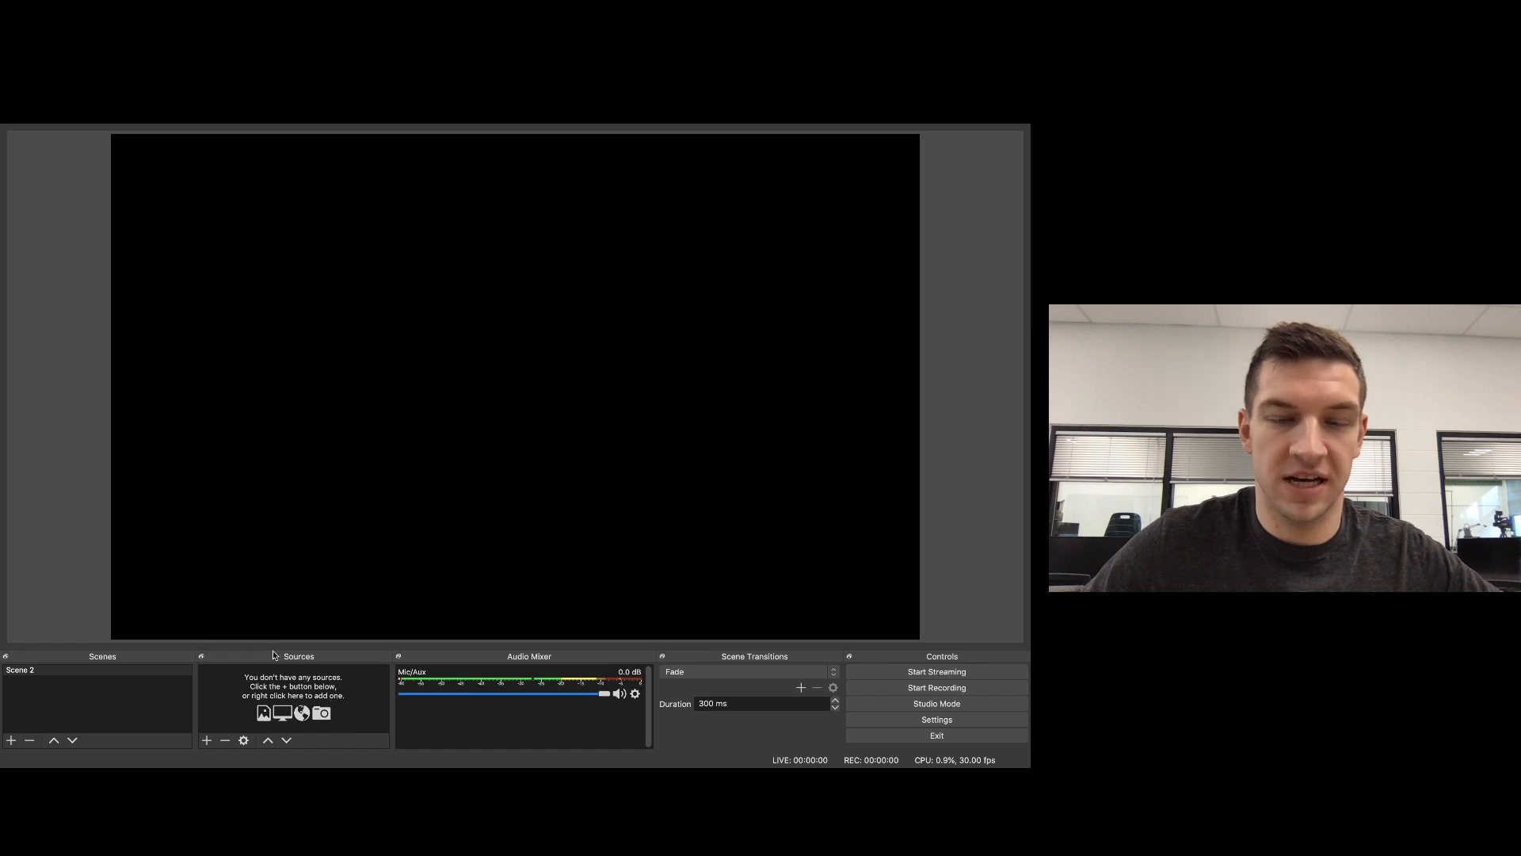
Step: Choose Window Capture from the Sources add list to create a new source
{"action": "left_click", "coordinate": [209, 741]}
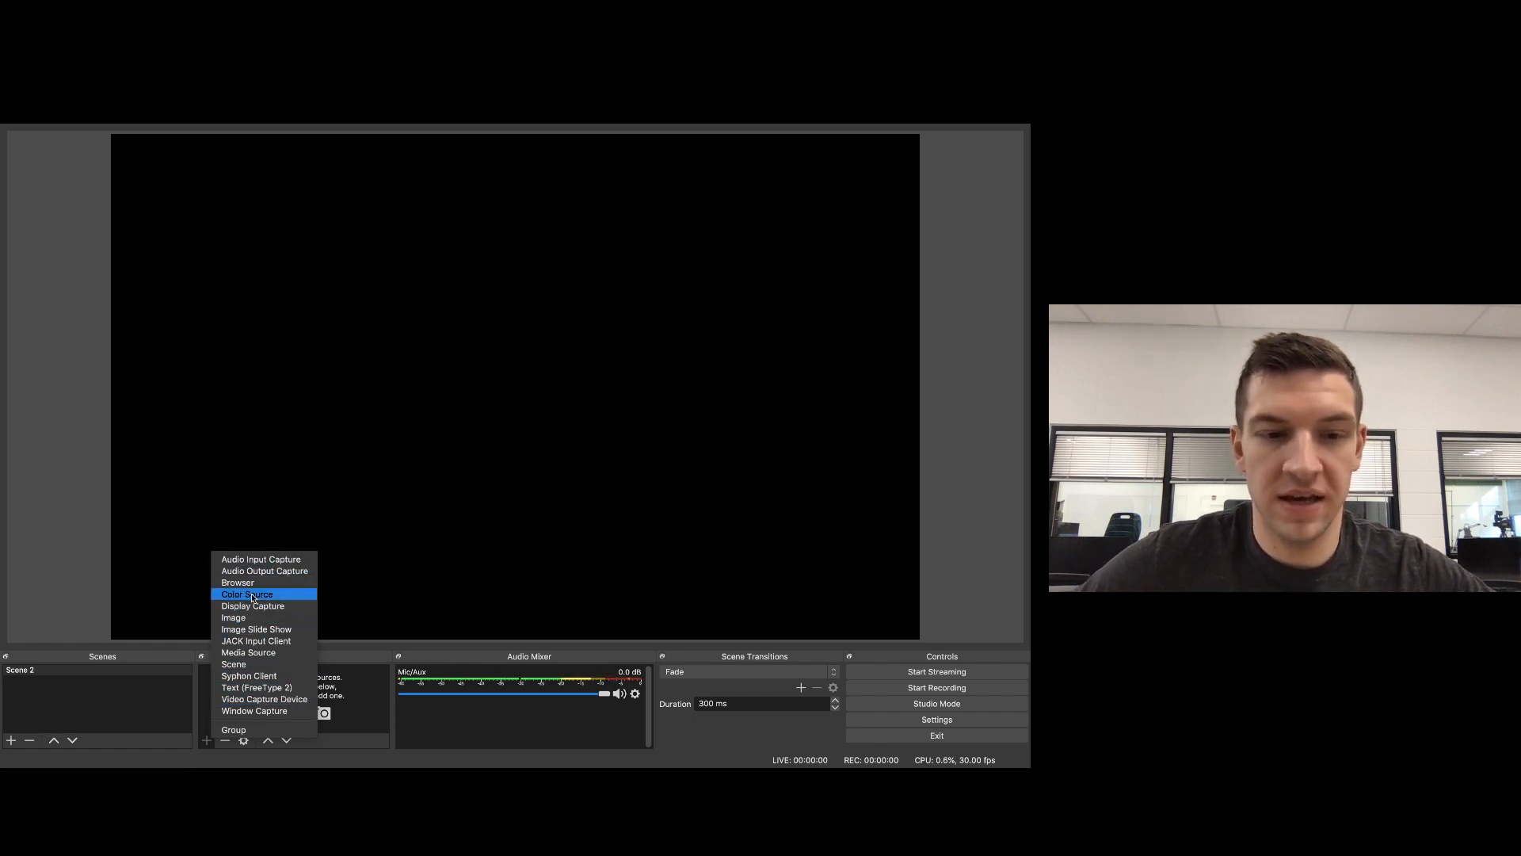
{"action": "left_click", "coordinate": [276, 713]}
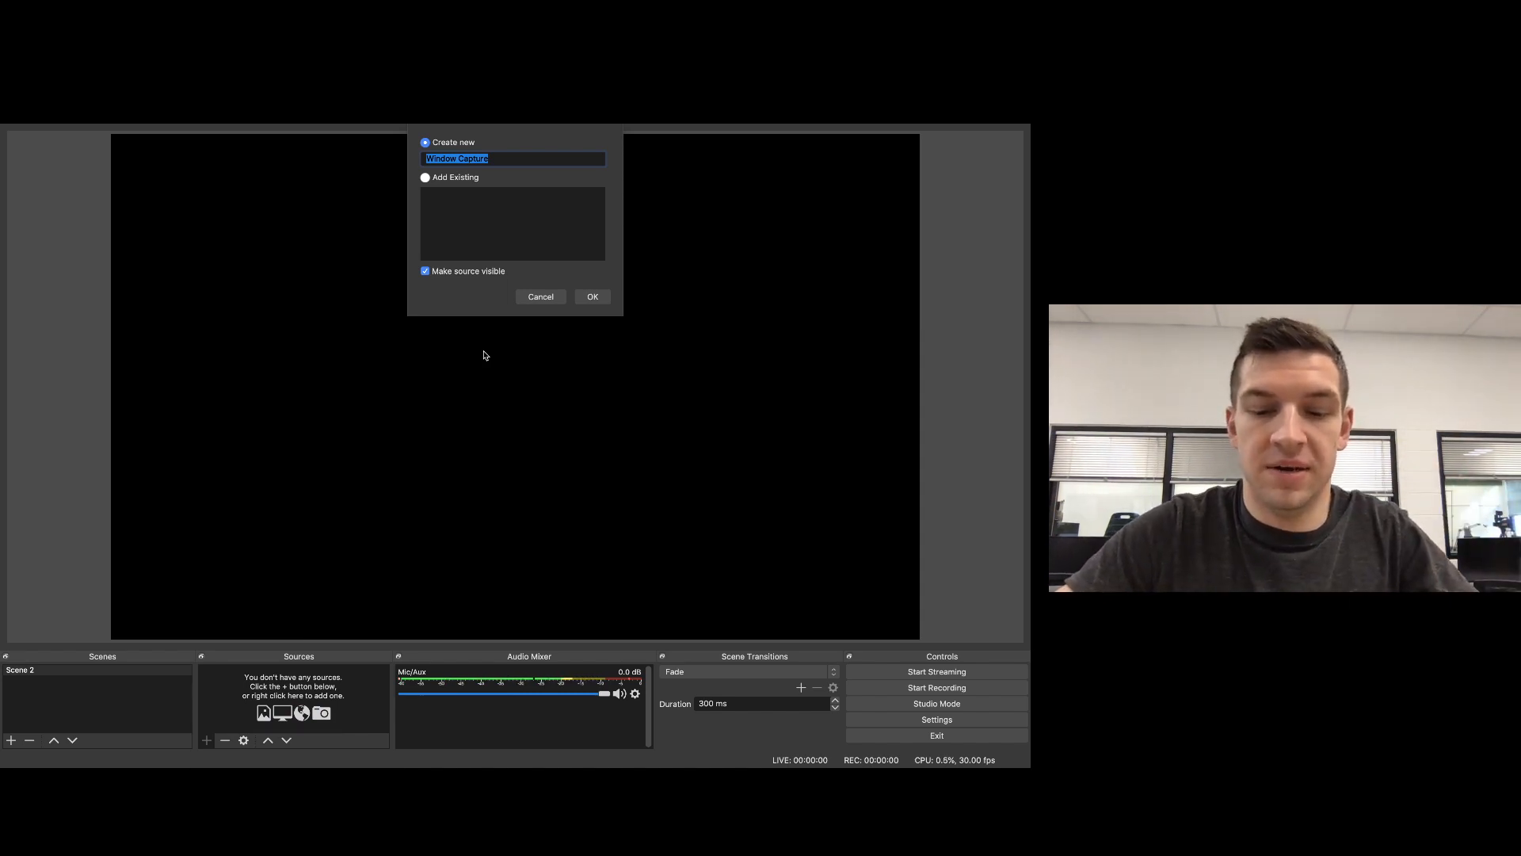
Step: Name the window capture 'Power Point Slide', open its window list, then switch to Safari
{"action": "type", "text": "Power Poin"}
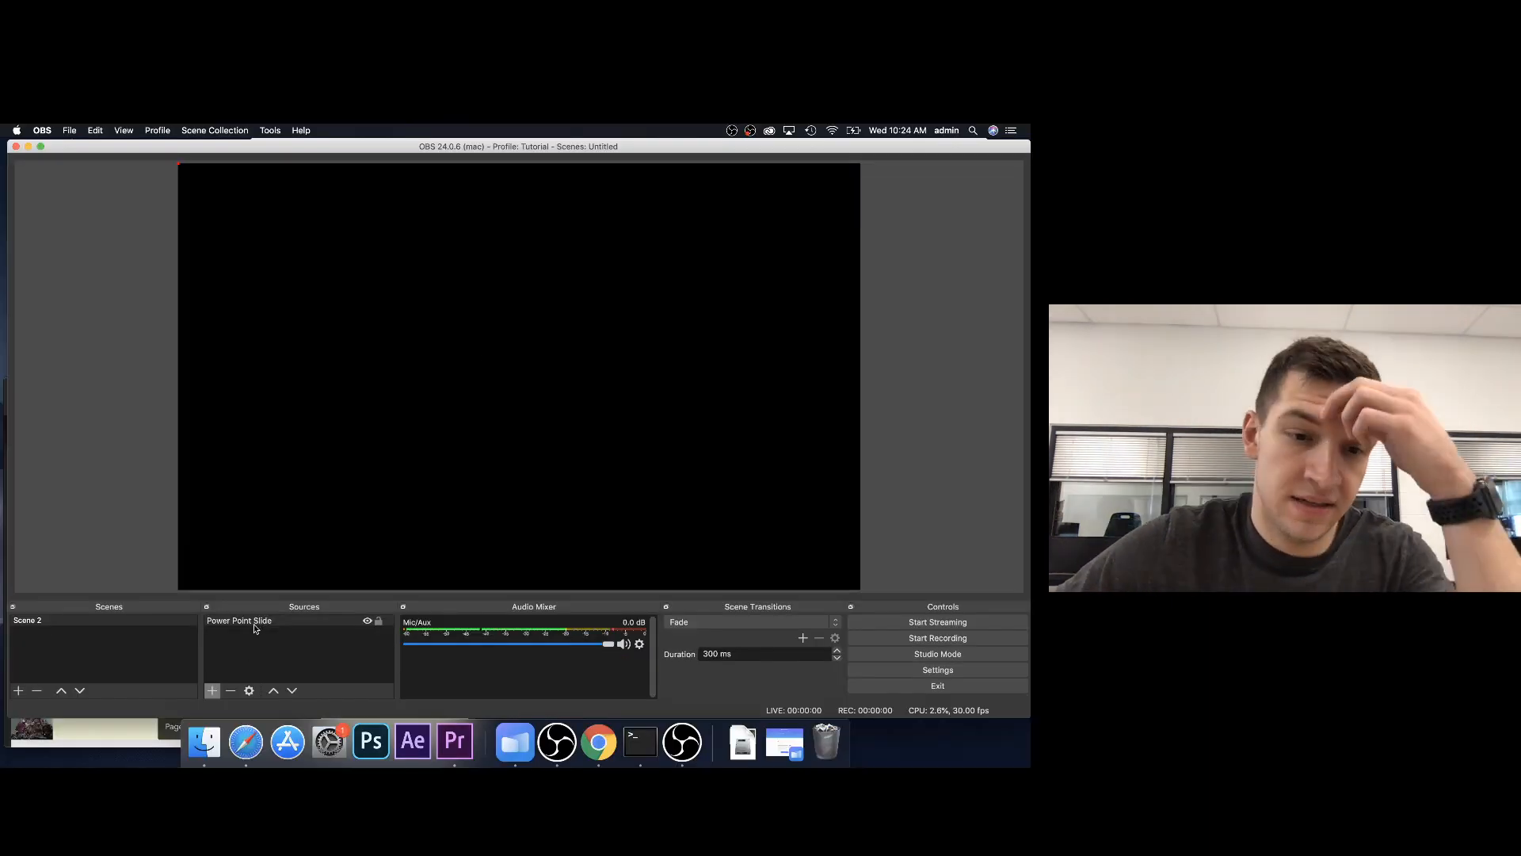
{"action": "double_click", "coordinate": [257, 623]}
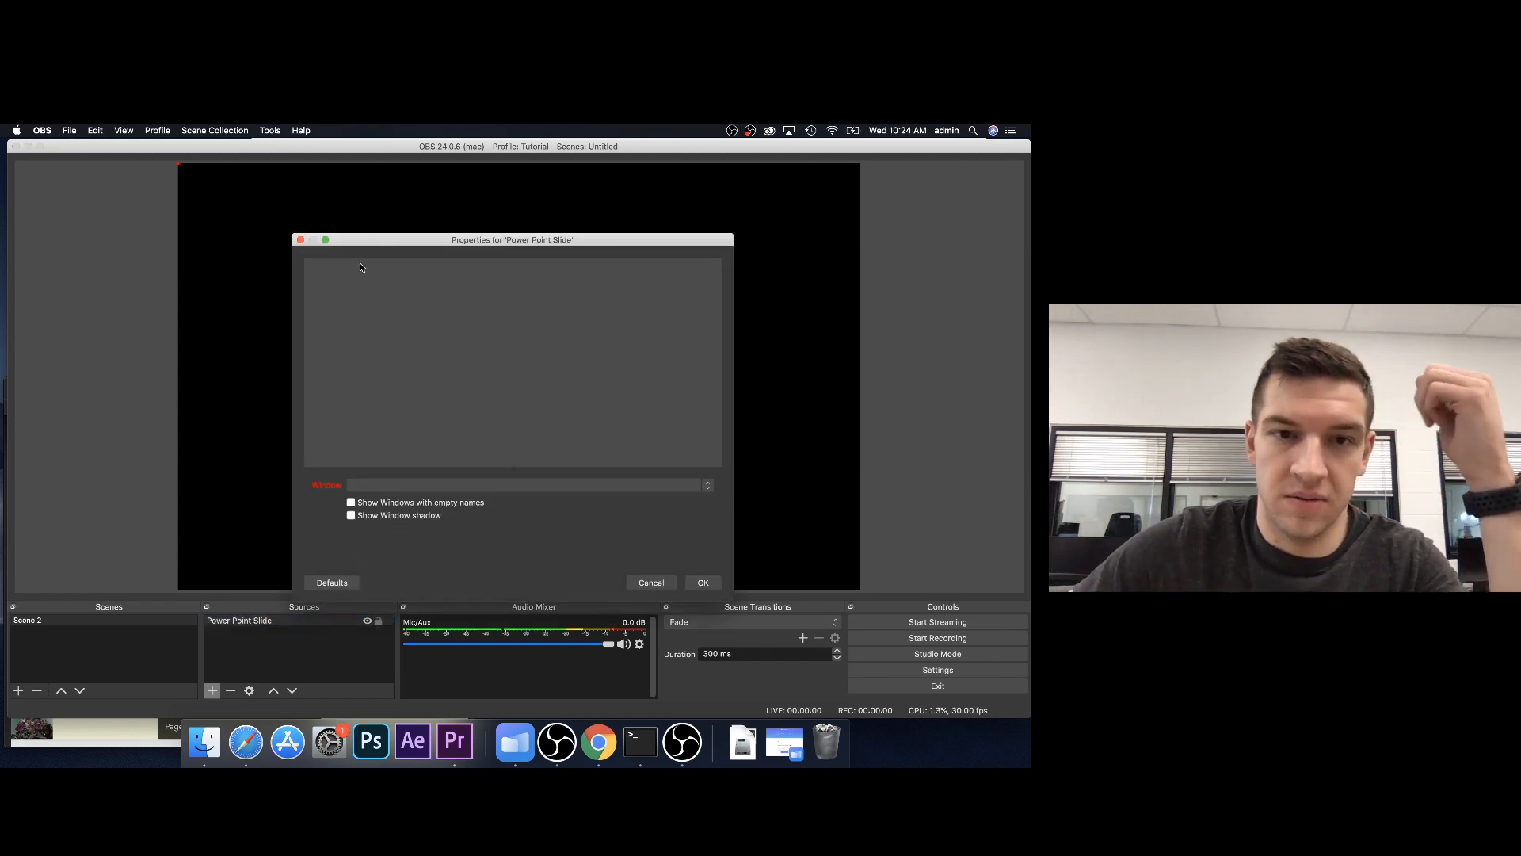
{"action": "left_click_drag", "start_coordinate": [378, 241], "coordinate": [377, 226]}
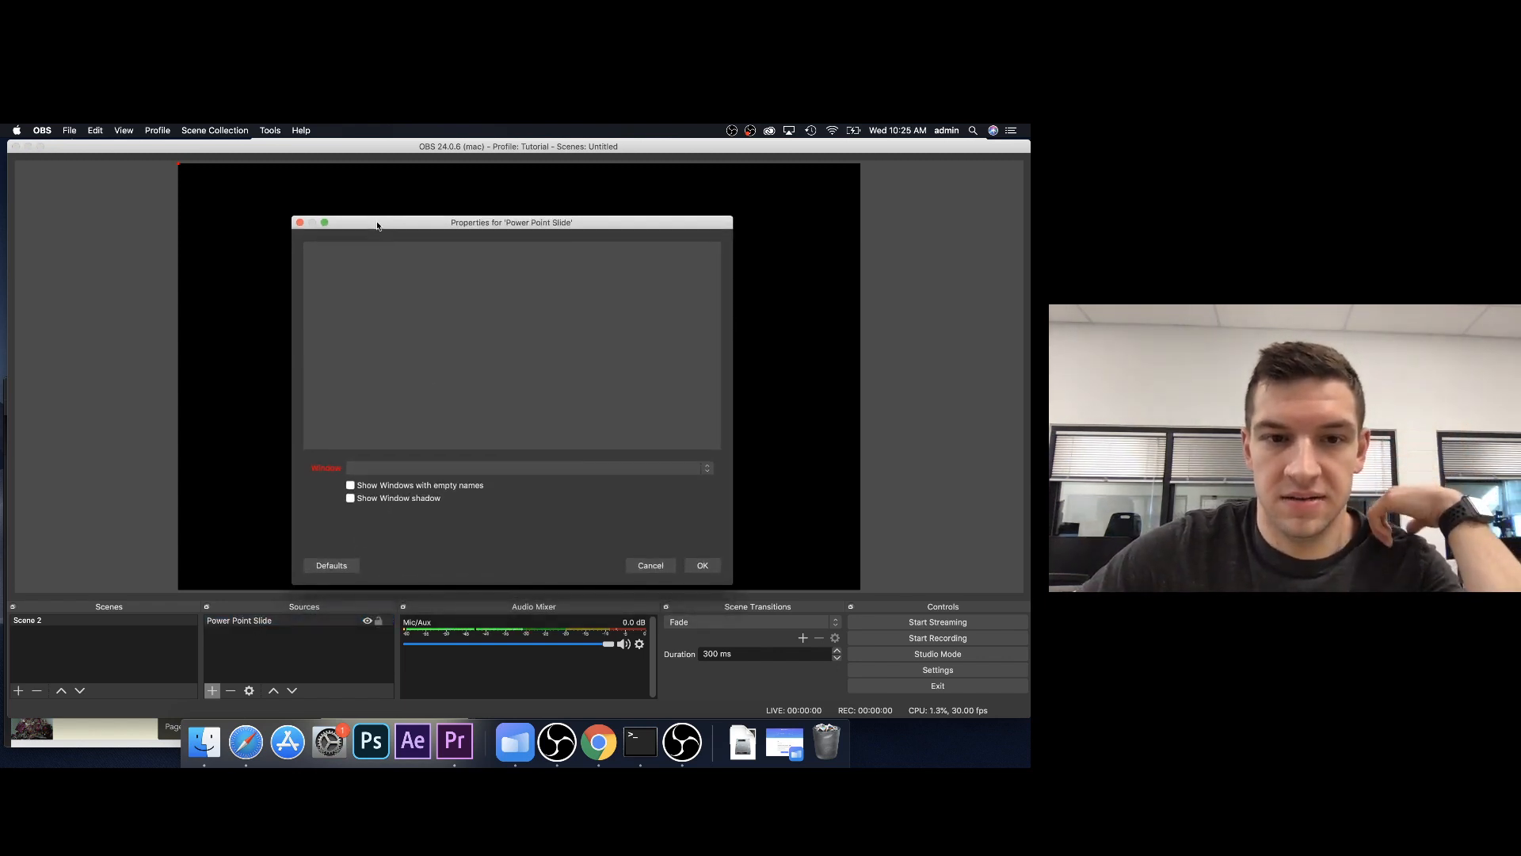
{"action": "left_click", "coordinate": [393, 468]}
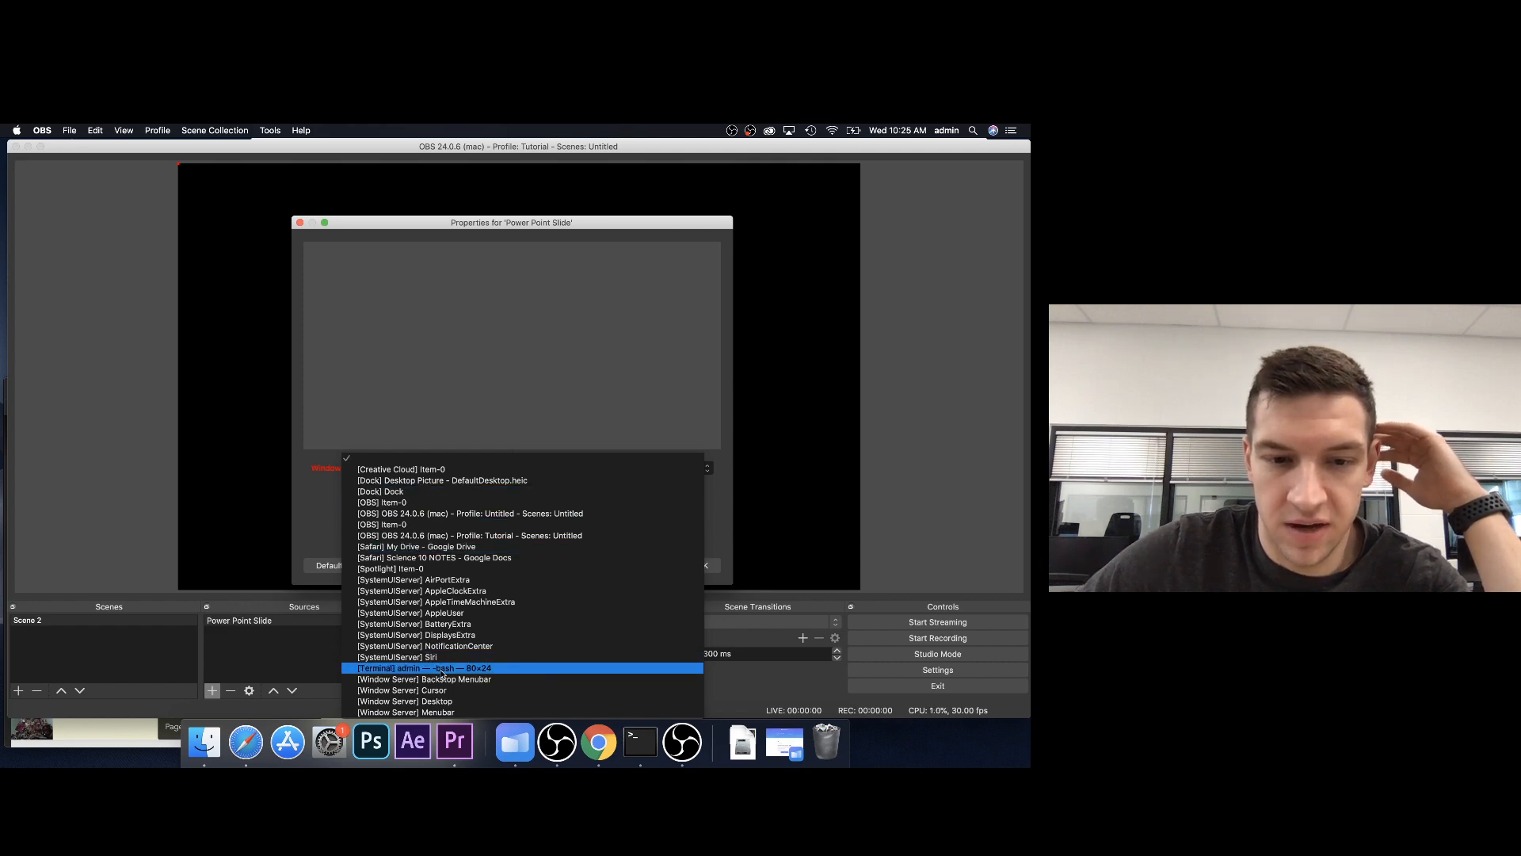
{"action": "left_click", "coordinate": [245, 741]}
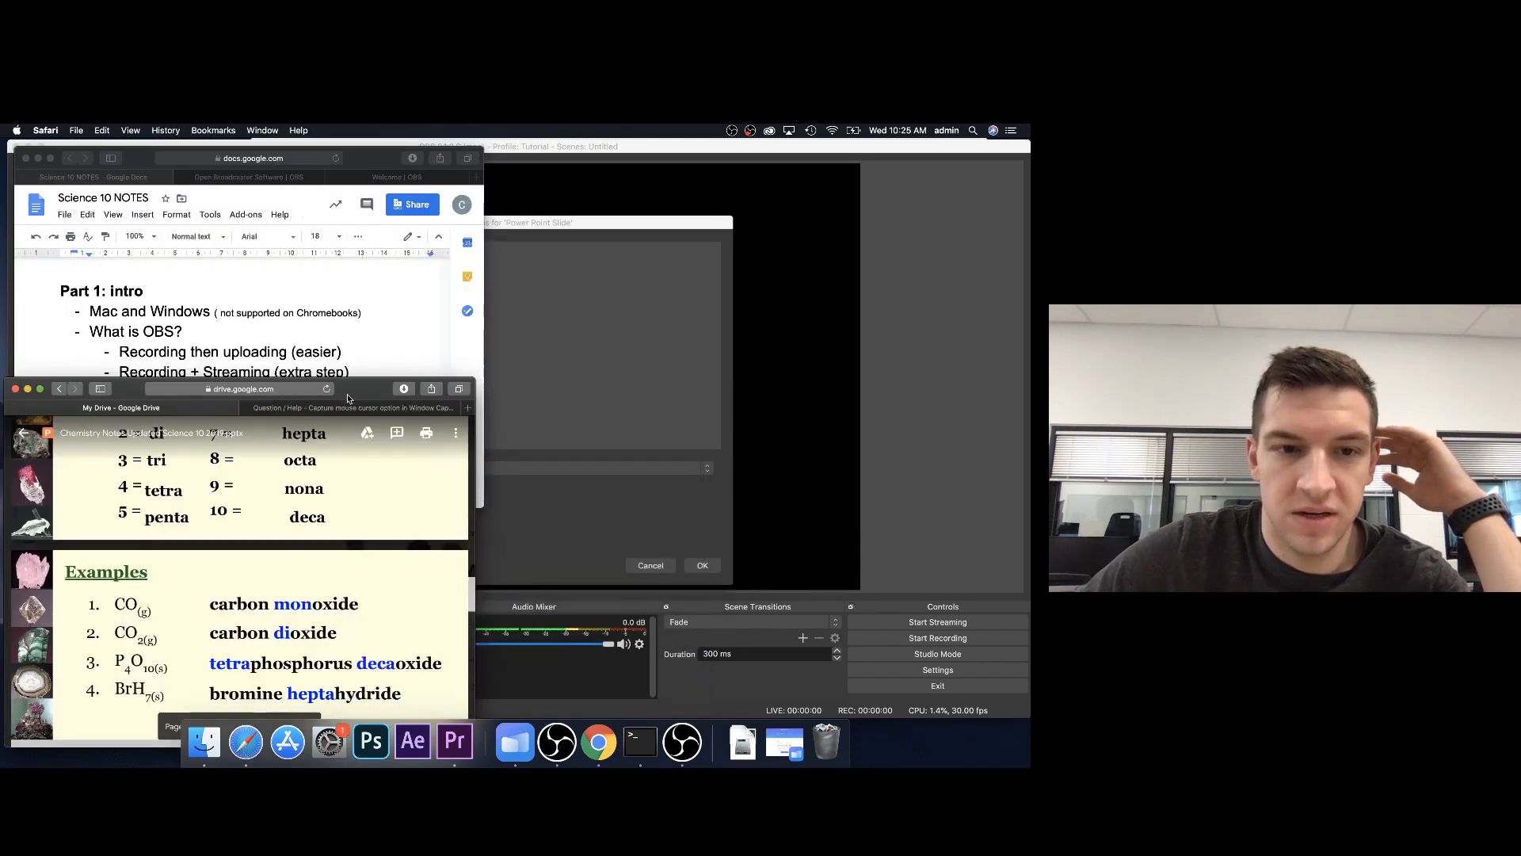
Step: Bring the Science 10 NOTES document forward and scroll through it
{"action": "left_click_drag", "start_coordinate": [347, 397], "coordinate": [356, 419]}
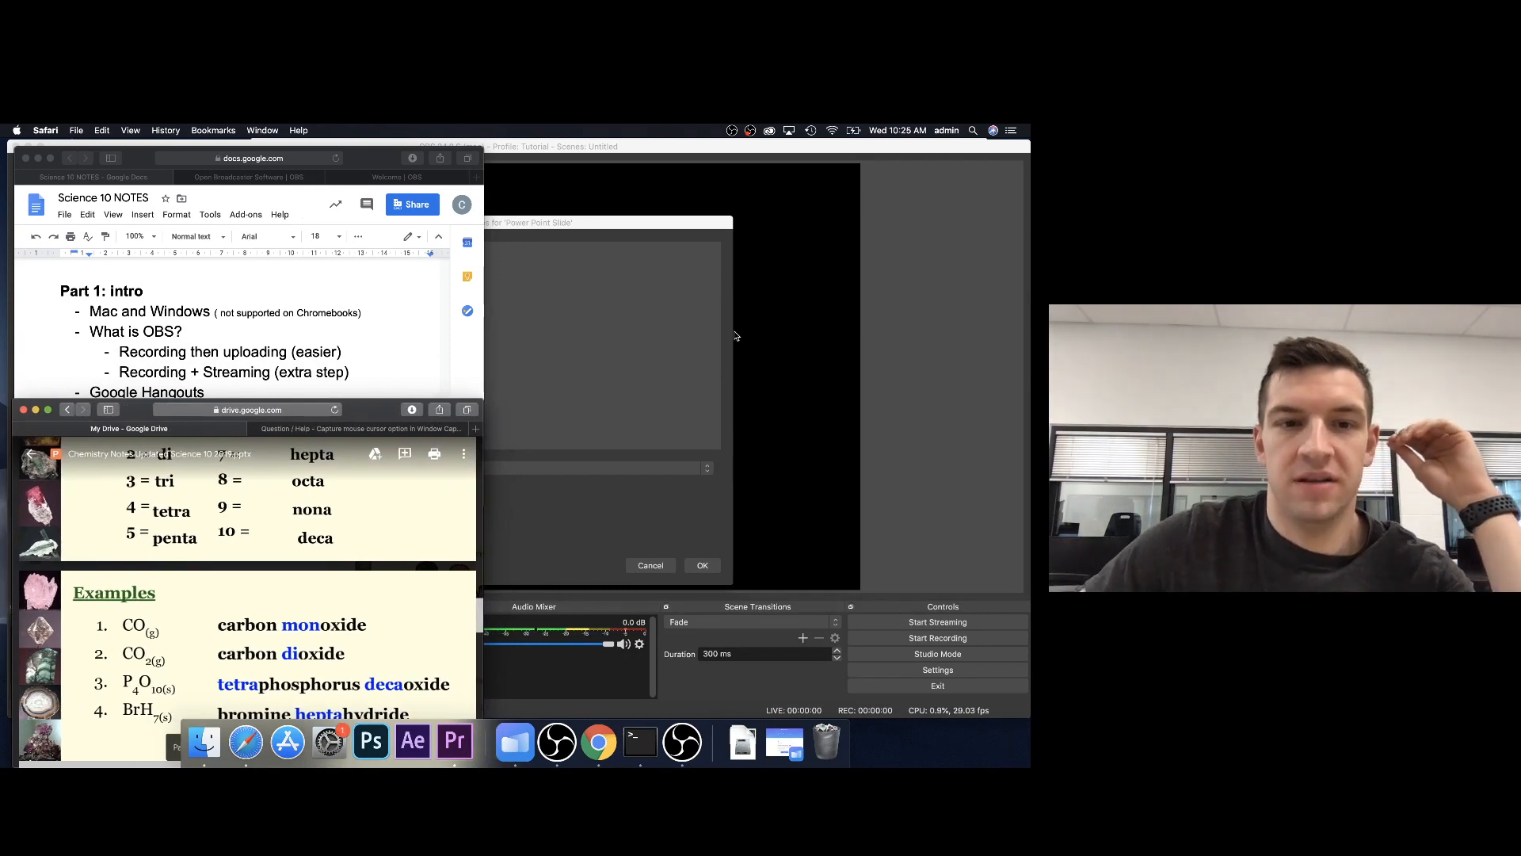
{"action": "left_click", "coordinate": [276, 337]}
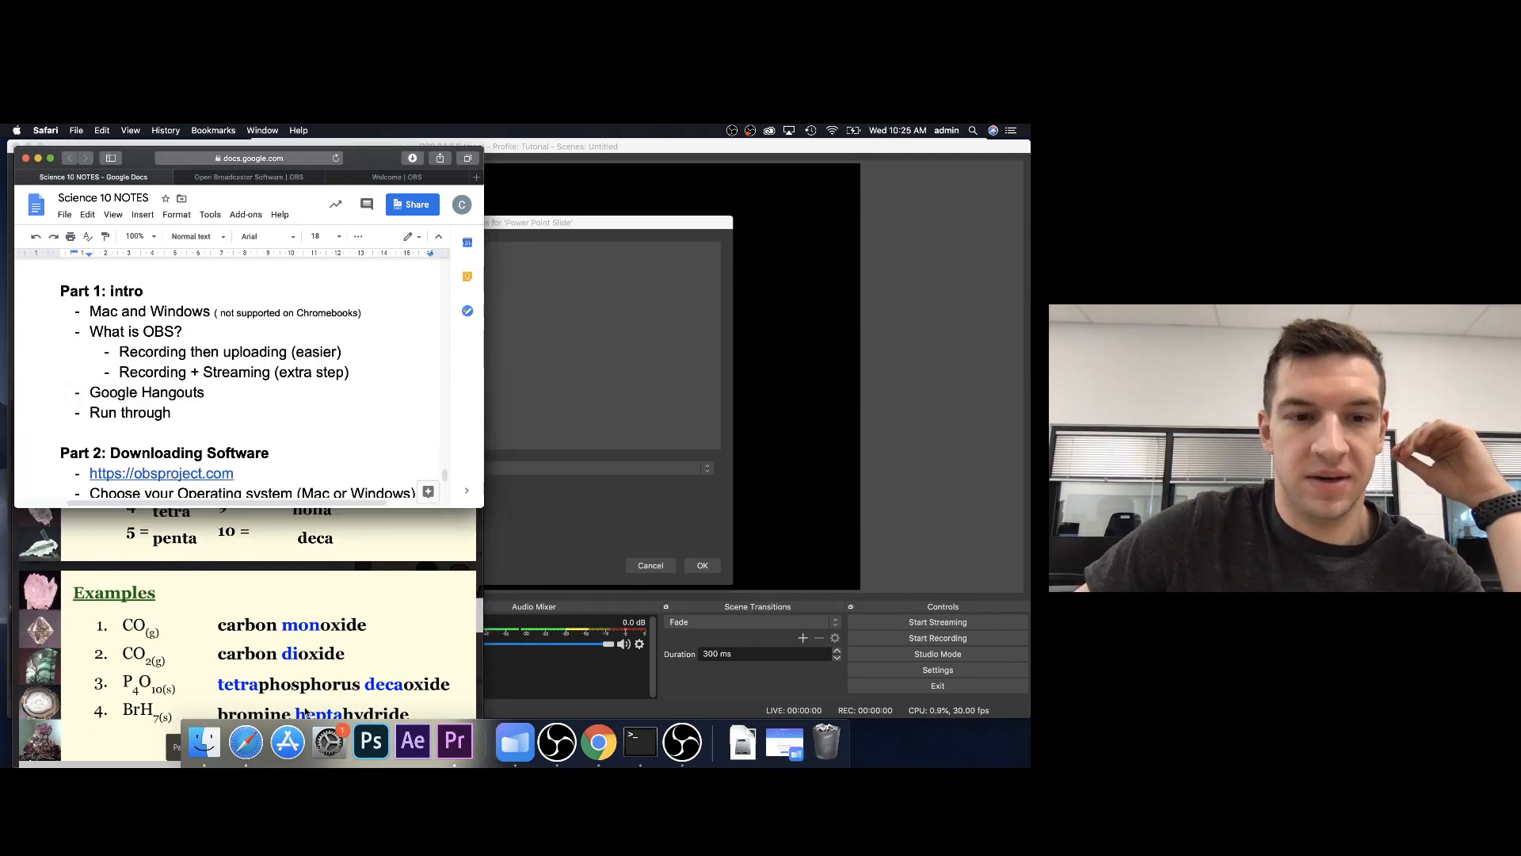
{"action": "scroll", "coordinate": [289, 431], "scroll_direction": "up", "scroll_amount": 3}
{"action": "scroll", "coordinate": [288, 431], "scroll_direction": "down", "scroll_amount": 12}
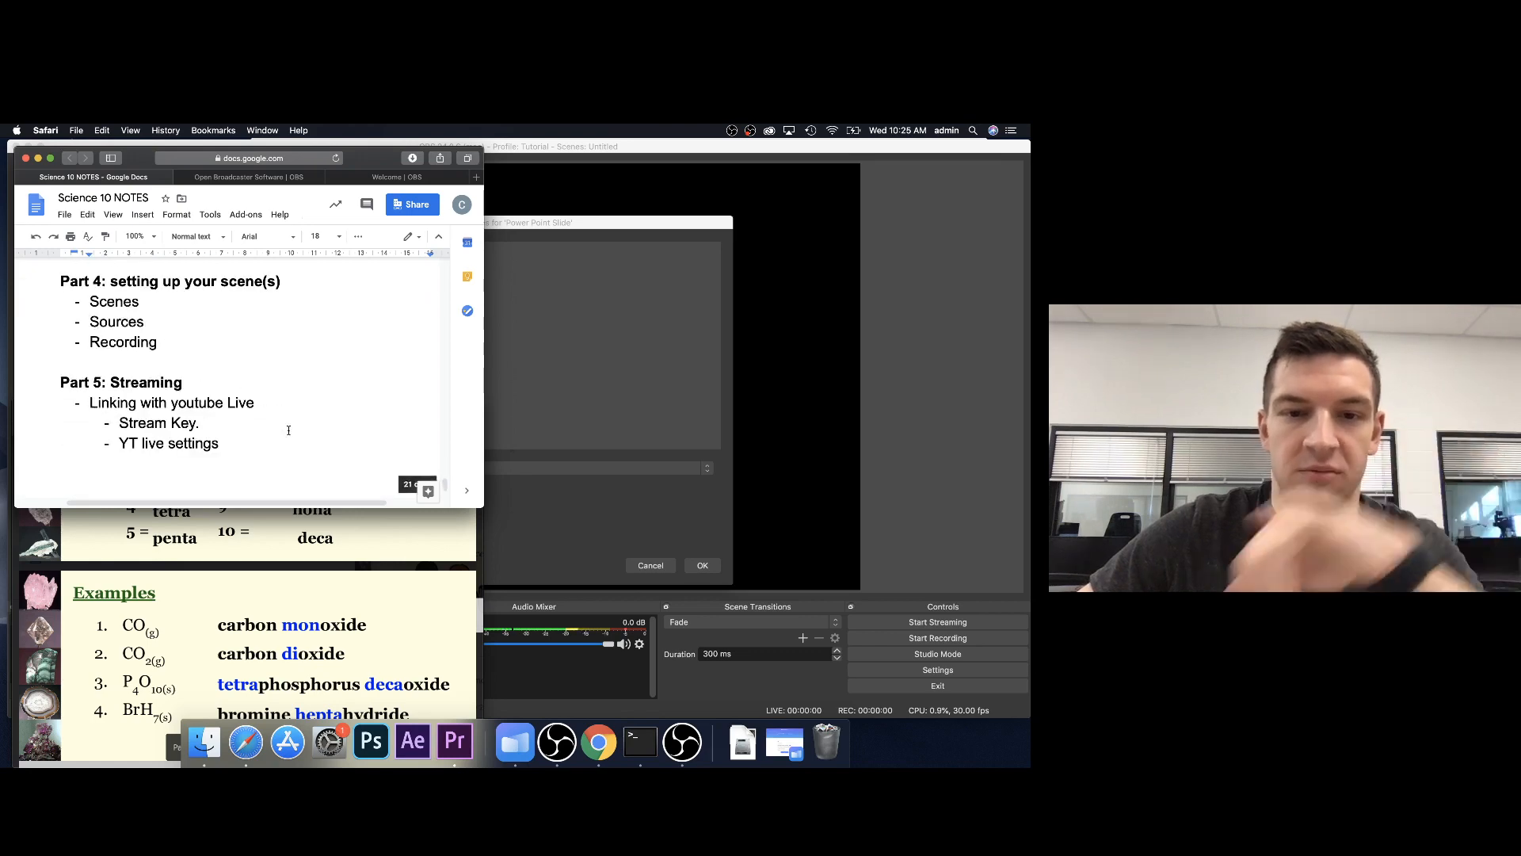
{"action": "scroll", "coordinate": [288, 431], "scroll_direction": "down", "scroll_amount": 1}
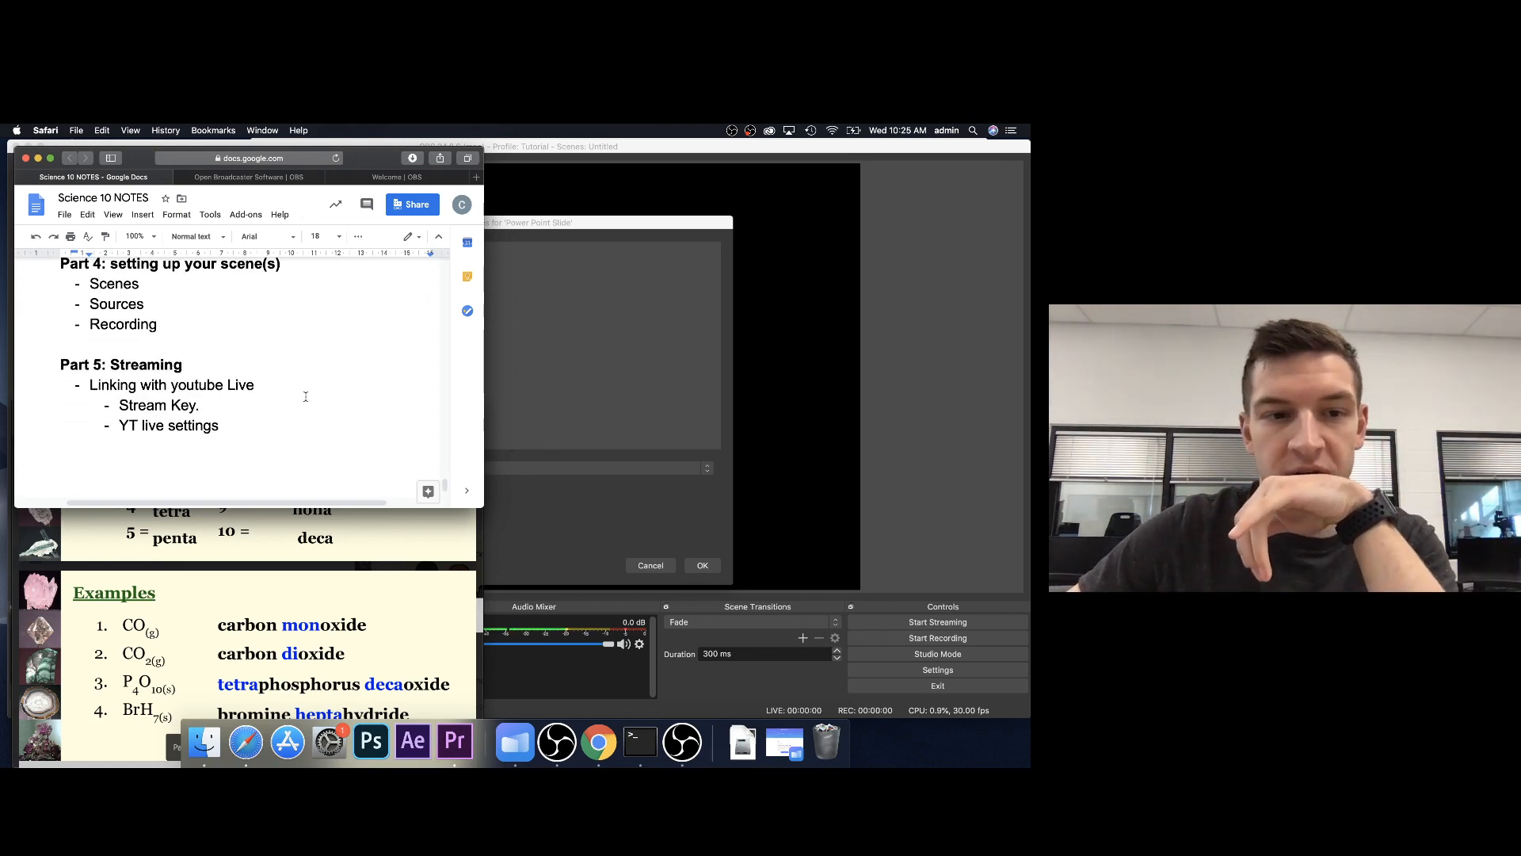
{"action": "scroll", "coordinate": [252, 434], "scroll_direction": "up", "scroll_amount": 5}
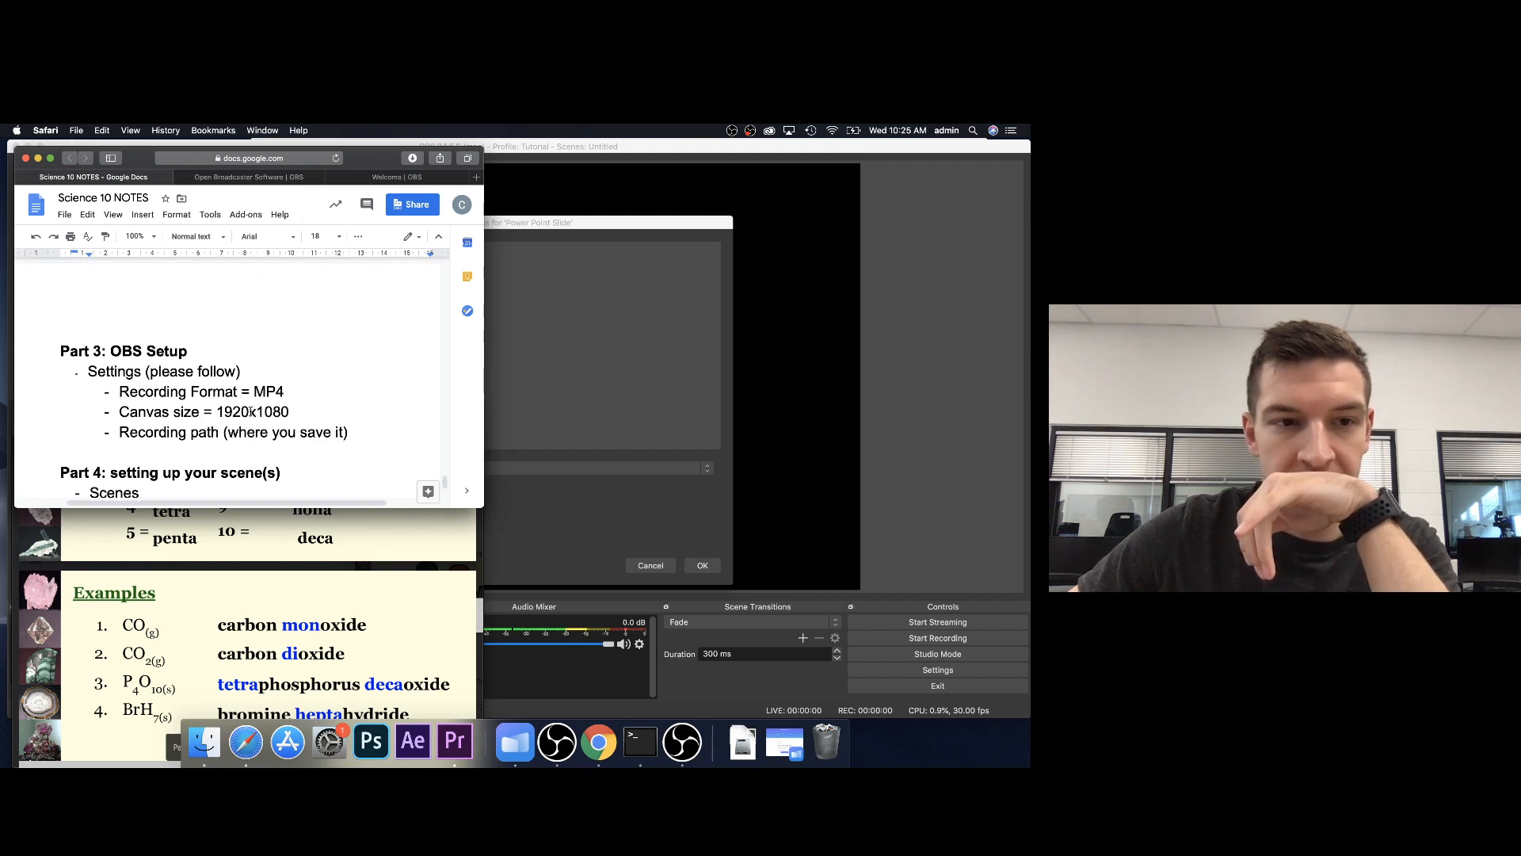
{"action": "scroll", "coordinate": [259, 262], "scroll_direction": "down", "scroll_amount": 2}
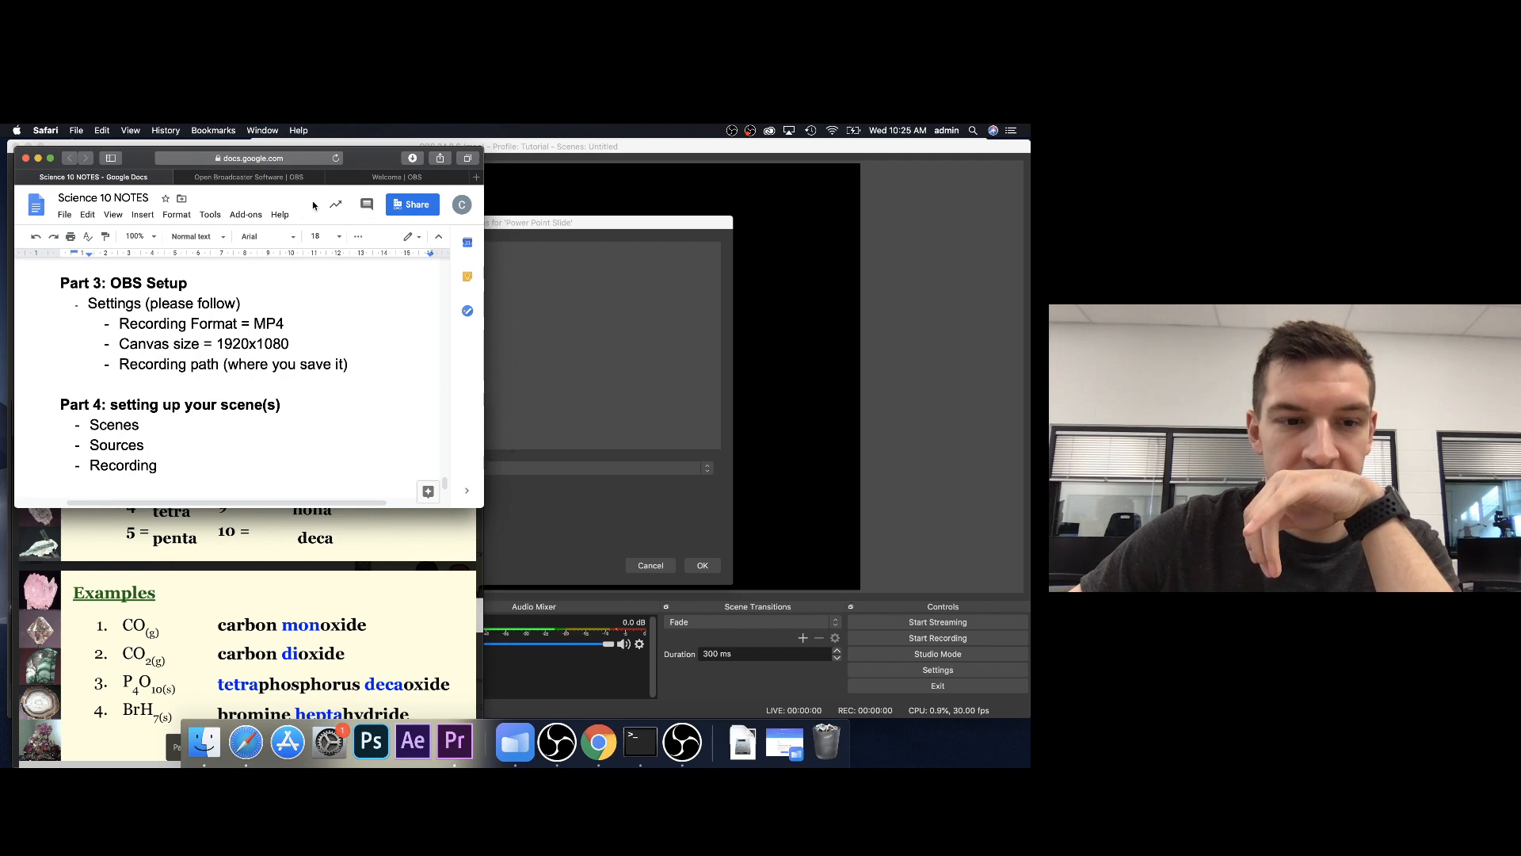
Step: Open the Chemistry Notes slideshow from My Drive, then return to OBS's capture properties
{"action": "left_click", "coordinate": [276, 515]}
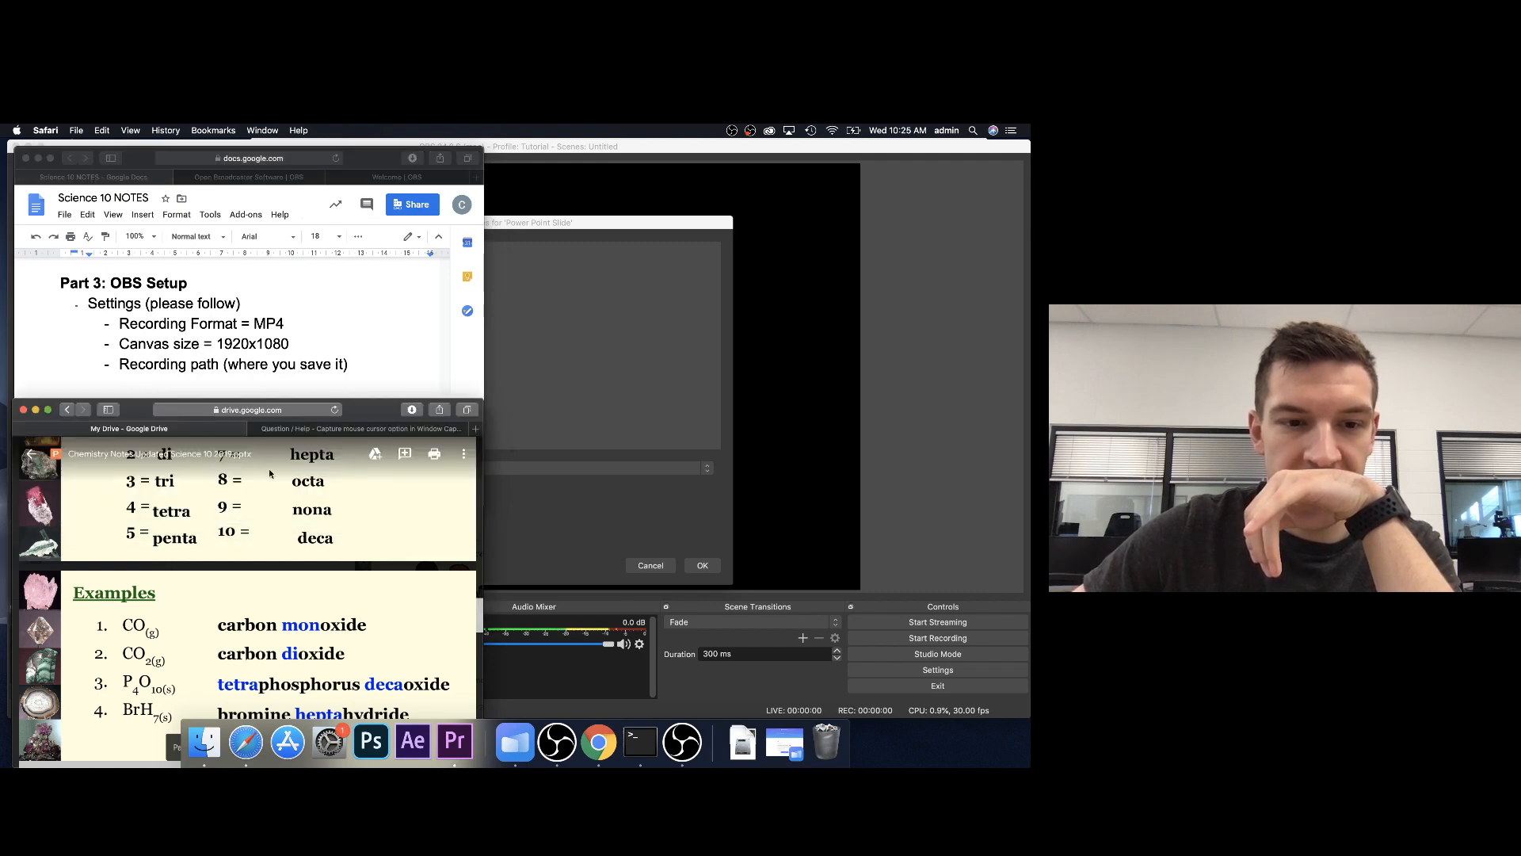
{"action": "scroll", "coordinate": [306, 560], "scroll_direction": "down", "scroll_amount": 5}
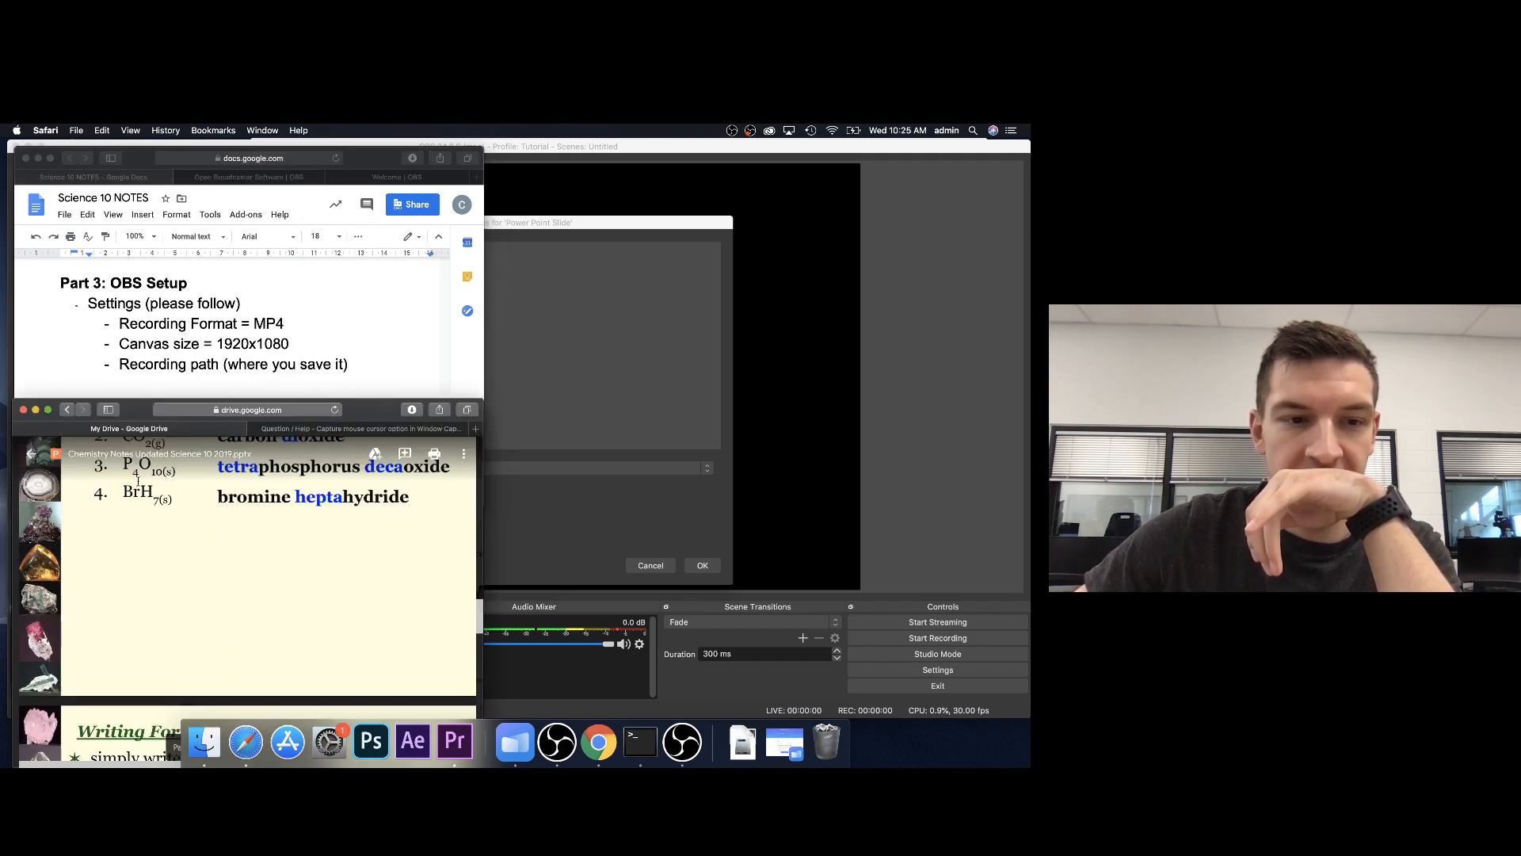
{"action": "left_click", "coordinate": [30, 453]}
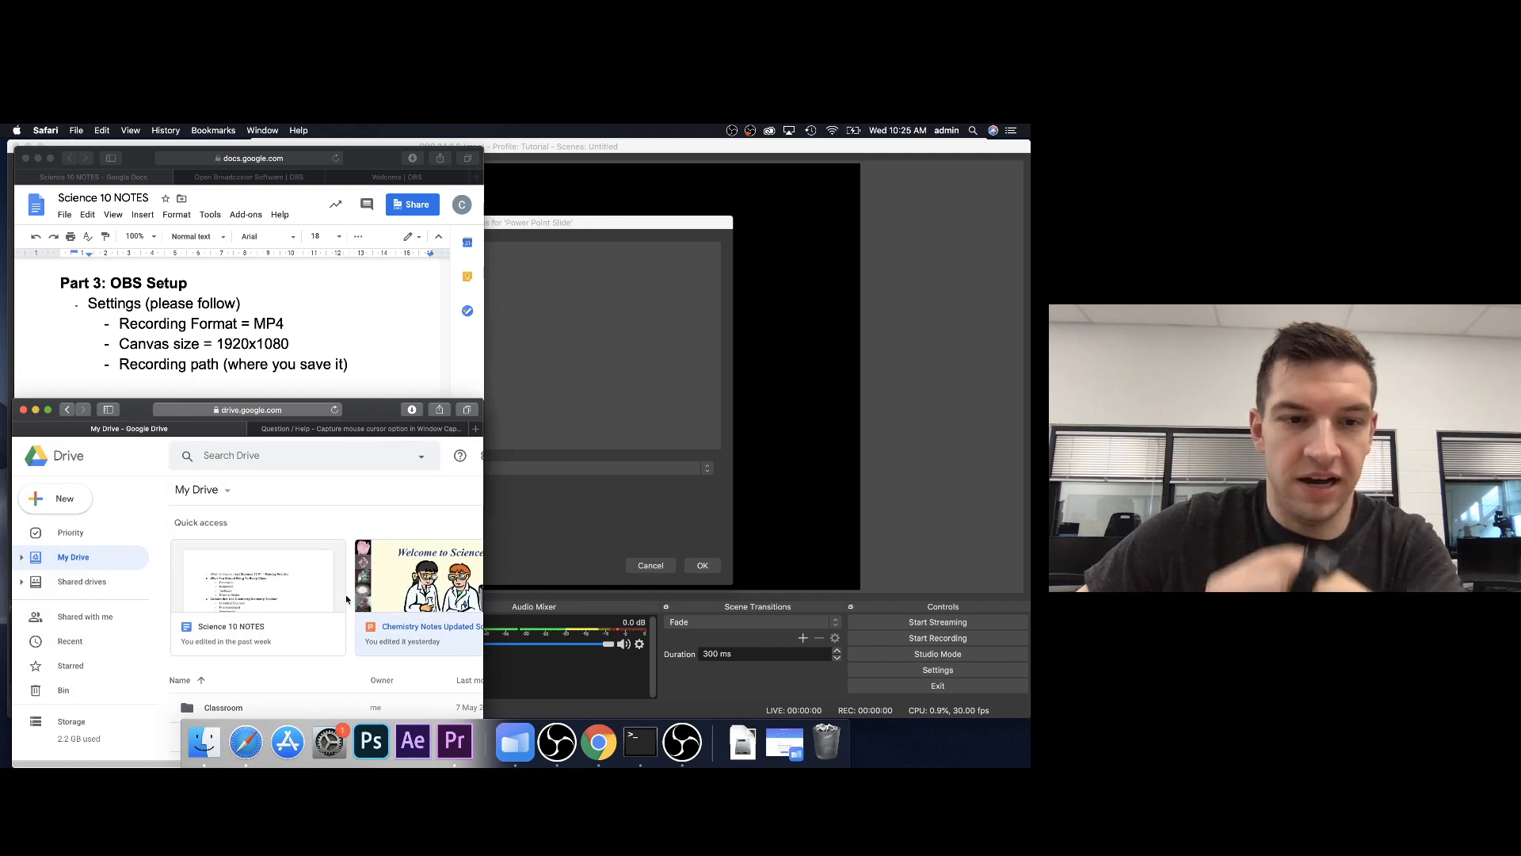
{"action": "left_click", "coordinate": [406, 580]}
{"action": "scroll", "coordinate": [370, 556], "scroll_direction": "down", "scroll_amount": 1}
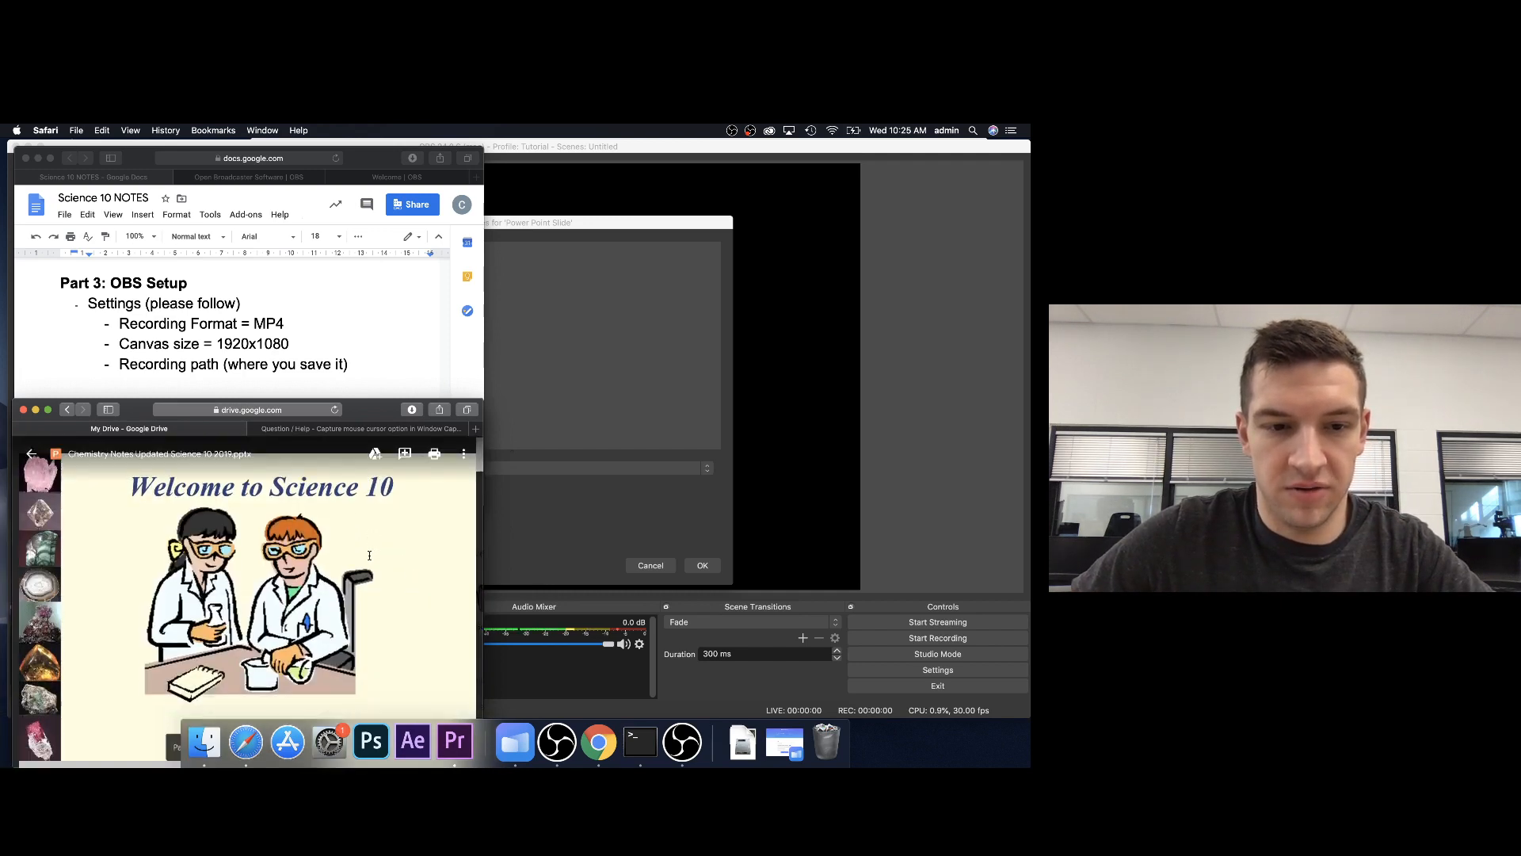
{"action": "left_click", "coordinate": [589, 455]}
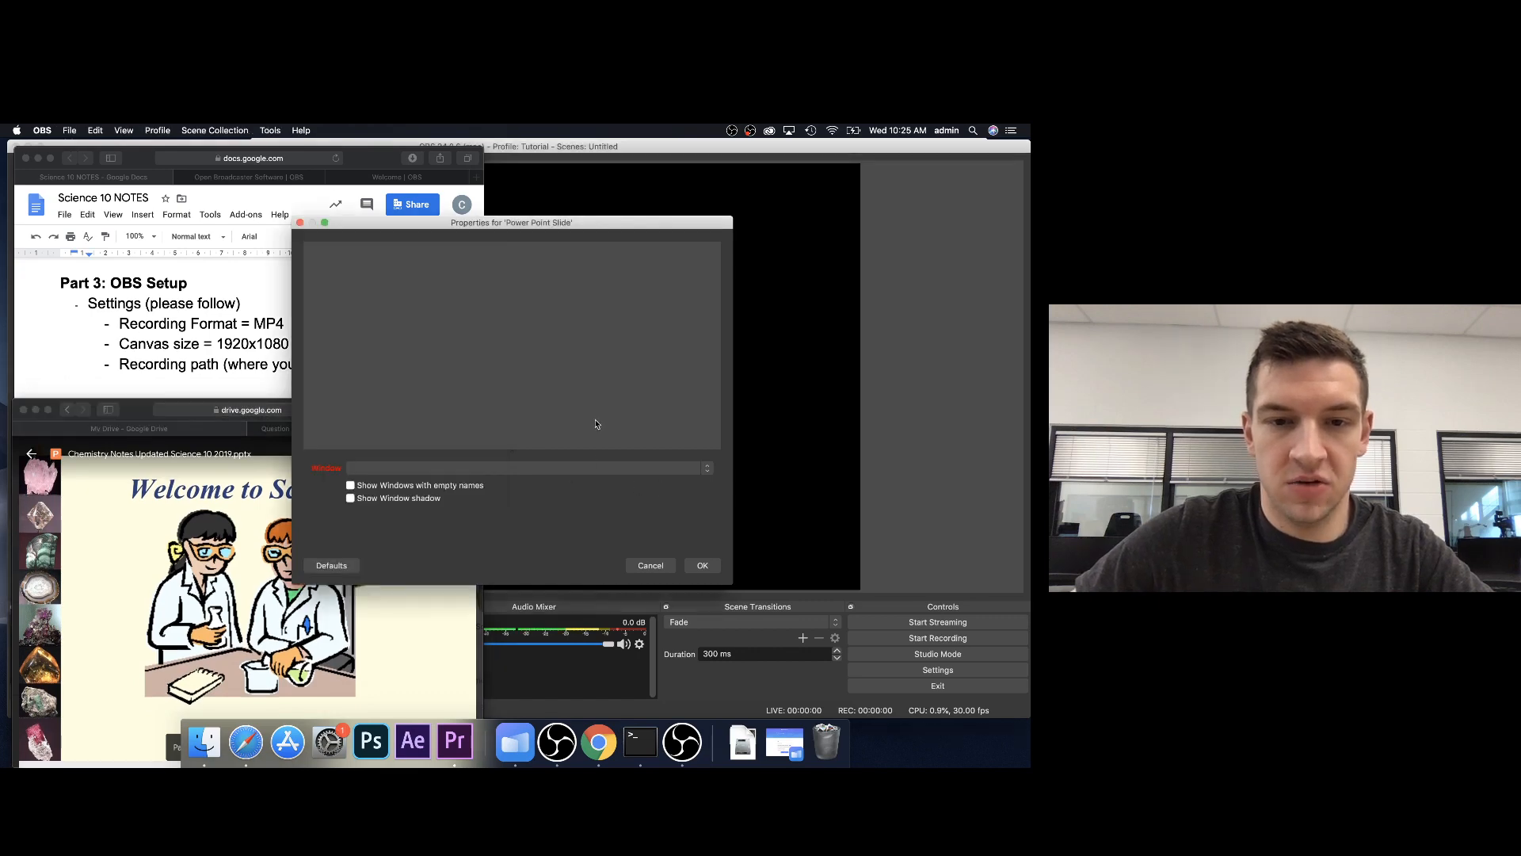
Step: Set the Power Point Slide source to capture '[Safari] My Drive - Google Drive'
{"action": "left_click", "coordinate": [556, 194]}
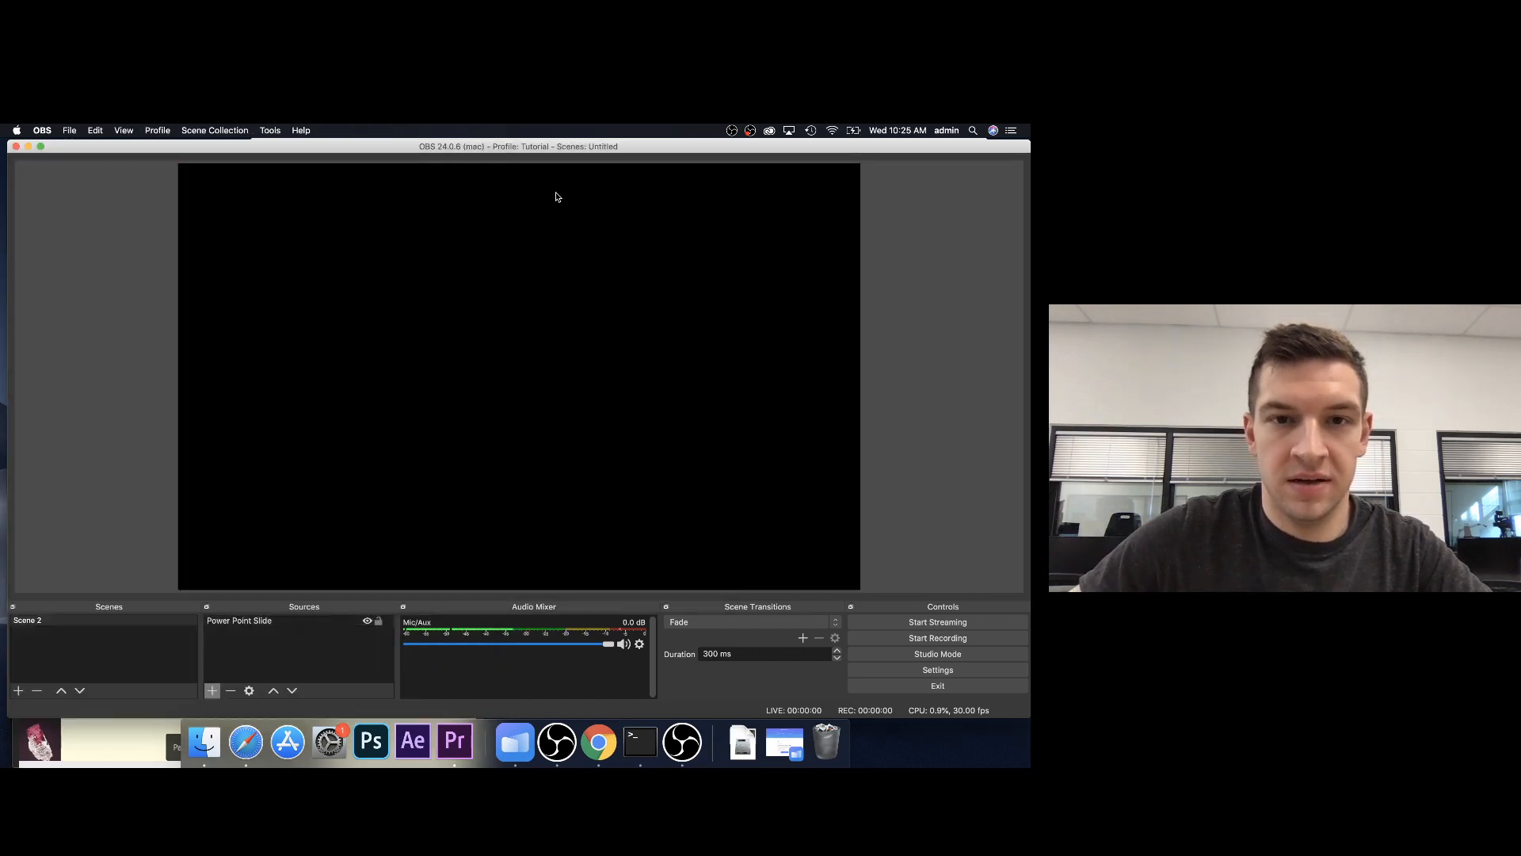
{"action": "double_click", "coordinate": [317, 626]}
{"action": "left_click", "coordinate": [486, 485]}
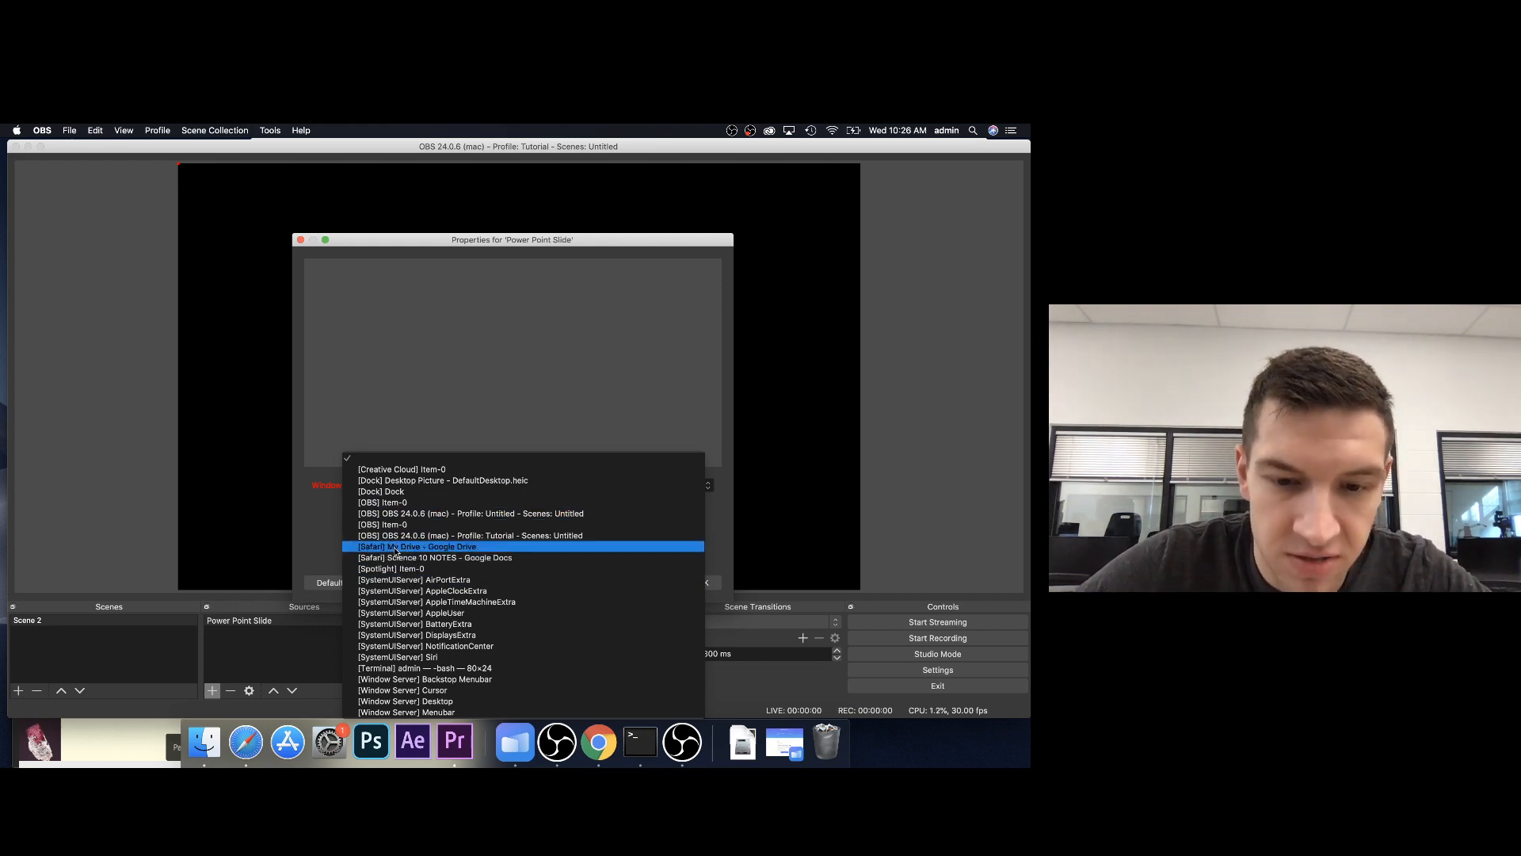
{"action": "left_click", "coordinate": [452, 546]}
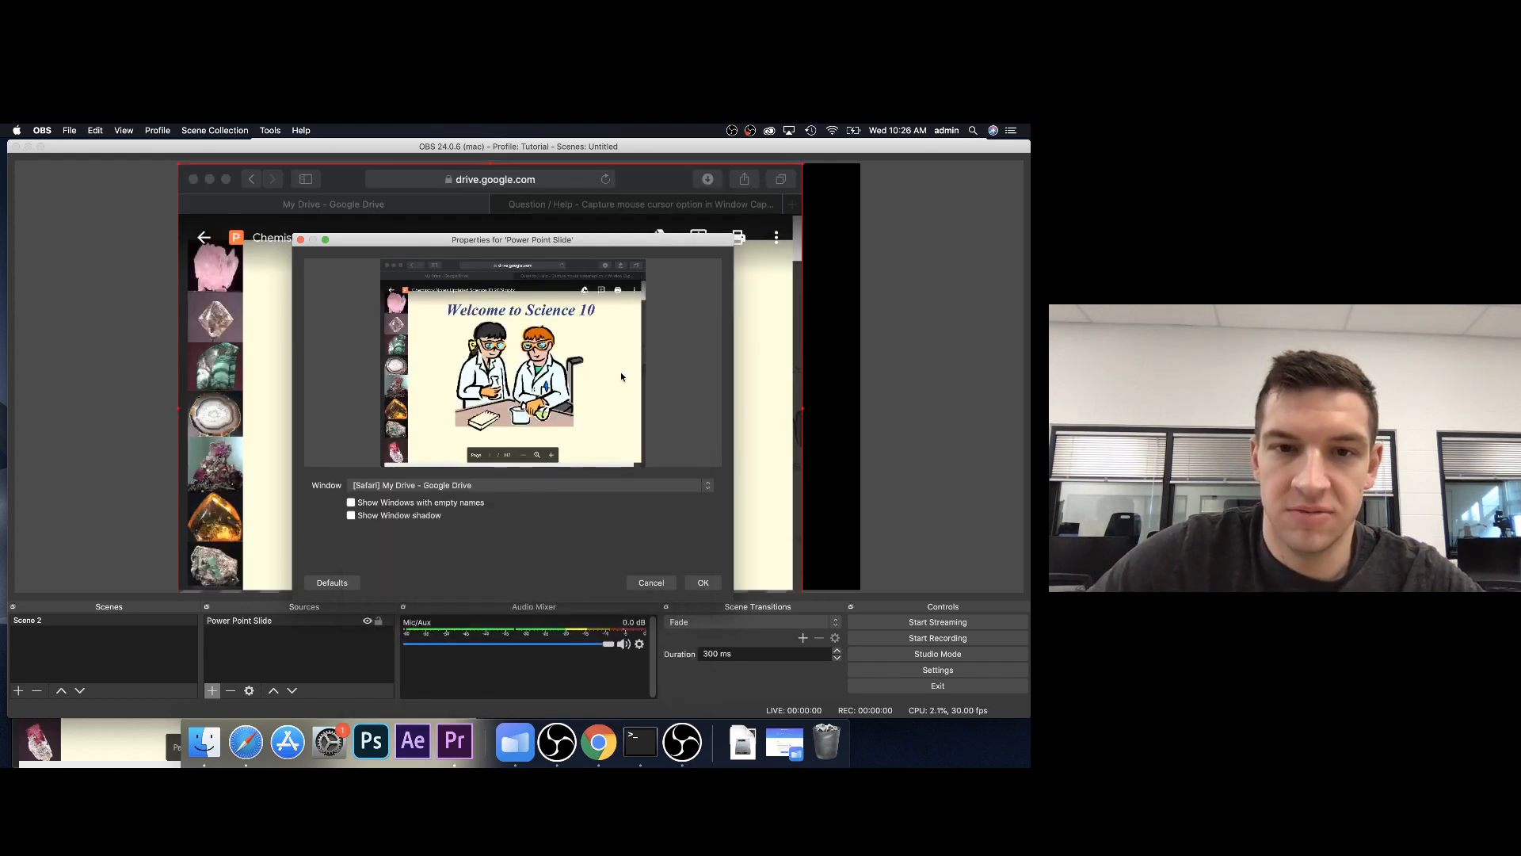
{"action": "left_click", "coordinate": [702, 582]}
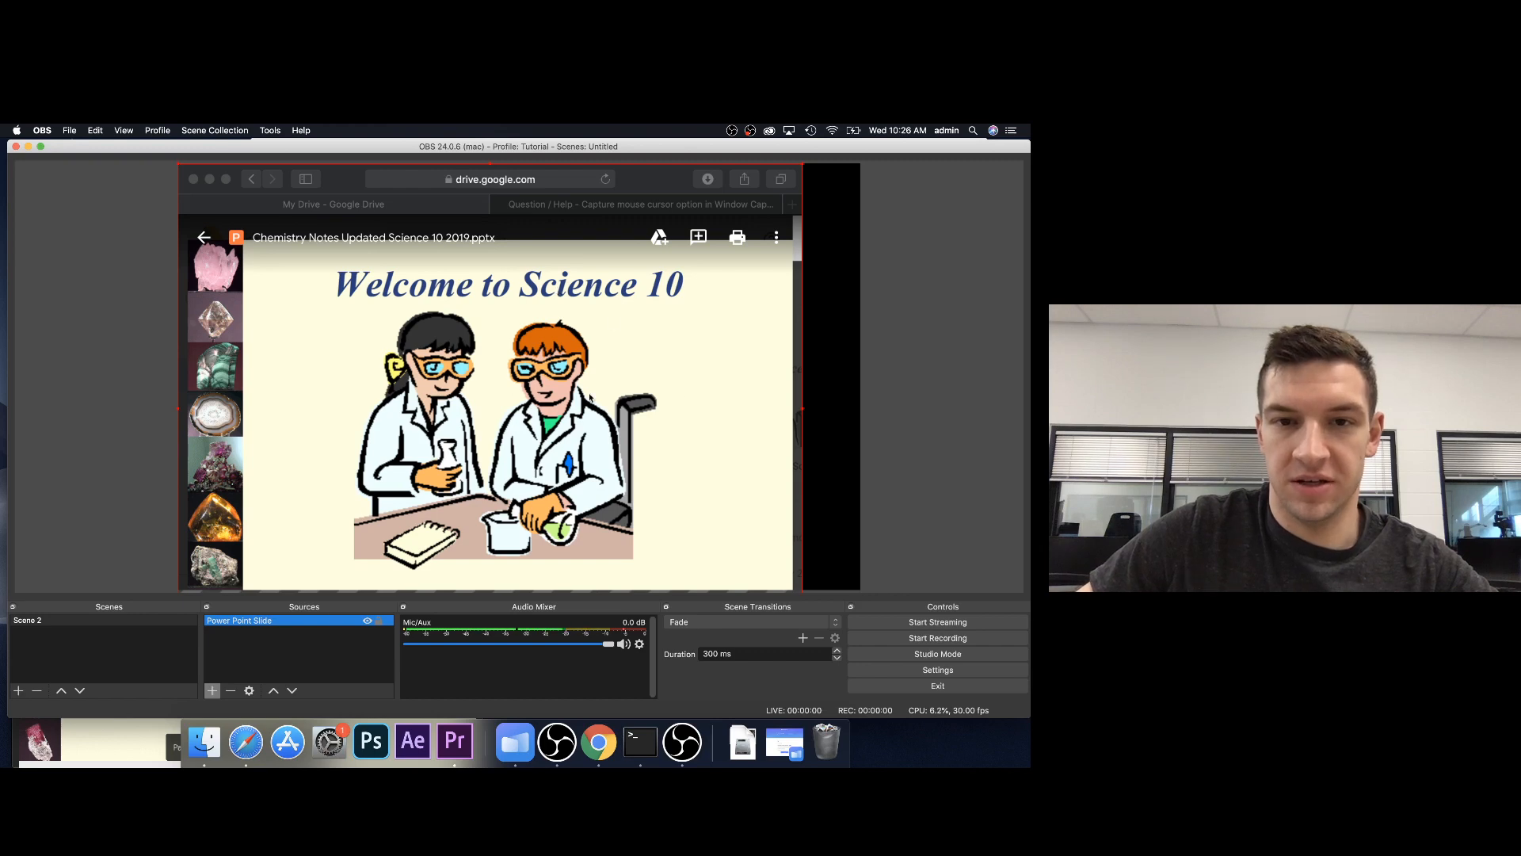
Step: Reposition and resize the slide capture to fill the canvas's upper-left area
{"action": "left_click_drag", "start_coordinate": [650, 315], "coordinate": [606, 328]}
{"action": "left_click_drag", "start_coordinate": [758, 181], "coordinate": [478, 394]}
{"action": "left_click_drag", "start_coordinate": [274, 507], "coordinate": [356, 321]}
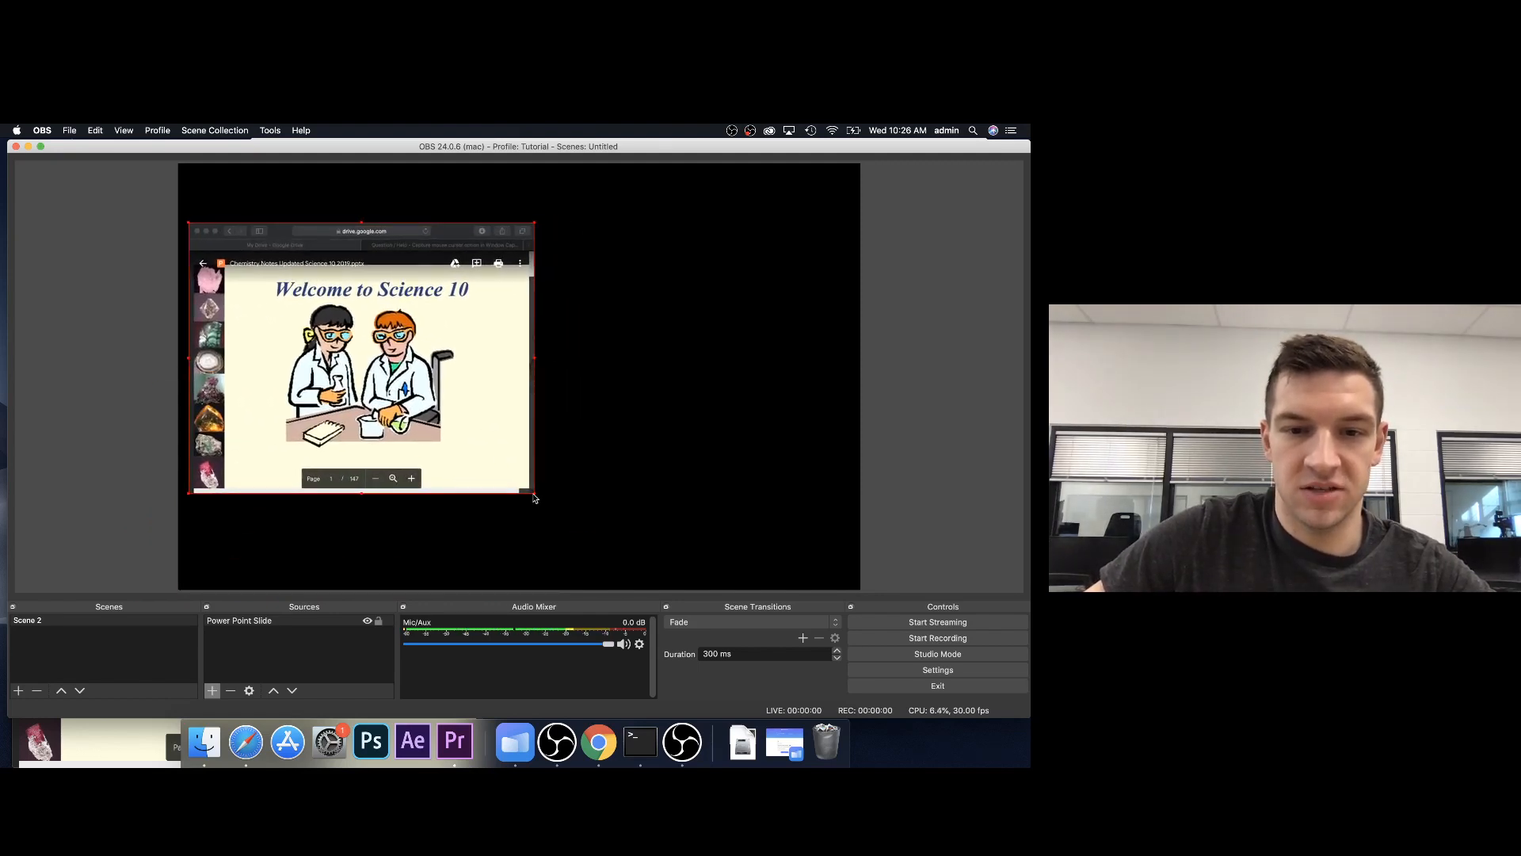
{"action": "left_click_drag", "start_coordinate": [535, 498], "coordinate": [599, 537]}
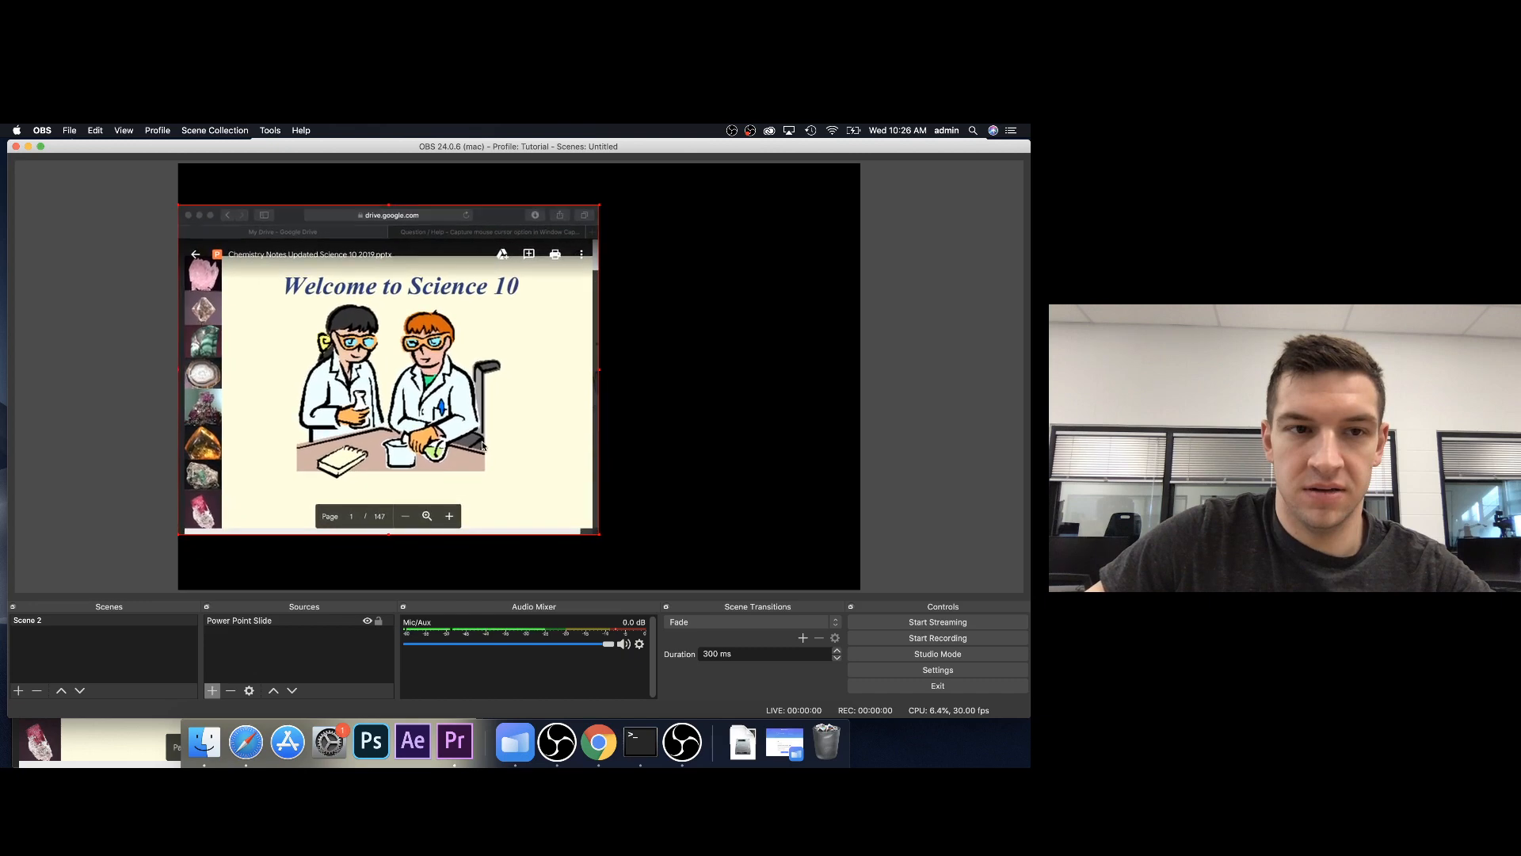
{"action": "left_click", "coordinate": [678, 355]}
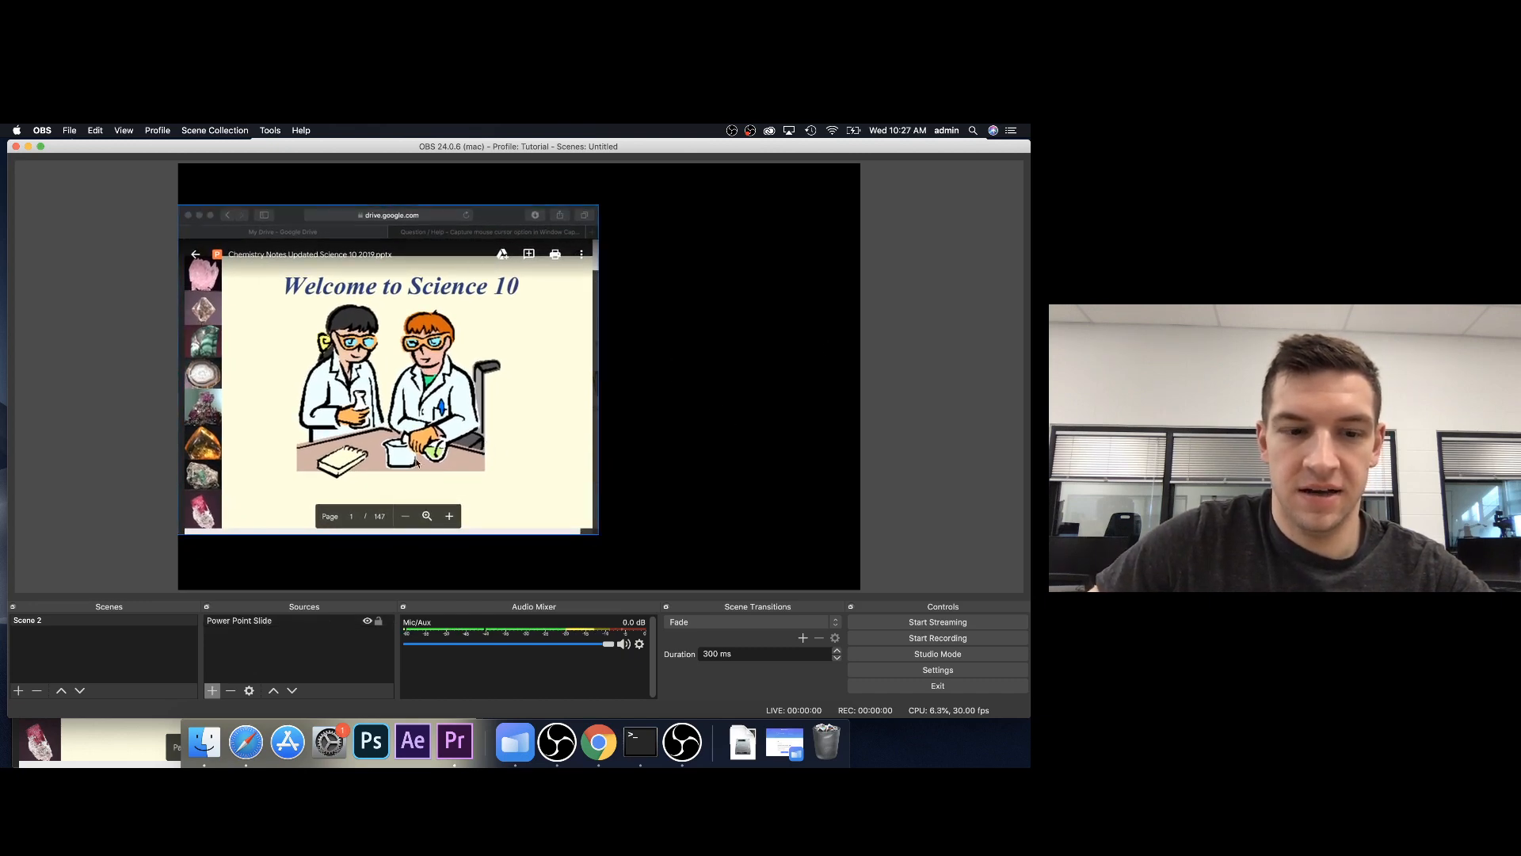
{"action": "left_click", "coordinate": [129, 719]}
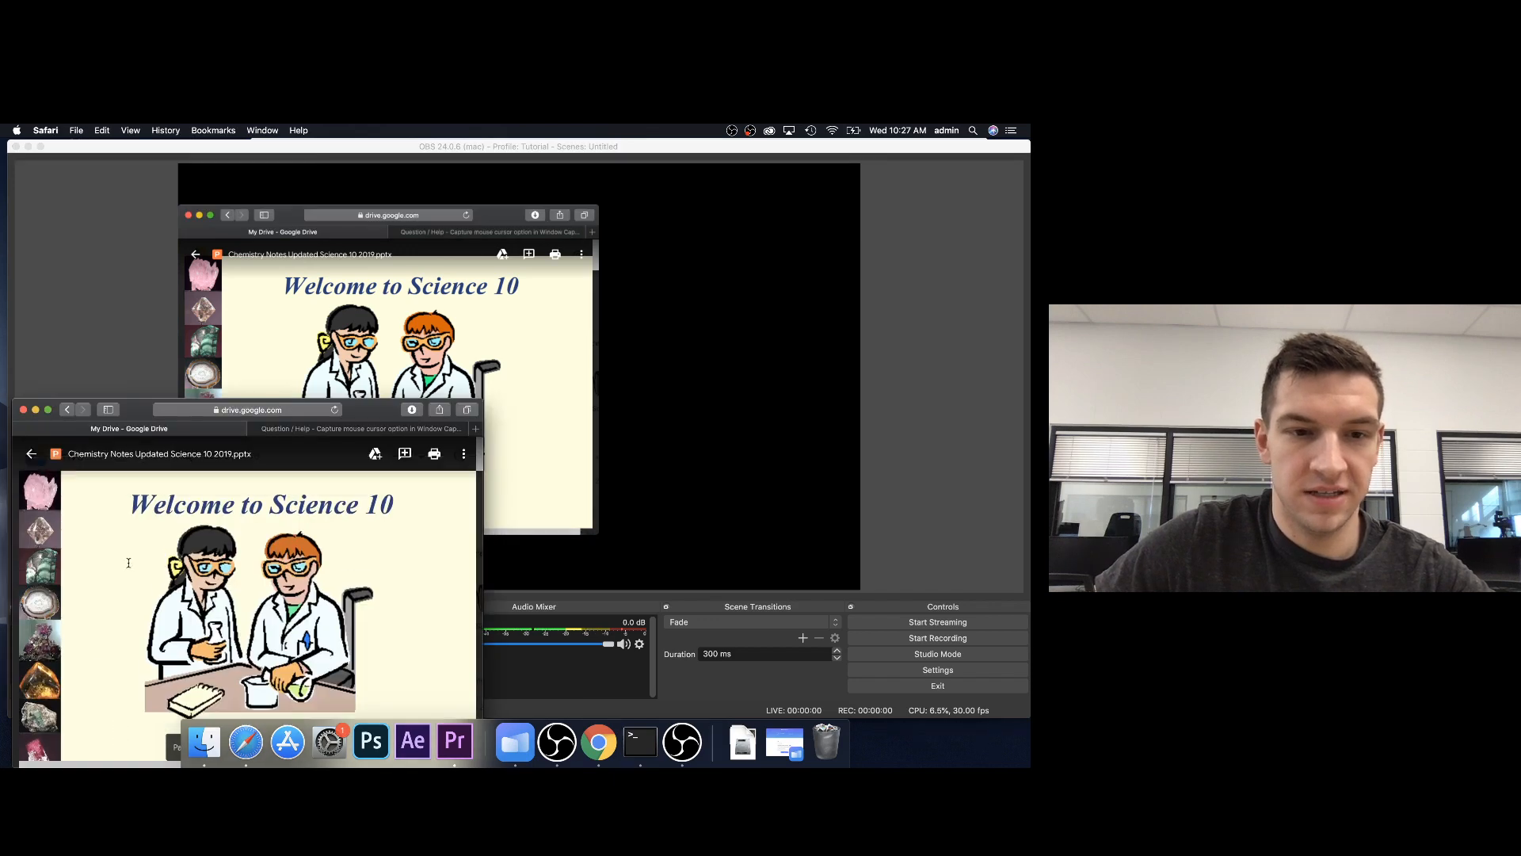
Step: Scroll the Drive viewer to the 'What does WHMIS stand for?' slide and return to OBS
{"action": "scroll", "coordinate": [128, 562], "scroll_direction": "down", "scroll_amount": 10}
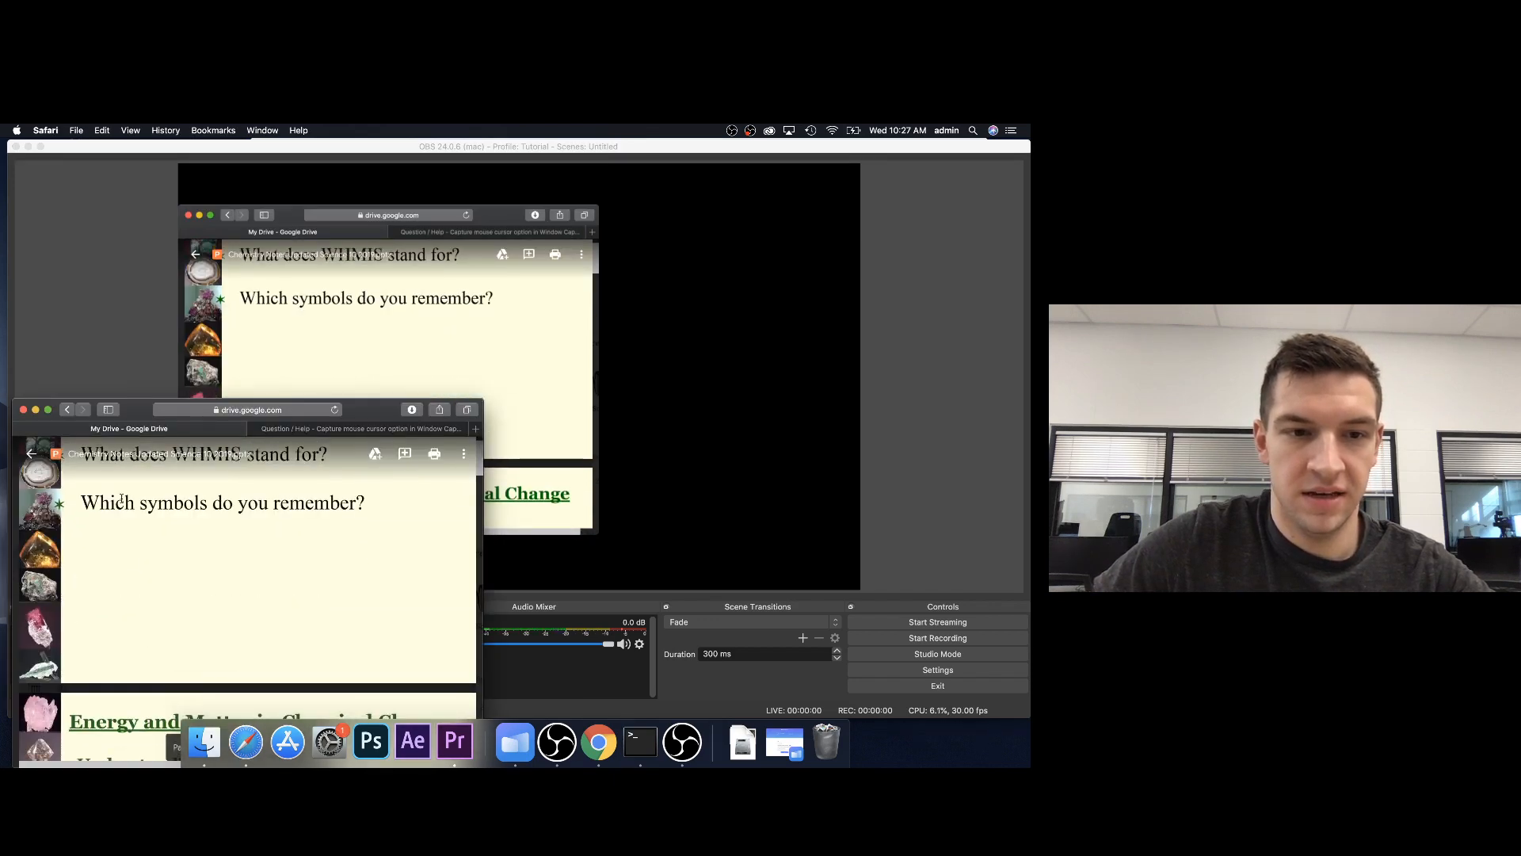
{"action": "left_click", "coordinate": [123, 367]}
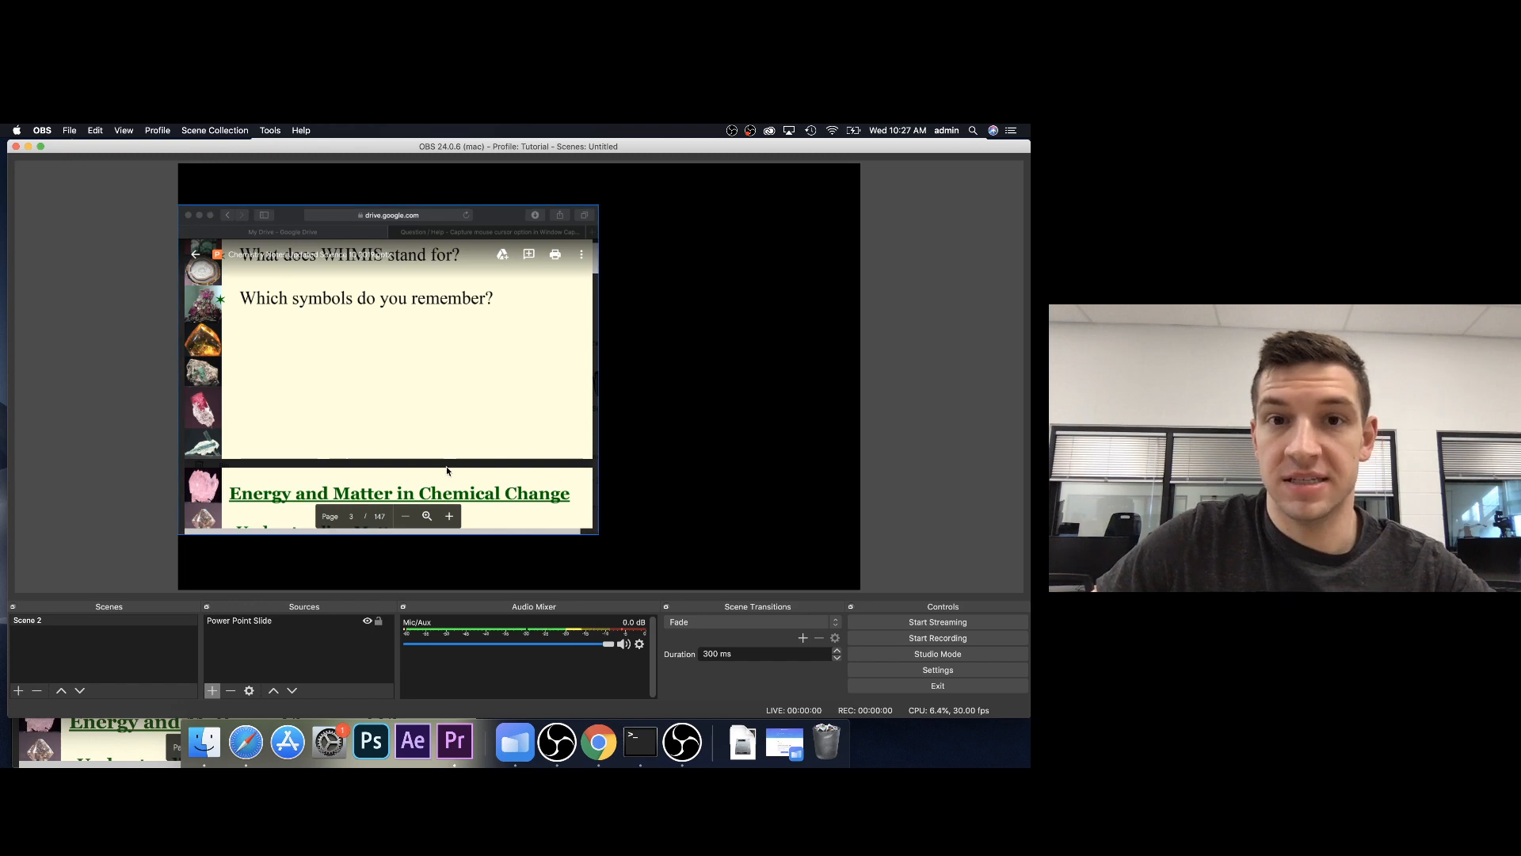
Step: Add a Video Capture Device source named 'Webcam' using the FaceTime HD Camera
{"action": "left_click", "coordinate": [213, 692]}
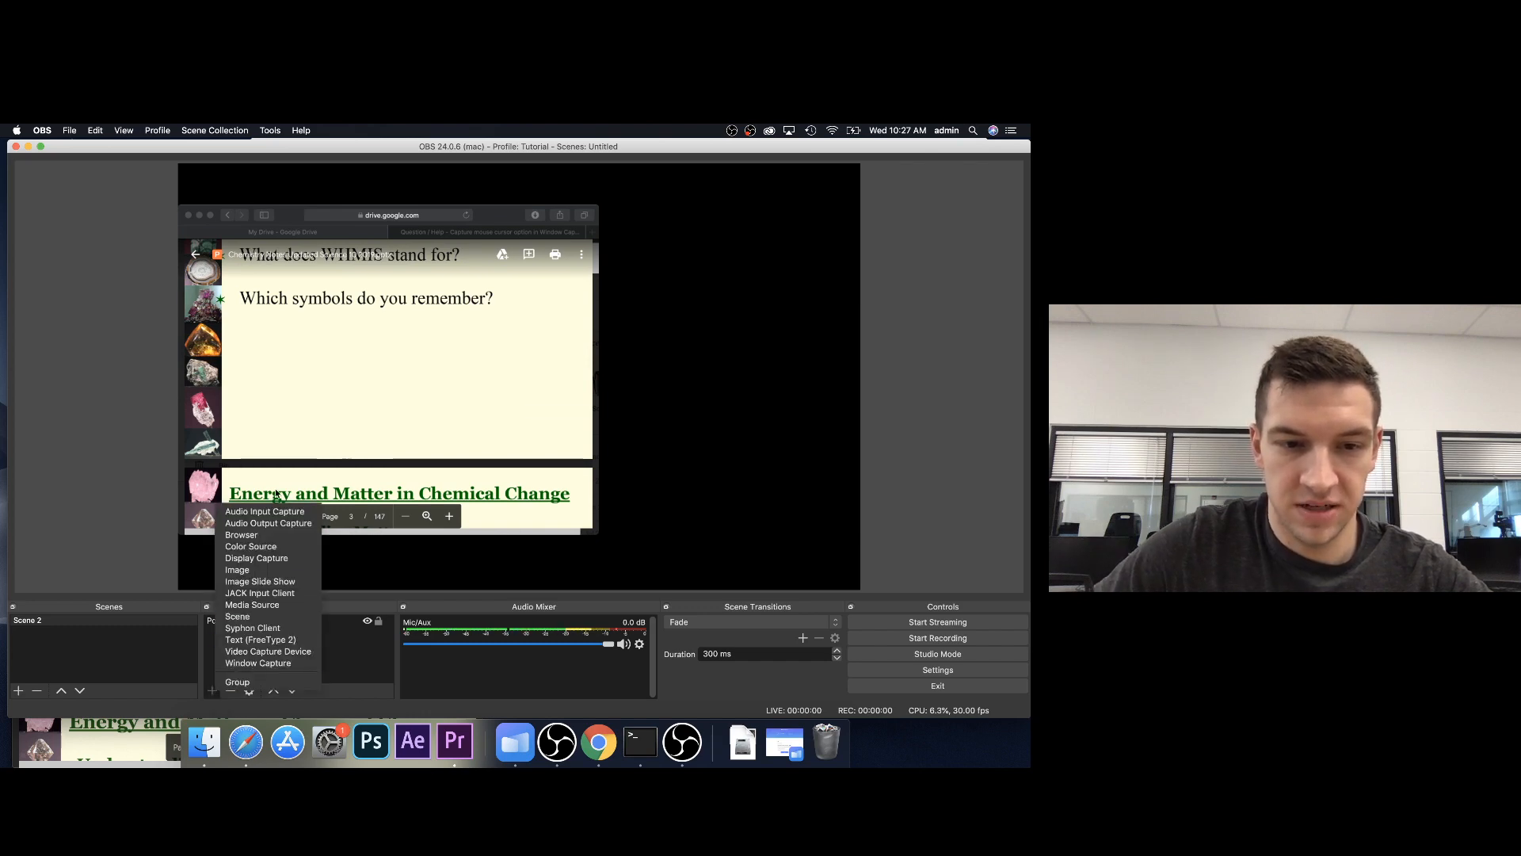
{"action": "left_click", "coordinate": [282, 655]}
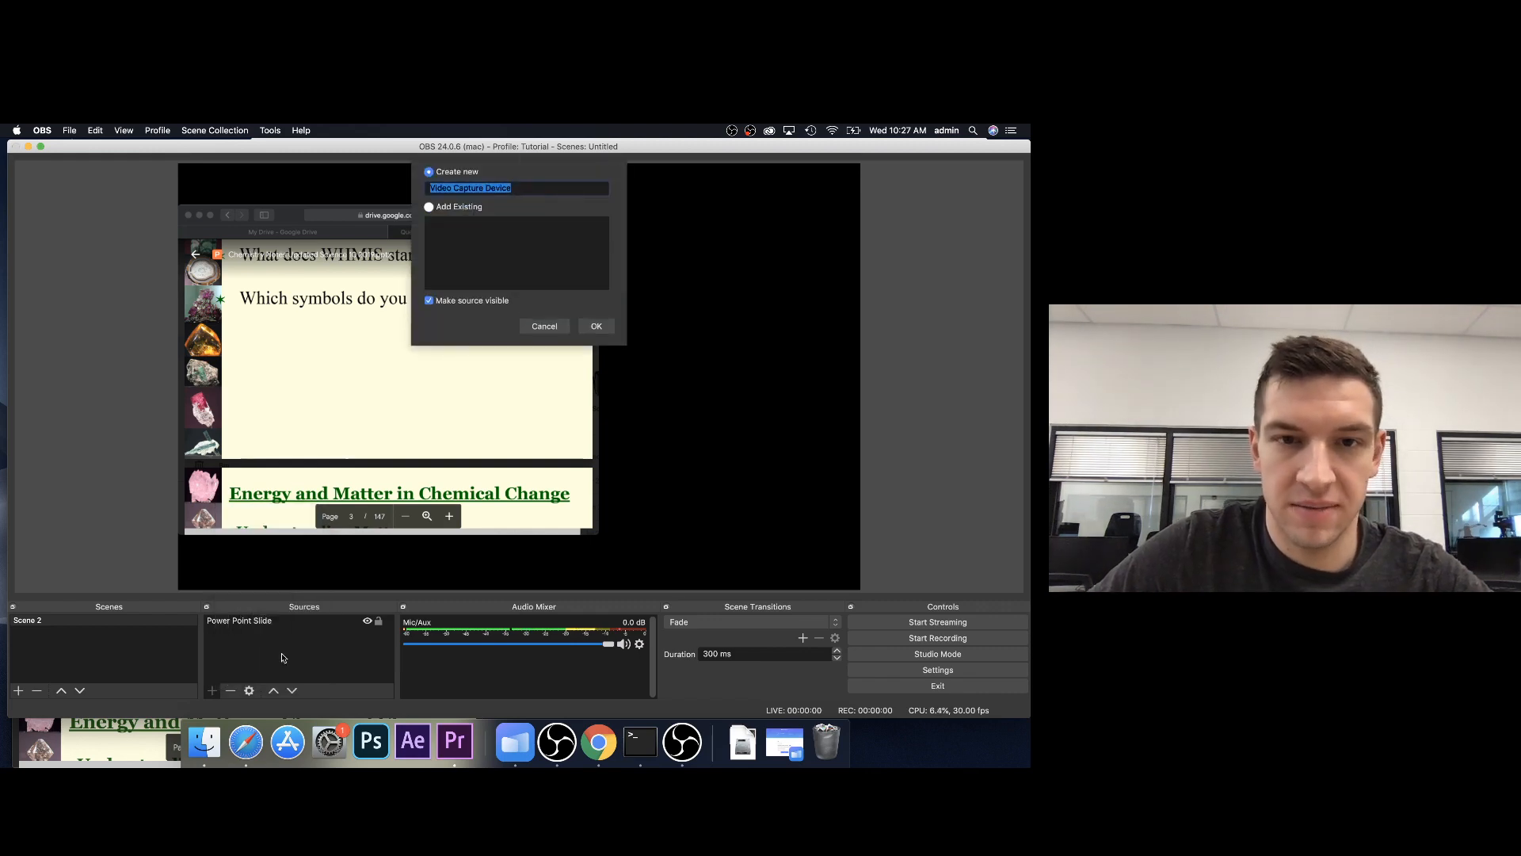
{"action": "type", "text": "Web"}
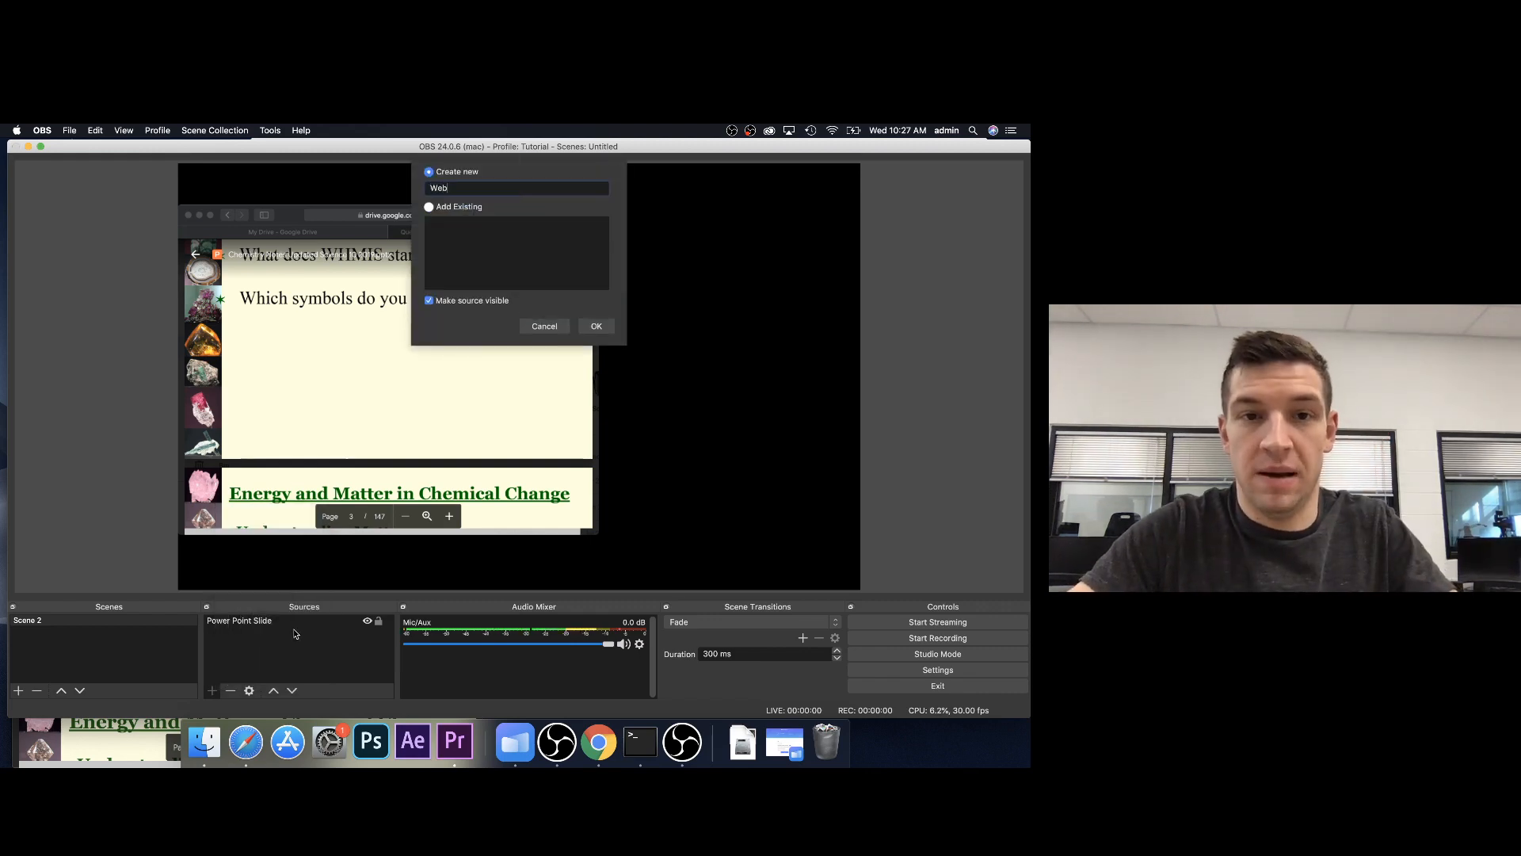
{"action": "type", "text": "ca"}
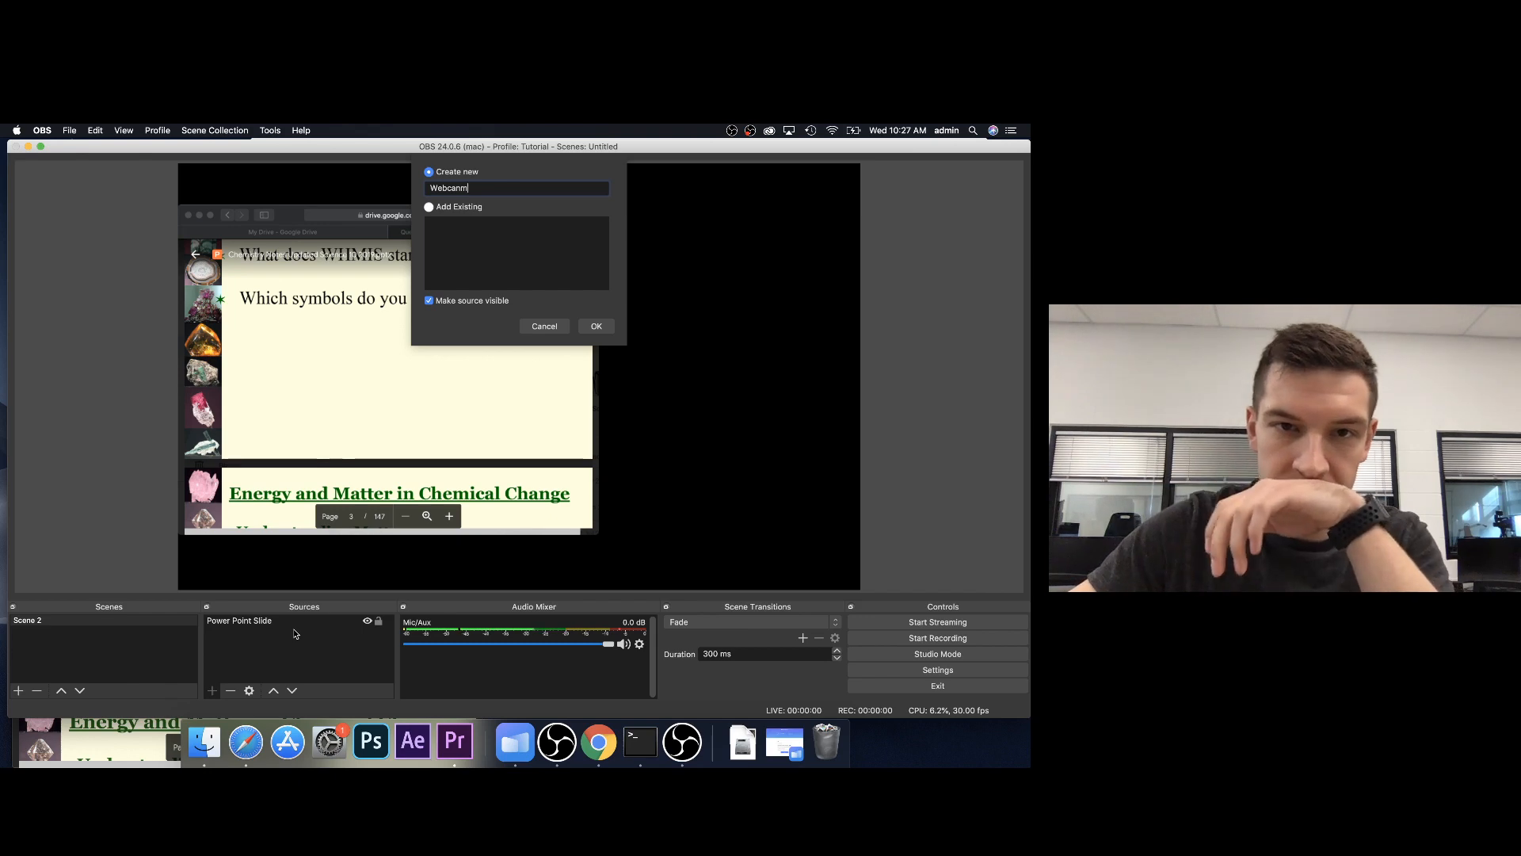
{"action": "type", "text": "m"}
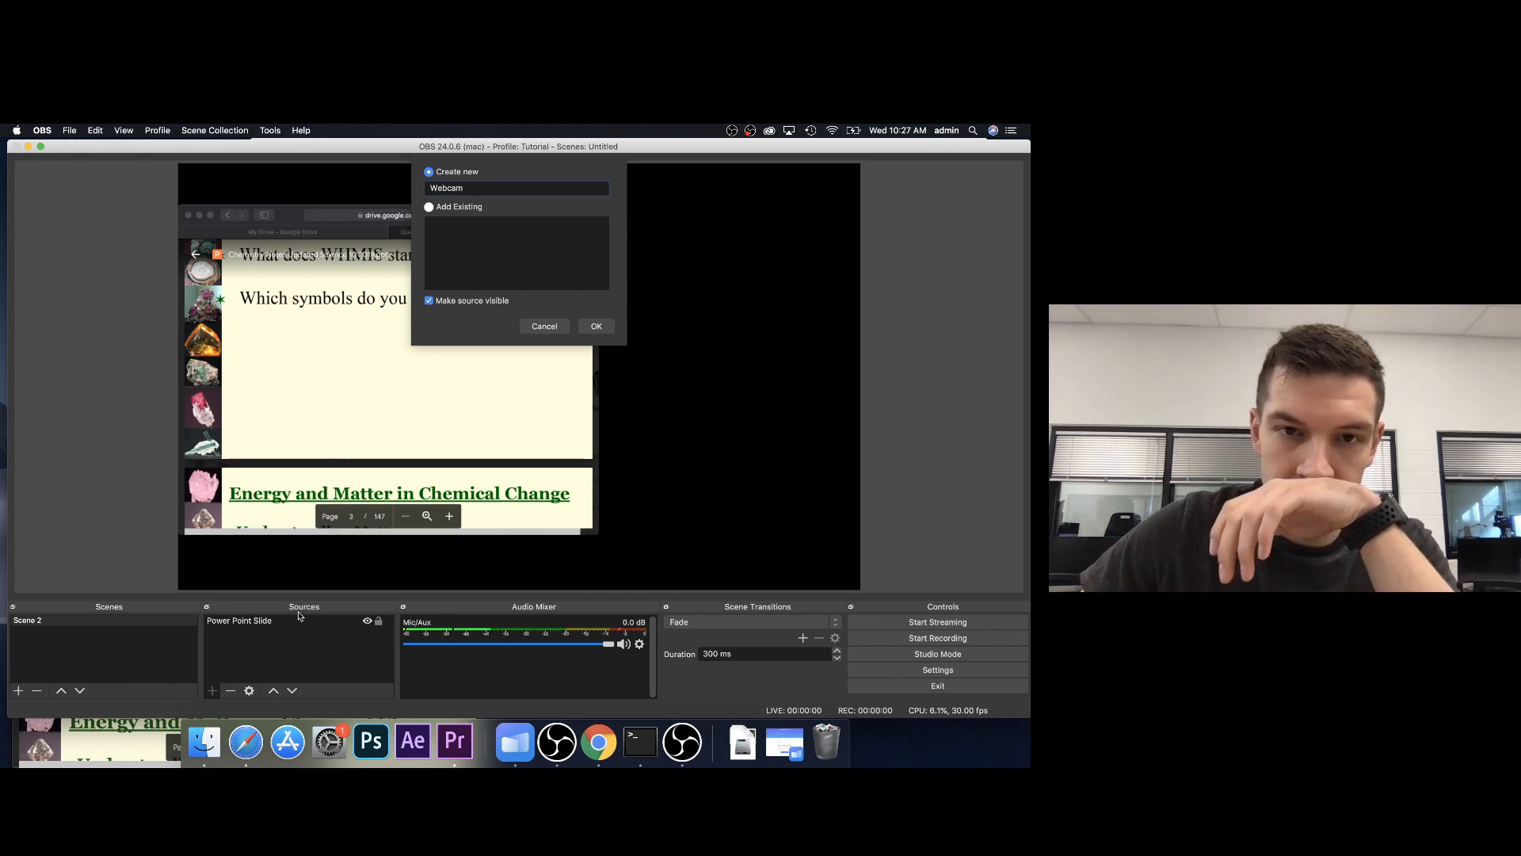
{"action": "left_click", "coordinate": [596, 326]}
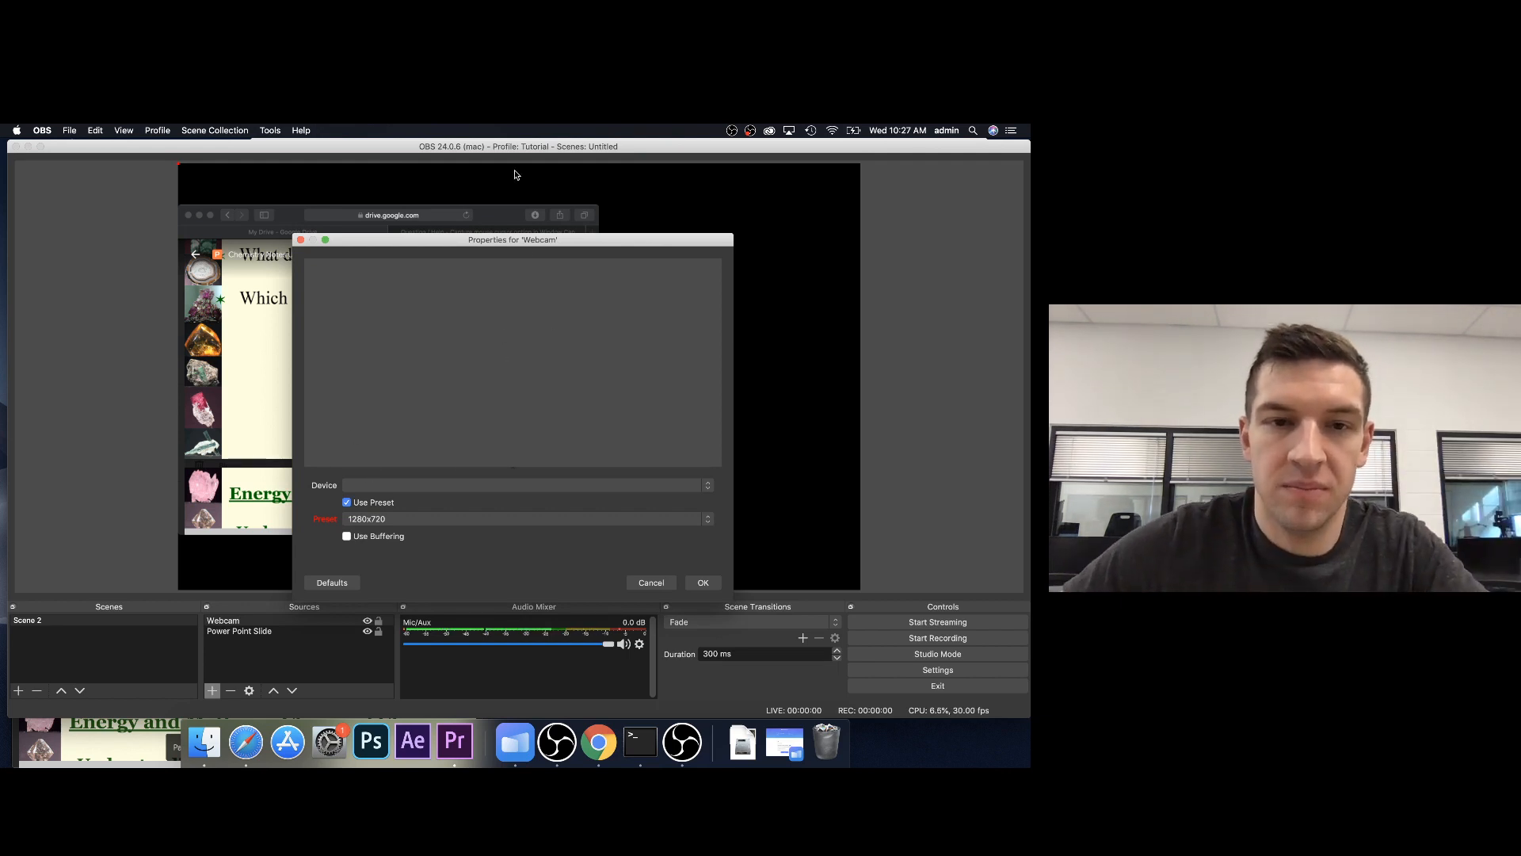
{"action": "left_click_drag", "start_coordinate": [490, 242], "coordinate": [469, 214]}
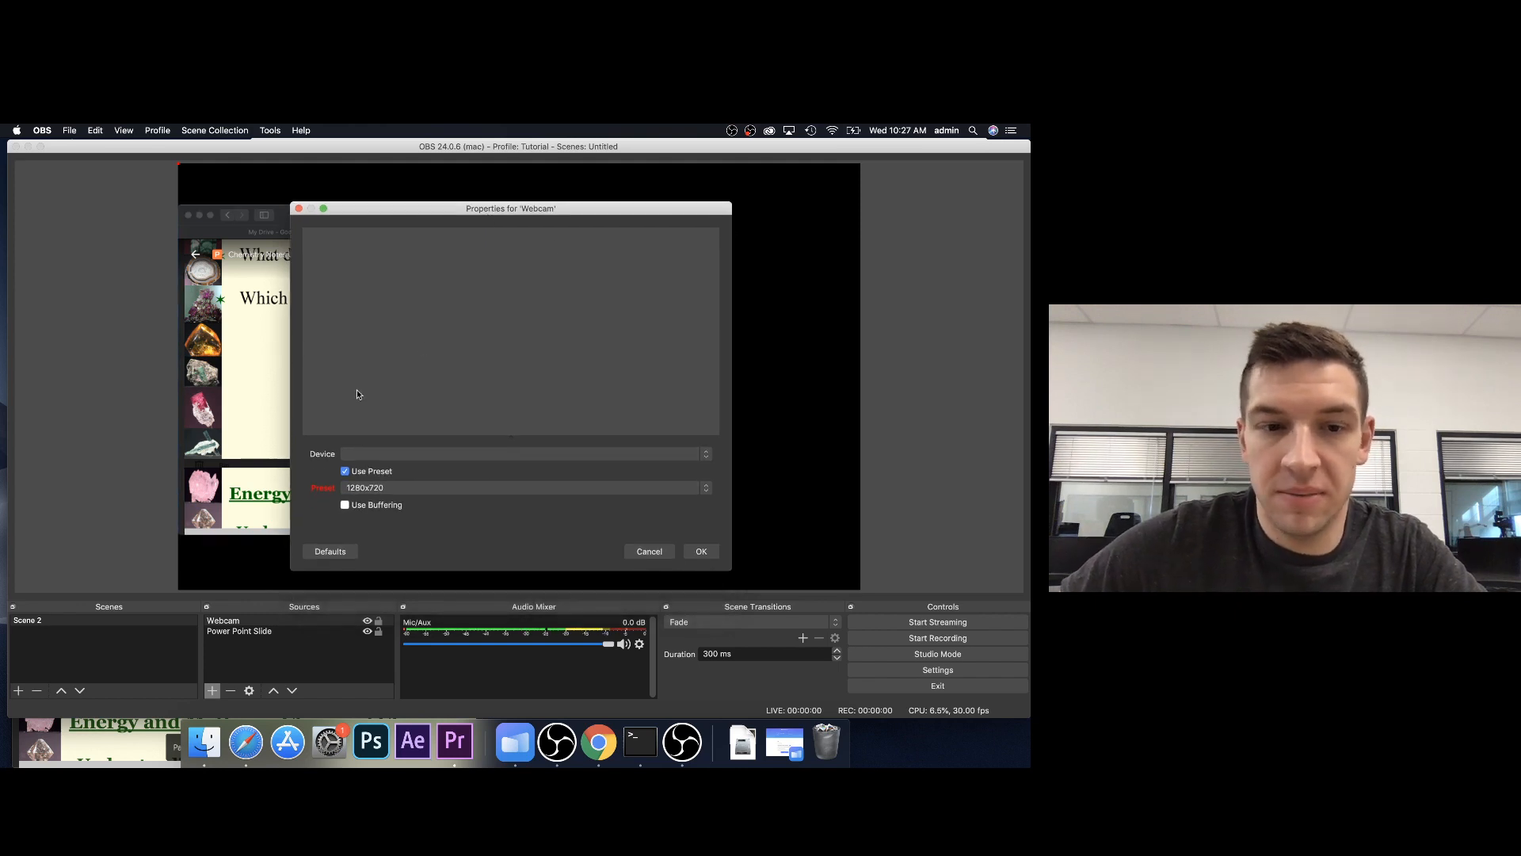
{"action": "left_click", "coordinate": [354, 456]}
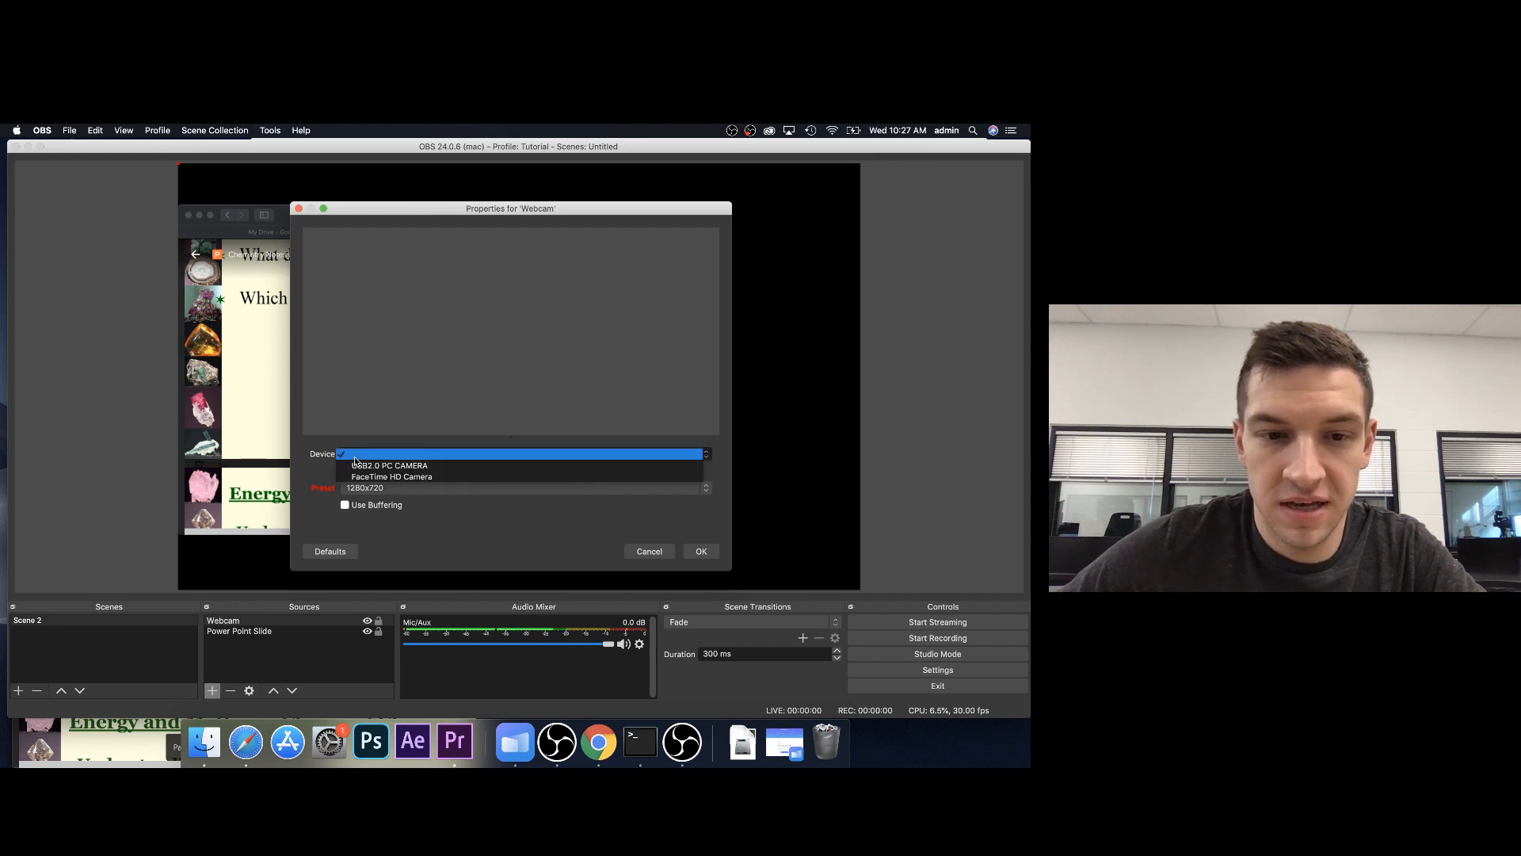
{"action": "left_click", "coordinate": [394, 479]}
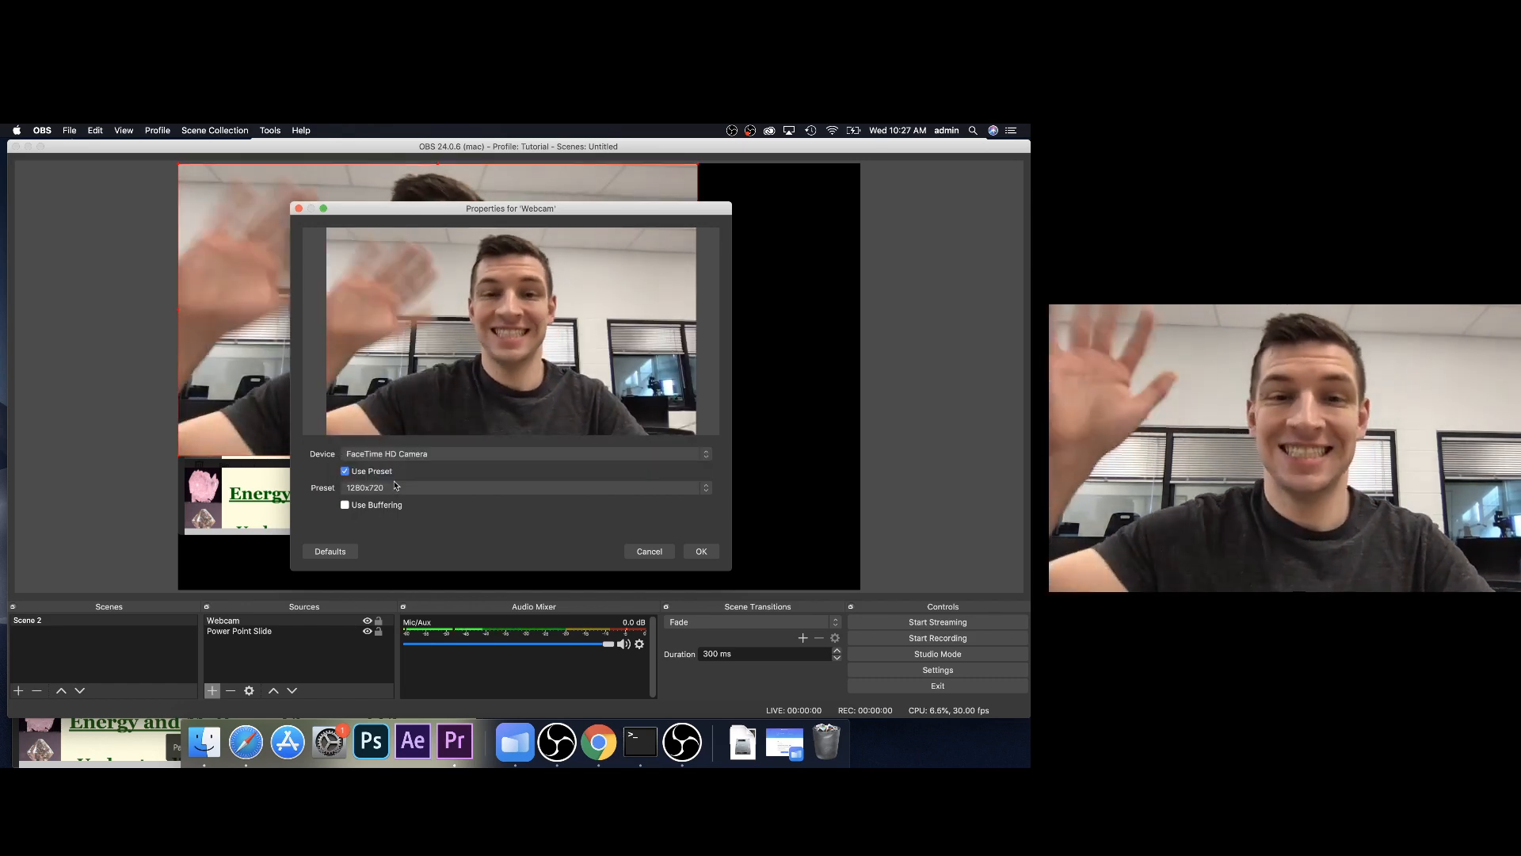
Step: Confirm the webcam settings and shrink the feed into the canvas's top-right corner
{"action": "left_click", "coordinate": [702, 550]}
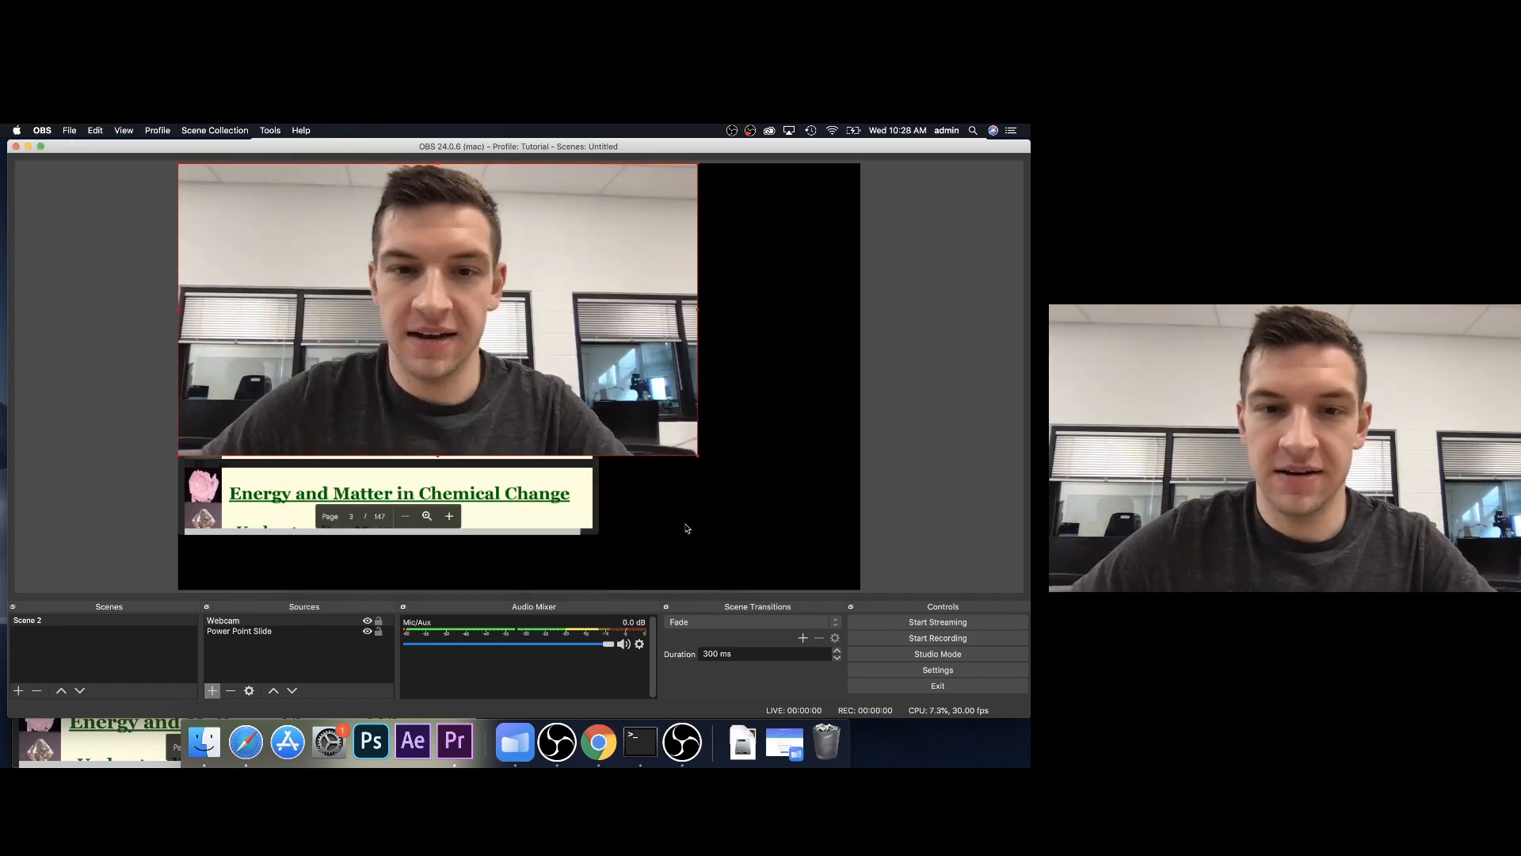
{"action": "left_click_drag", "start_coordinate": [619, 347], "coordinate": [695, 394]}
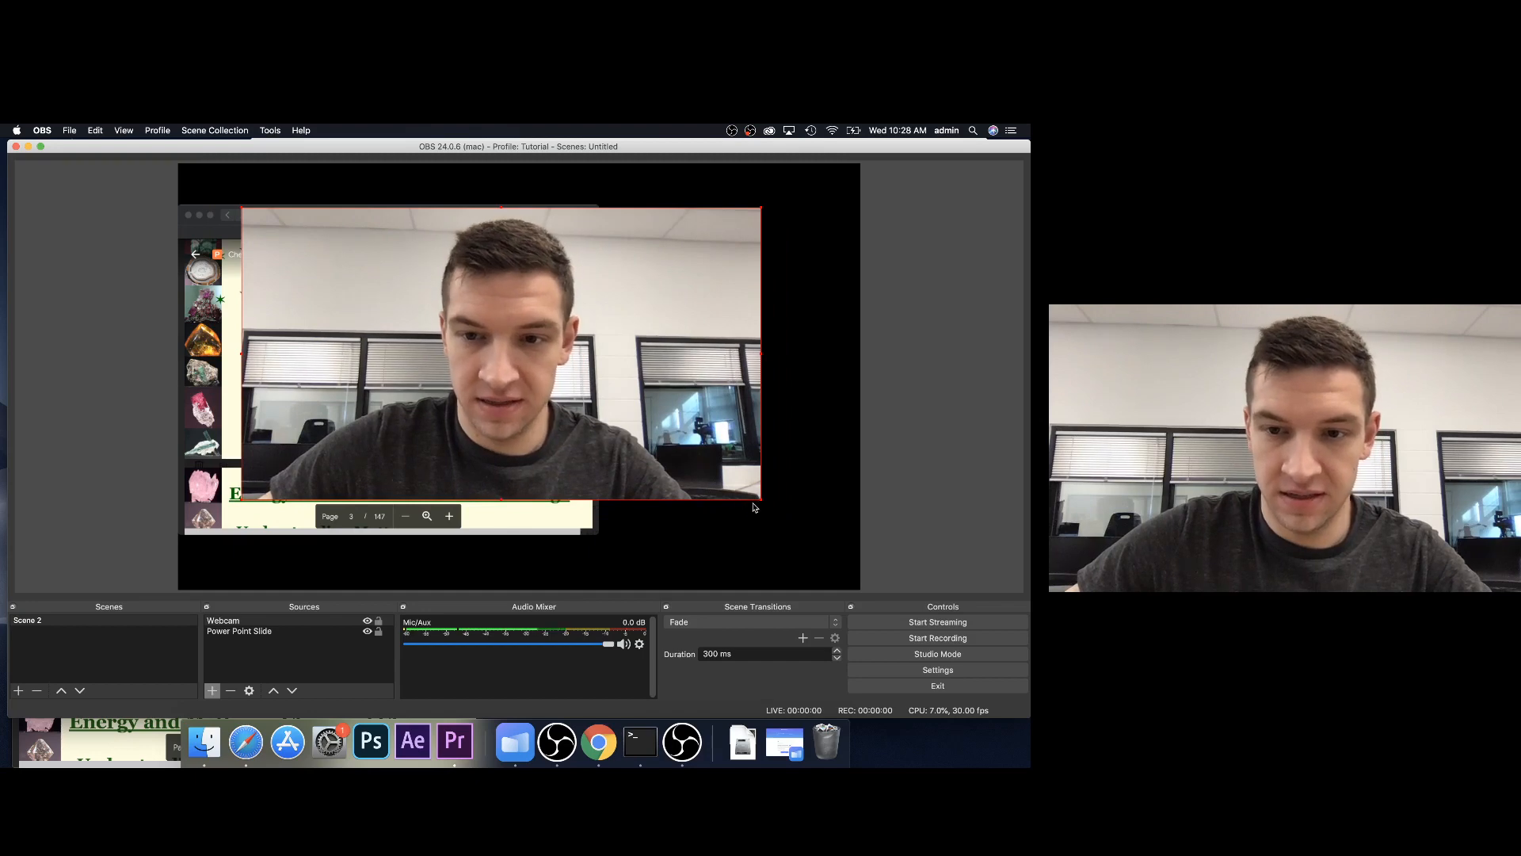
{"action": "left_click_drag", "start_coordinate": [755, 507], "coordinate": [678, 504]}
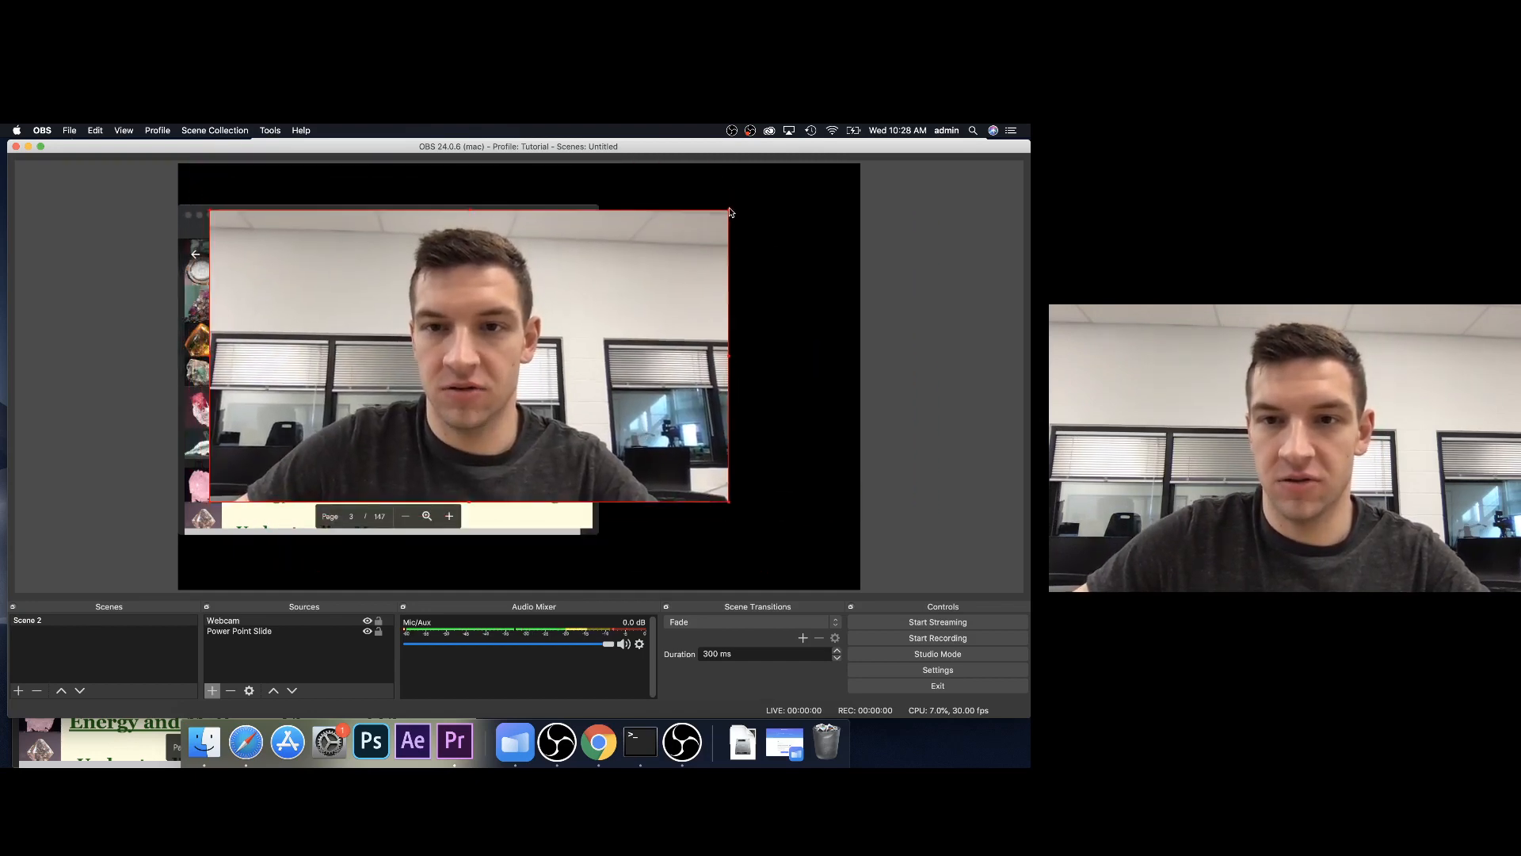
{"action": "left_click_drag", "start_coordinate": [729, 212], "coordinate": [414, 339]}
{"action": "left_click_drag", "start_coordinate": [378, 418], "coordinate": [725, 242]}
Step: Select the slide capture and enlarge it beside the webcam feed
{"action": "left_click", "coordinate": [496, 377]}
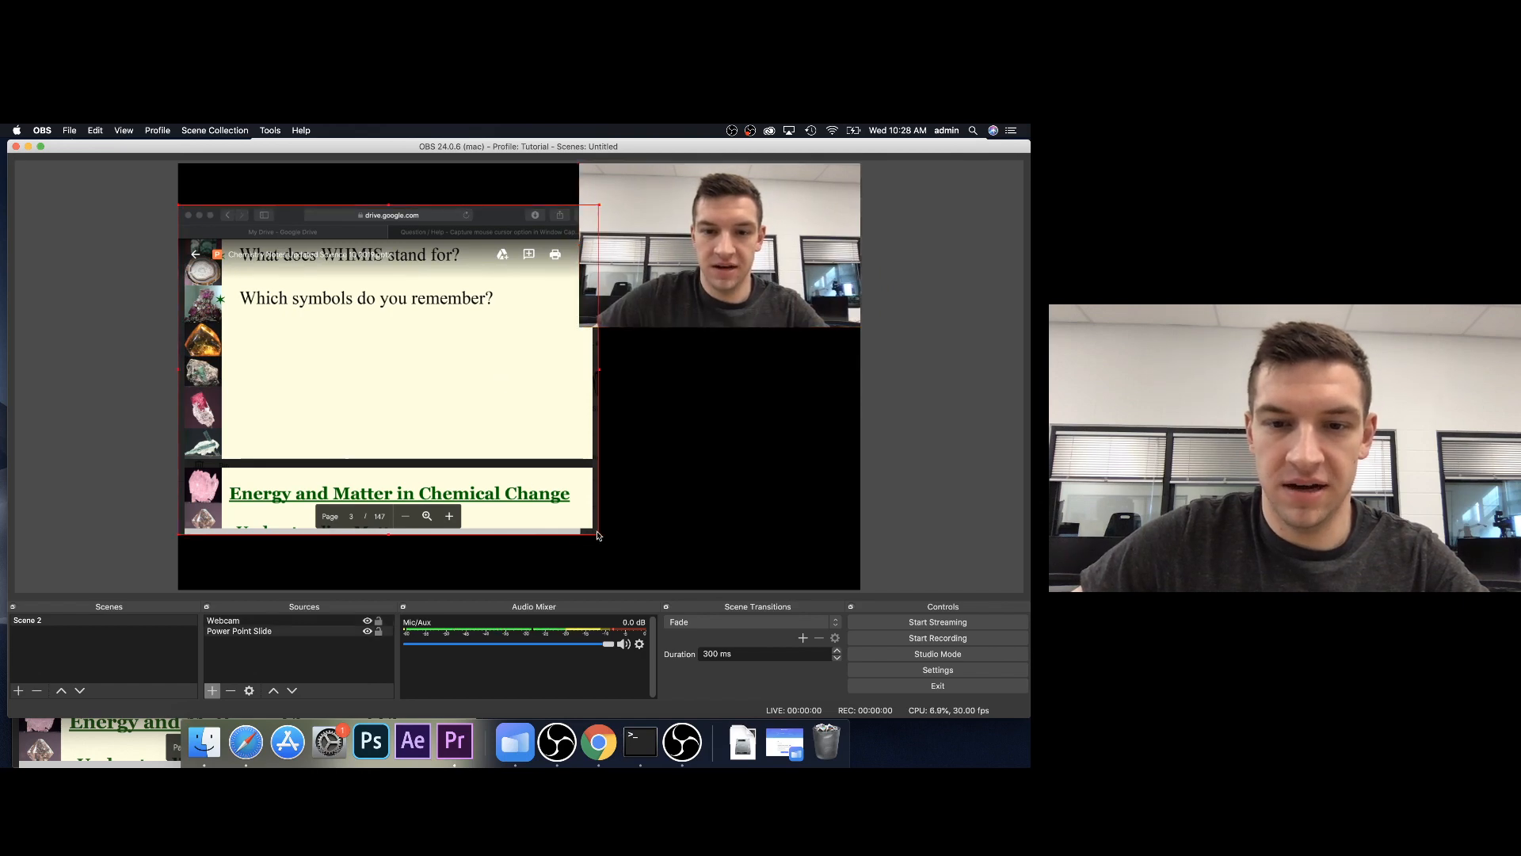
{"action": "left_click_drag", "start_coordinate": [598, 536], "coordinate": [675, 588]}
{"action": "left_click_drag", "start_coordinate": [571, 486], "coordinate": [541, 457]}
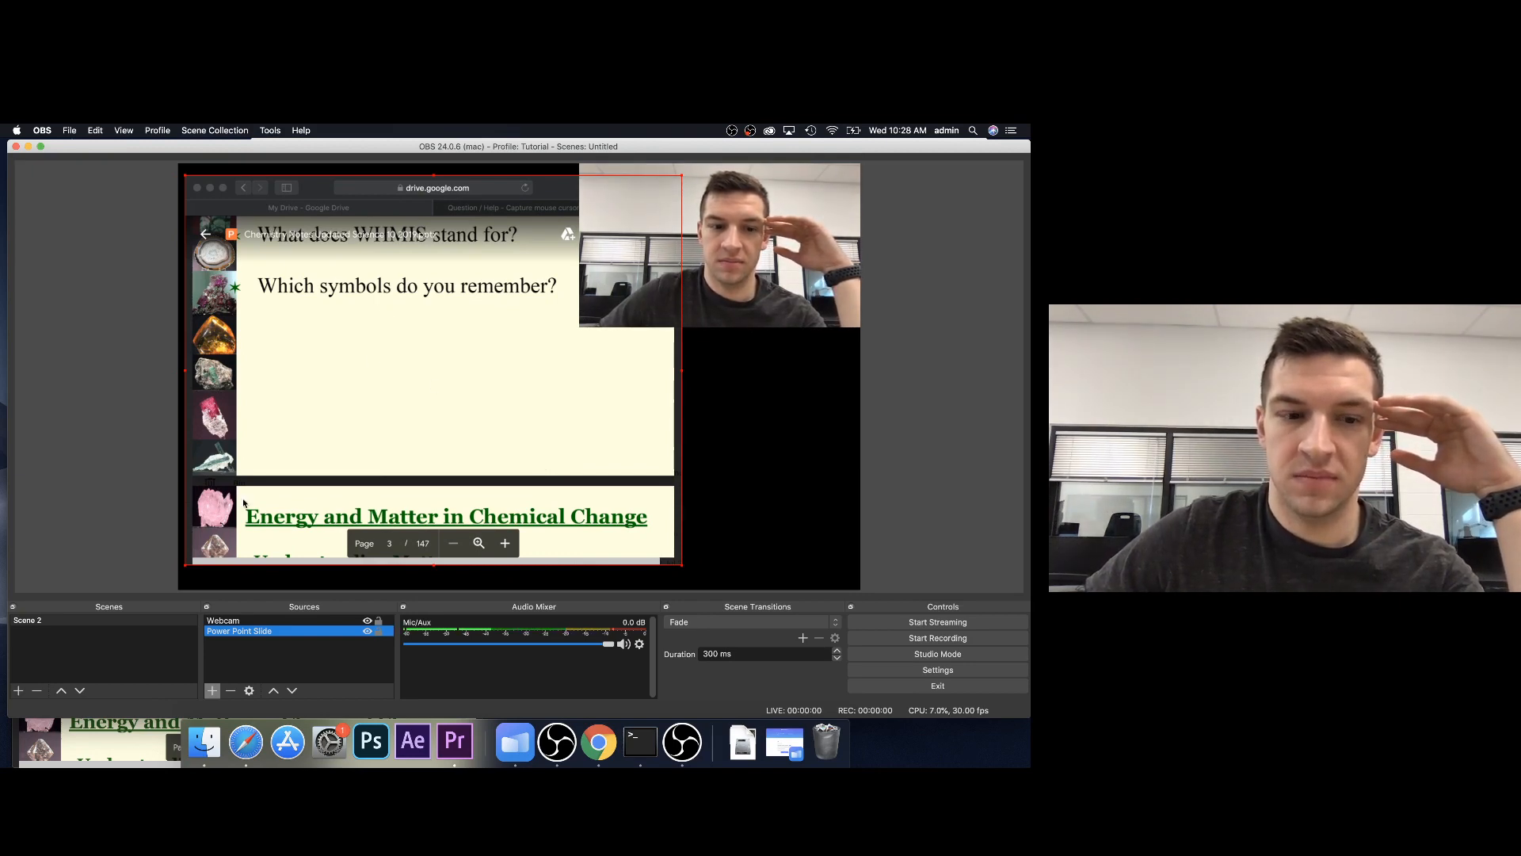
Step: Scroll the Safari Google Drive viewer to the 'Careers that Use Chemistry' slide, then switch back to OBS
{"action": "left_click", "coordinate": [147, 729]}
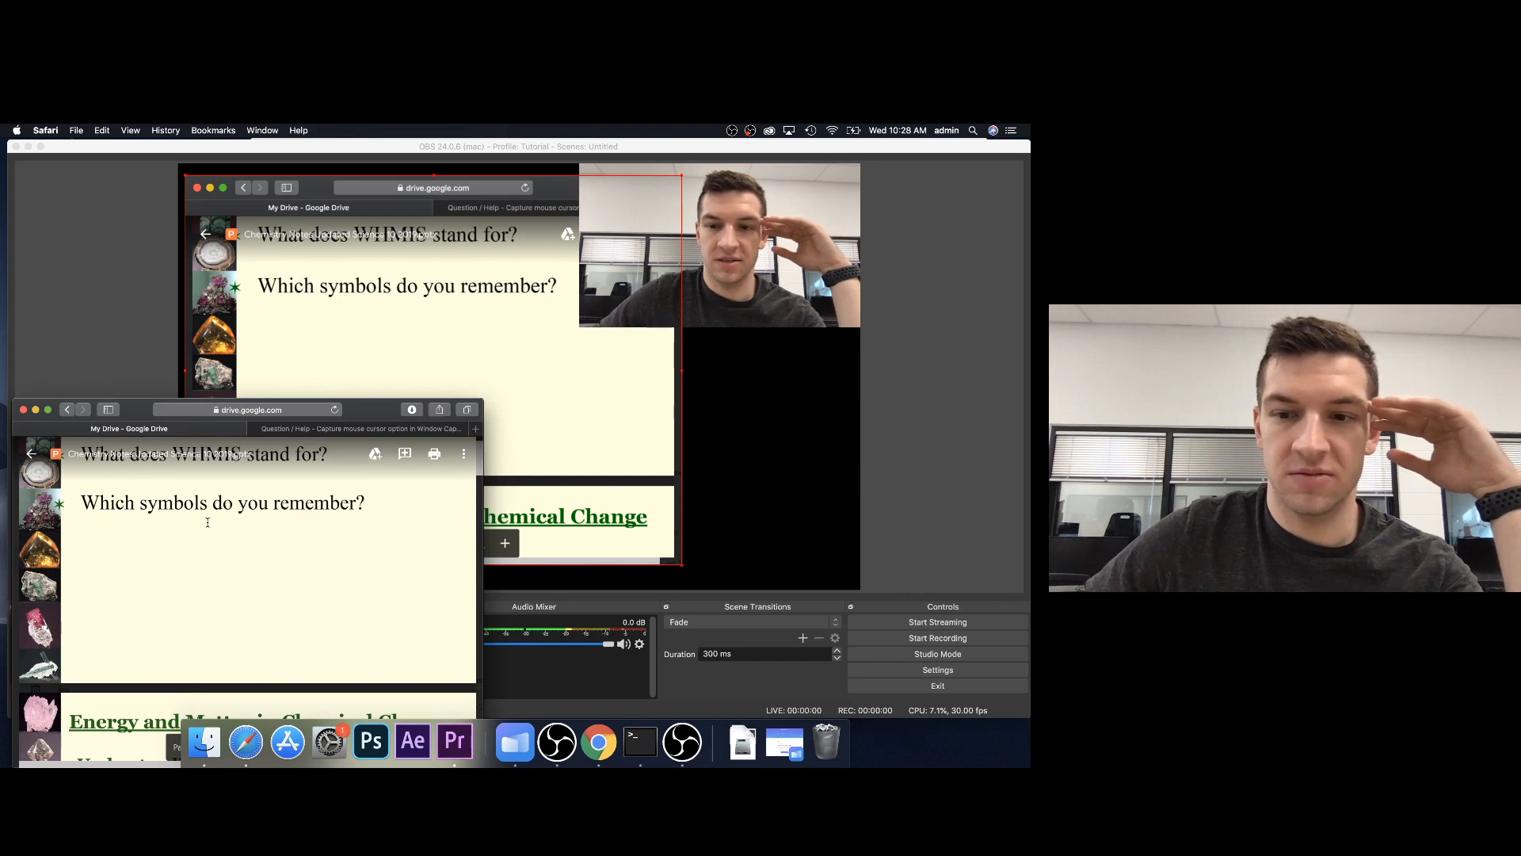
{"action": "scroll", "coordinate": [210, 526], "scroll_direction": "up", "scroll_amount": 3}
{"action": "scroll", "coordinate": [209, 526], "scroll_direction": "up", "scroll_amount": 15}
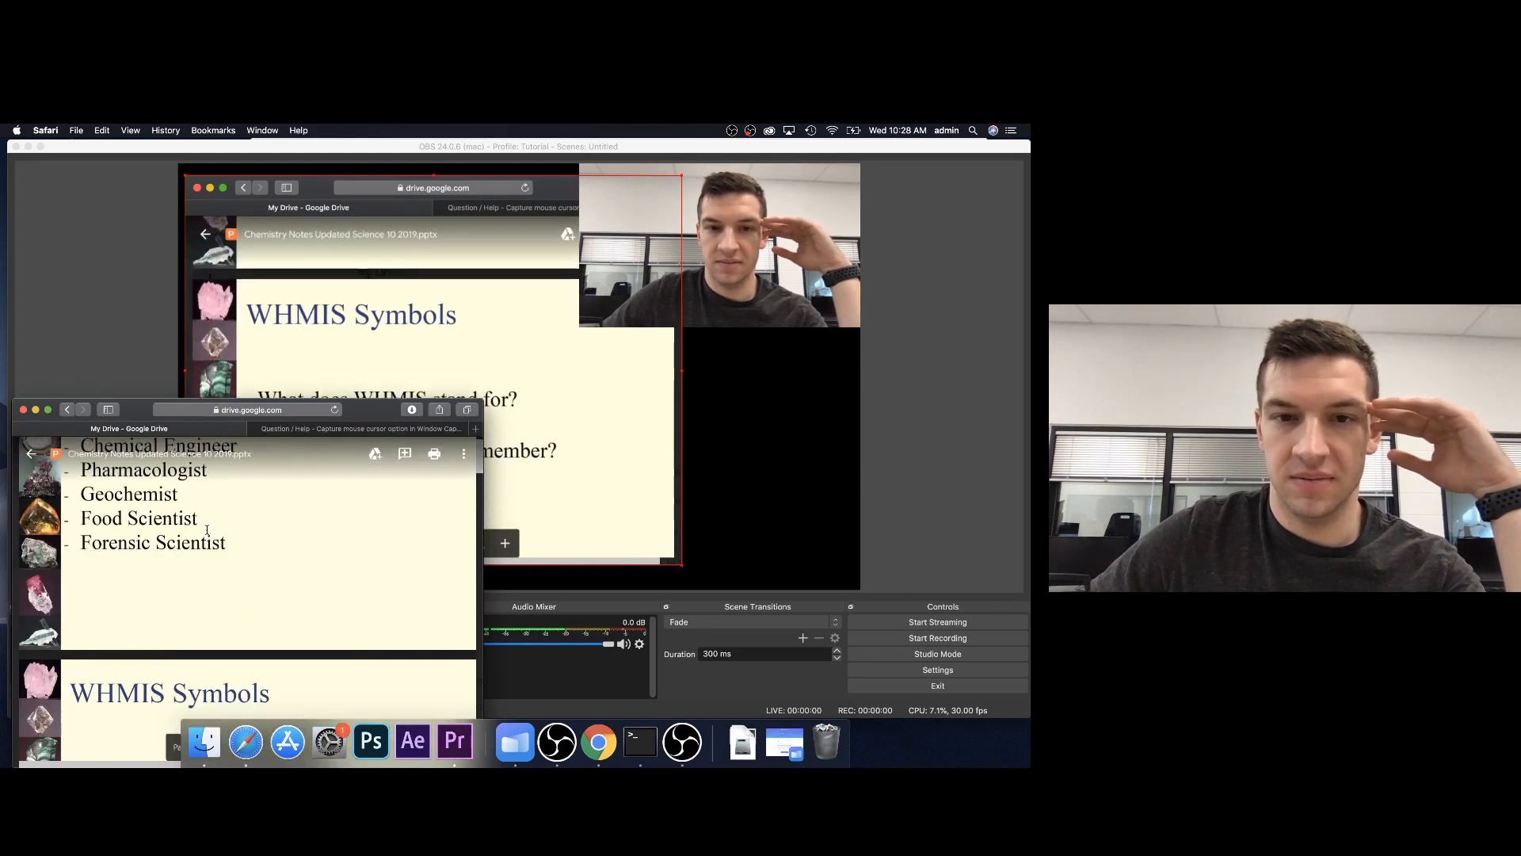
{"action": "scroll", "coordinate": [206, 530], "scroll_direction": "down", "scroll_amount": 5}
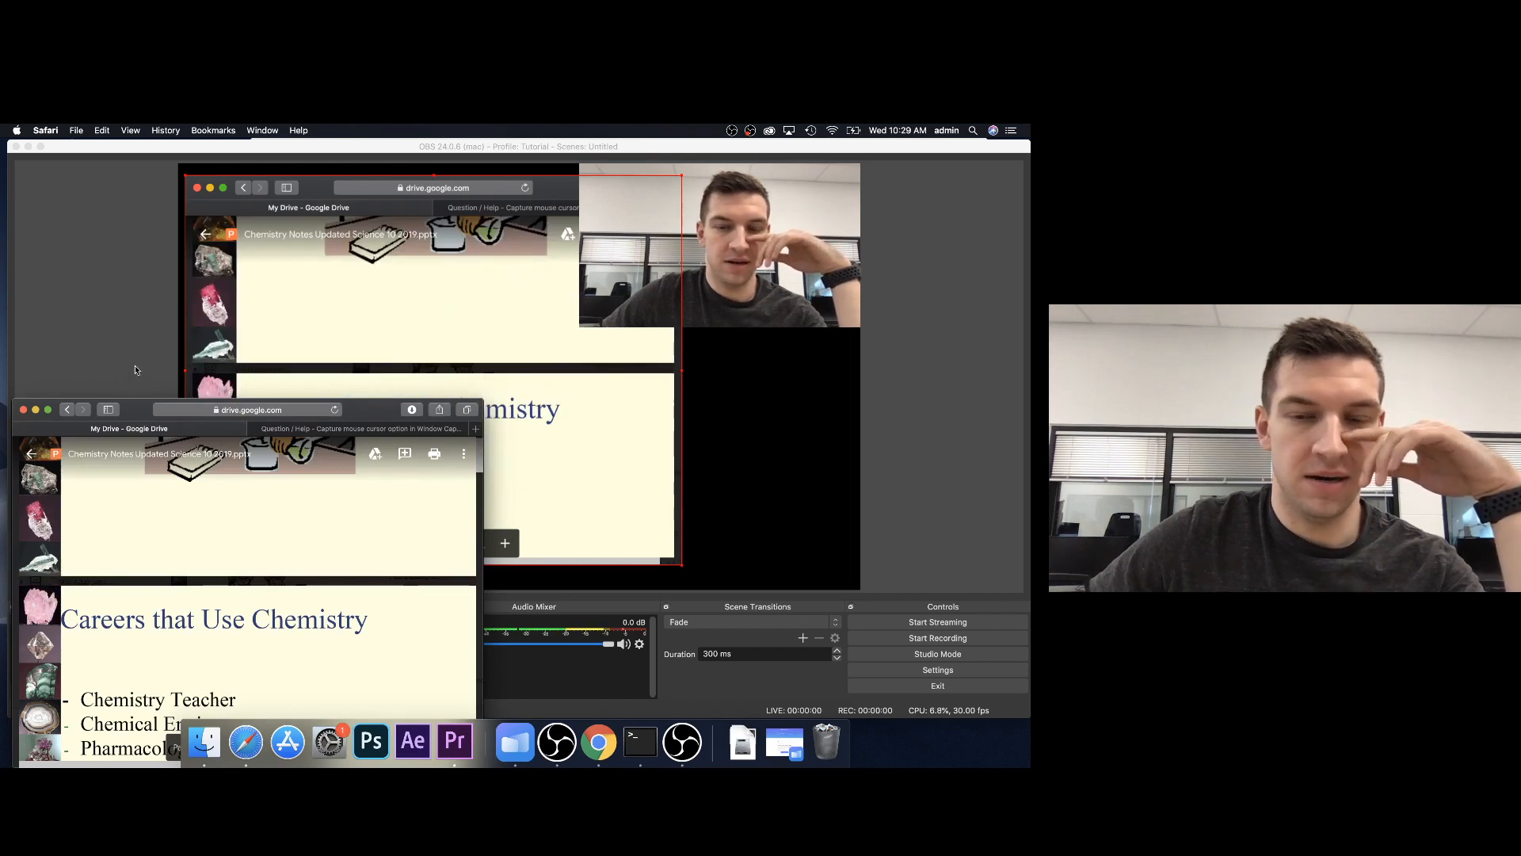
{"action": "left_click", "coordinate": [137, 370]}
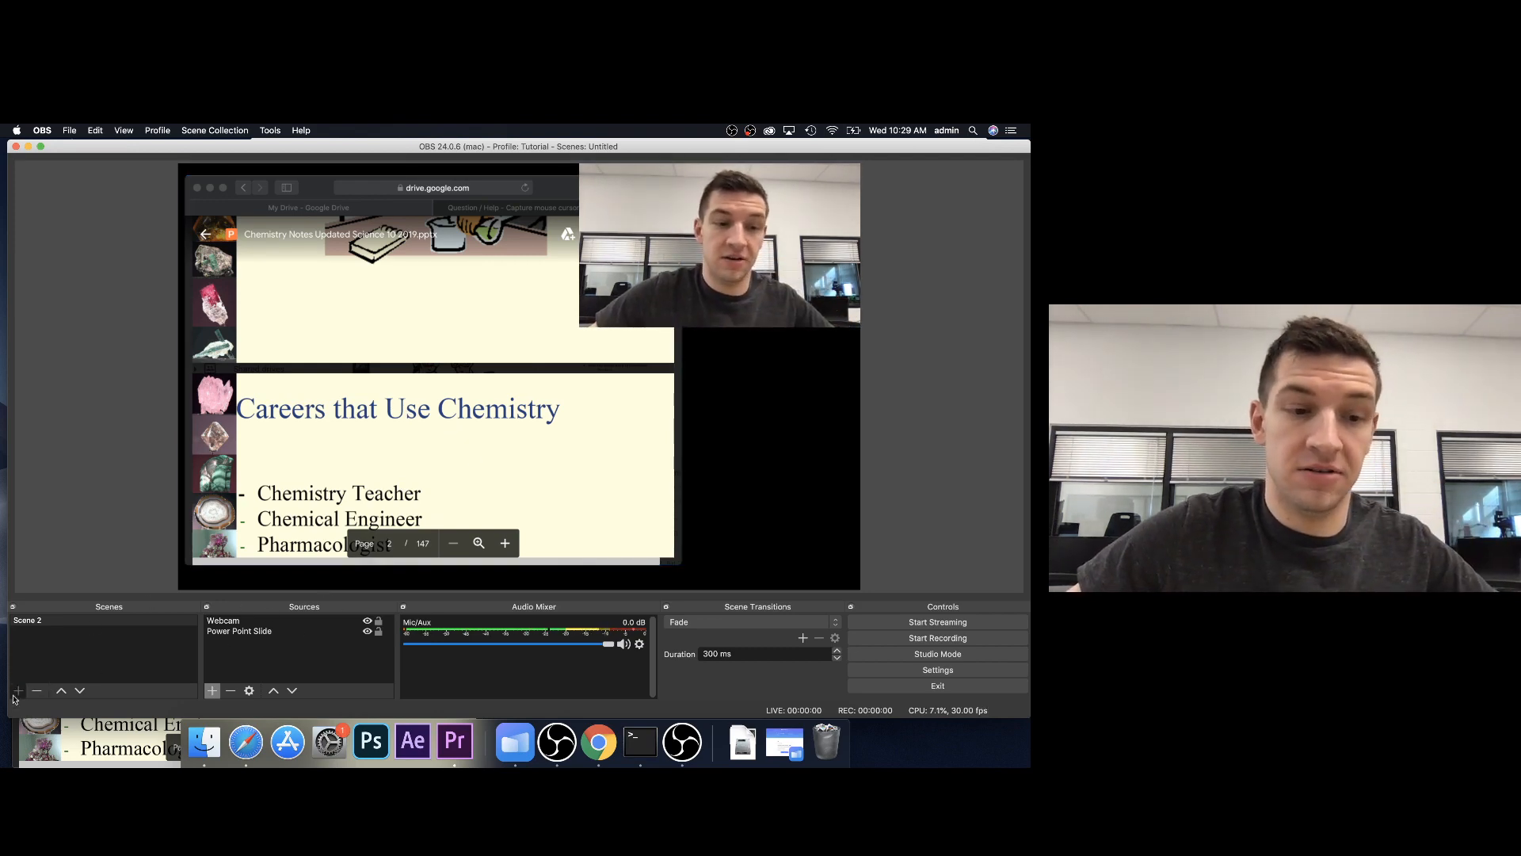
Step: Create a new scene named 'Document Camera'
{"action": "left_click", "coordinate": [17, 690]}
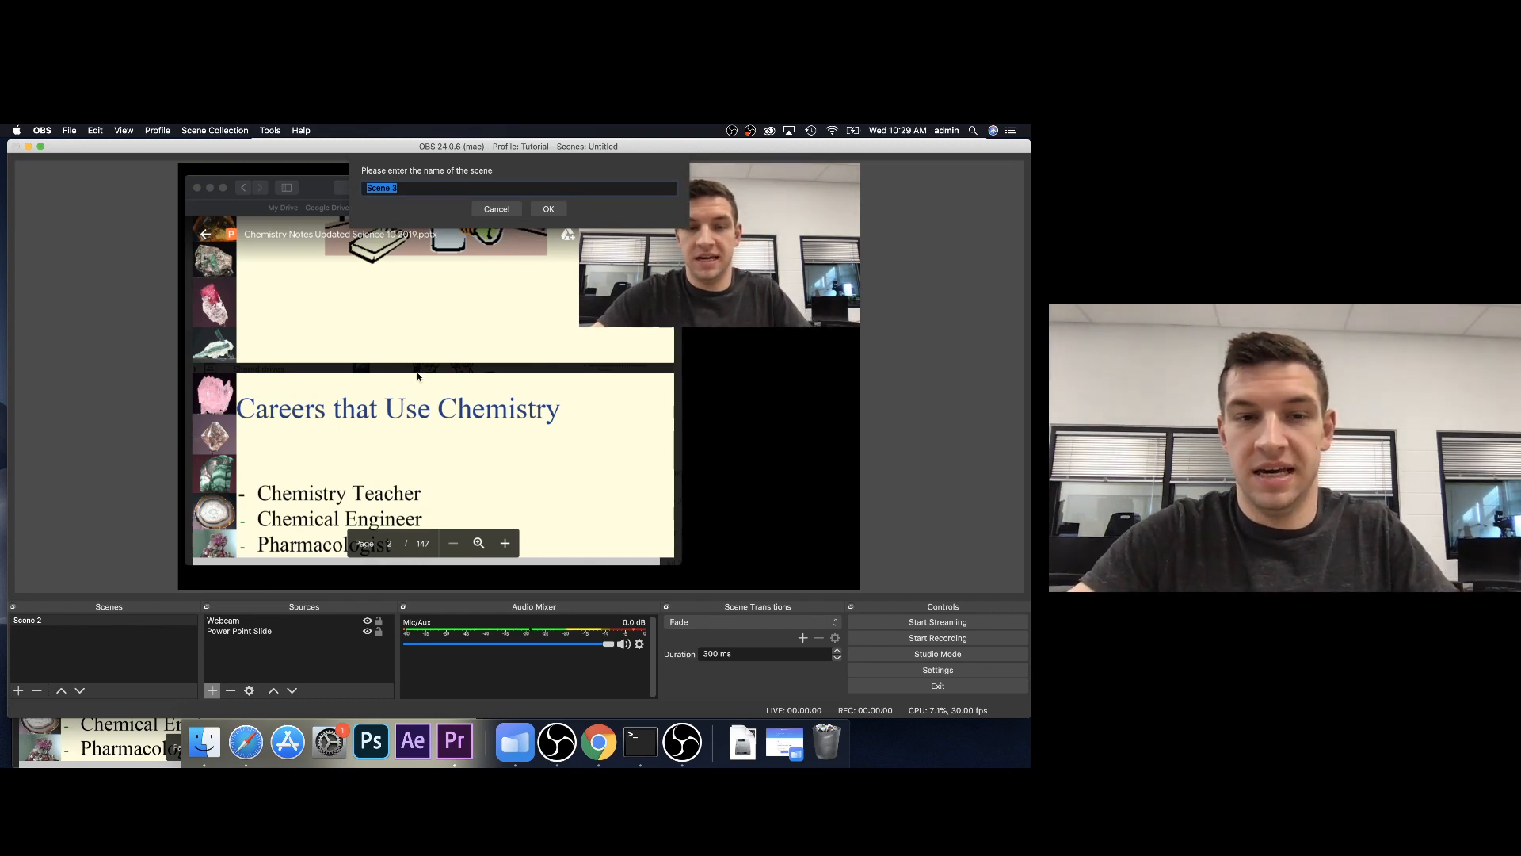
{"action": "type", "text": "Do"}
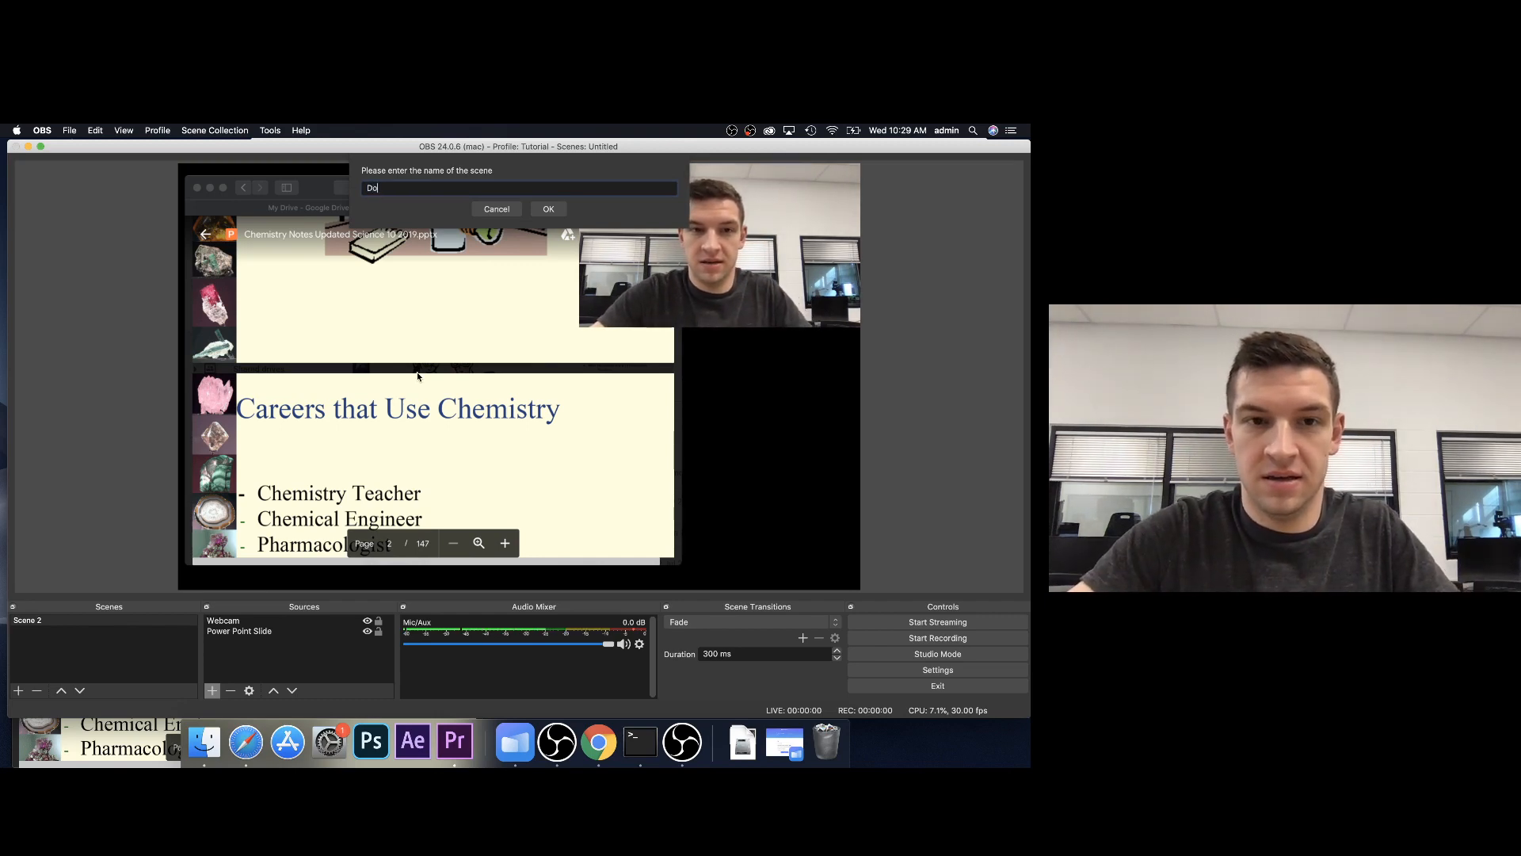
{"action": "type", "text": "cument Ca"}
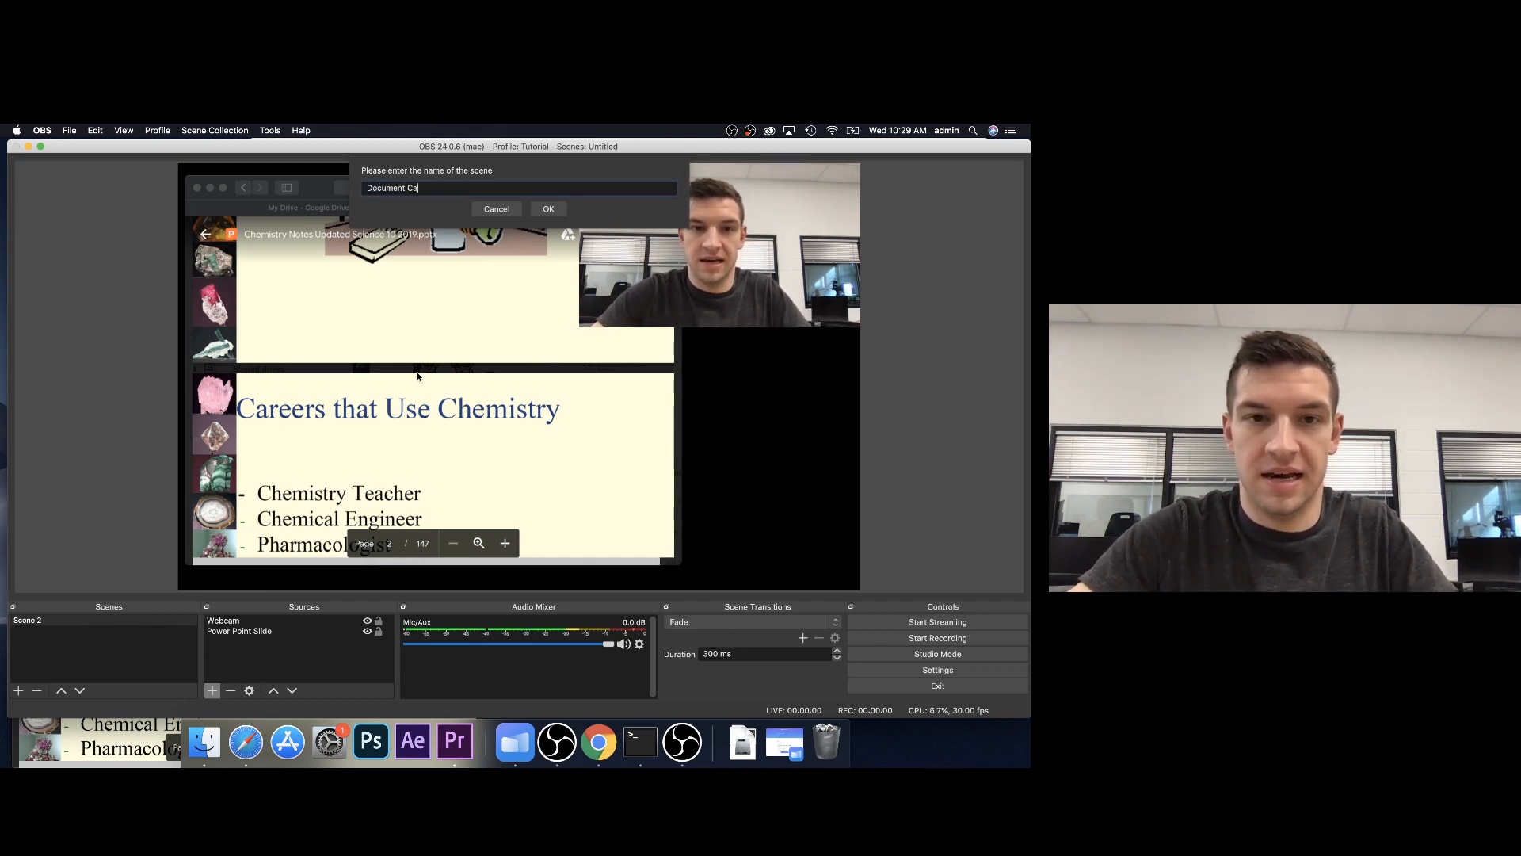
{"action": "type", "text": "mera"}
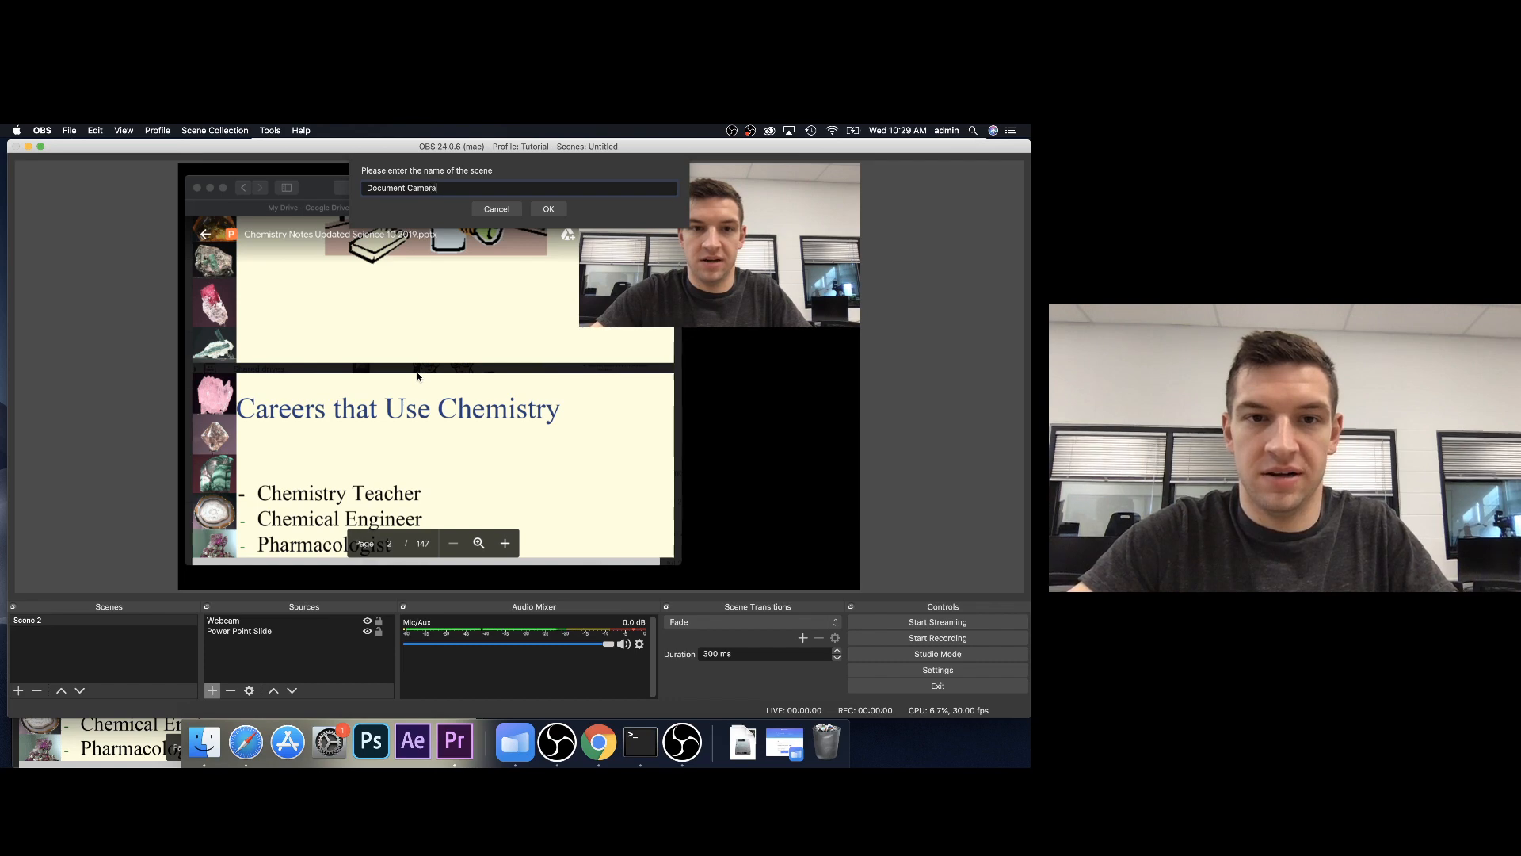
{"action": "left_click", "coordinate": [548, 209]}
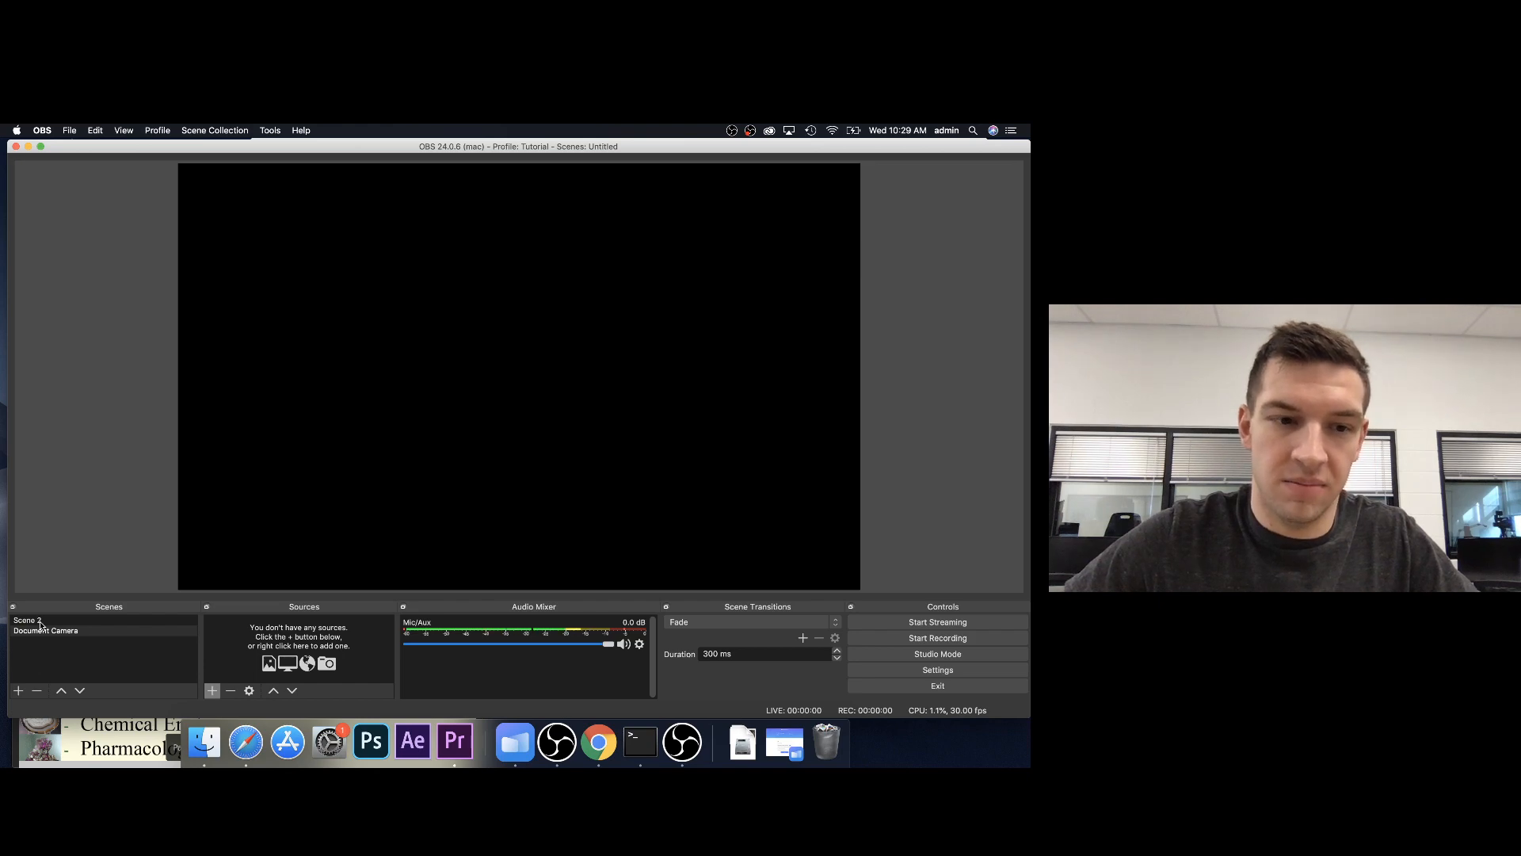
Step: Compare with Scene 2, then return to the empty Document Camera scene to add sources
{"action": "left_click", "coordinate": [39, 623]}
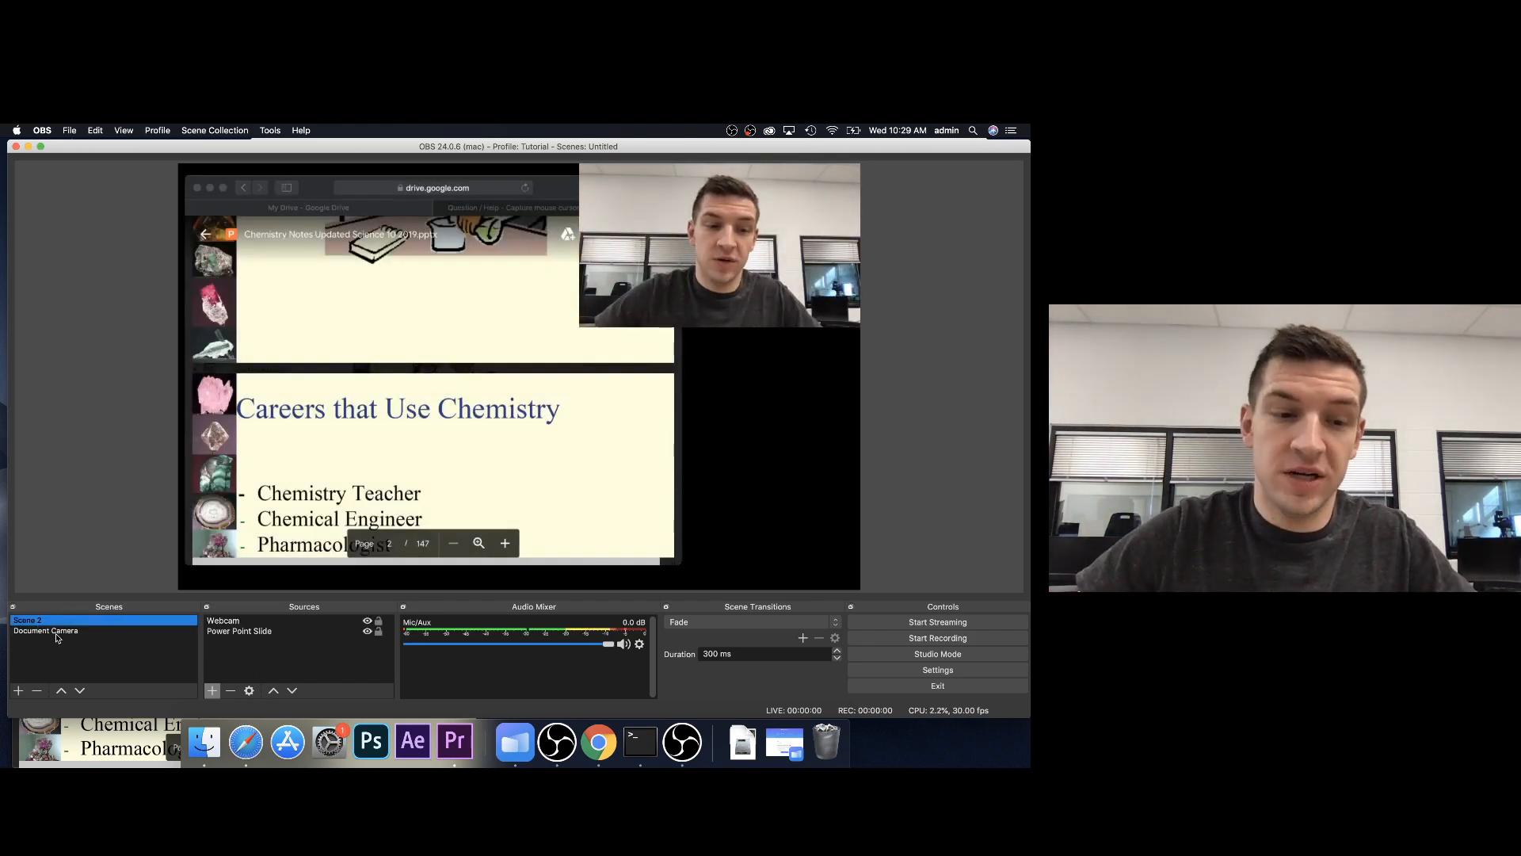
{"action": "left_click", "coordinate": [57, 631]}
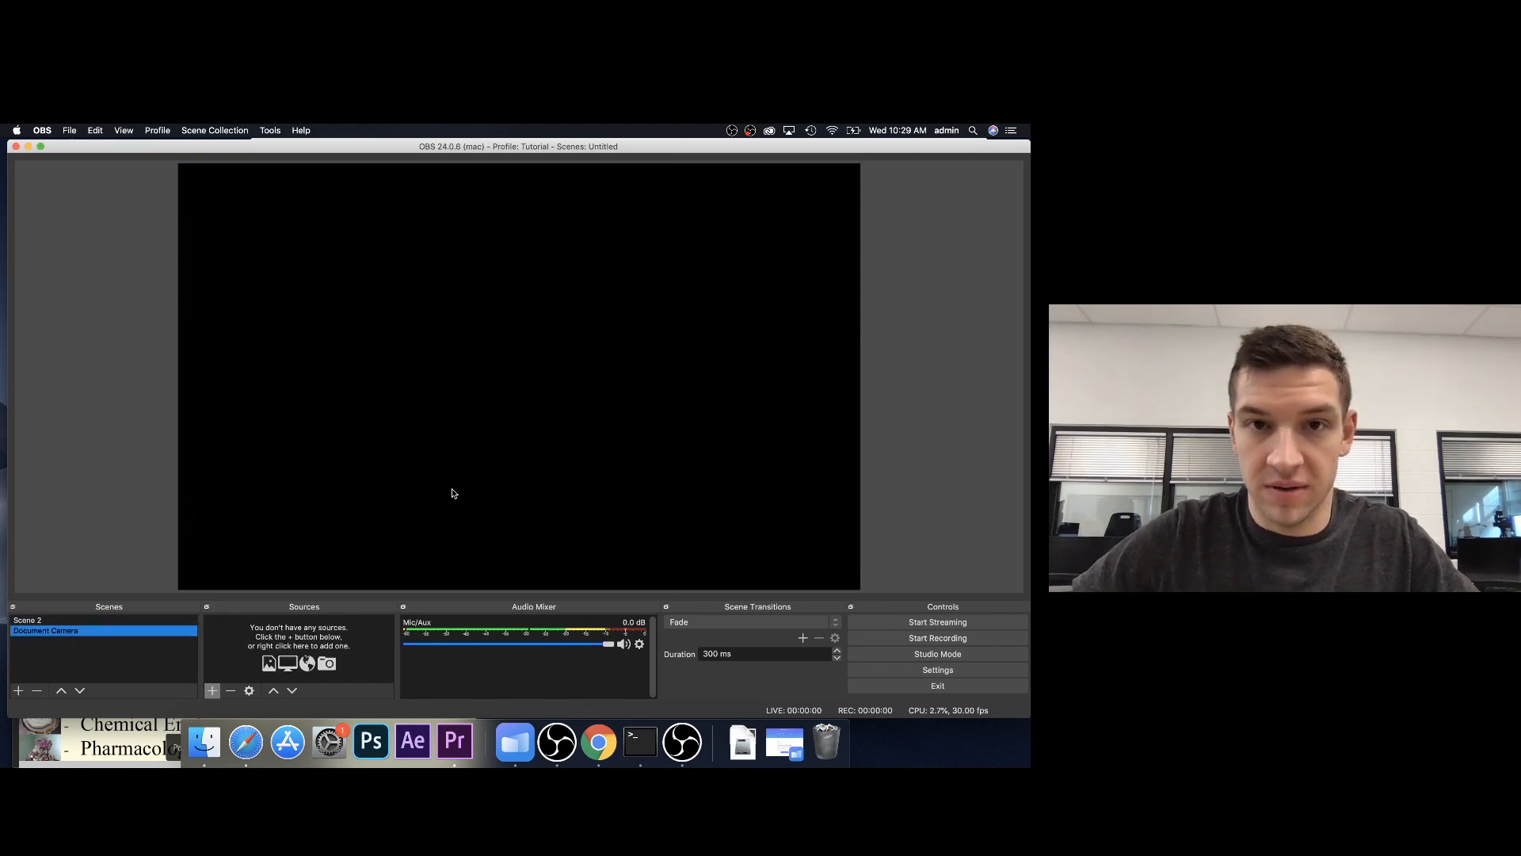
{"action": "left_click", "coordinate": [213, 691]}
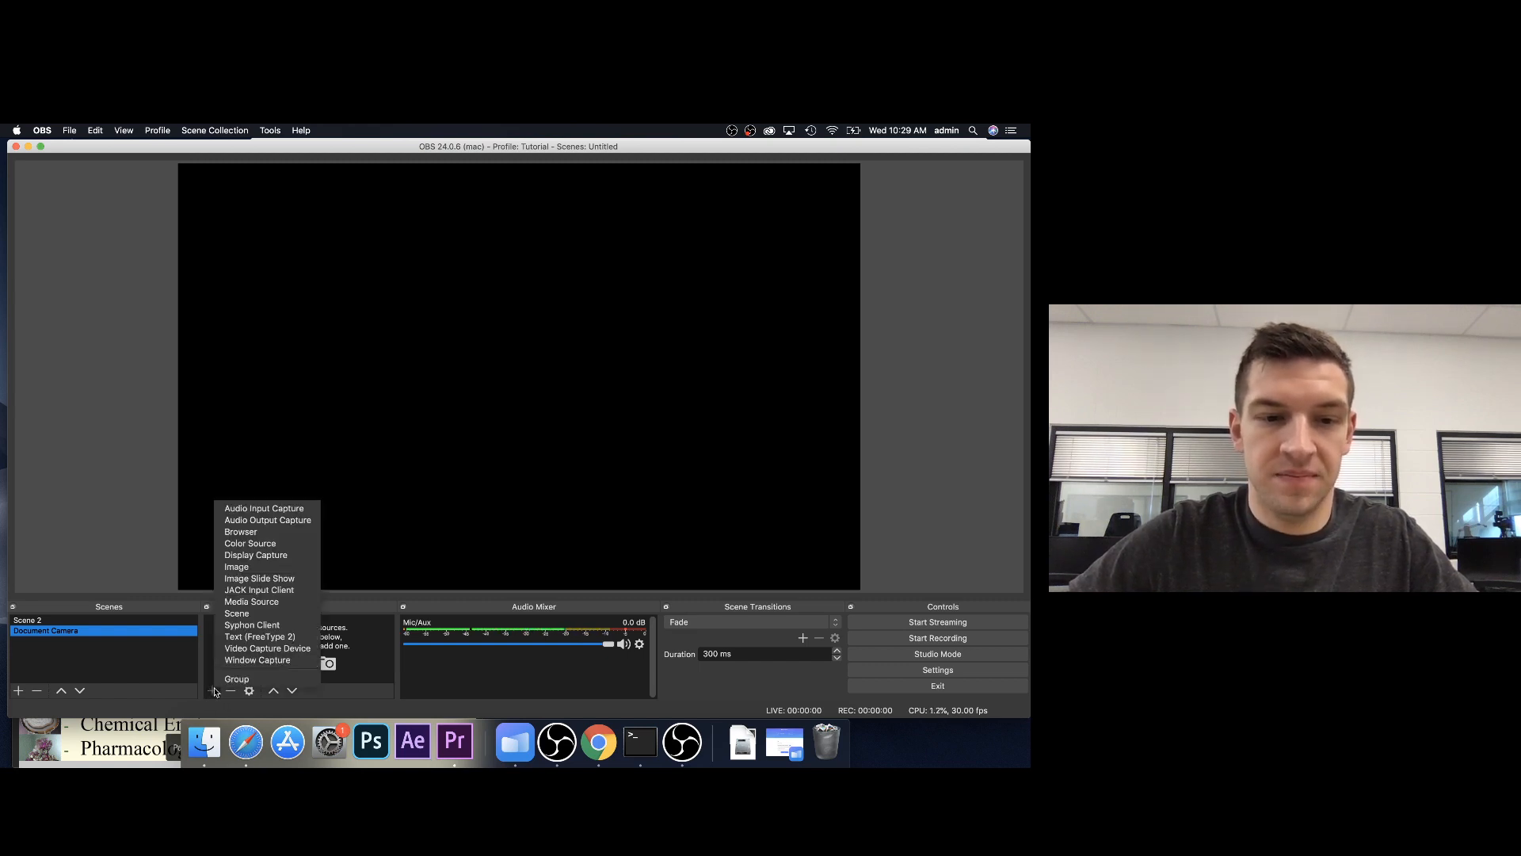
Step: Add a Video Capture Device source named 'Doc Camera' using the USB2.0 PC CAMERA
{"action": "left_click", "coordinate": [244, 650]}
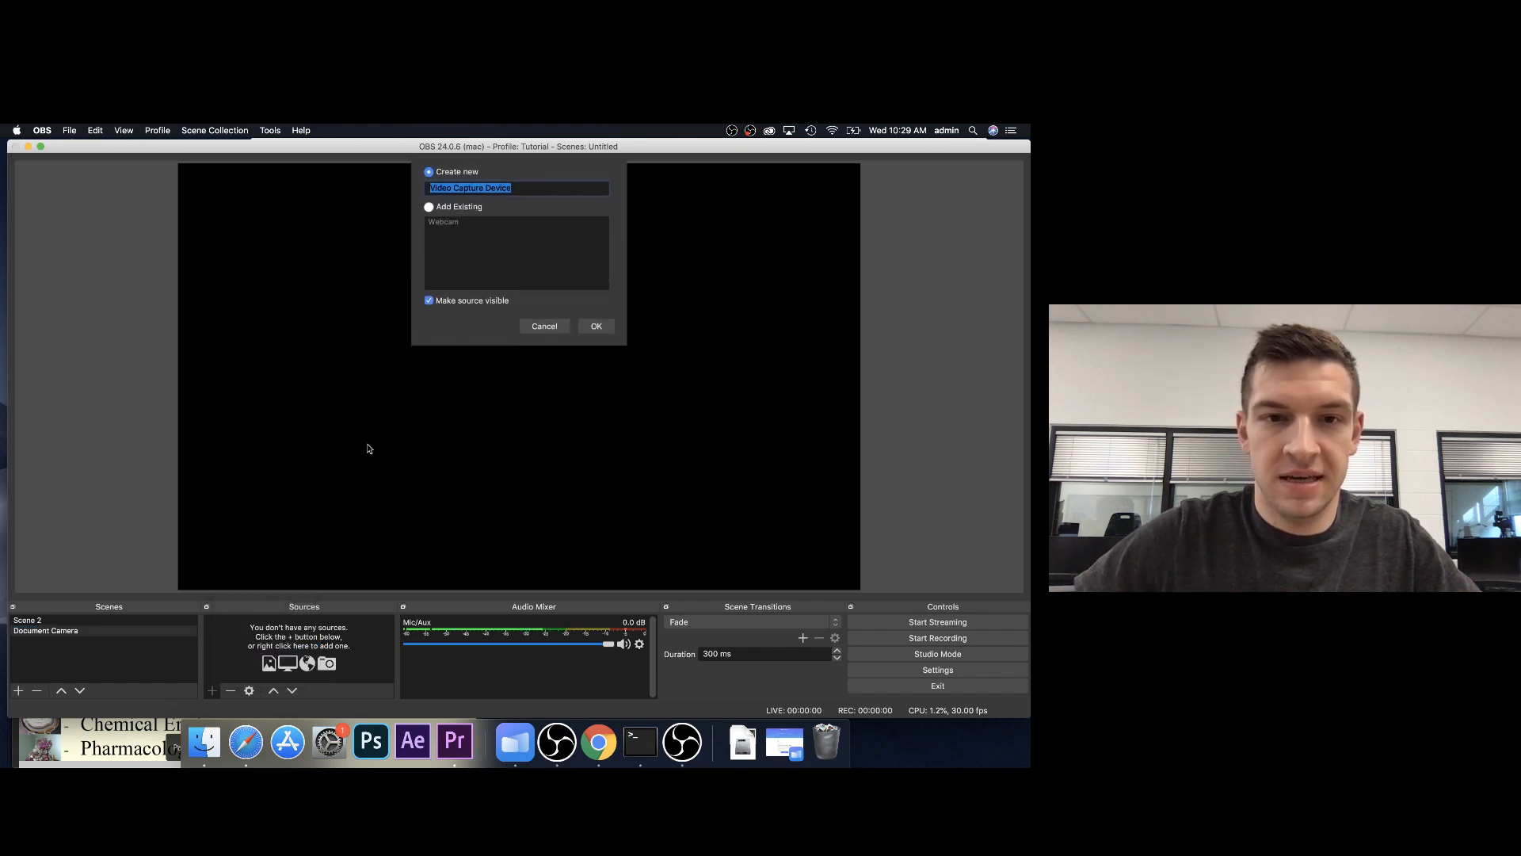
{"action": "type", "text": "Doc Camera"}
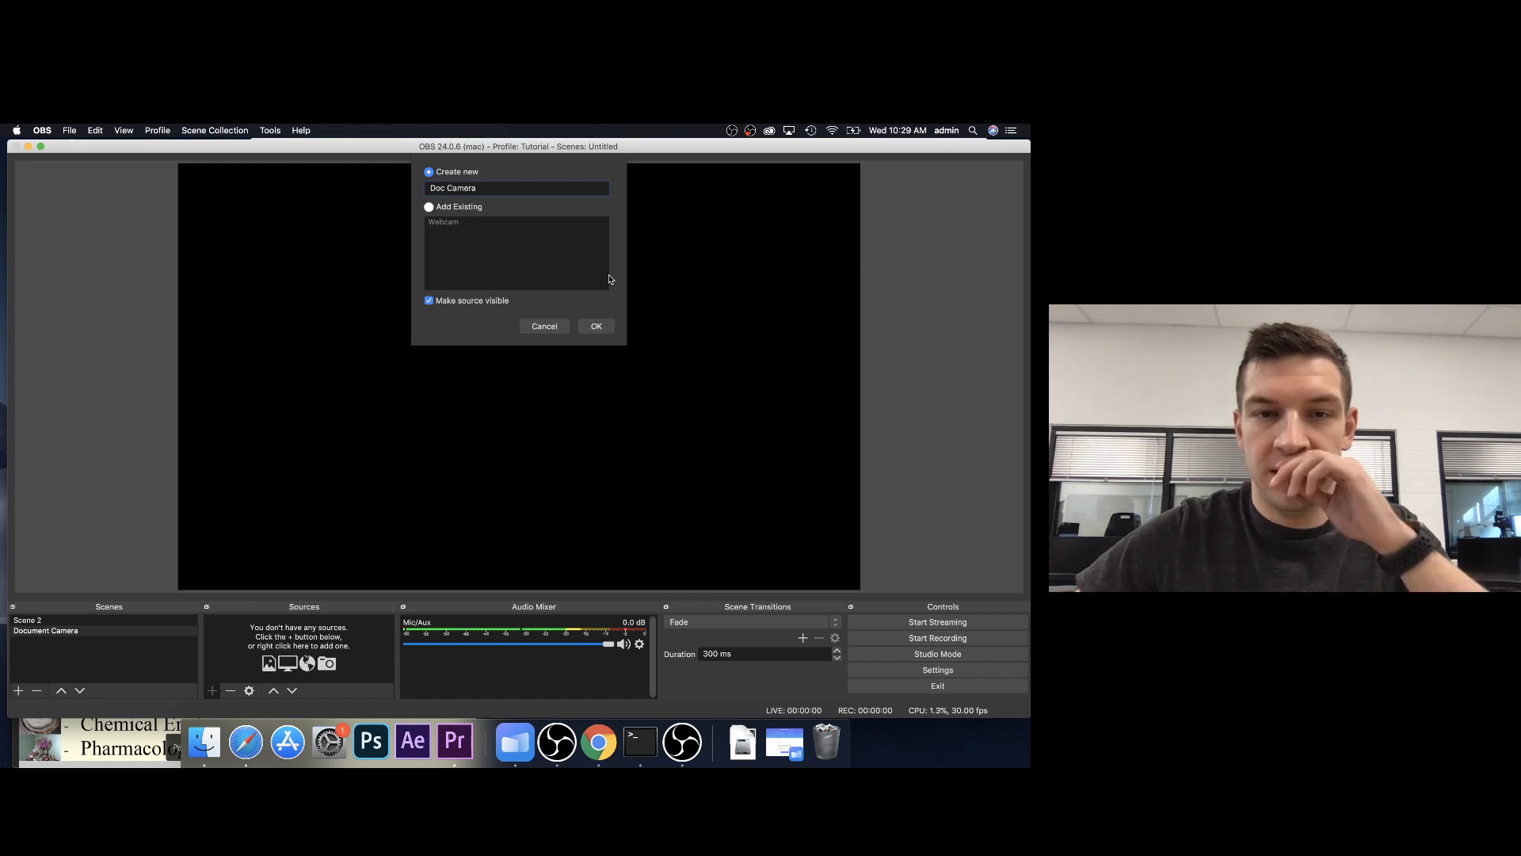
{"action": "left_click", "coordinate": [597, 326]}
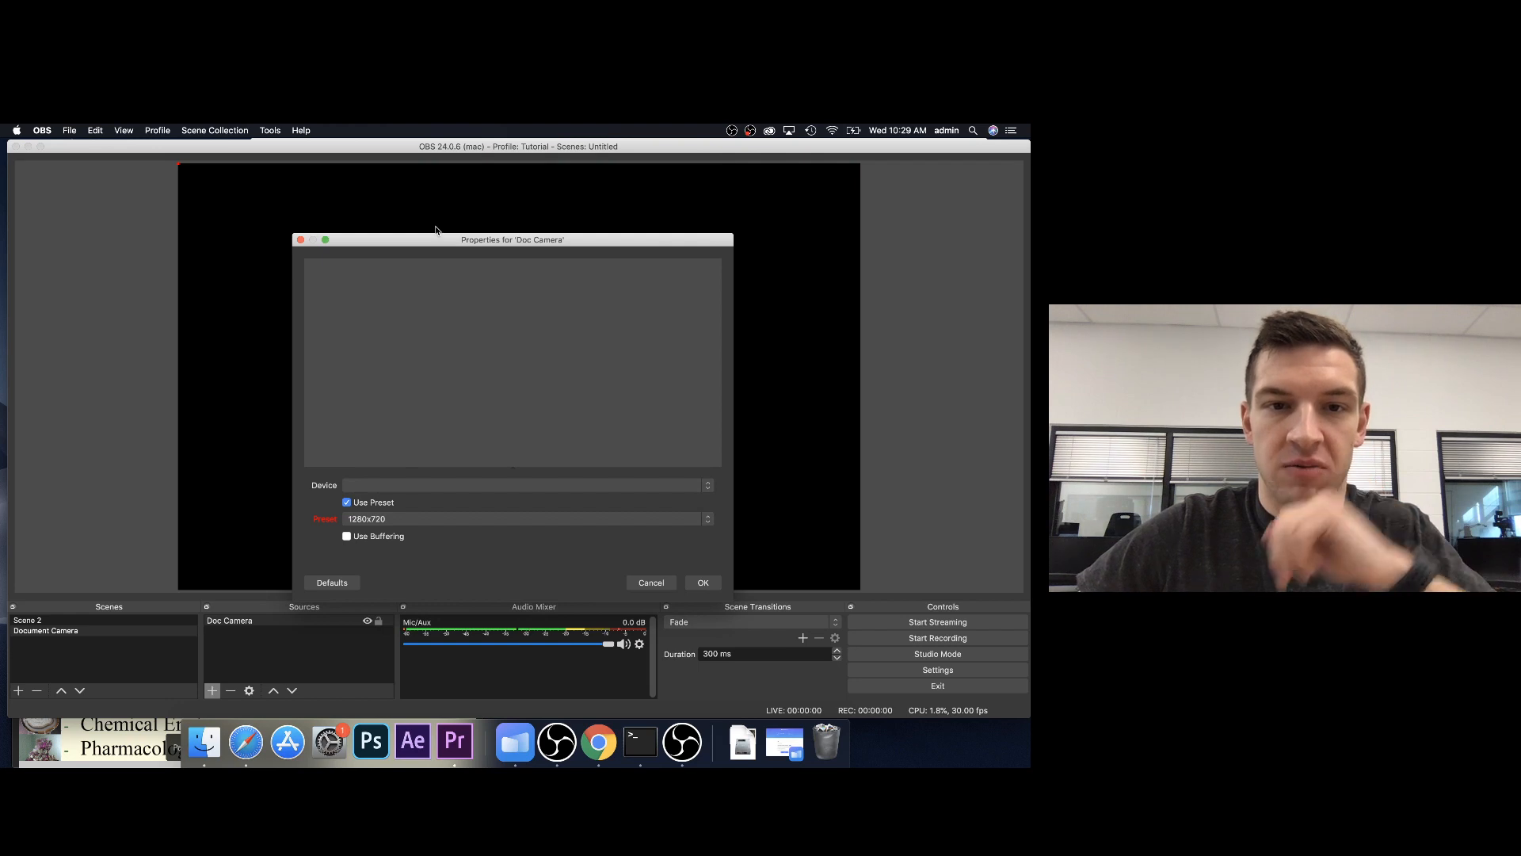
{"action": "left_click_drag", "start_coordinate": [431, 241], "coordinate": [432, 205]}
{"action": "left_click", "coordinate": [381, 449]}
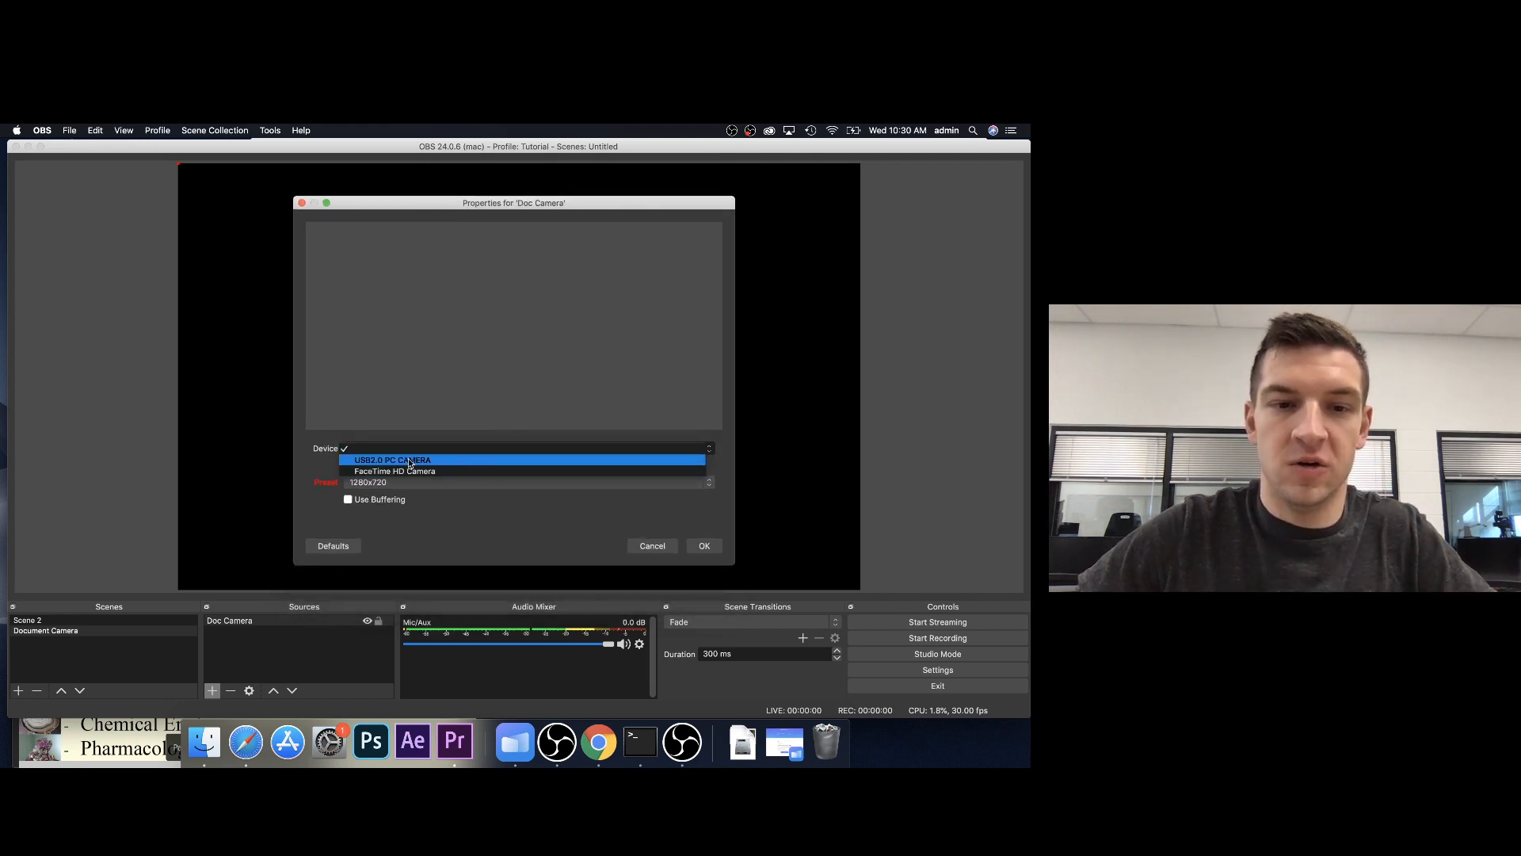
{"action": "left_click", "coordinate": [408, 460]}
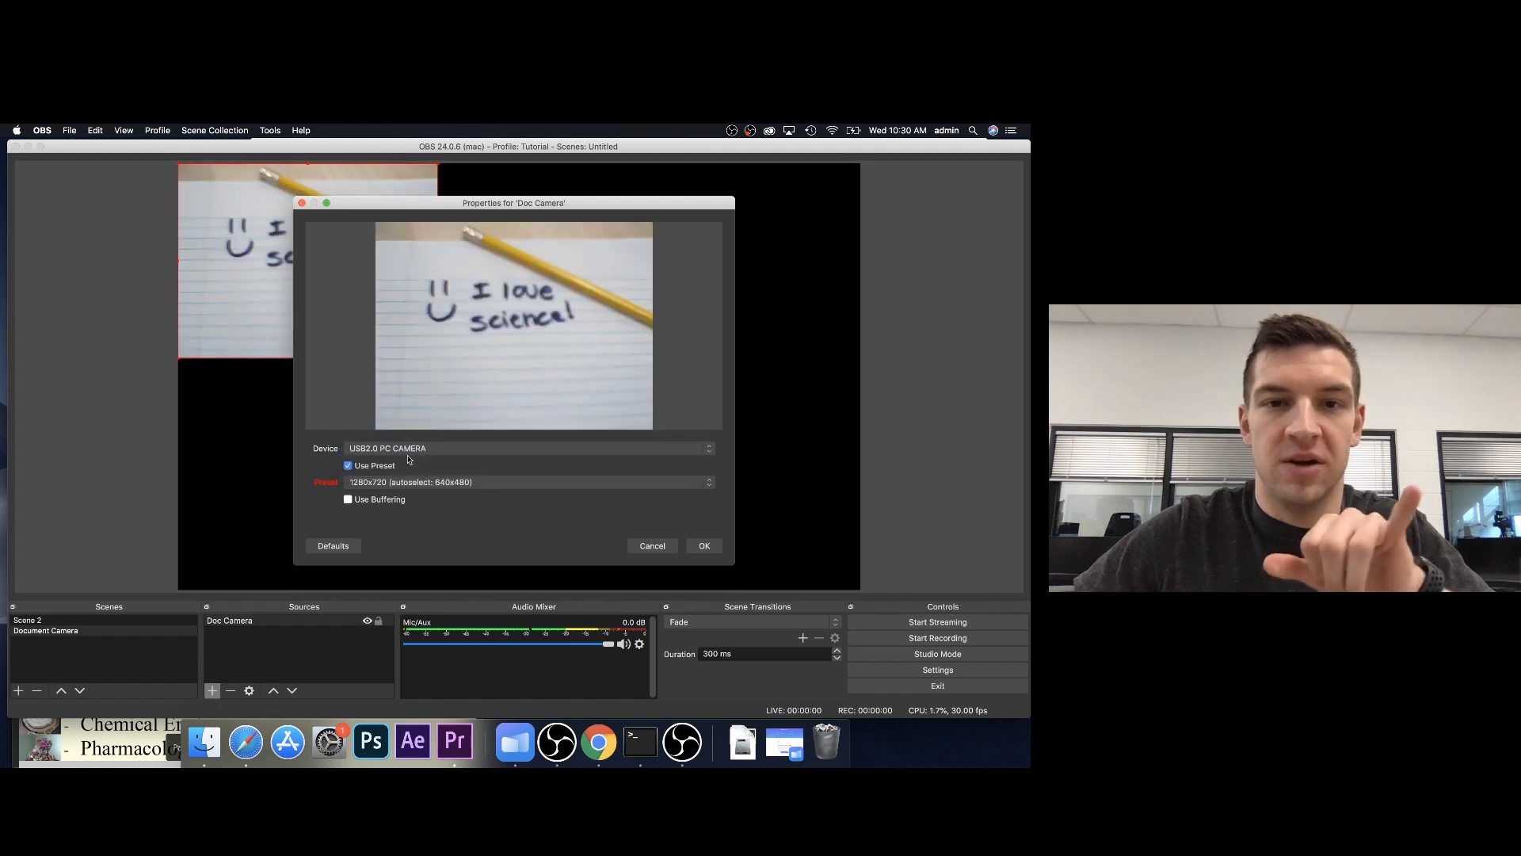
{"action": "left_click", "coordinate": [701, 546]}
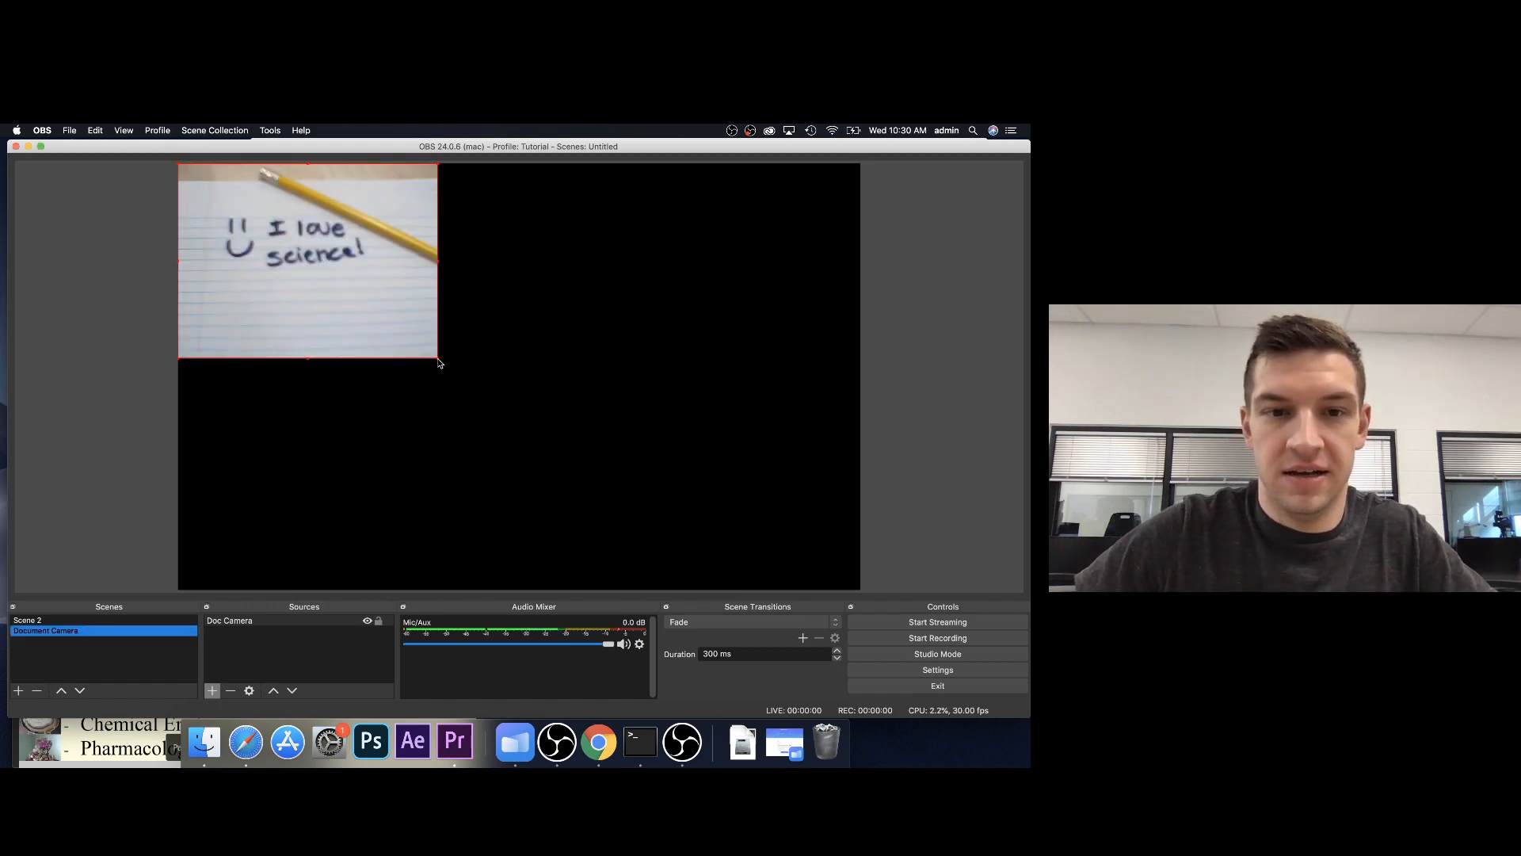
Step: Enlarge the Doc Camera image and center it on the canvas
{"action": "left_click_drag", "start_coordinate": [439, 361], "coordinate": [661, 527]}
{"action": "mouse_move", "coordinate": [568, 451]}
{"action": "left_mouse_down"}
{"action": "mouse_move", "coordinate": [597, 474]}
{"action": "mouse_move", "coordinate": [577, 476]}
{"action": "left_mouse_up"}
{"action": "left_click", "coordinate": [753, 484]}
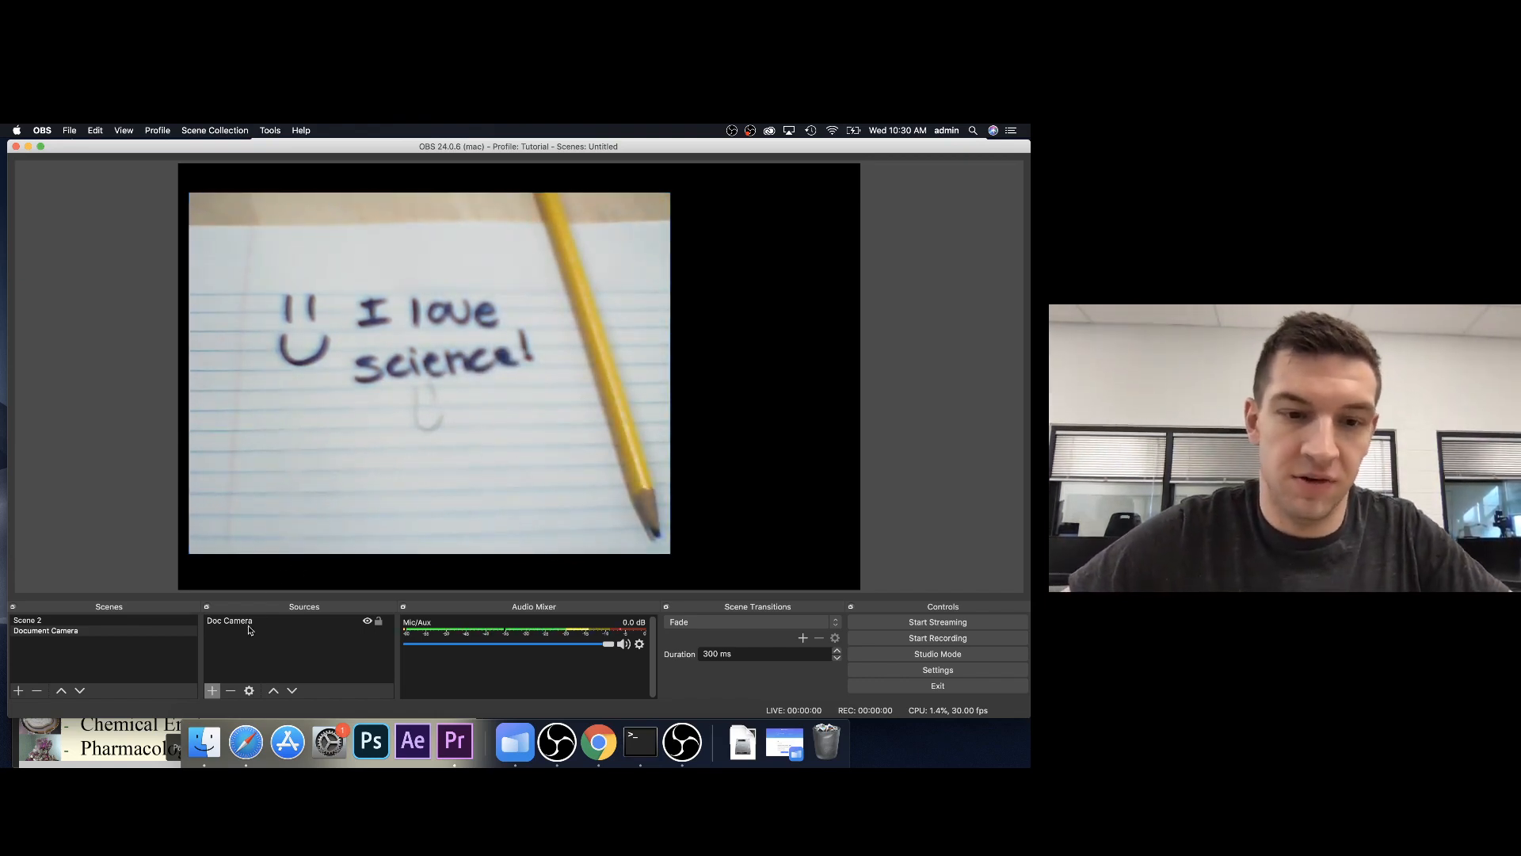
{"action": "left_click", "coordinate": [214, 690]}
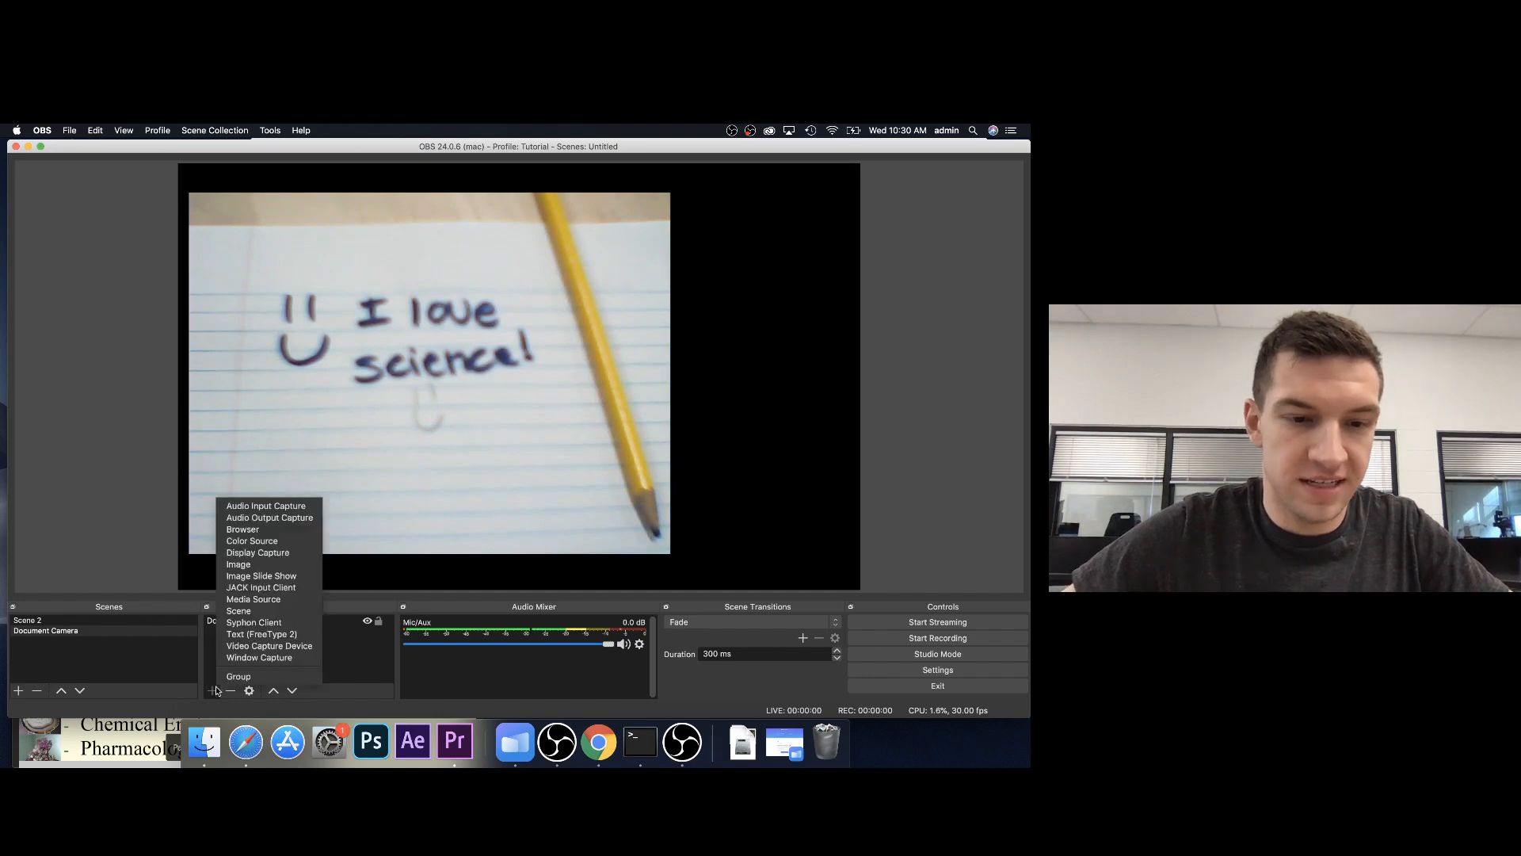
Step: Add a new Video Capture Device source named 'Webcam2' using the FaceTime HD Camera
{"action": "left_click", "coordinate": [261, 646]}
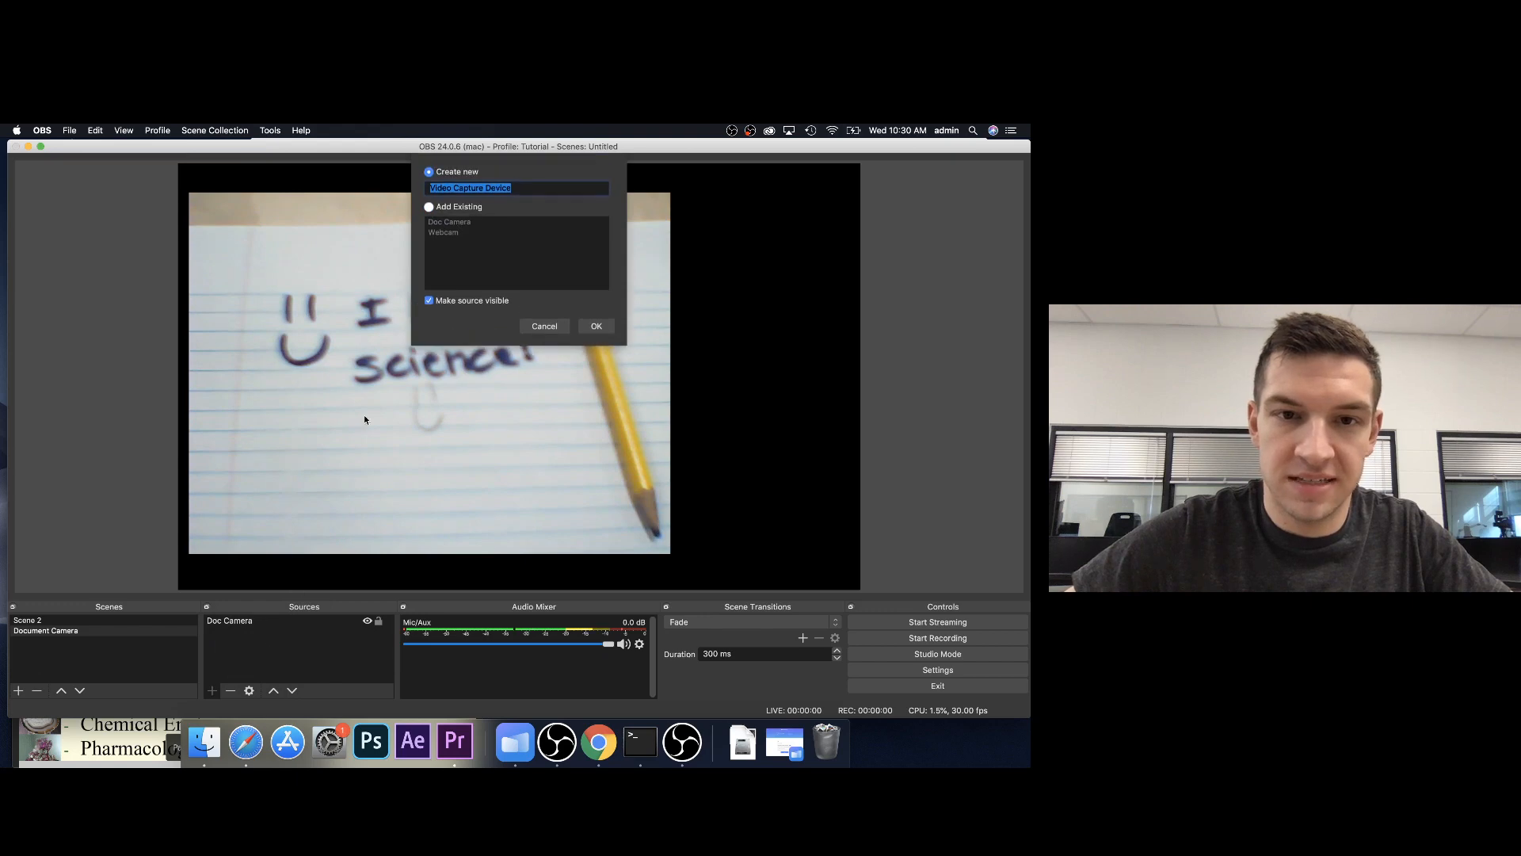
{"action": "left_click", "coordinate": [429, 209]}
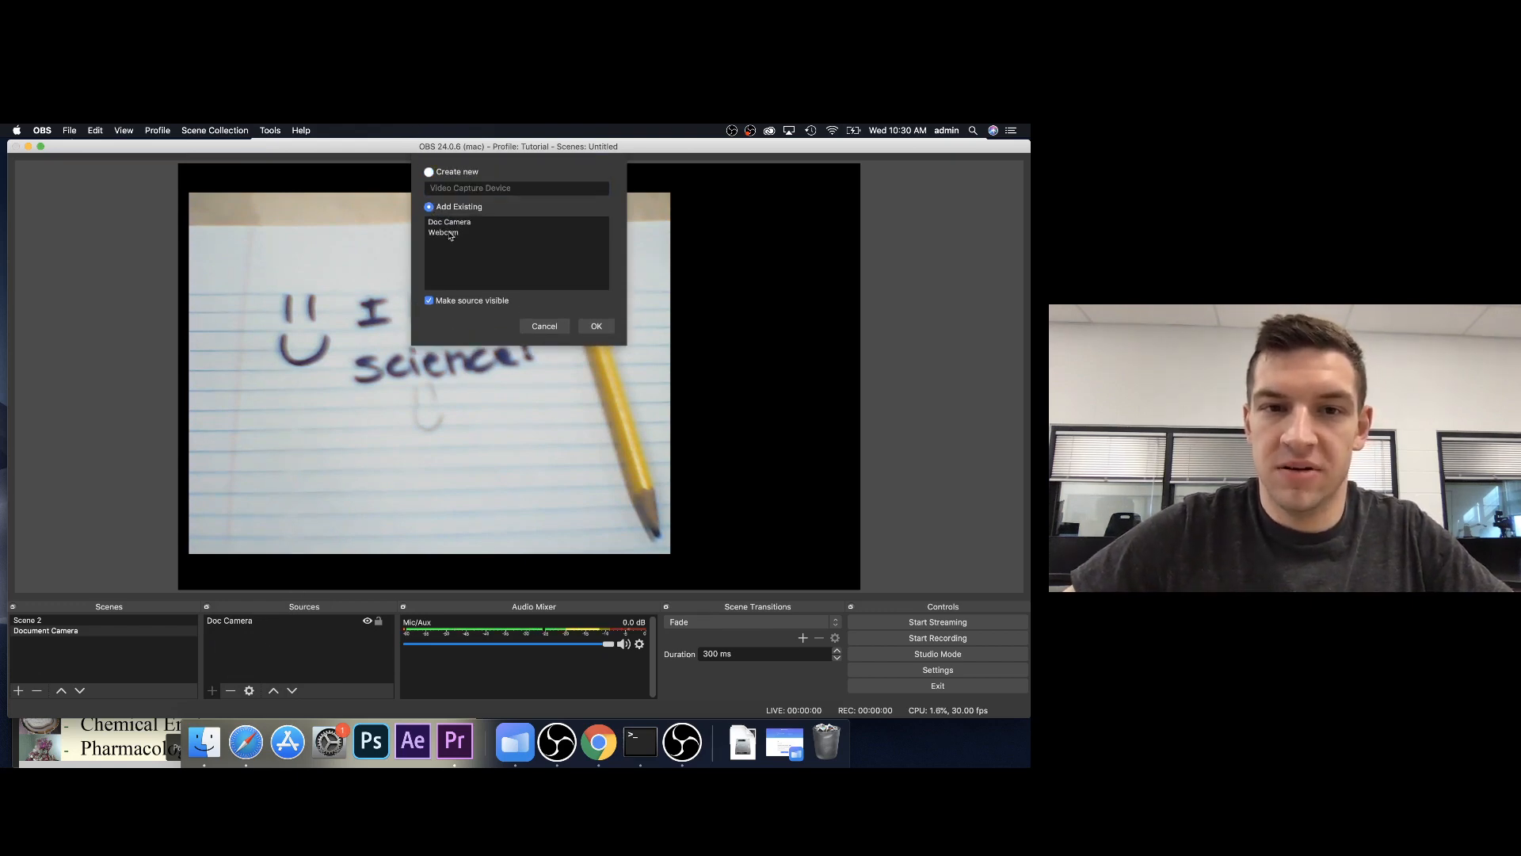
{"action": "left_click", "coordinate": [430, 173]}
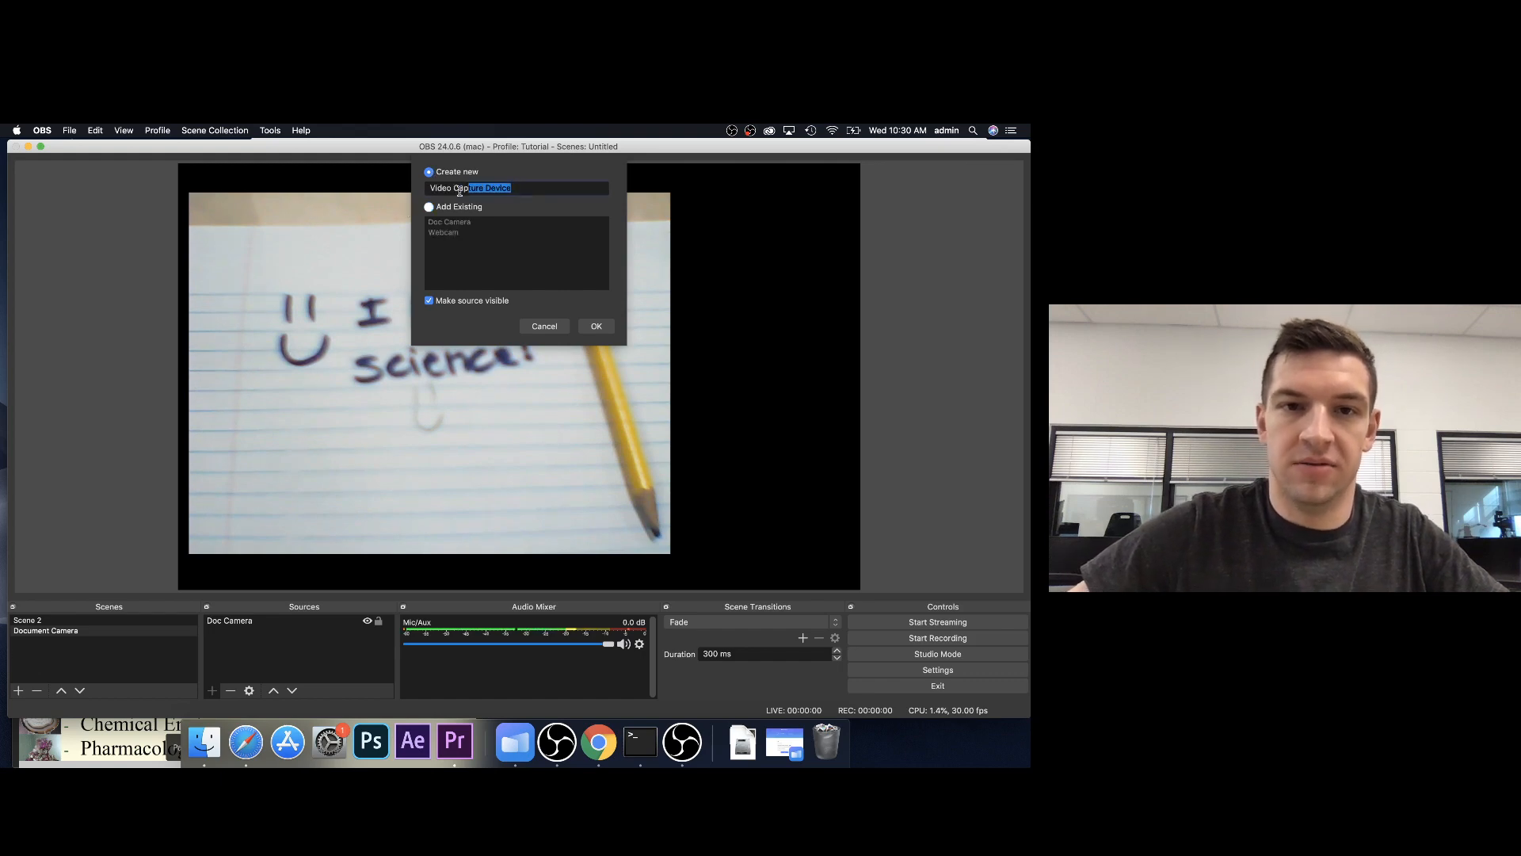
{"action": "type", "text": "Web"}
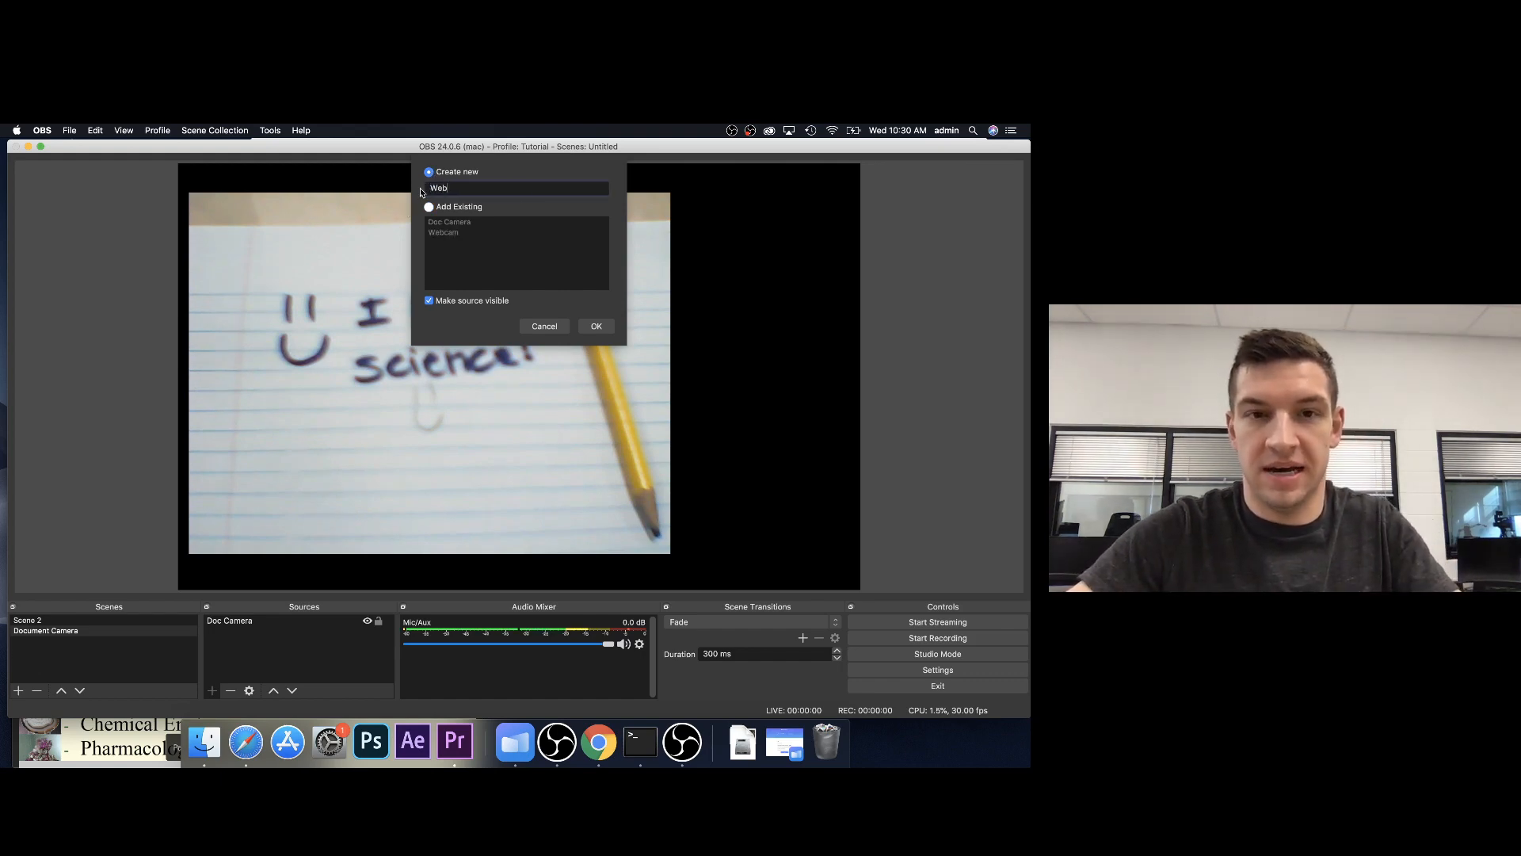
{"action": "type", "text": "cam2"}
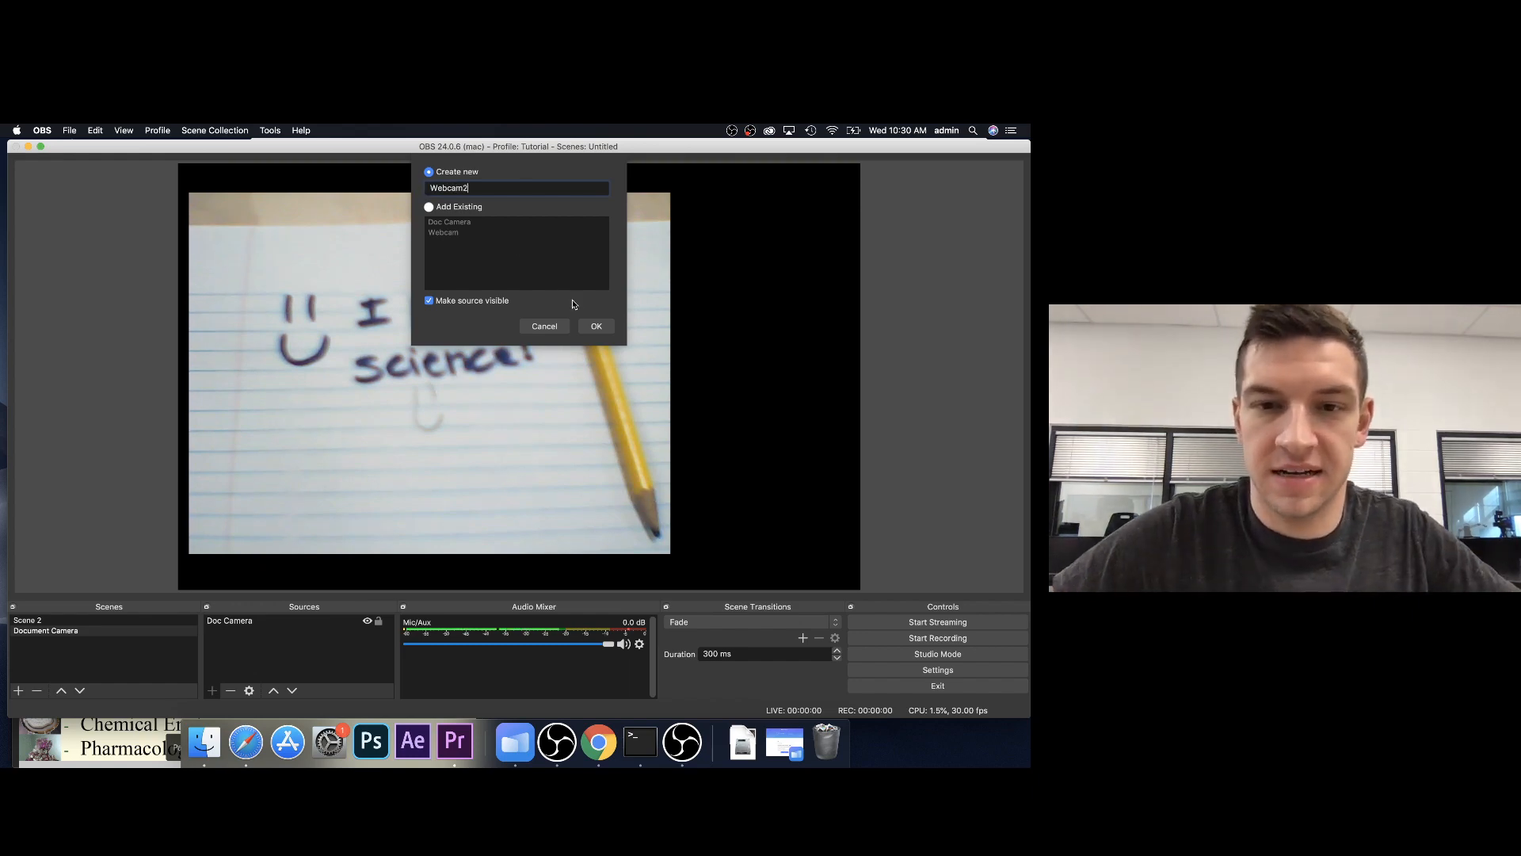
{"action": "left_click", "coordinate": [596, 325]}
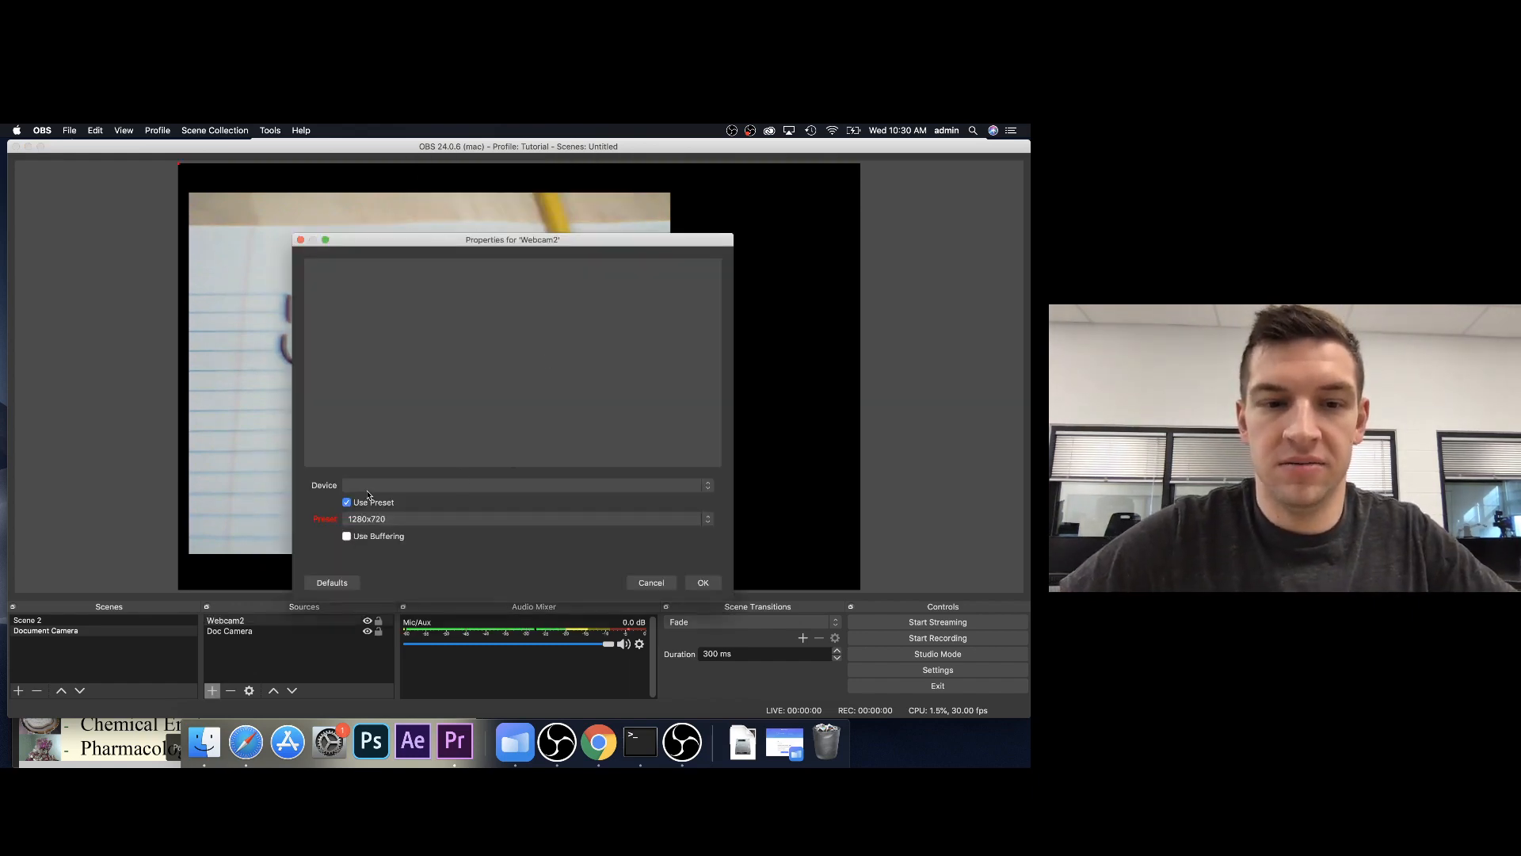
{"action": "left_click", "coordinate": [368, 487]}
{"action": "left_click", "coordinate": [475, 493]}
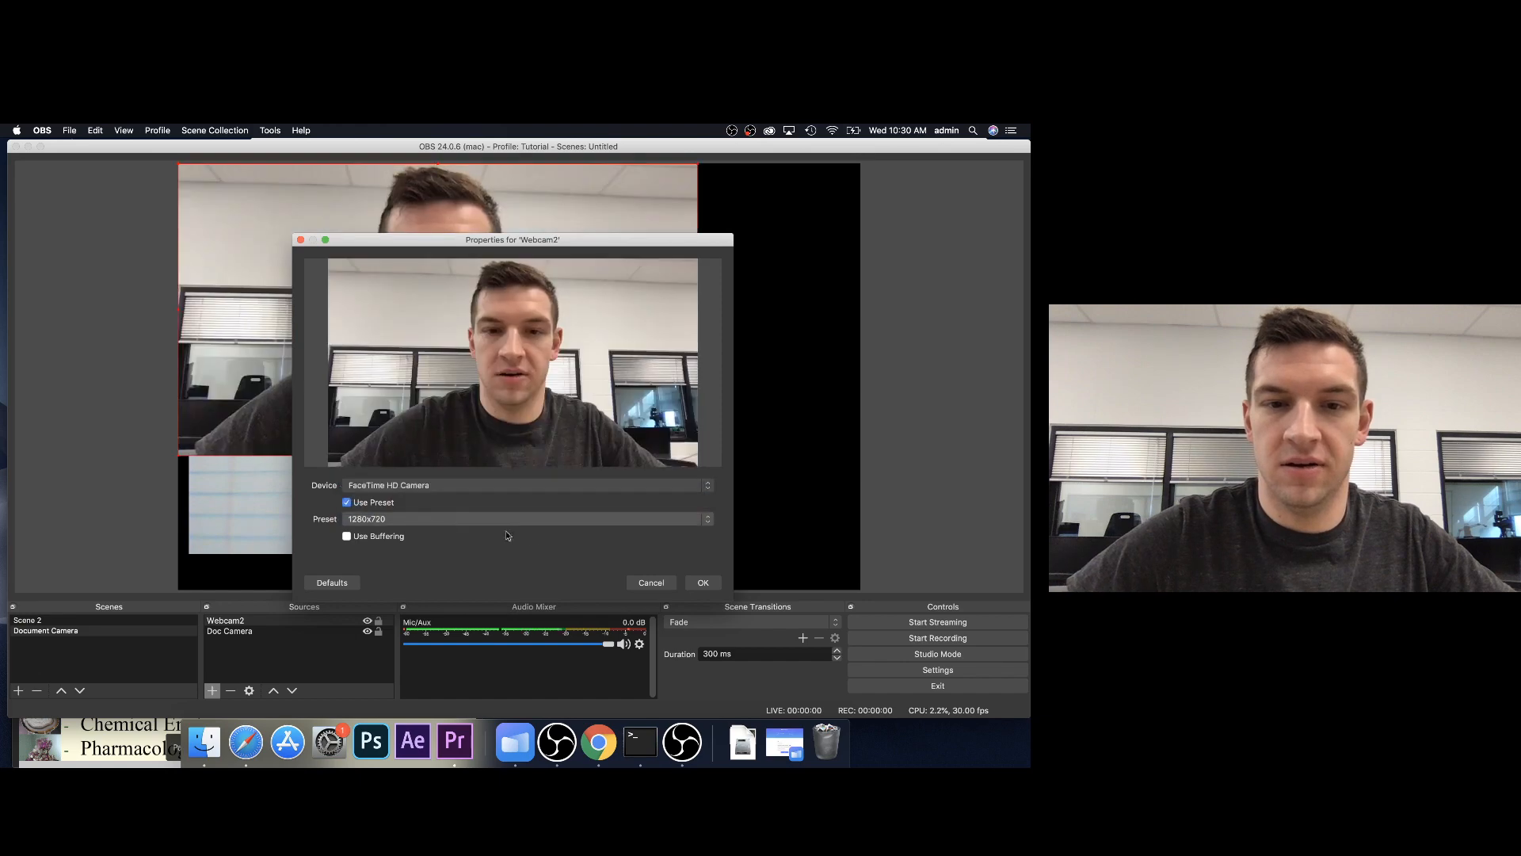
{"action": "left_click", "coordinate": [703, 582]}
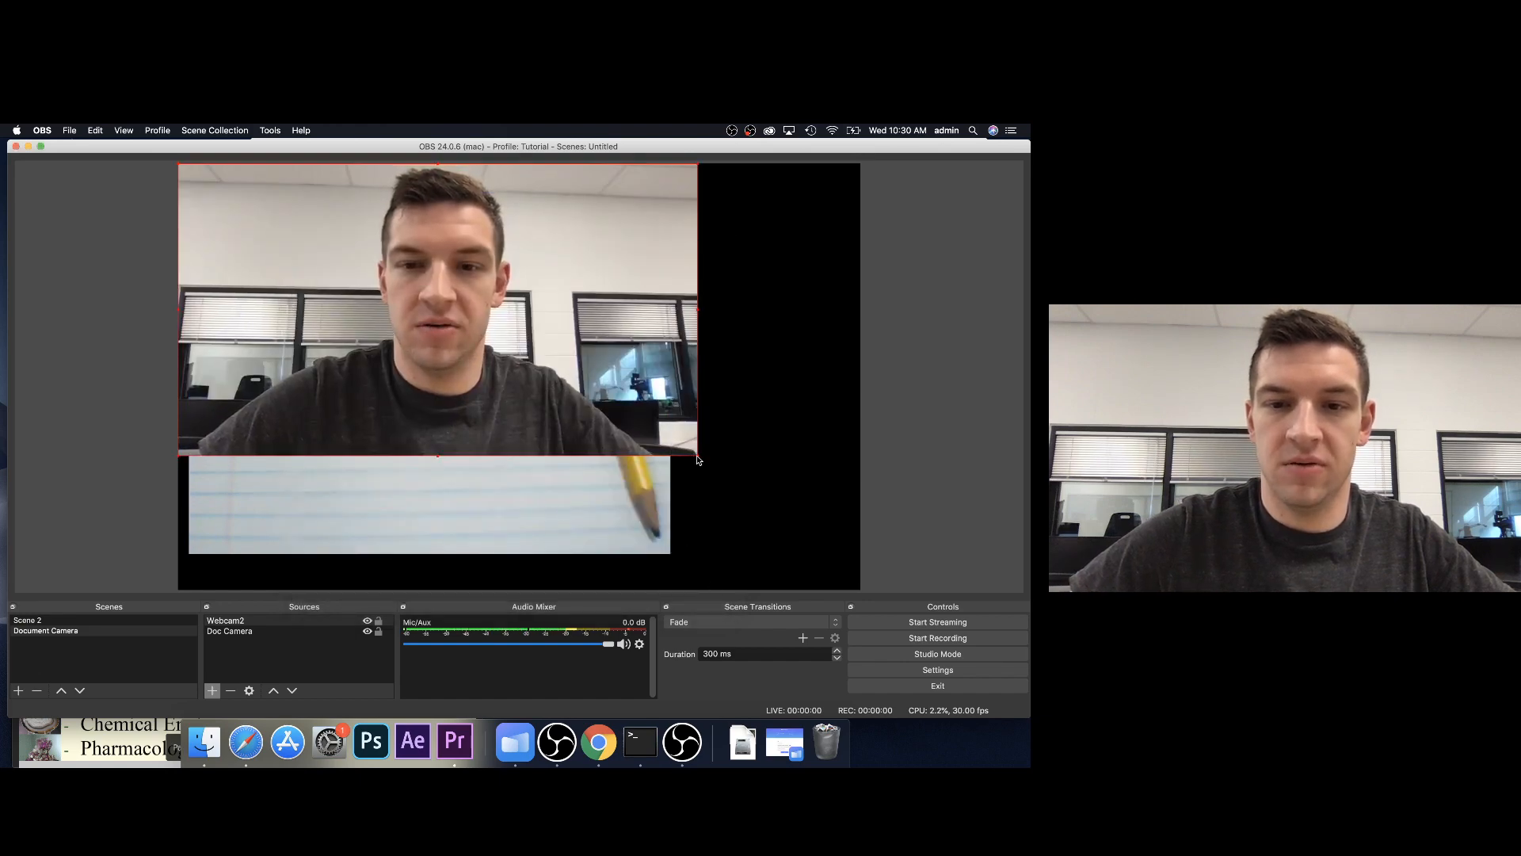
Step: Shrink the Webcam2 image and move it to the canvas's top-right corner
{"action": "left_click_drag", "start_coordinate": [698, 457], "coordinate": [459, 322]}
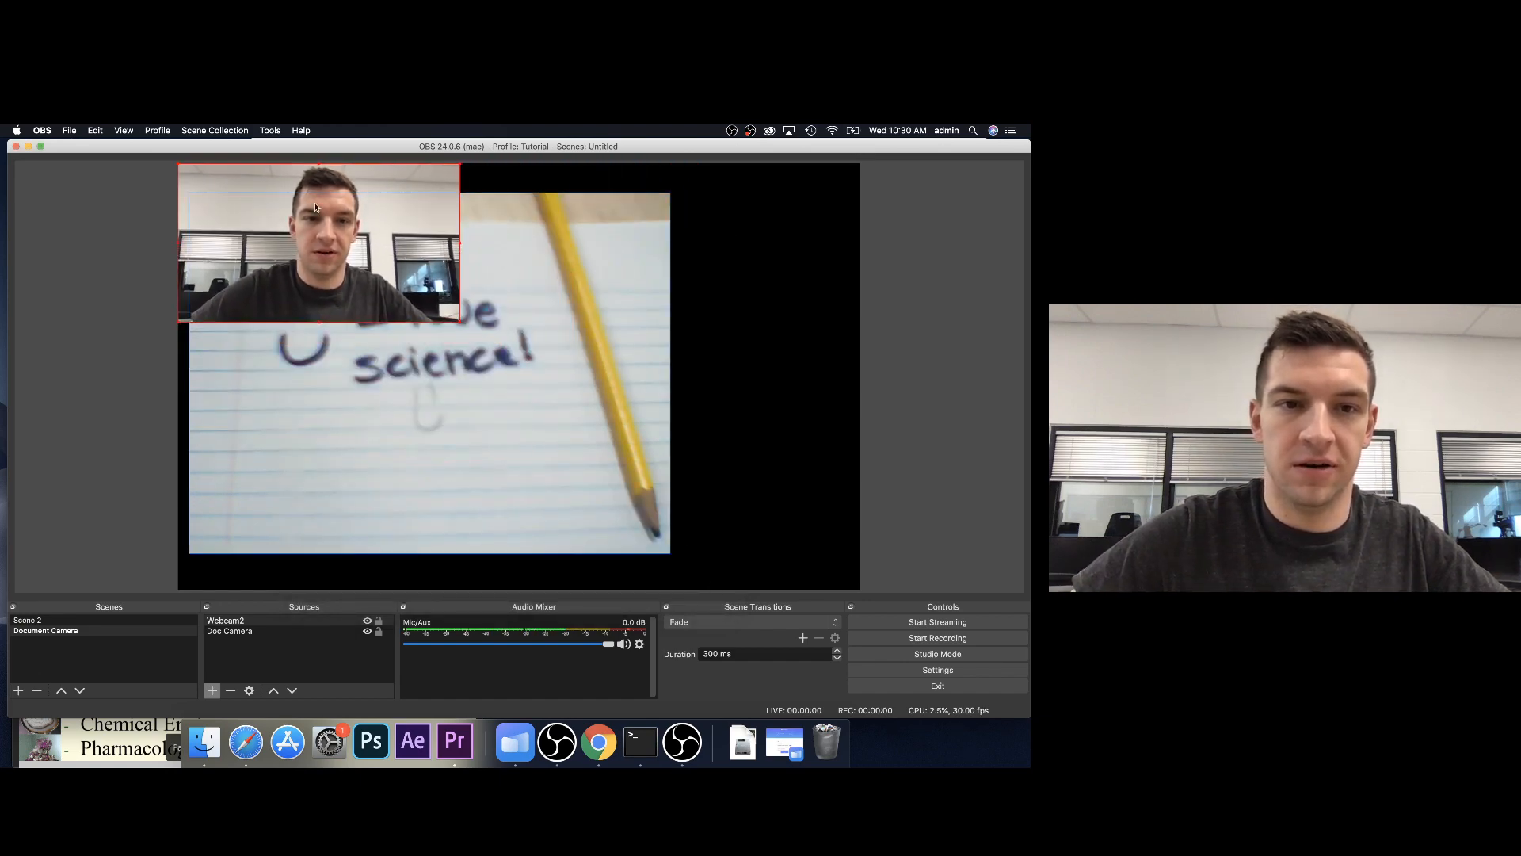
{"action": "left_click_drag", "start_coordinate": [298, 188], "coordinate": [686, 198]}
{"action": "left_click", "coordinate": [529, 345]}
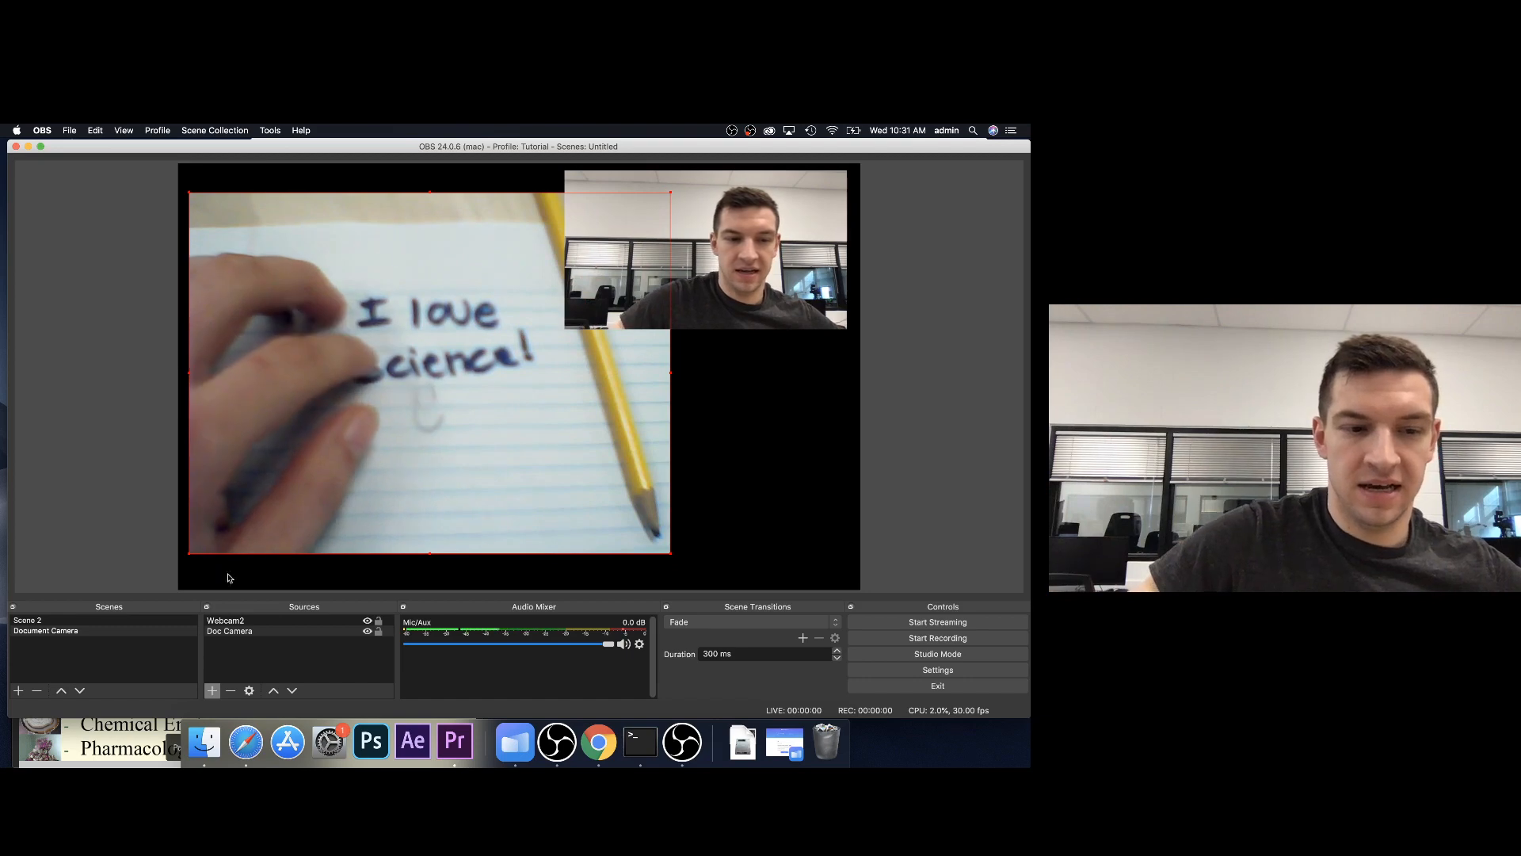
Step: Flip repeatedly between Scene 2 and Document Camera to compare layouts, ending on Scene 2
{"action": "left_click", "coordinate": [110, 620]}
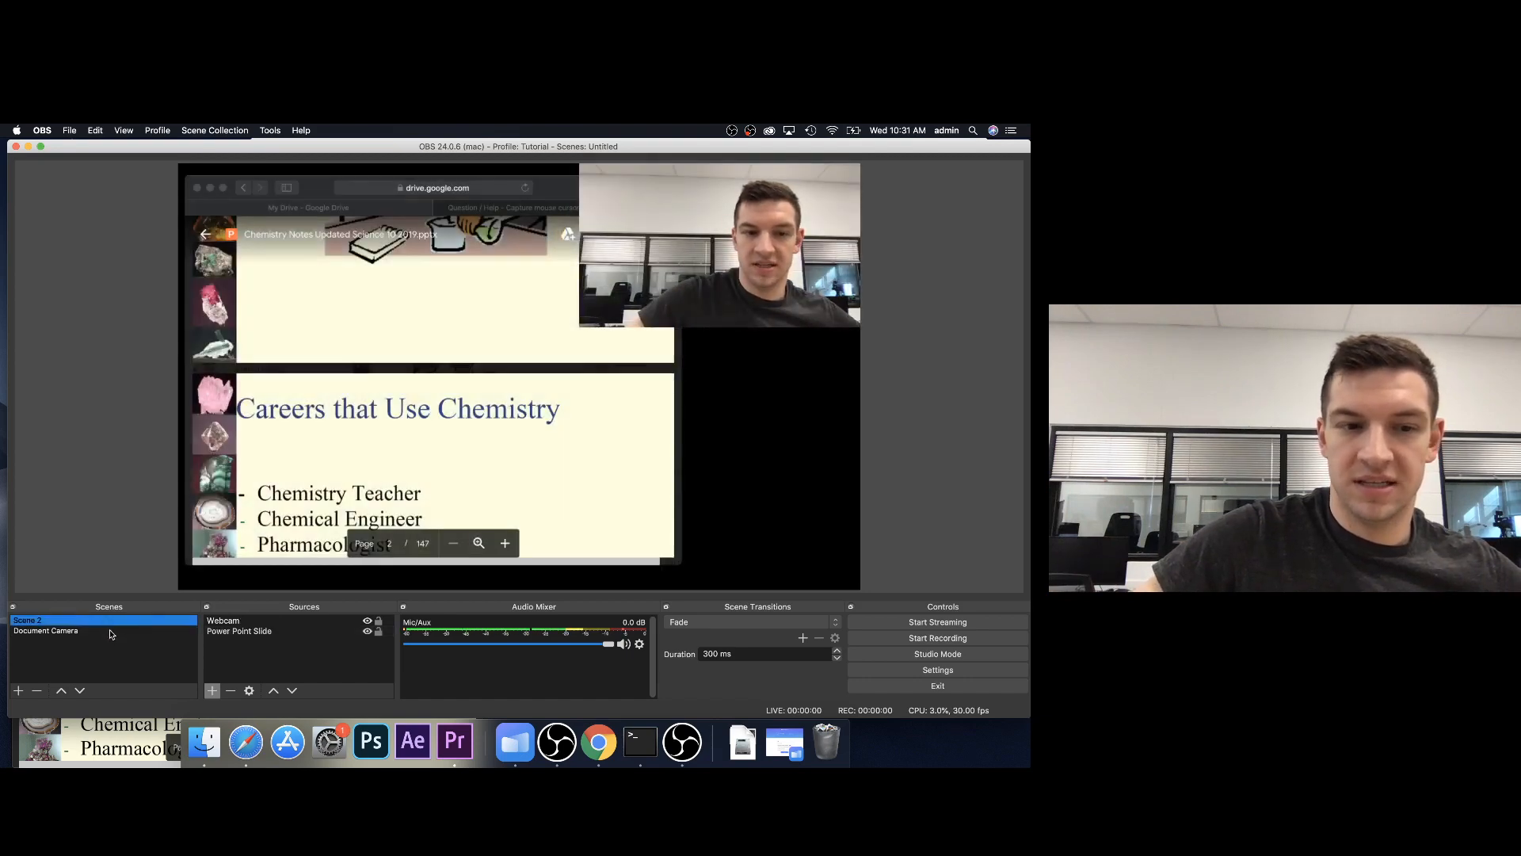
{"action": "left_click", "coordinate": [110, 630]}
{"action": "left_click", "coordinate": [114, 621]}
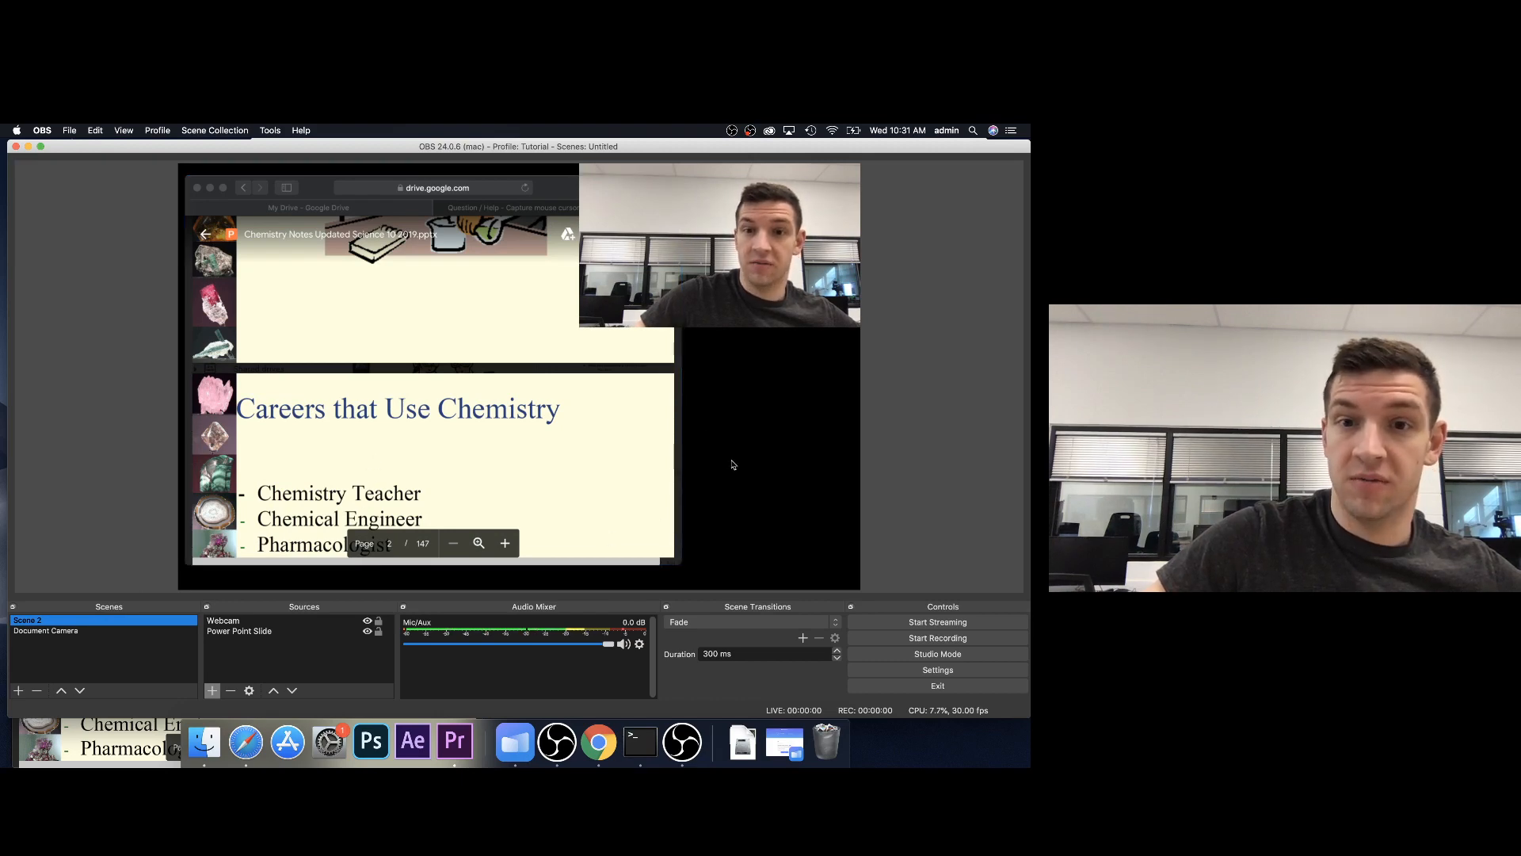
{"action": "left_click", "coordinate": [105, 632]}
{"action": "left_click", "coordinate": [113, 621]}
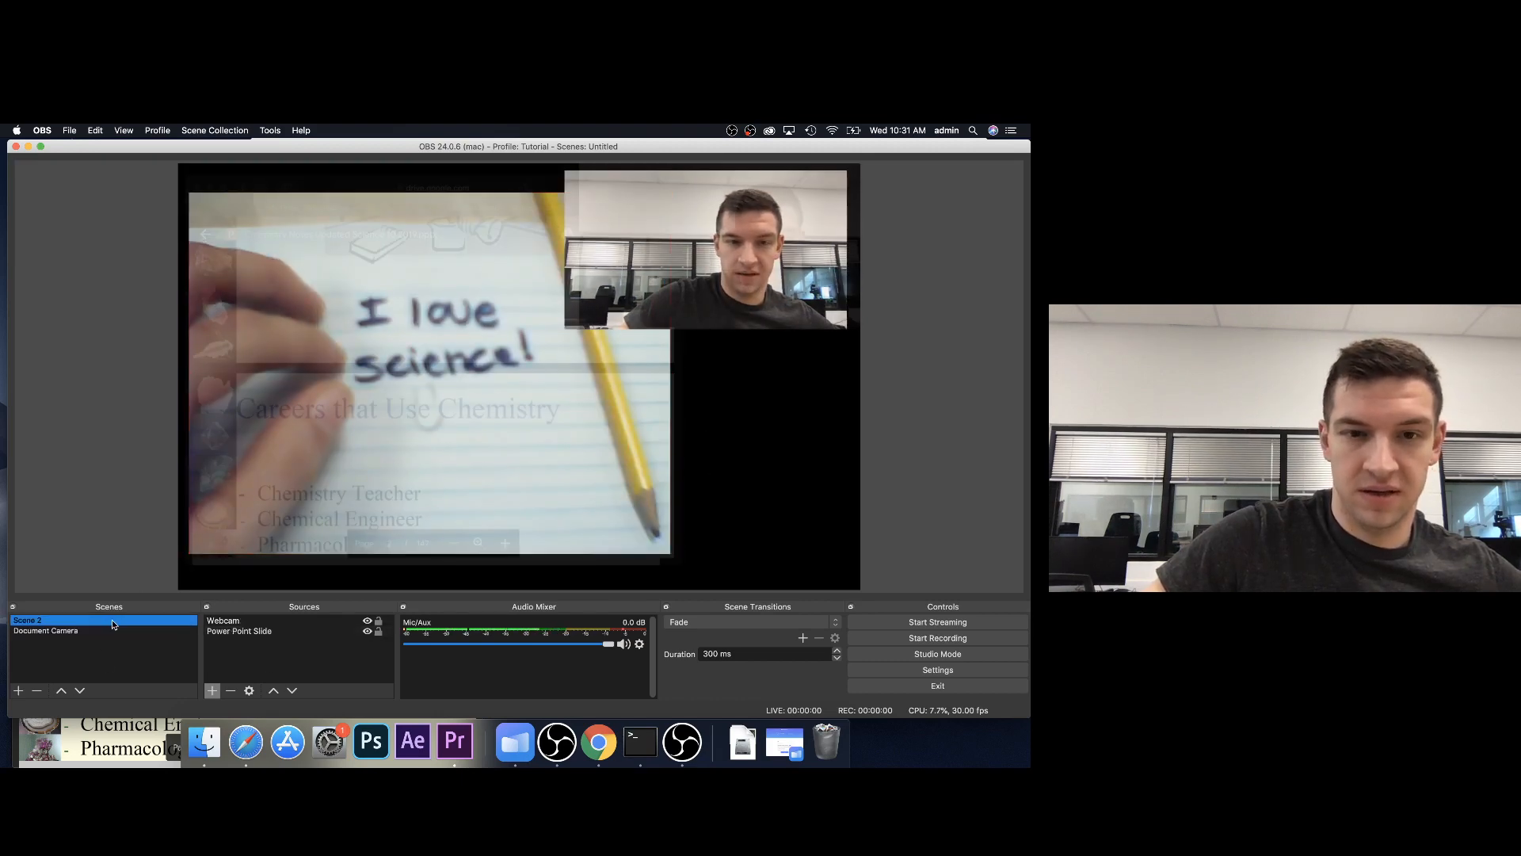
{"action": "left_click", "coordinate": [106, 633]}
{"action": "left_click", "coordinate": [112, 621]}
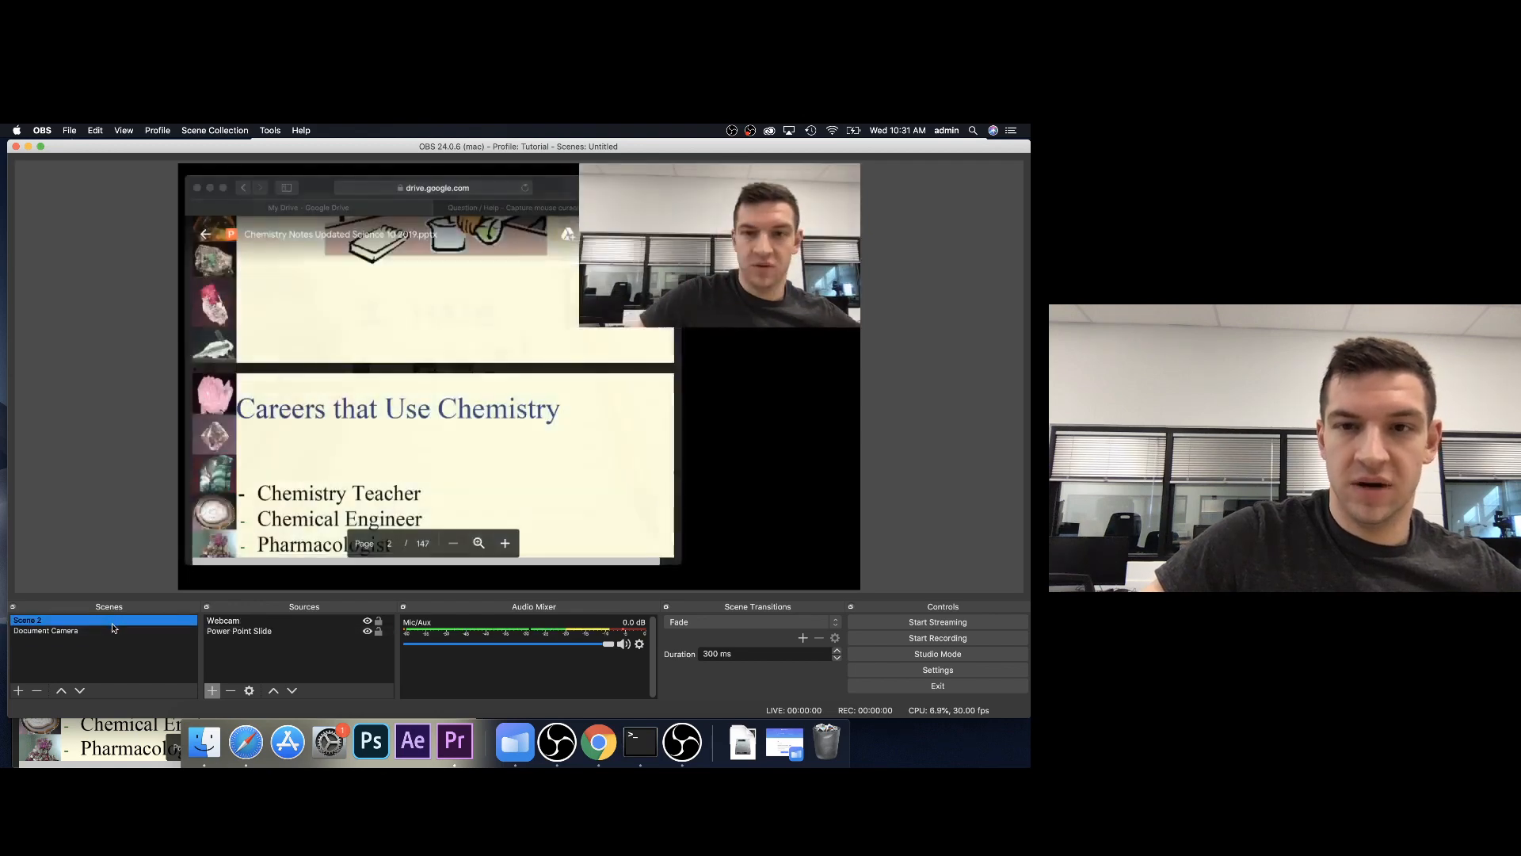
{"action": "left_click", "coordinate": [112, 629]}
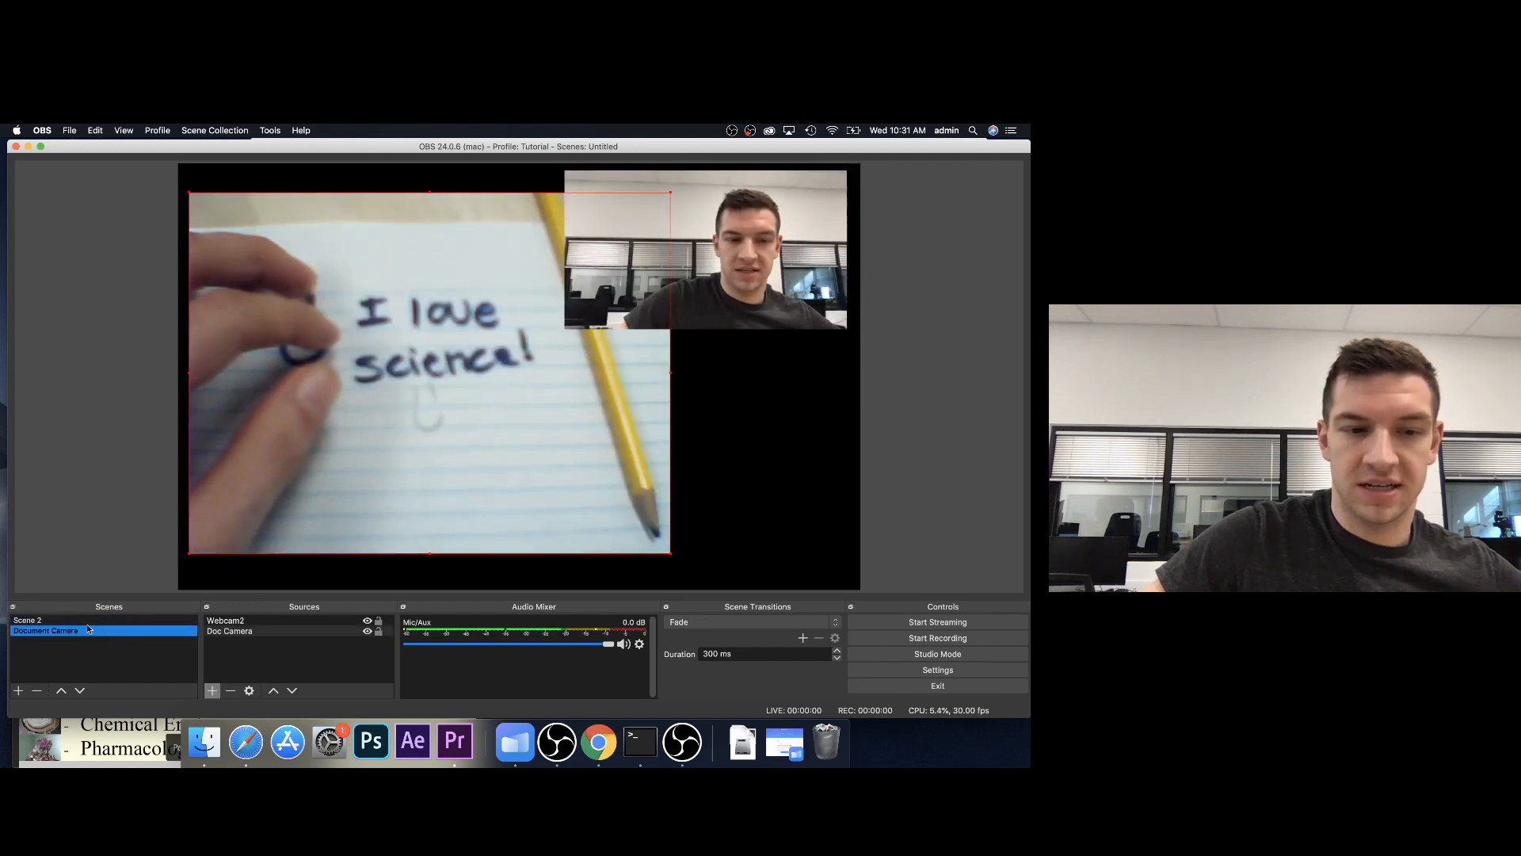
{"action": "left_click", "coordinate": [80, 620]}
{"action": "left_click", "coordinate": [52, 627]}
{"action": "left_click", "coordinate": [52, 622]}
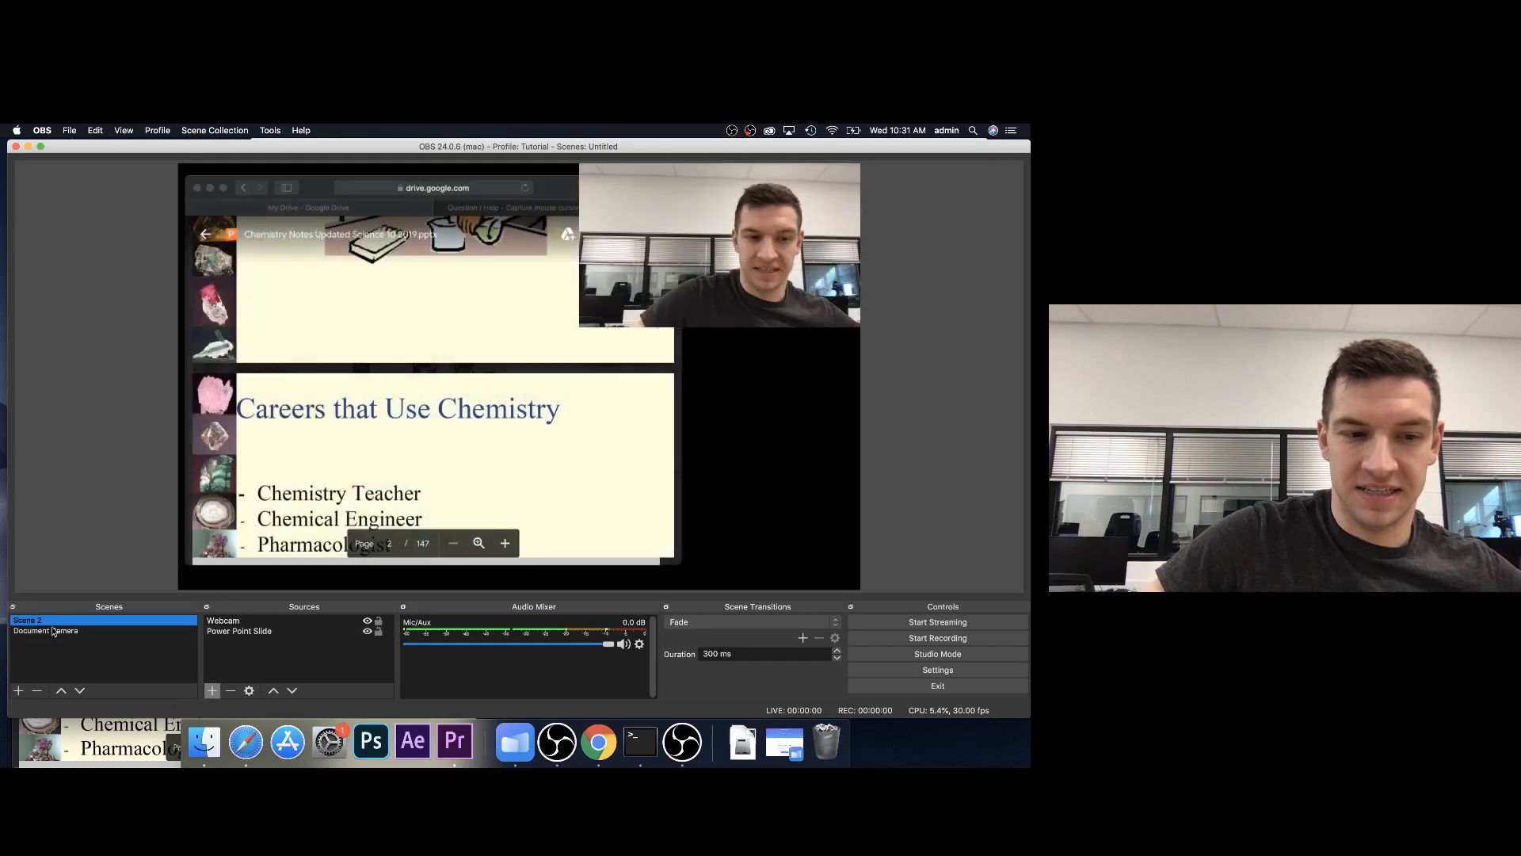
{"action": "left_click", "coordinate": [53, 630]}
{"action": "left_click", "coordinate": [56, 623]}
{"action": "left_click", "coordinate": [55, 630]}
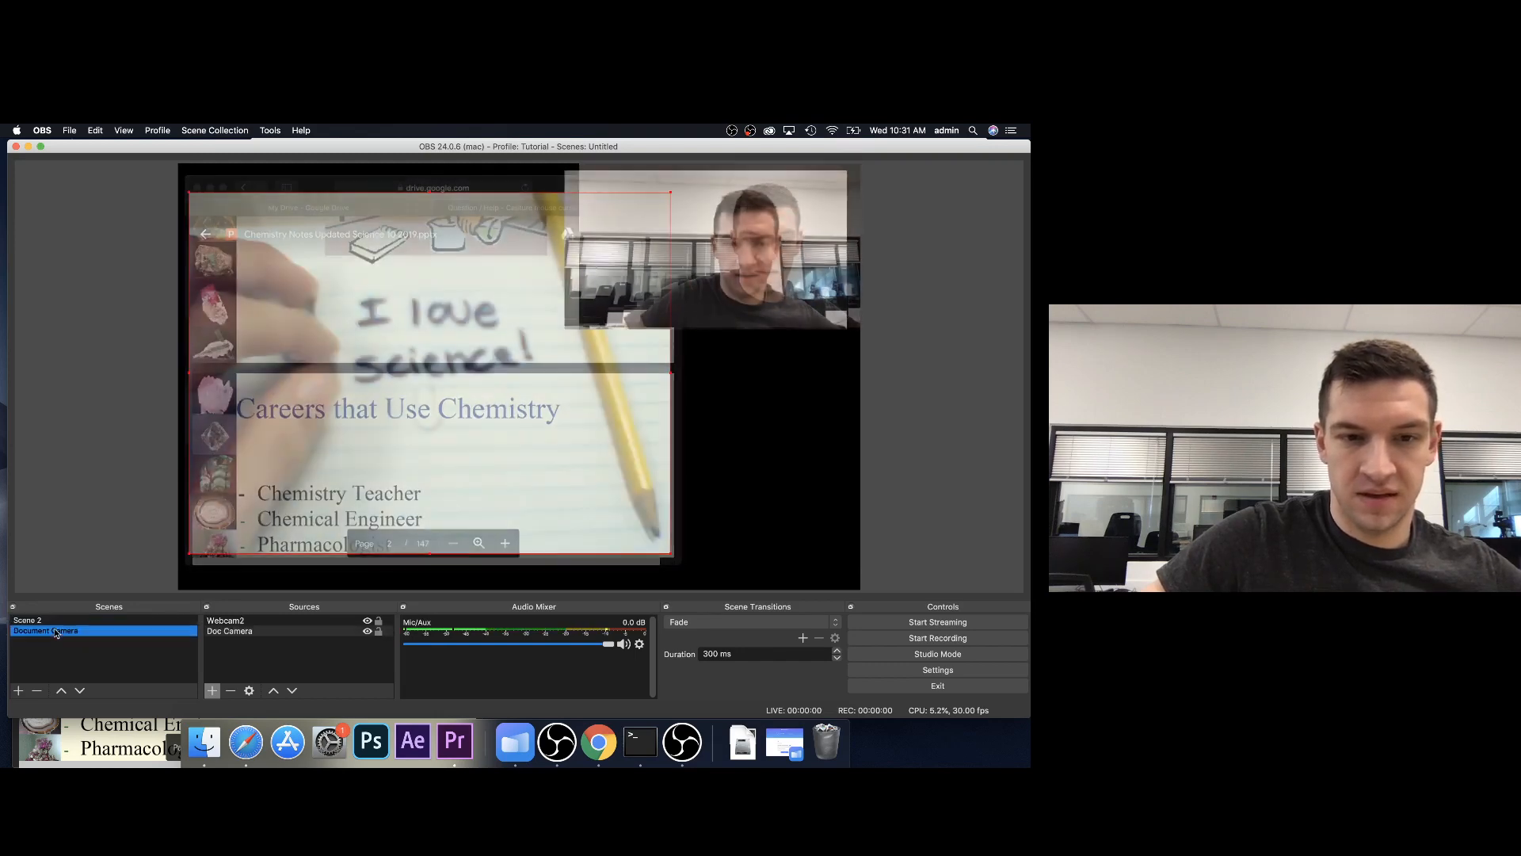
{"action": "left_click", "coordinate": [61, 622]}
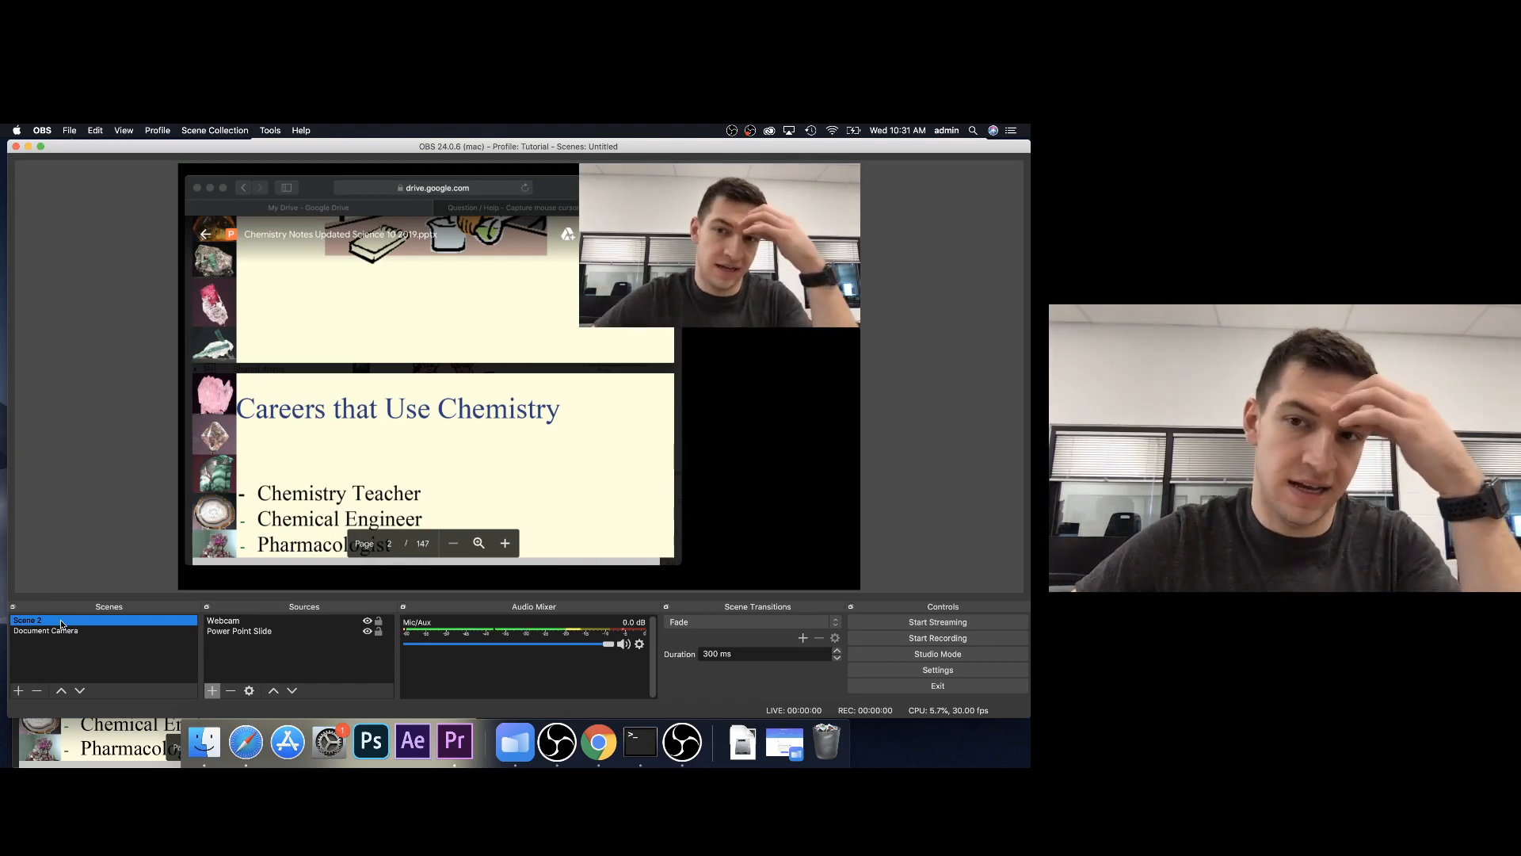
{"action": "left_click", "coordinate": [50, 631]}
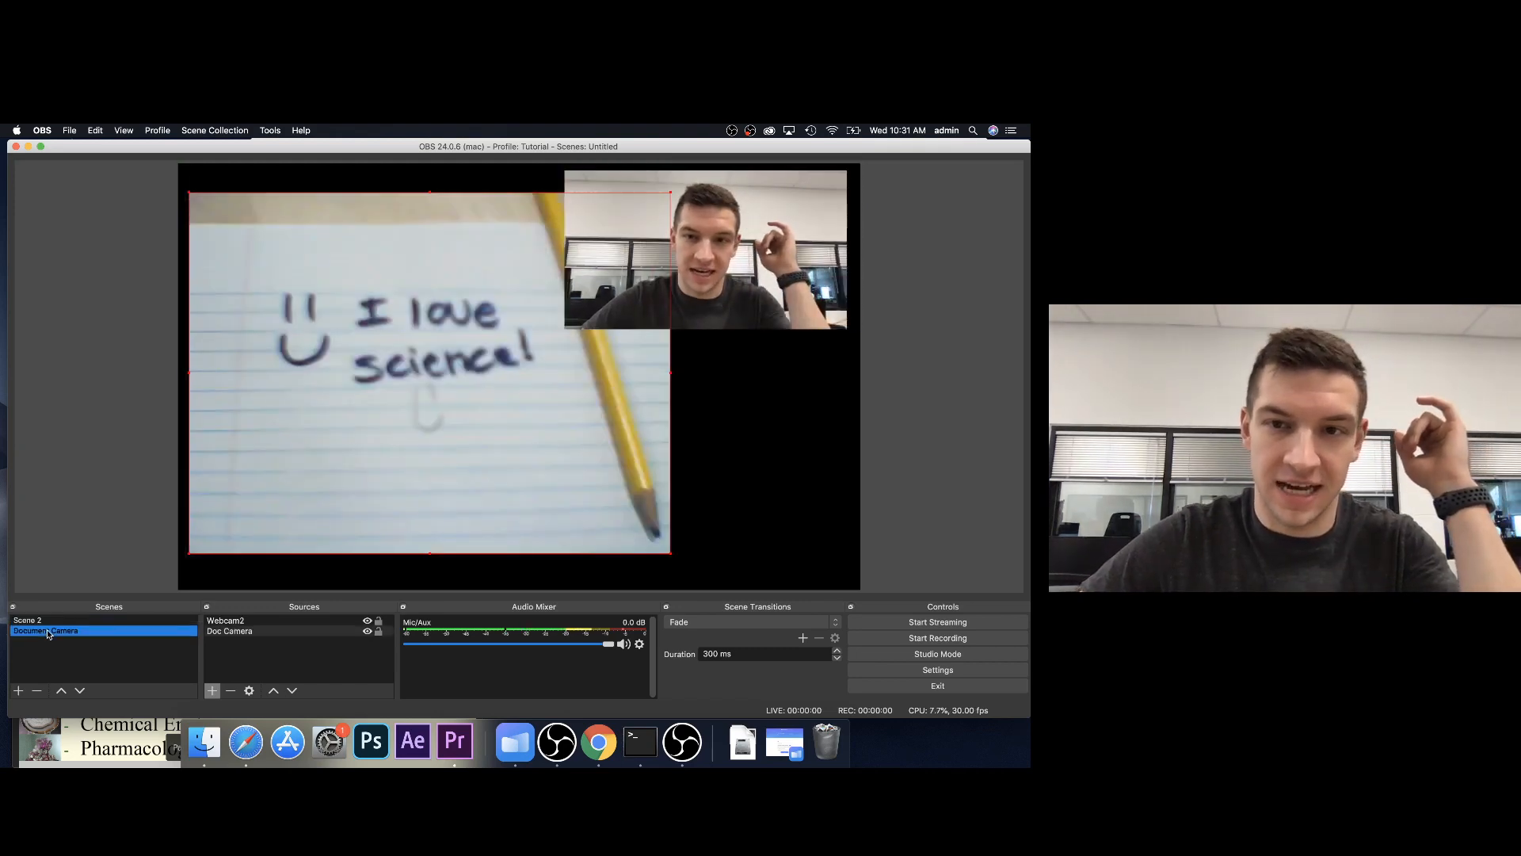
{"action": "left_click", "coordinate": [48, 620]}
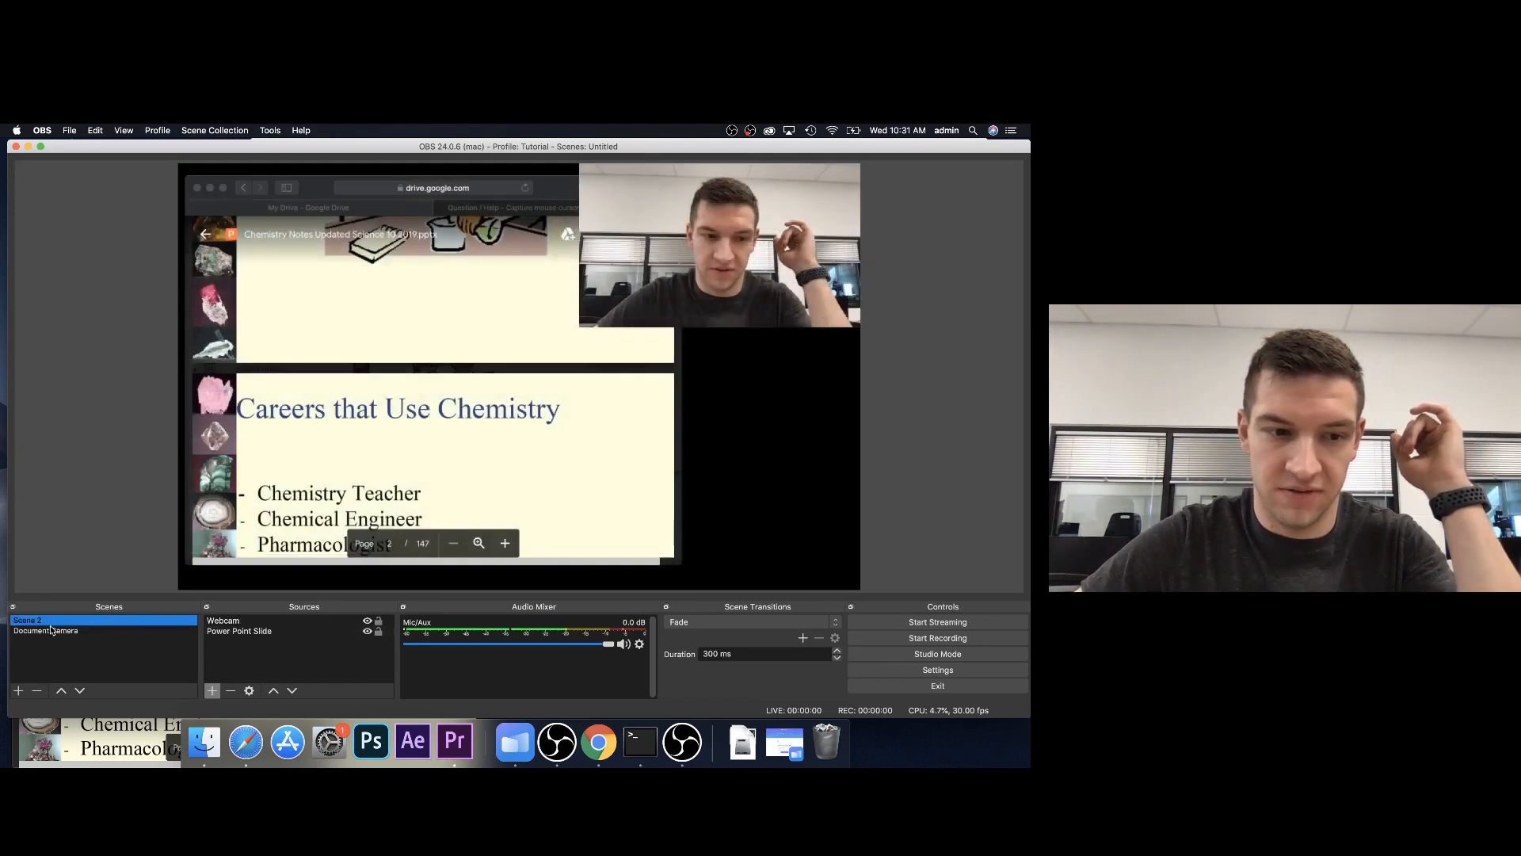
{"action": "left_click", "coordinate": [50, 631]}
{"action": "left_click", "coordinate": [47, 620]}
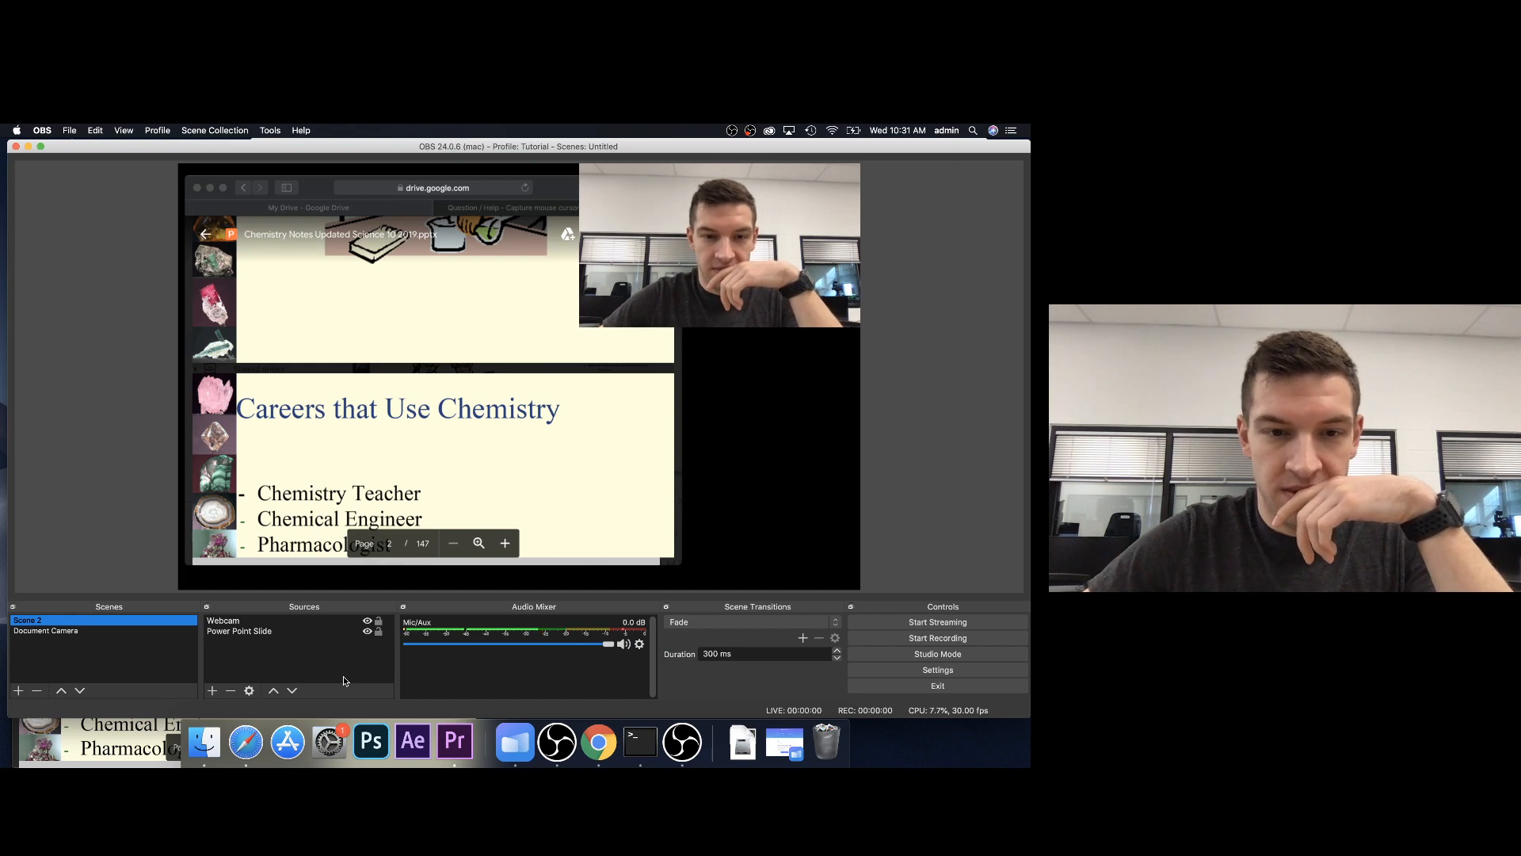
Step: Enlarge the Power Point Slide source slightly in Scene 2, then deselect it
{"action": "left_click", "coordinate": [528, 501]}
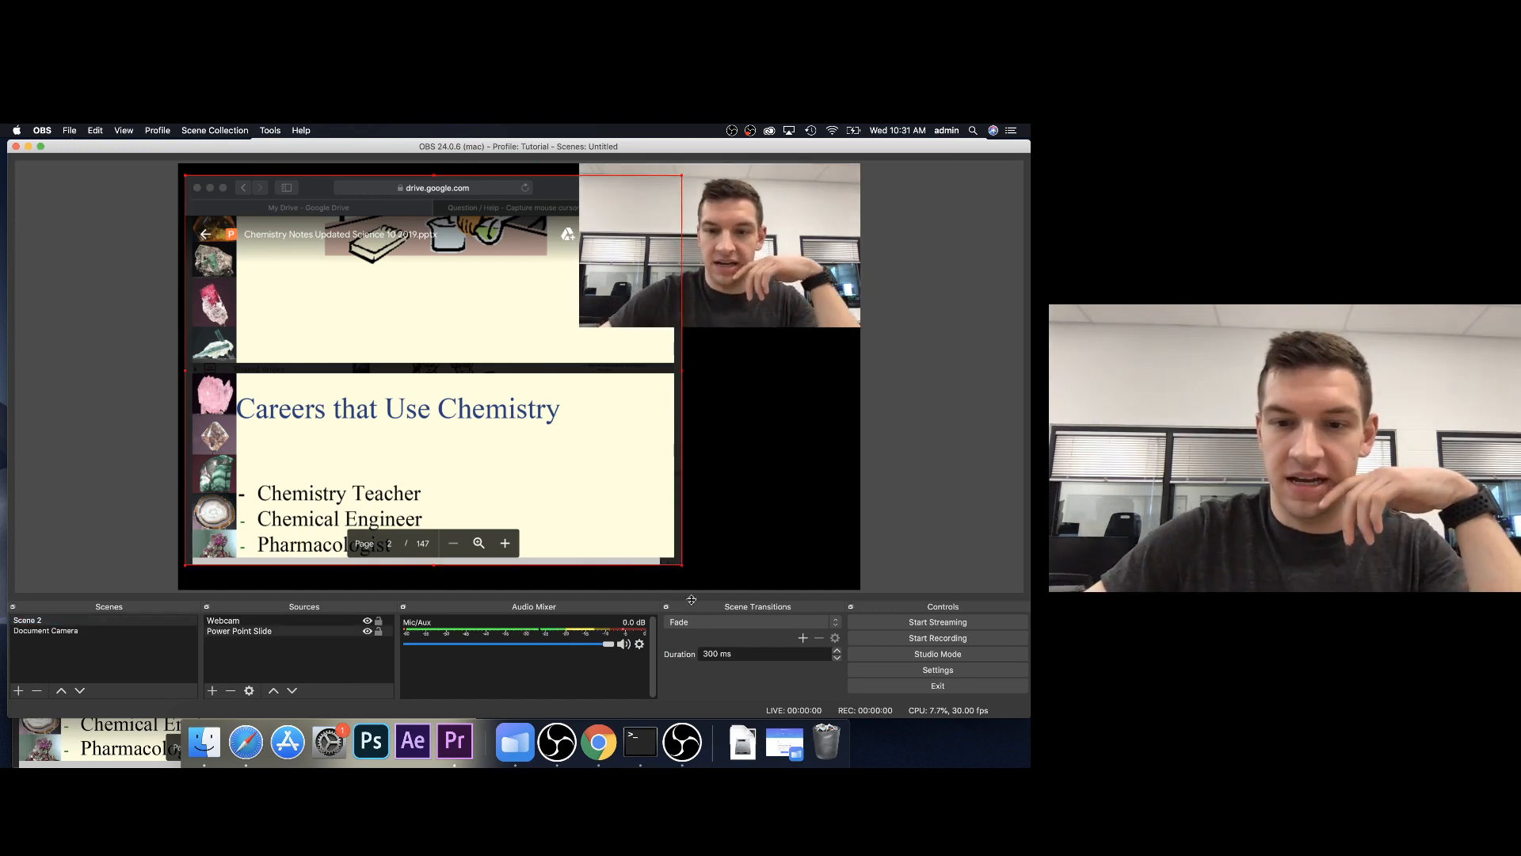
{"action": "mouse_move", "coordinate": [680, 569]}
{"action": "left_mouse_down"}
{"action": "mouse_move", "coordinate": [618, 516]}
{"action": "mouse_move", "coordinate": [701, 584]}
{"action": "mouse_move", "coordinate": [691, 573]}
{"action": "left_mouse_up"}
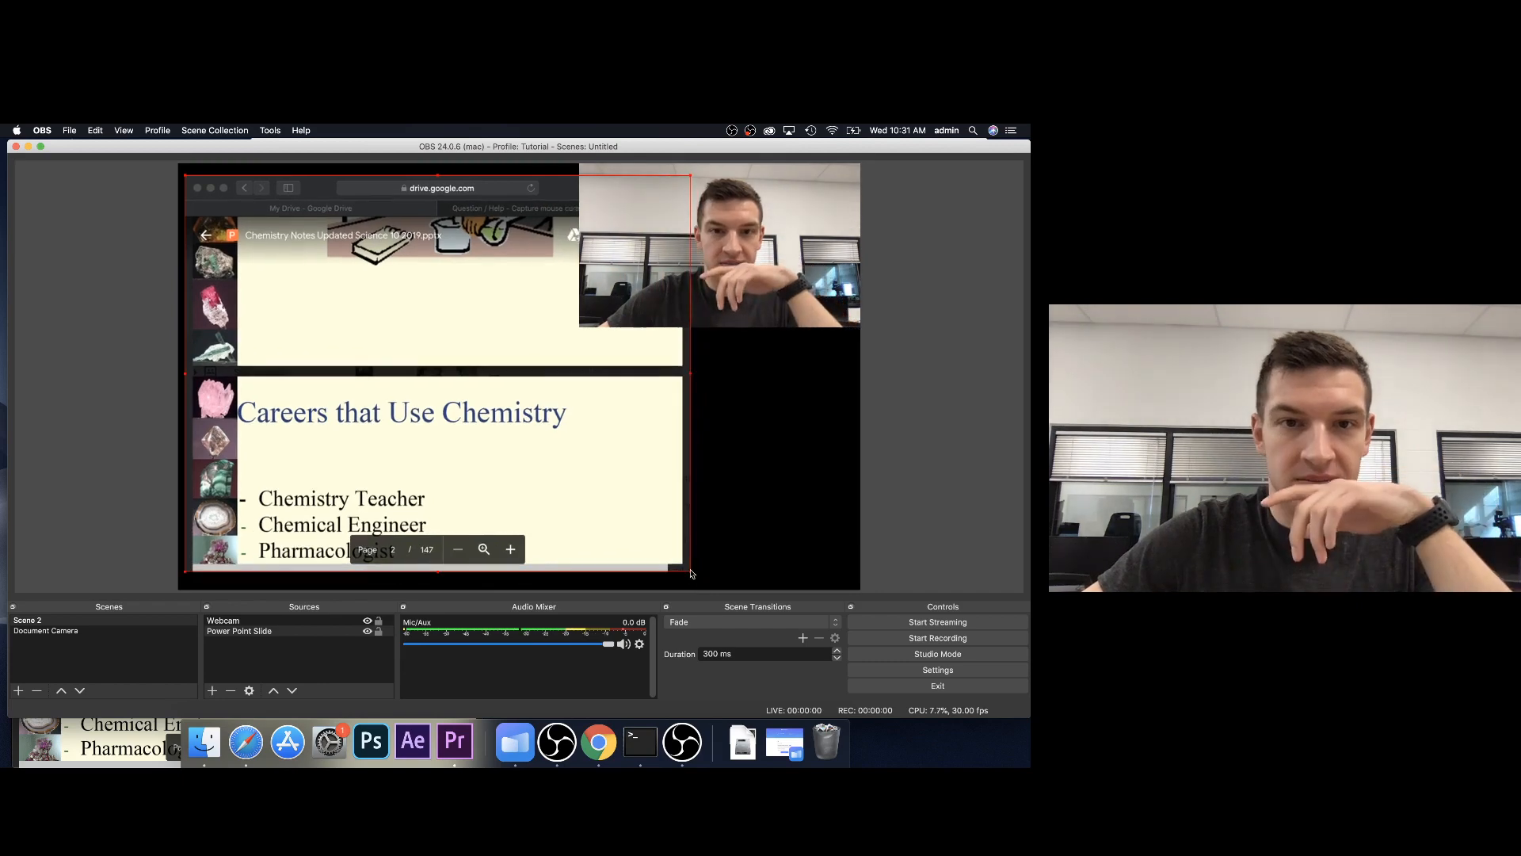
{"action": "left_click", "coordinate": [753, 547]}
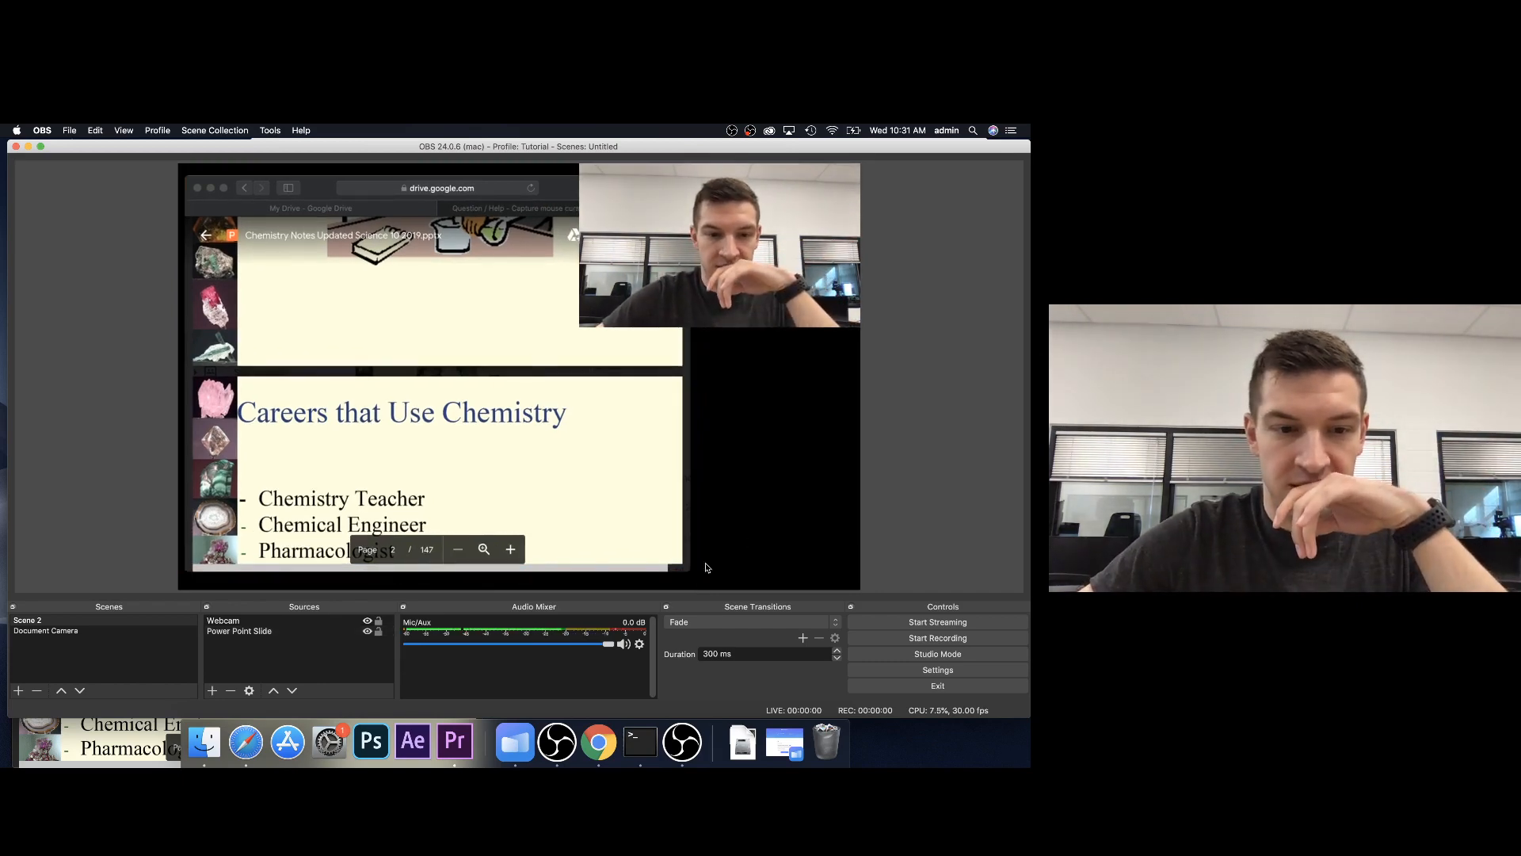
Step: Add an image source named 'periodic table' showing the Desktop's 1080_SS_periodic_table file
{"action": "left_click", "coordinate": [220, 691]}
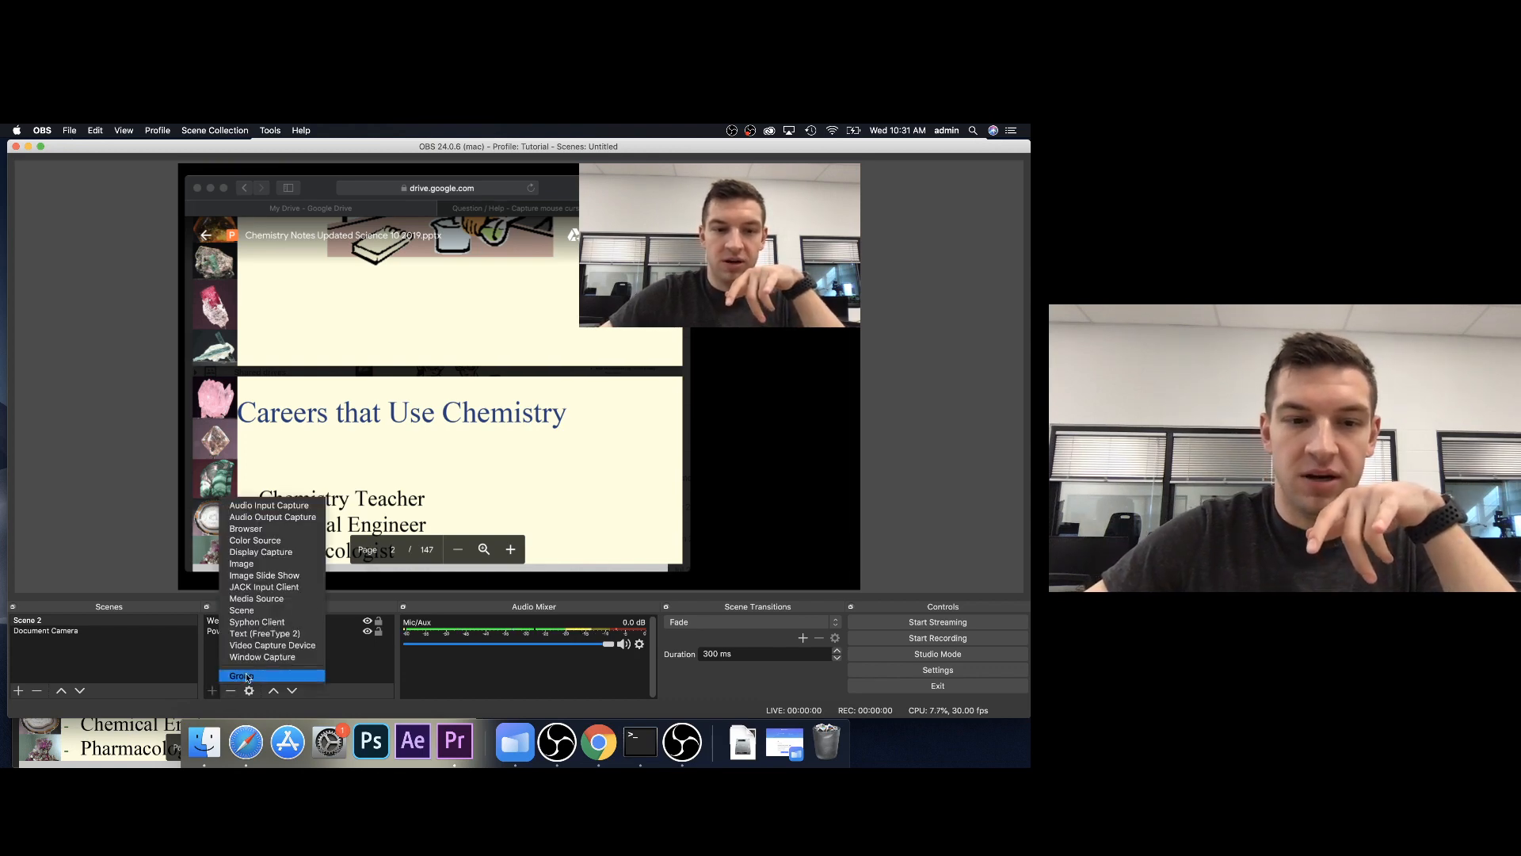
{"action": "left_click", "coordinate": [276, 563]}
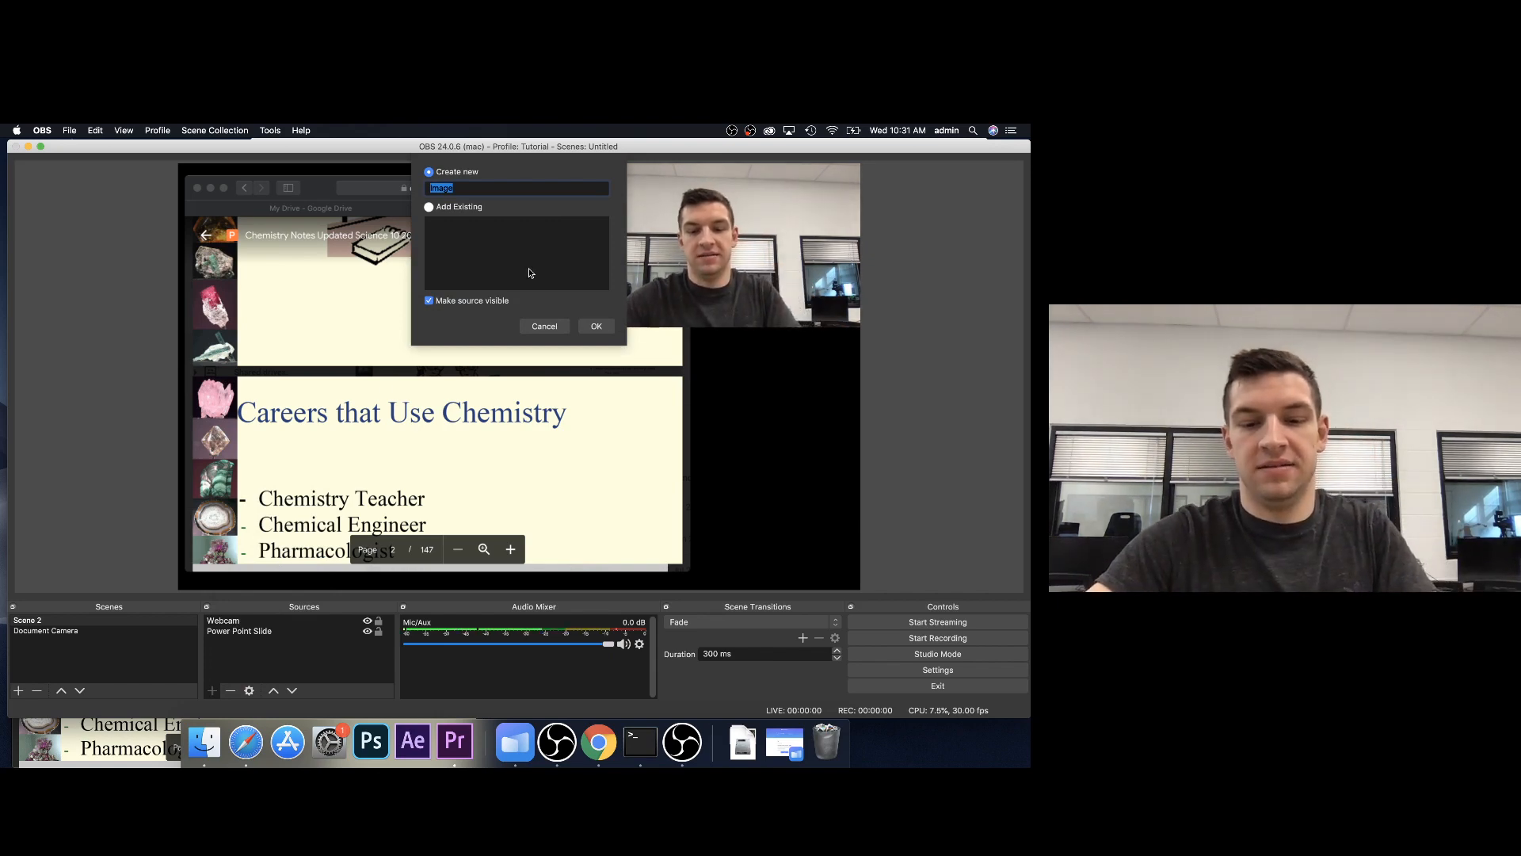
{"action": "type", "text": "per"}
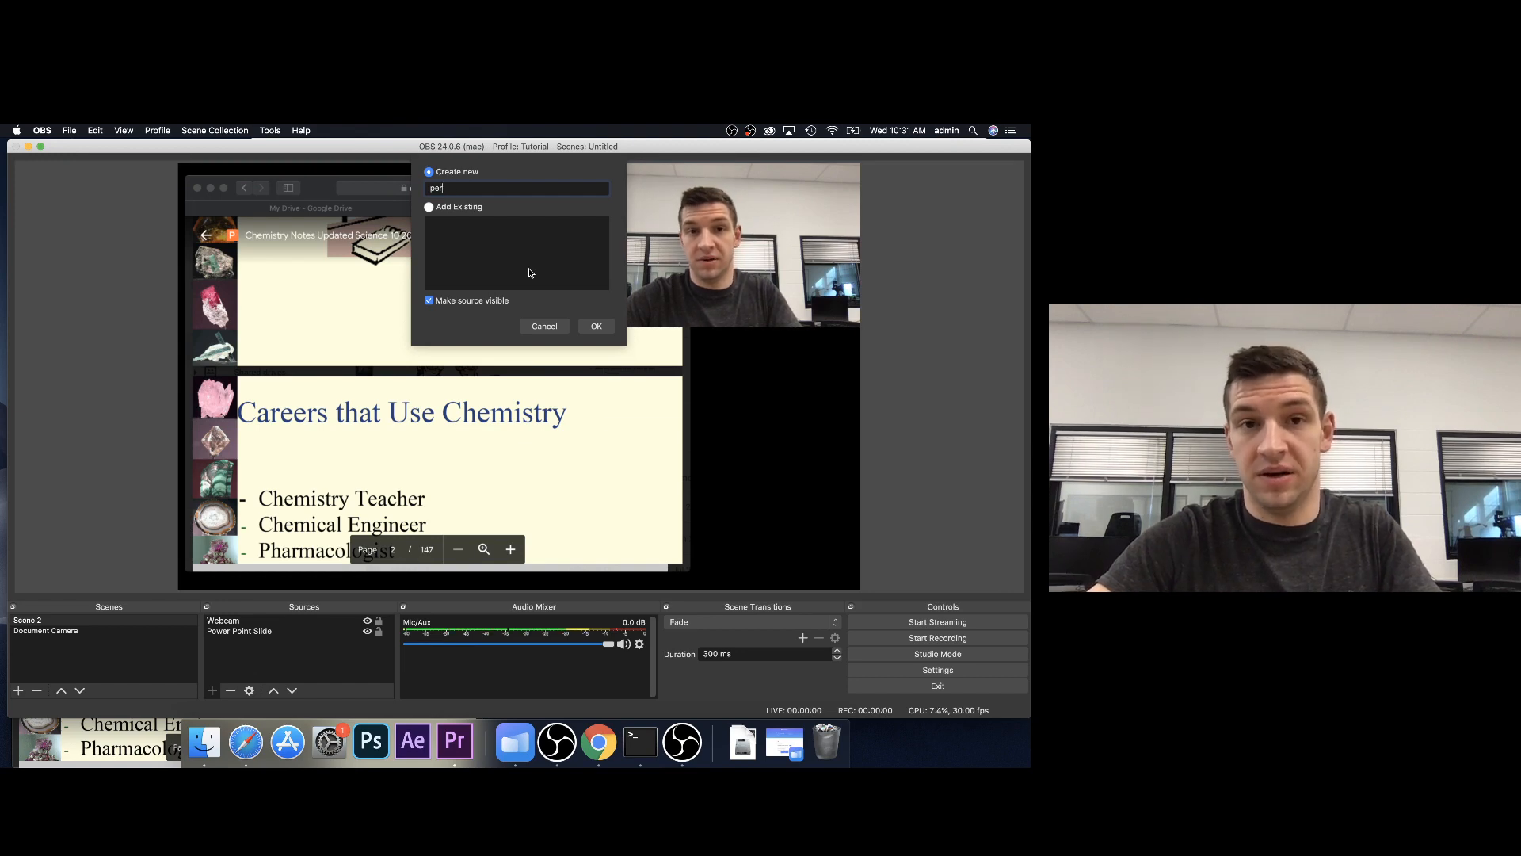
{"action": "type", "text": "oe"}
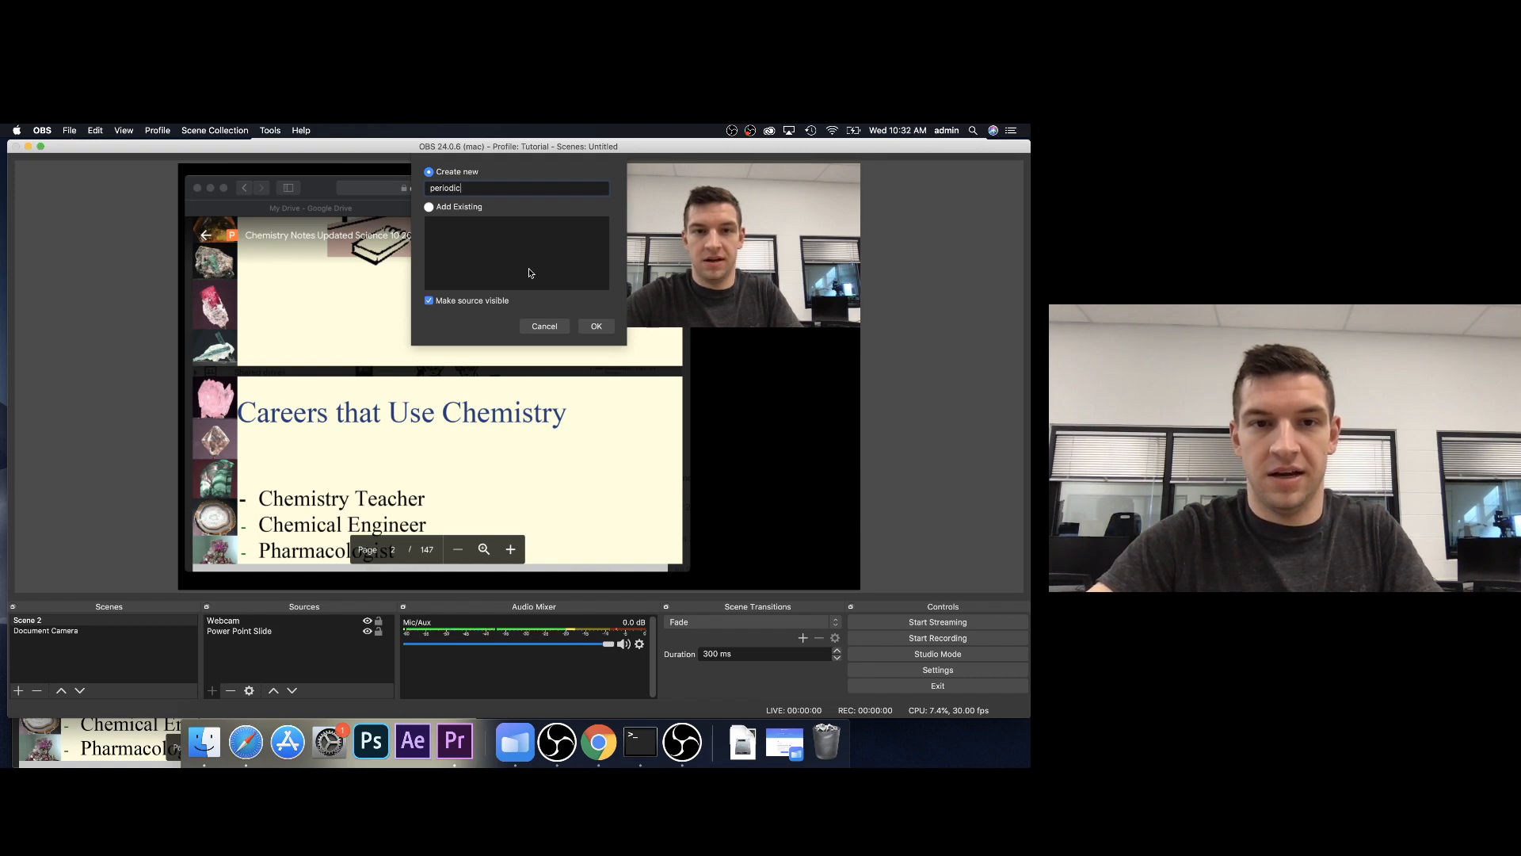
{"action": "type", "text": "iodic table"}
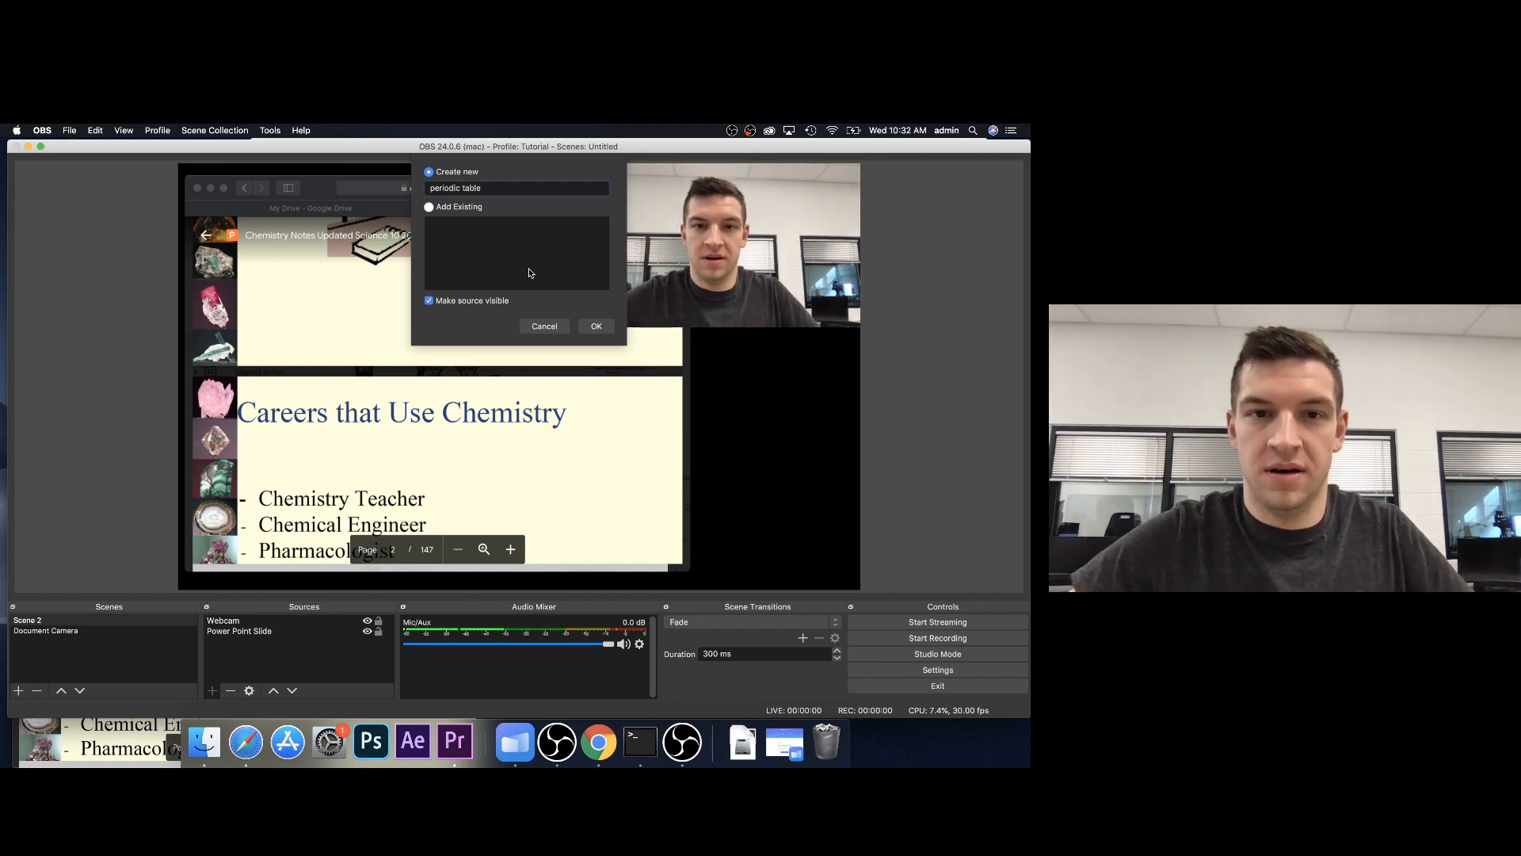
{"action": "left_click", "coordinate": [595, 326]}
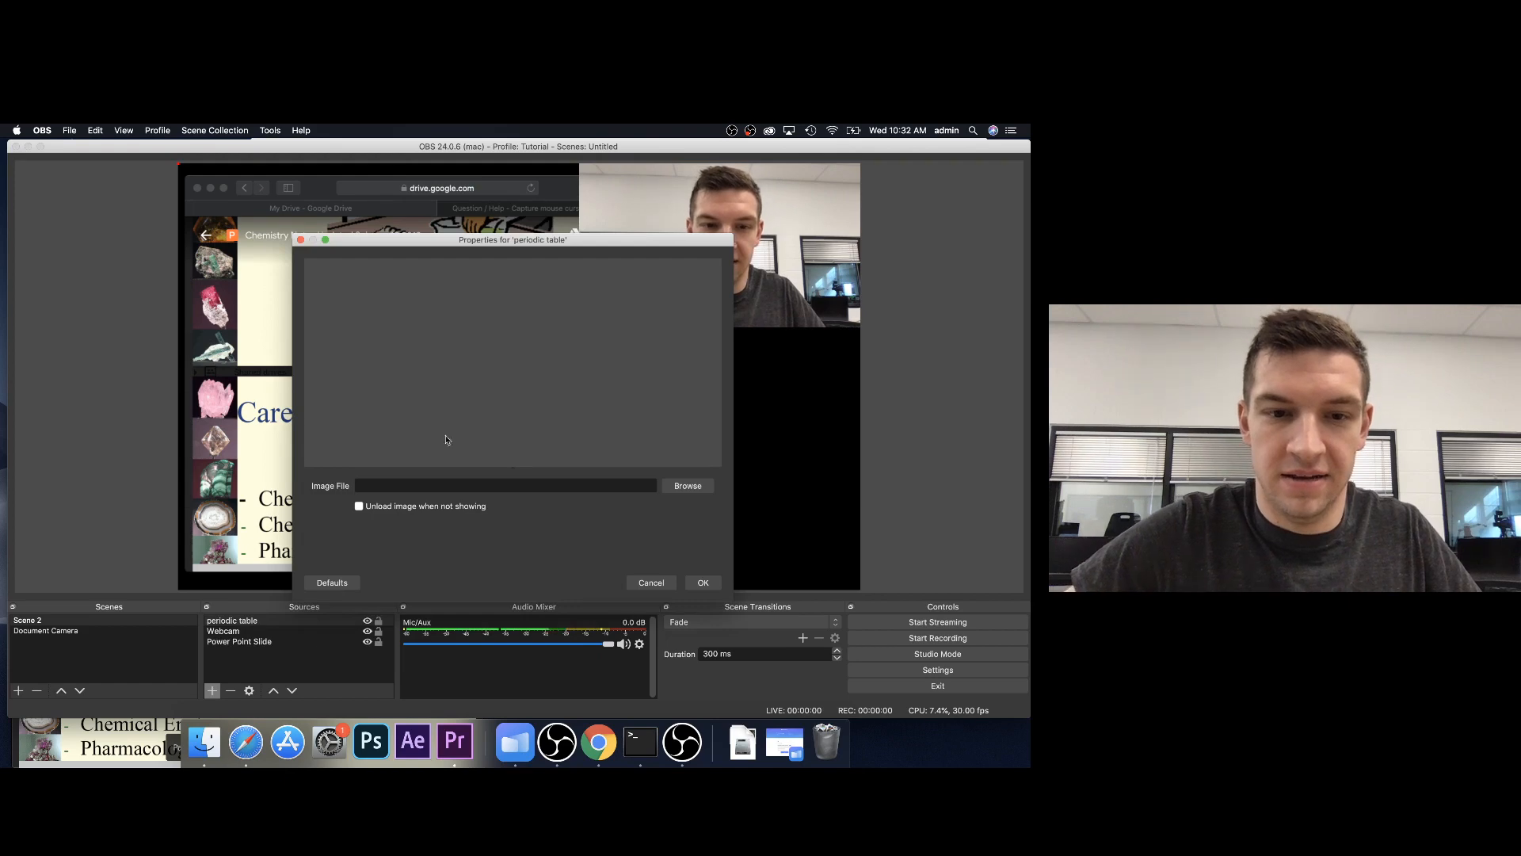
{"action": "left_click", "coordinate": [701, 489]}
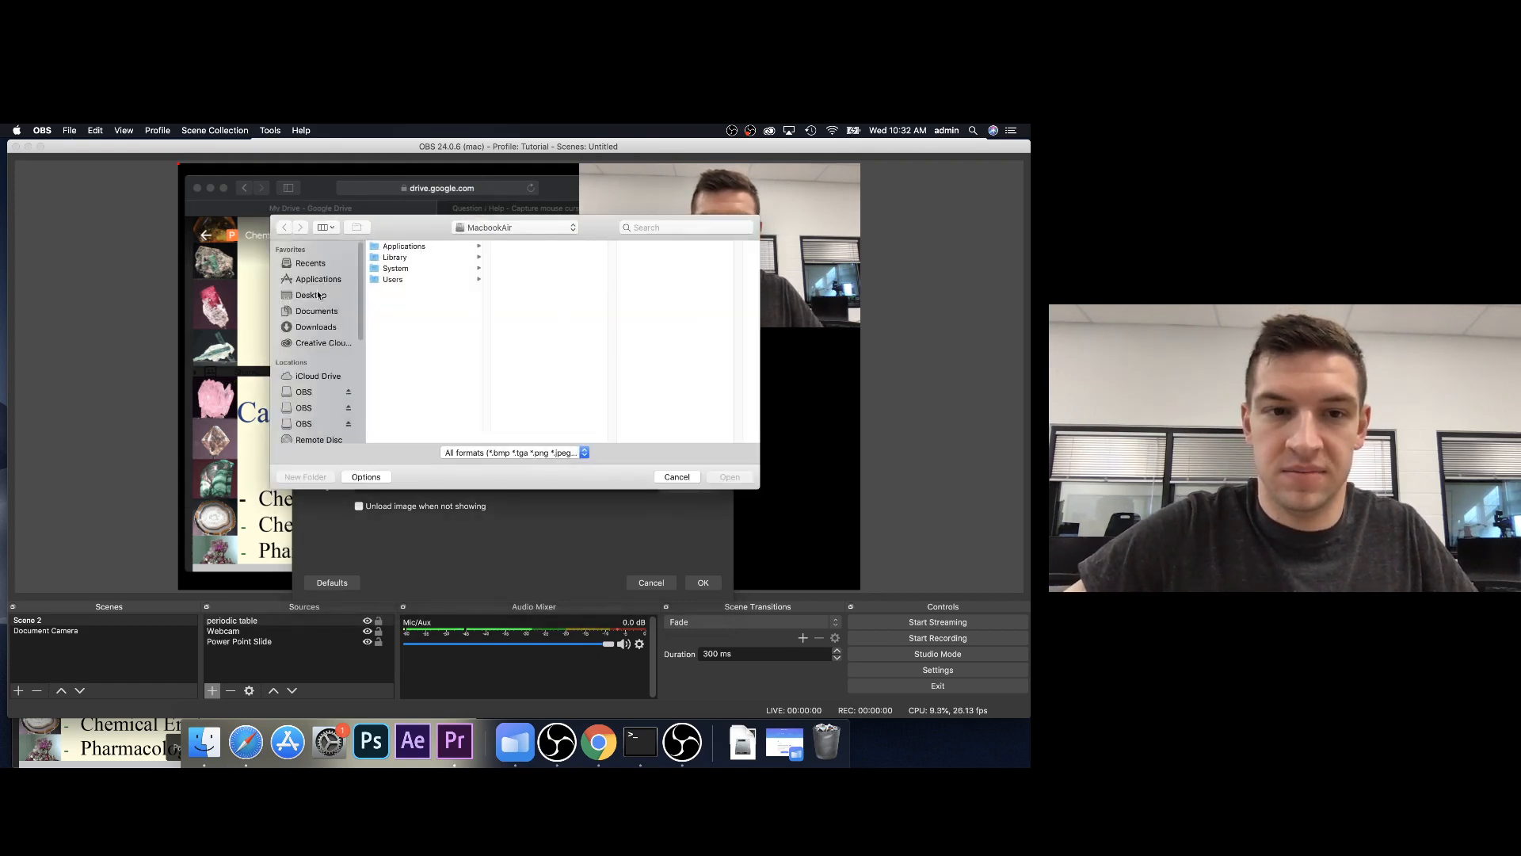
{"action": "left_click", "coordinate": [319, 295]}
{"action": "left_click", "coordinate": [406, 247]}
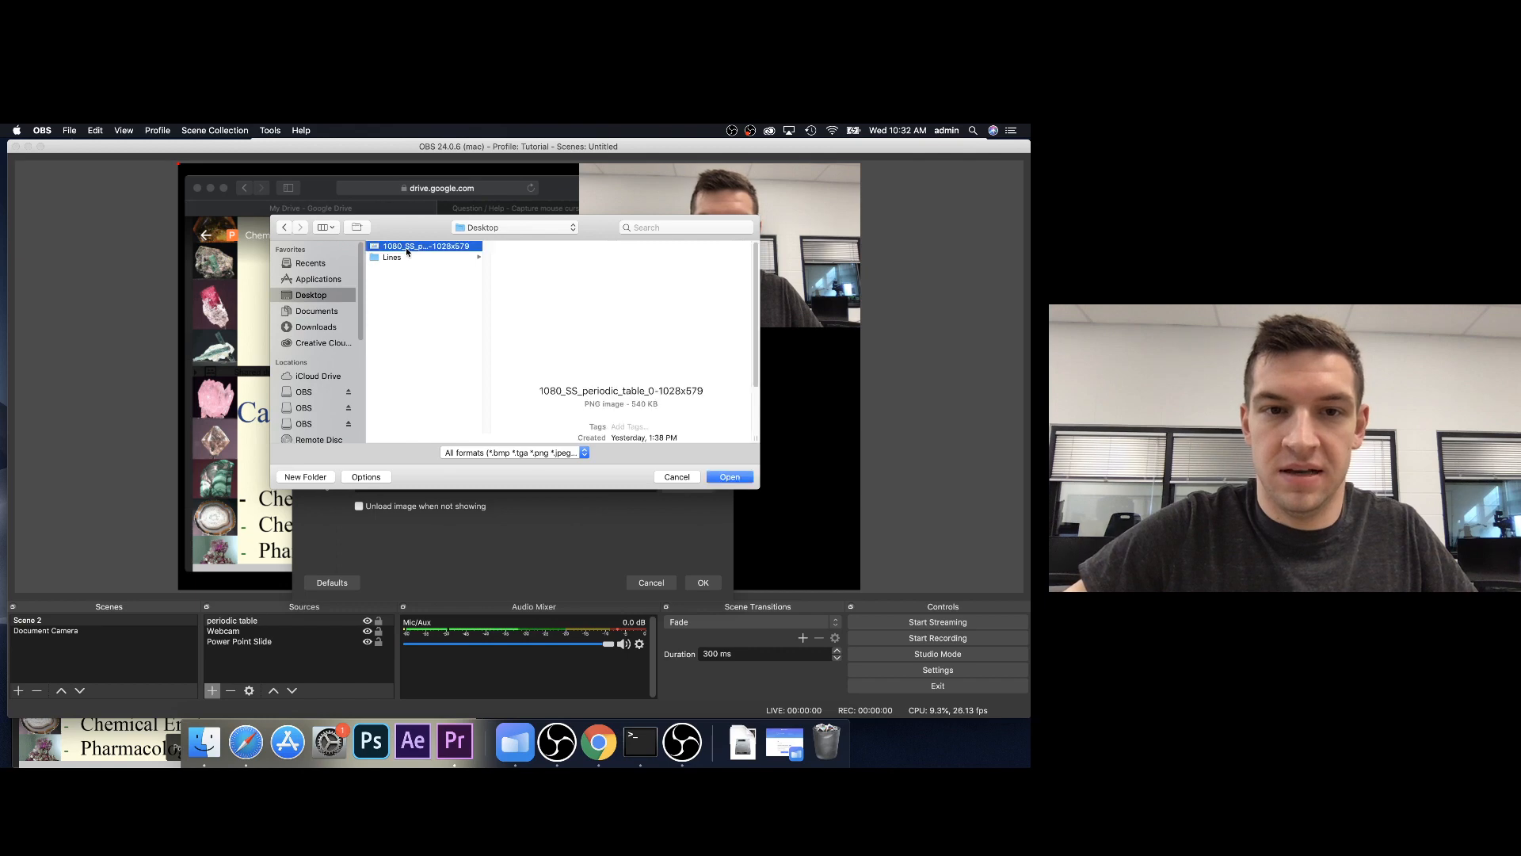
{"action": "left_click", "coordinate": [738, 477]}
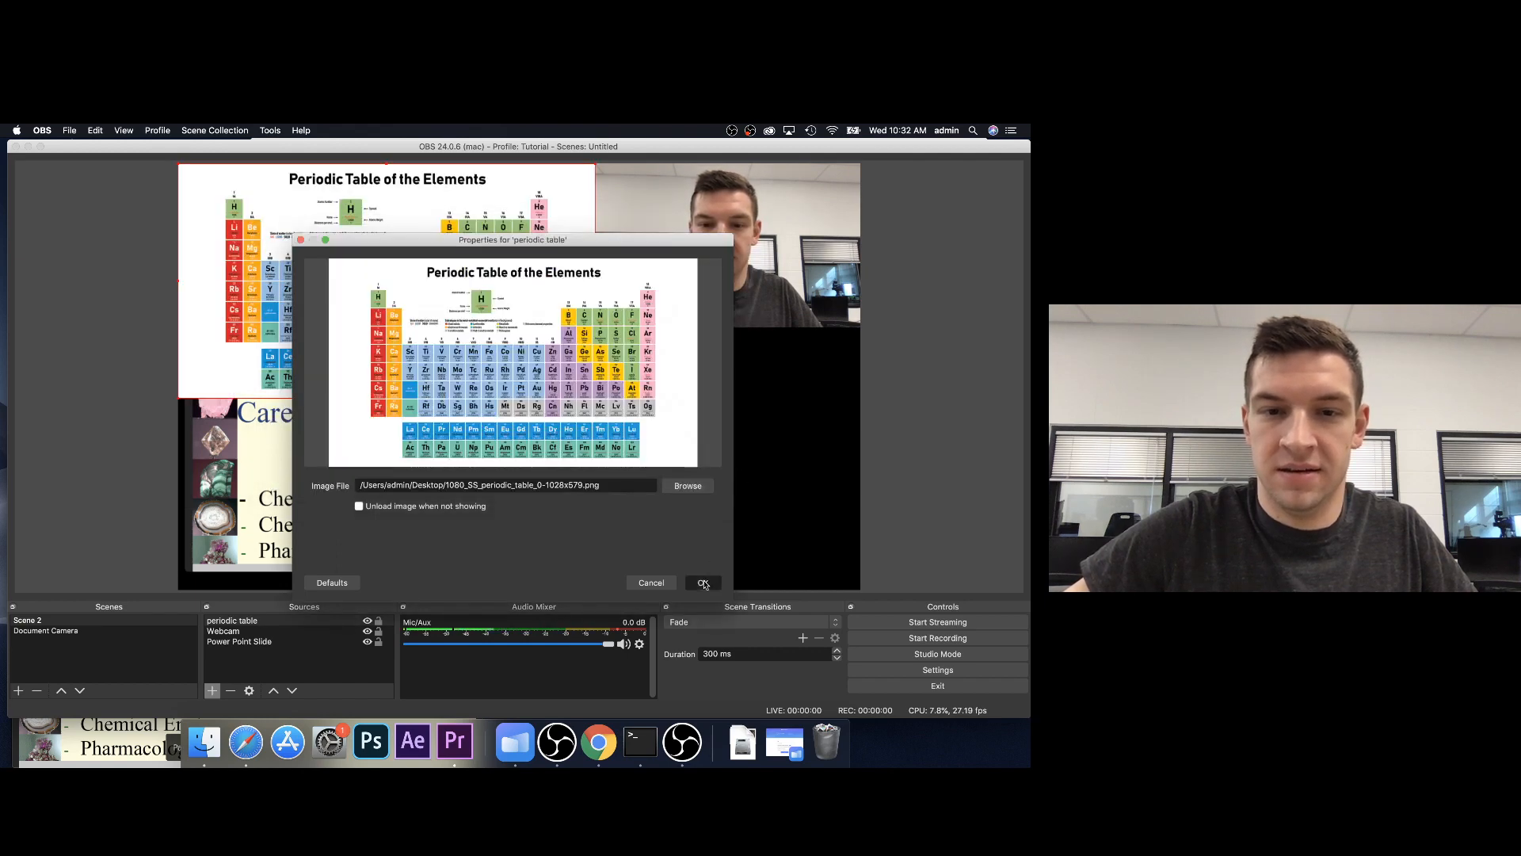
{"action": "left_click", "coordinate": [704, 583]}
Step: Shrink the periodic table image and place it on the right just below the webcam
{"action": "left_click_drag", "start_coordinate": [478, 356], "coordinate": [690, 503]}
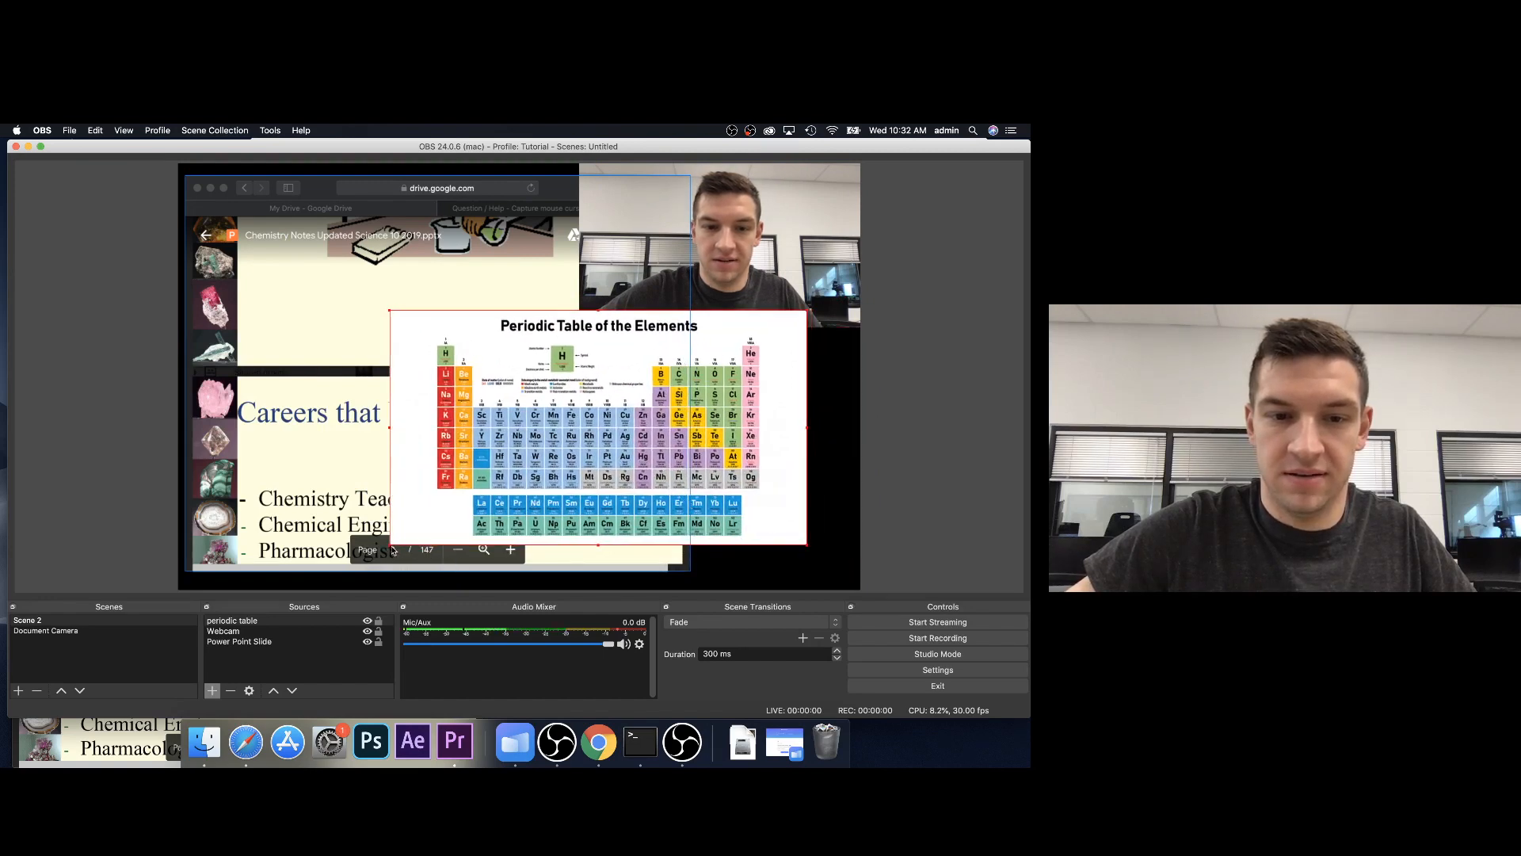
{"action": "left_click_drag", "start_coordinate": [392, 550], "coordinate": [509, 478]}
{"action": "left_click_drag", "start_coordinate": [583, 427], "coordinate": [648, 448]}
{"action": "left_click", "coordinate": [506, 483]}
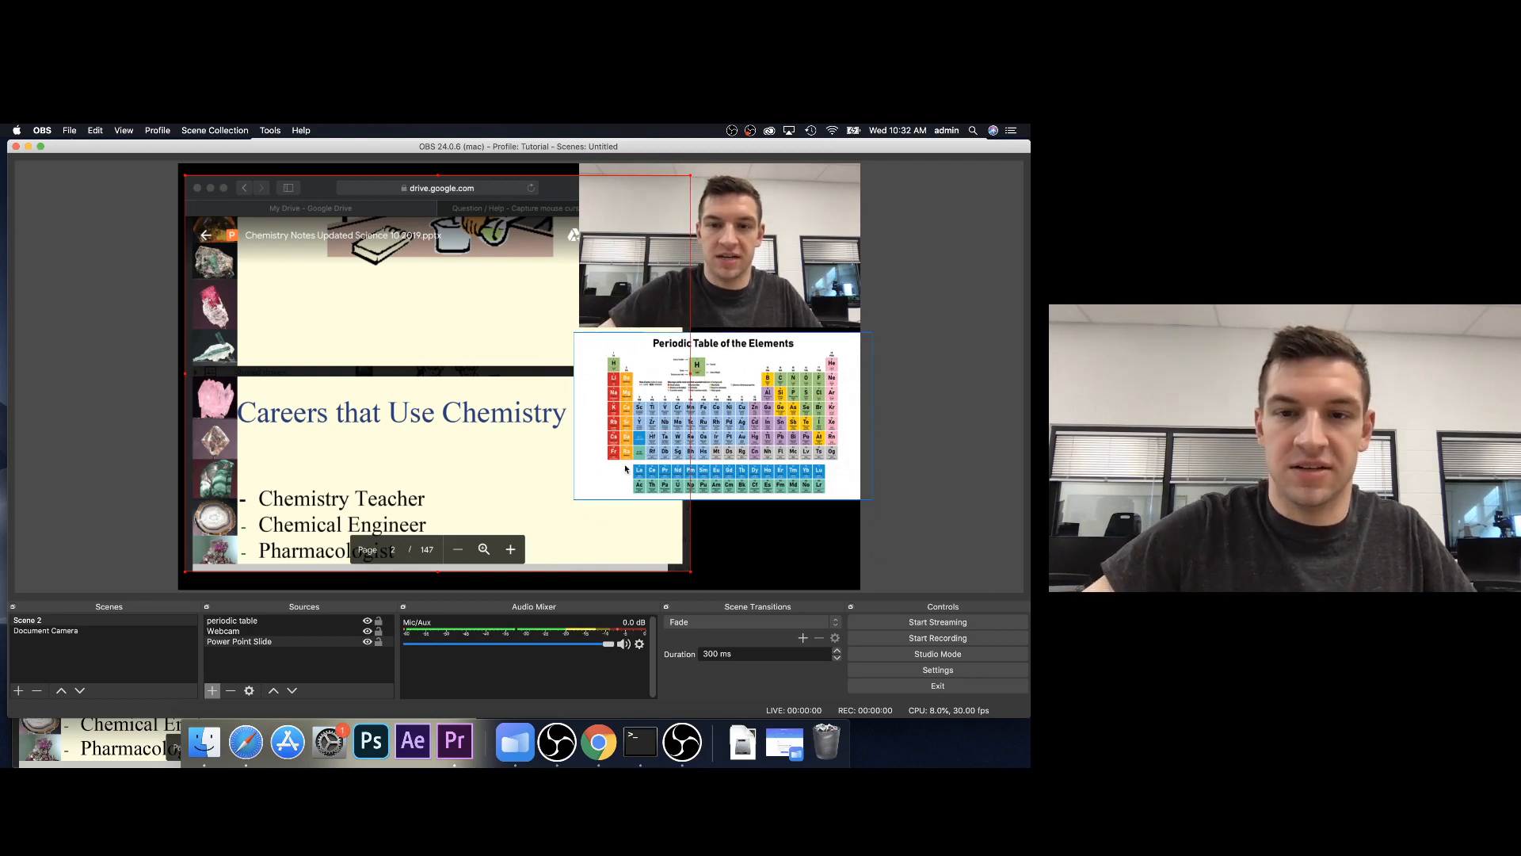
{"action": "mouse_move", "coordinate": [625, 468]}
{"action": "left_mouse_down"}
{"action": "mouse_move", "coordinate": [584, 486]}
{"action": "mouse_move", "coordinate": [648, 567]}
{"action": "mouse_move", "coordinate": [613, 481]}
{"action": "left_mouse_up"}
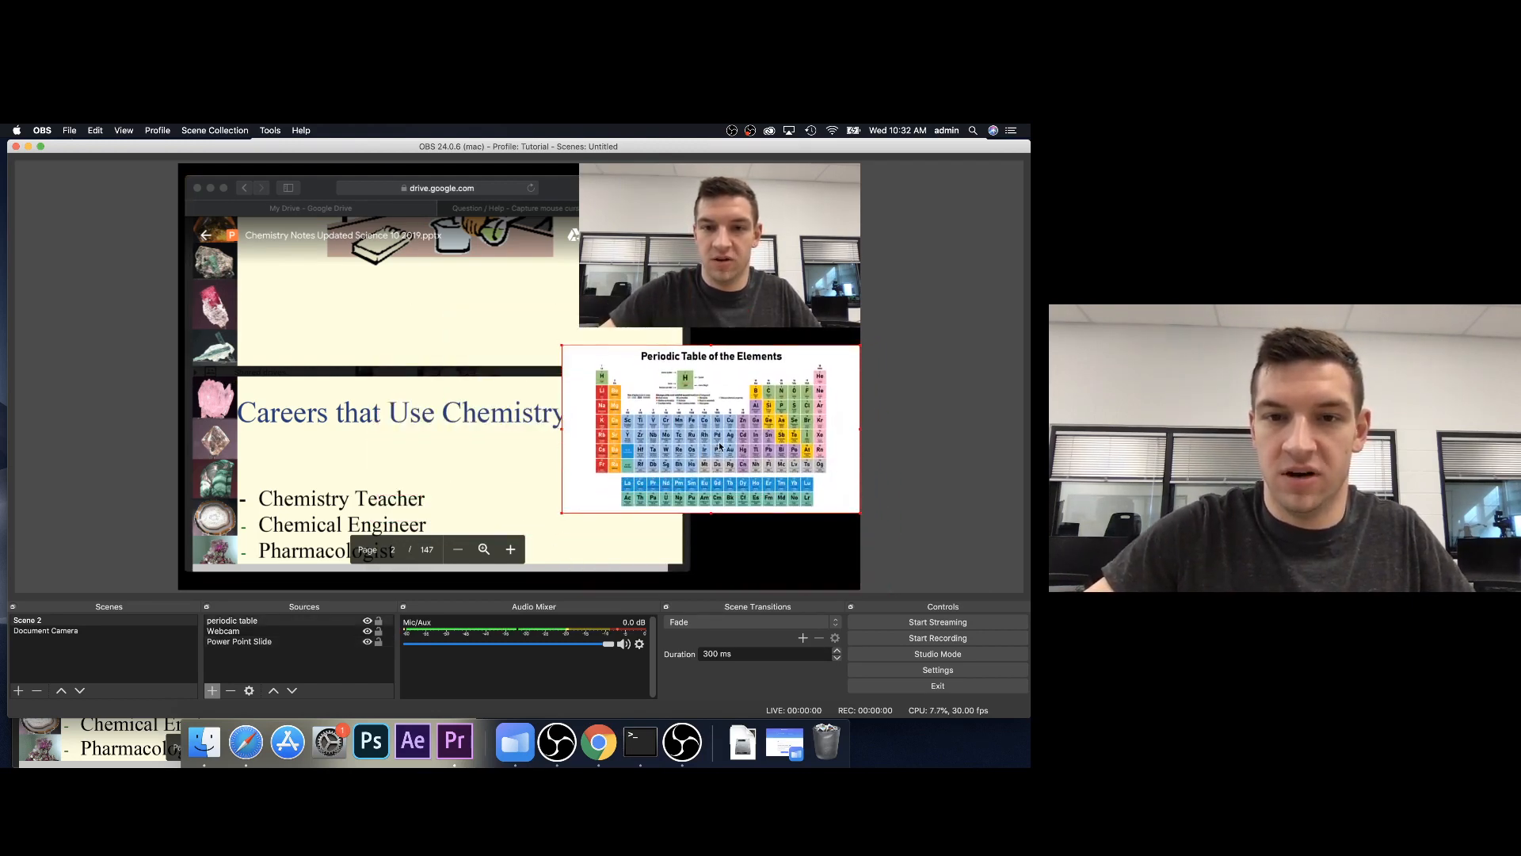
{"action": "left_click_drag", "start_coordinate": [719, 446], "coordinate": [716, 437]}
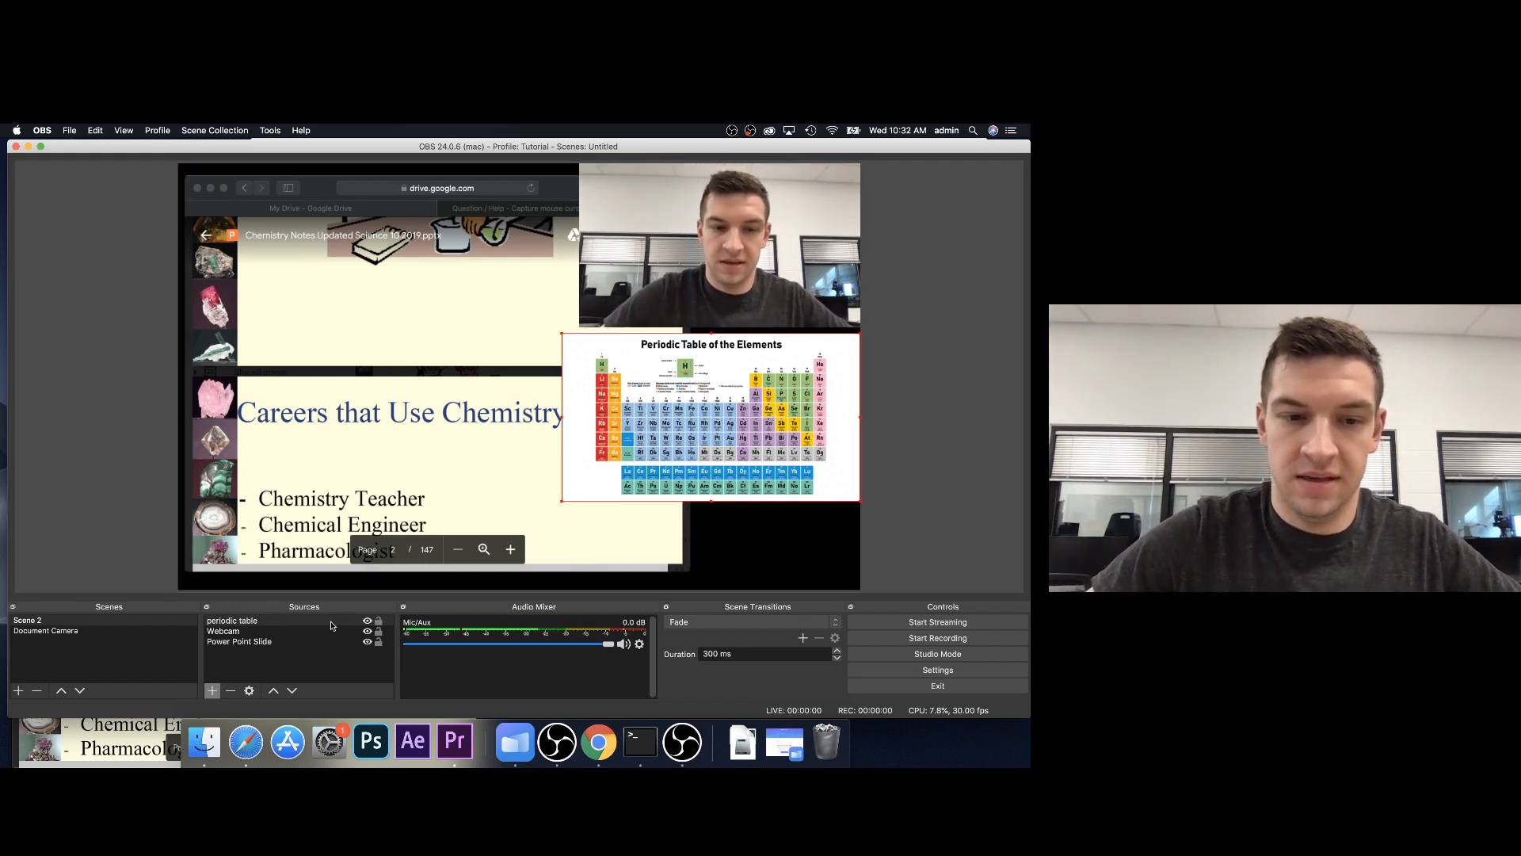
Step: Toggle the periodic table and Power Point Slide sources' visibility, leaving both shown
{"action": "left_click", "coordinate": [367, 622]}
{"action": "left_click", "coordinate": [367, 622]}
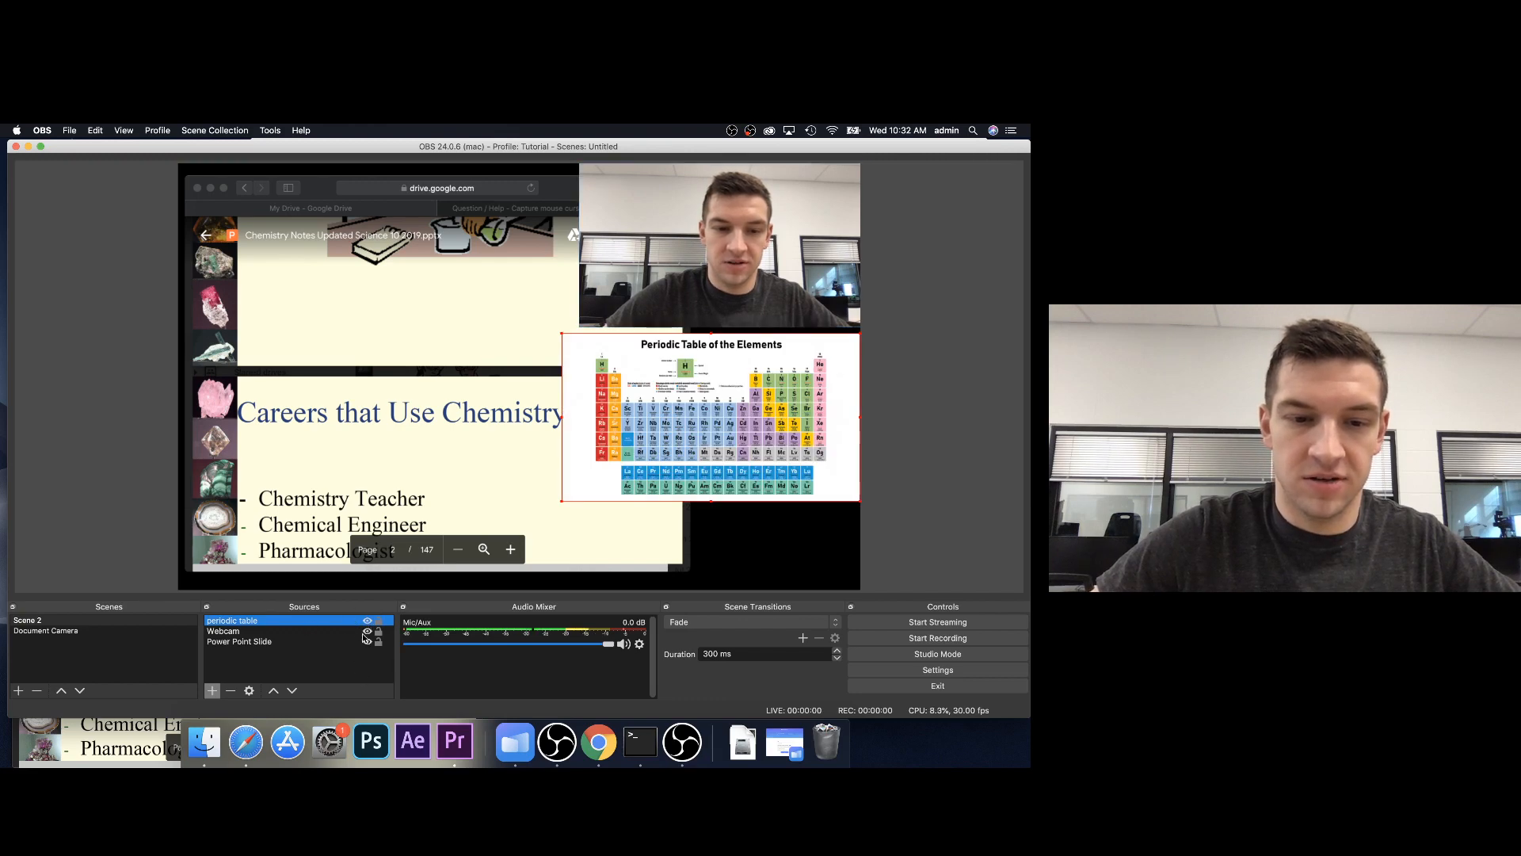
{"action": "left_click", "coordinate": [368, 622]}
{"action": "left_click", "coordinate": [367, 641]}
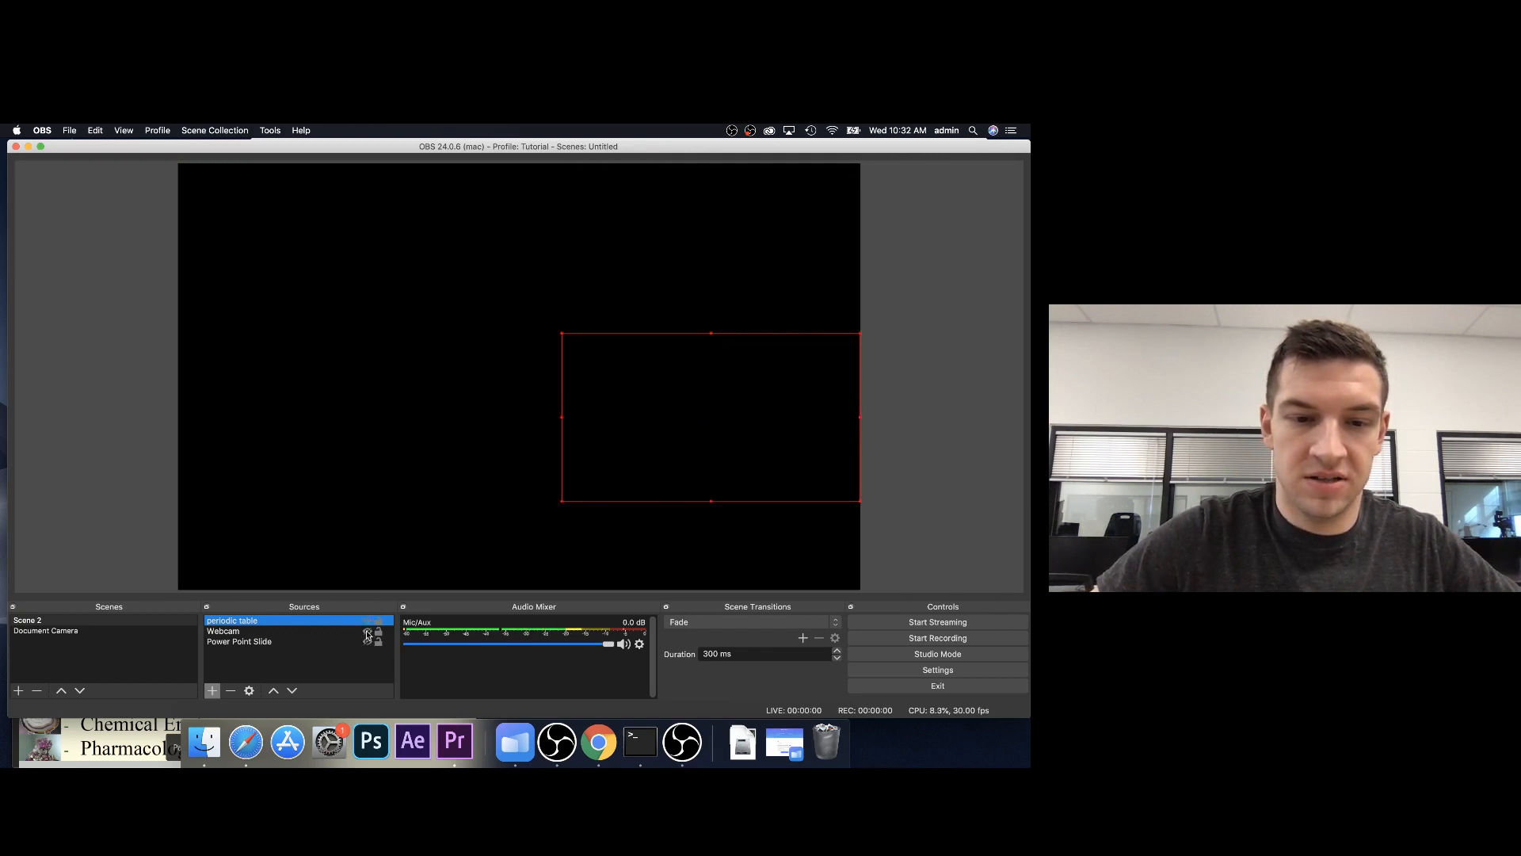
{"action": "left_click", "coordinate": [367, 641]}
{"action": "left_click", "coordinate": [367, 622]}
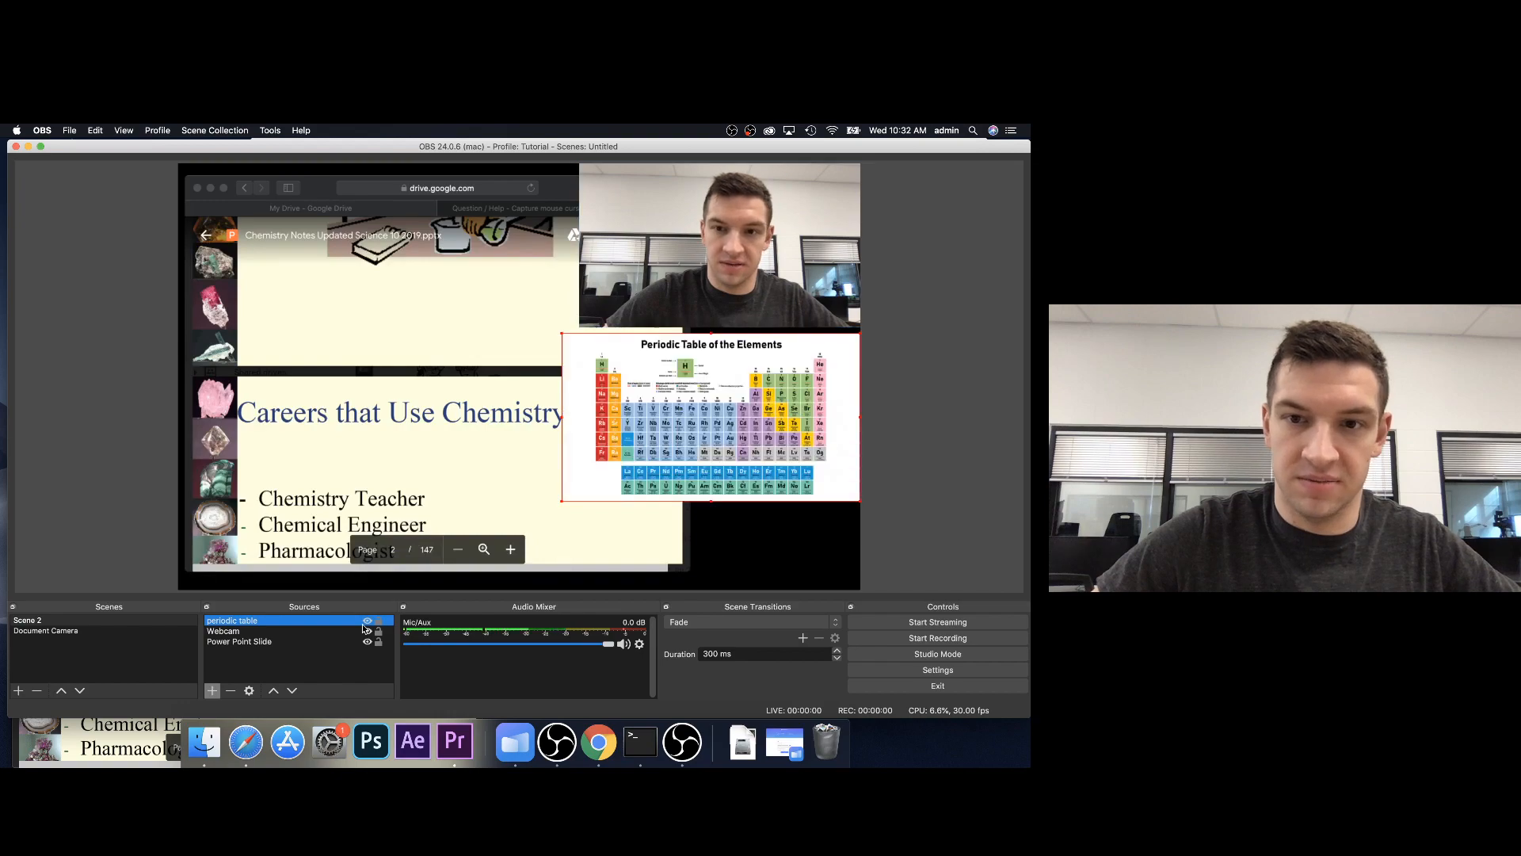
{"action": "left_click", "coordinate": [89, 631]}
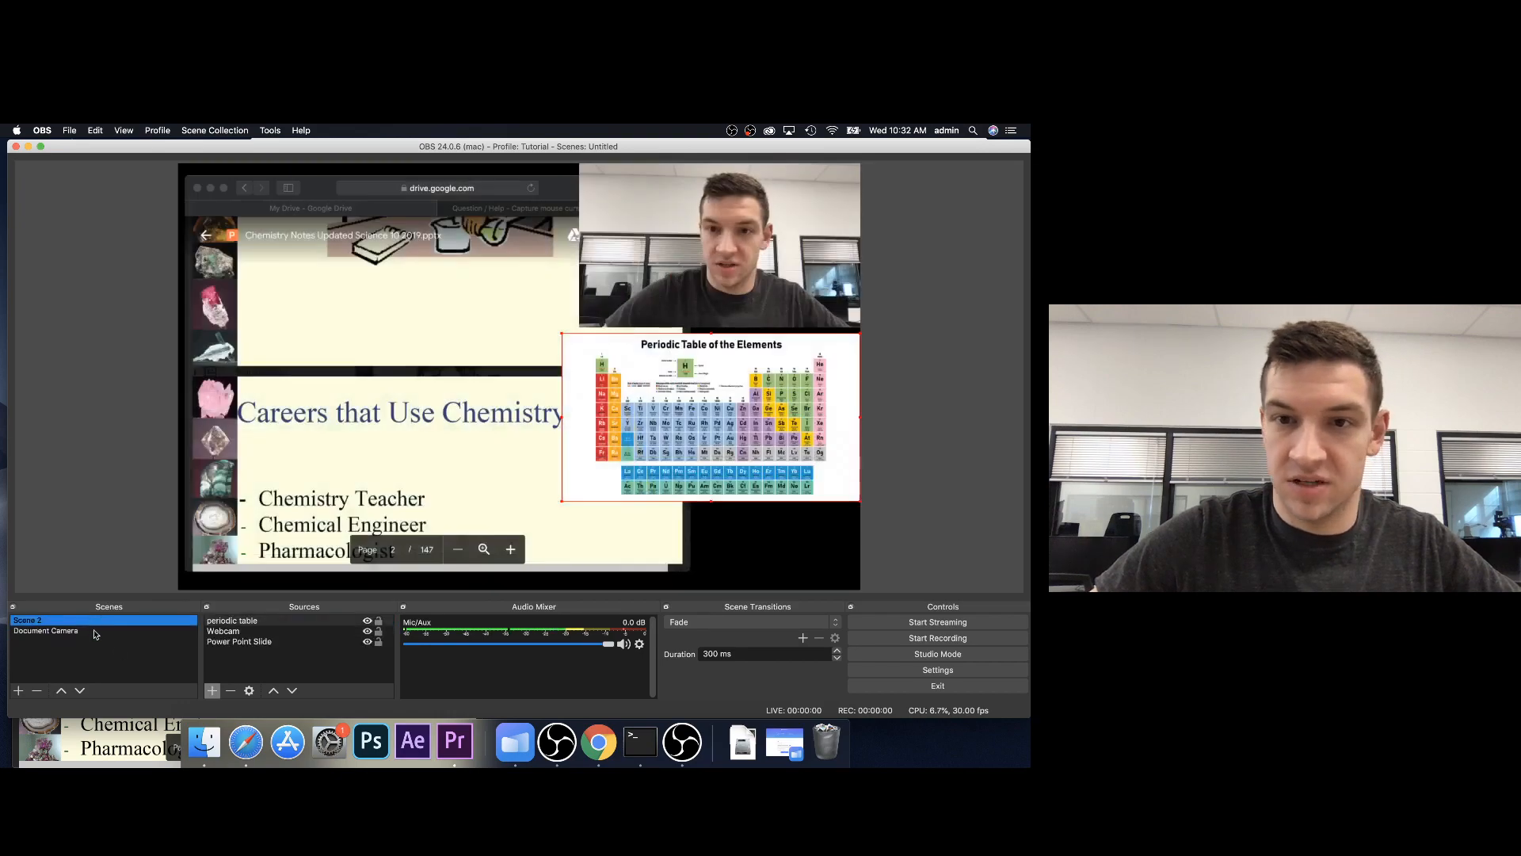
Step: Switch to the Document Camera scene, then back to Scene 2
{"action": "left_click", "coordinate": [96, 632]}
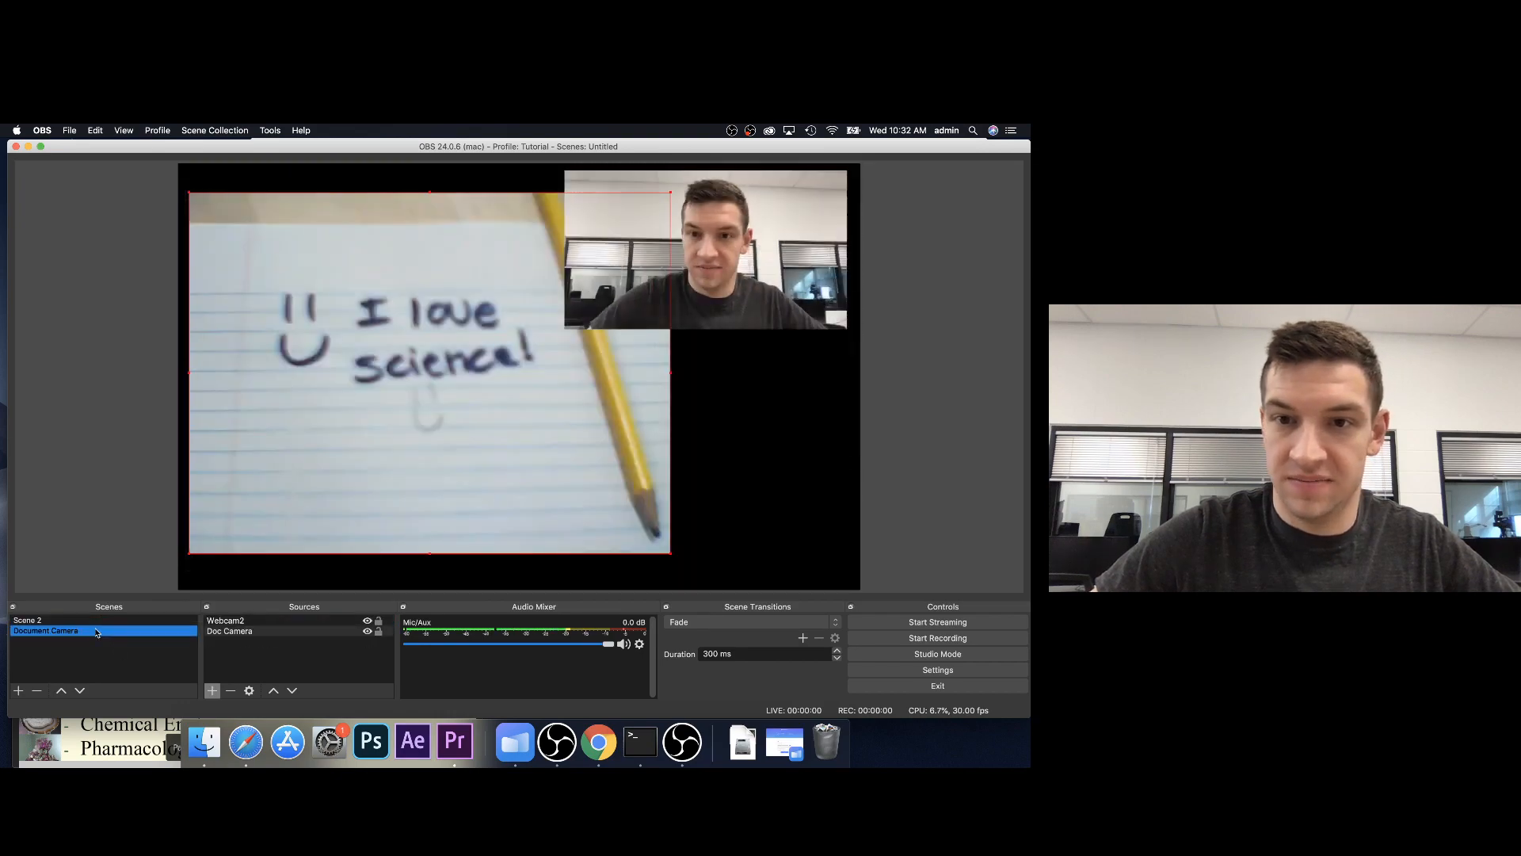
{"action": "left_click", "coordinate": [93, 621]}
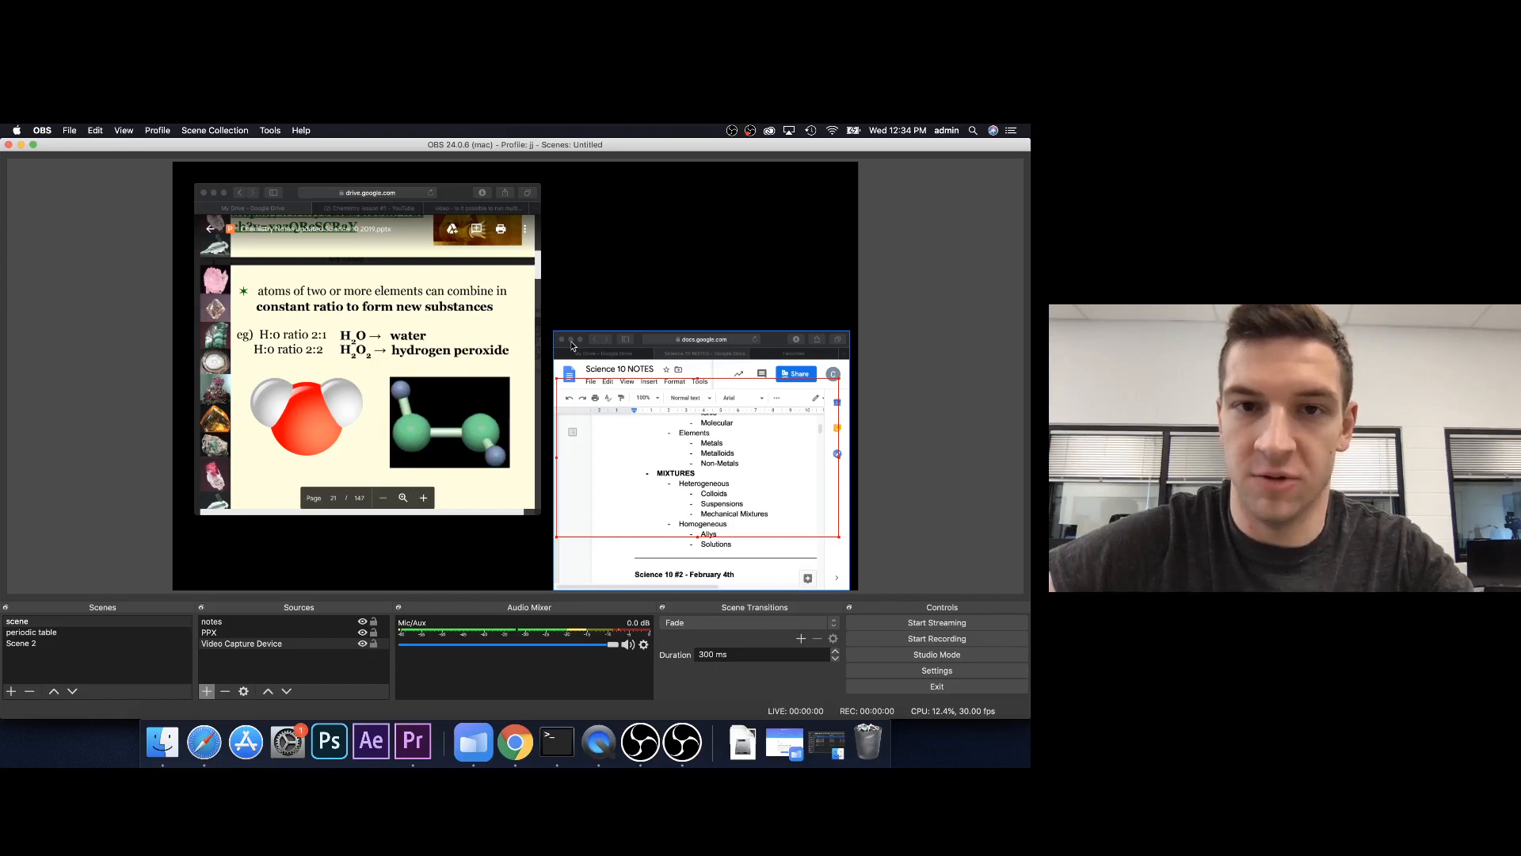
Step: Open Settings and browse the Stream, Output, Audio, Video, Hotkeys and Advanced pages, returning to Output
{"action": "left_click", "coordinate": [955, 675]}
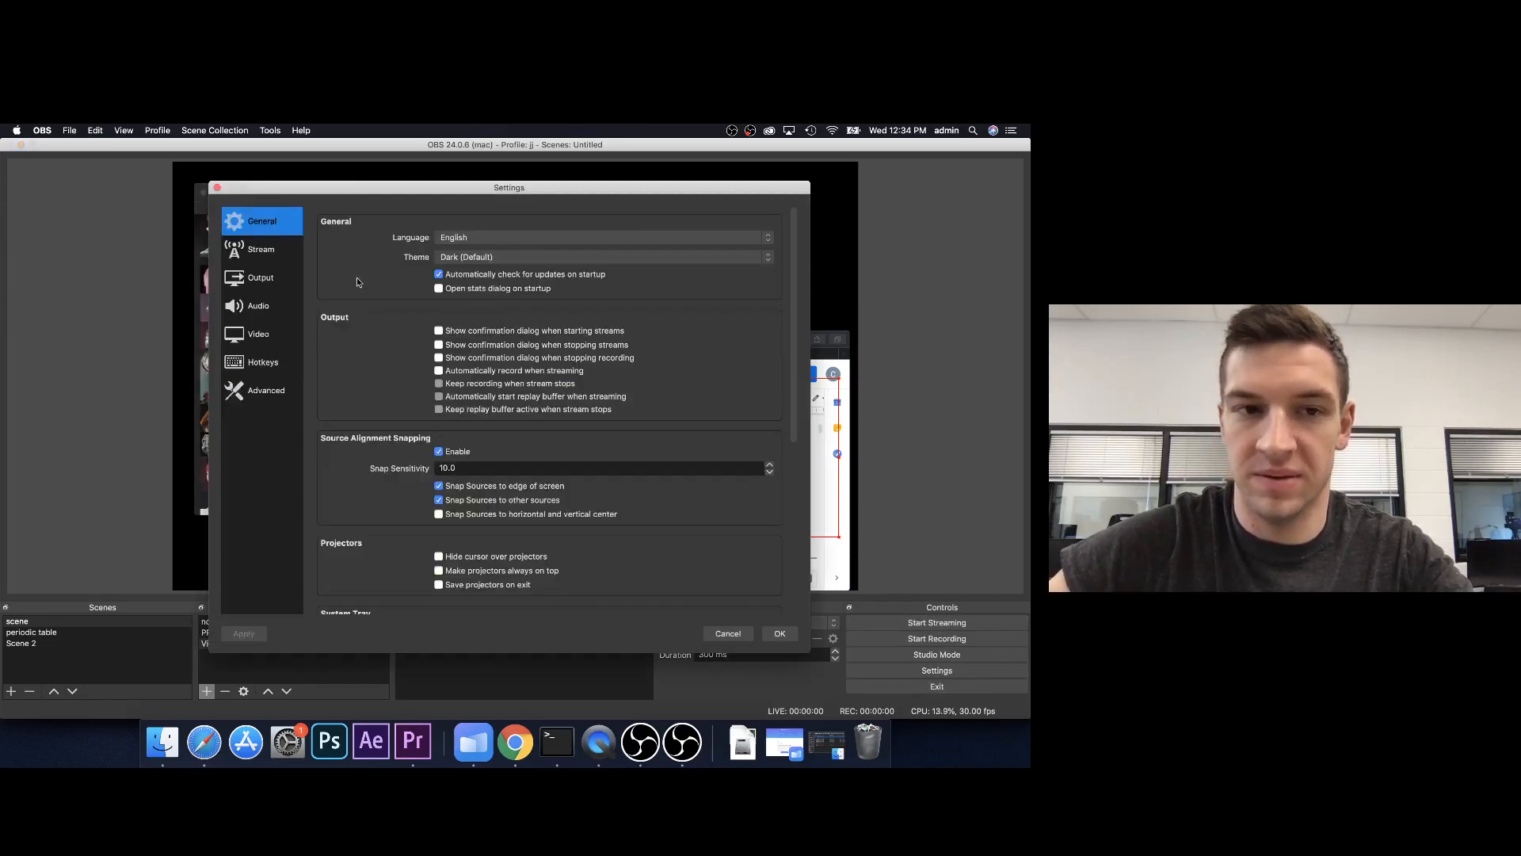
{"action": "left_click", "coordinate": [269, 252]}
{"action": "left_click", "coordinate": [271, 280]}
{"action": "left_click", "coordinate": [275, 315]}
{"action": "left_click", "coordinate": [277, 340]}
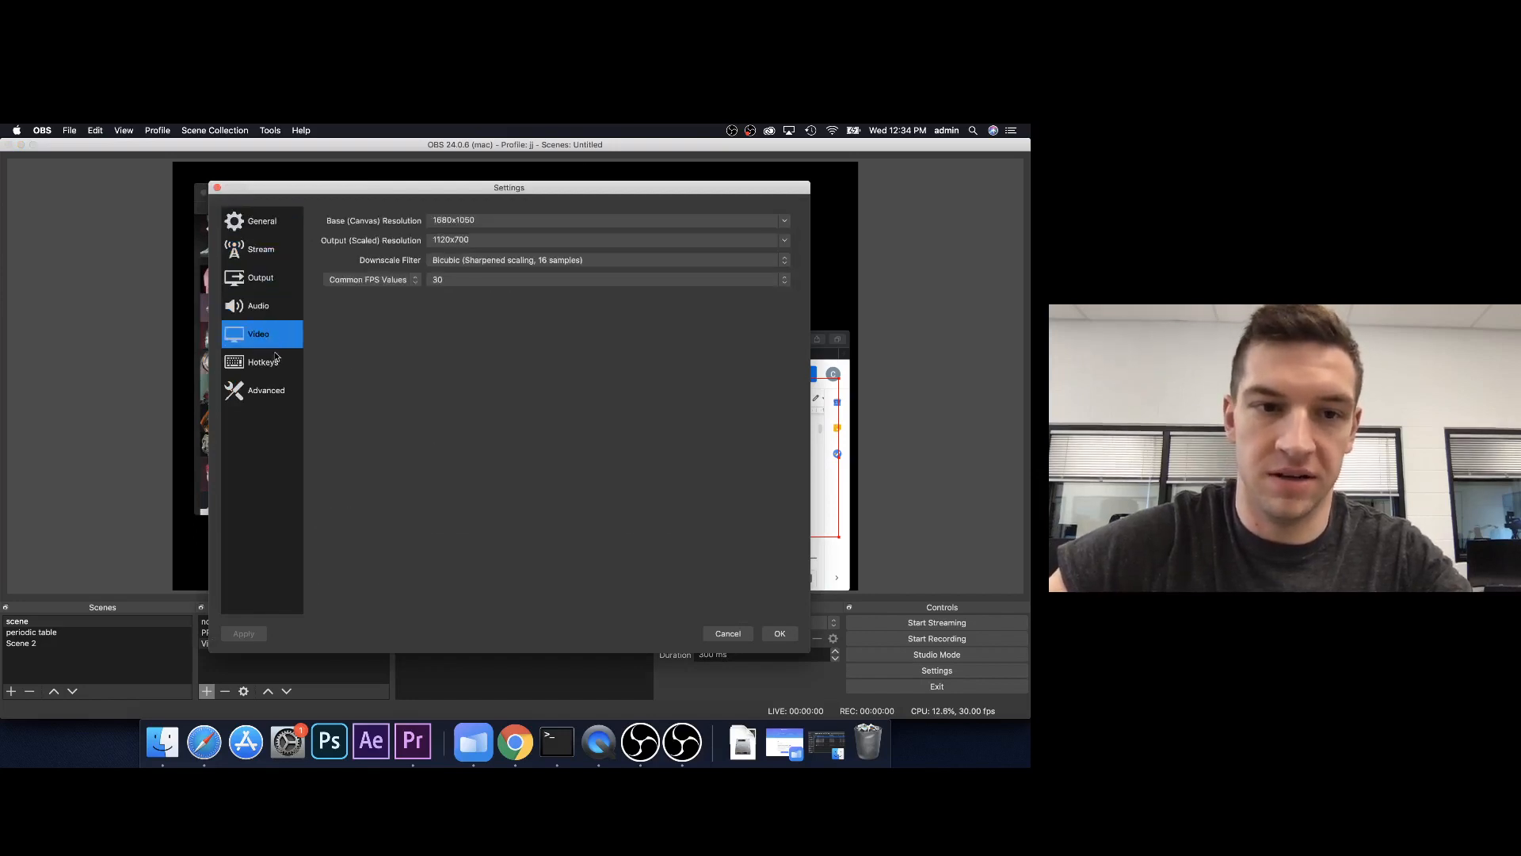
{"action": "left_click", "coordinate": [273, 371]}
{"action": "left_click", "coordinate": [278, 392]}
{"action": "left_click", "coordinate": [270, 284]}
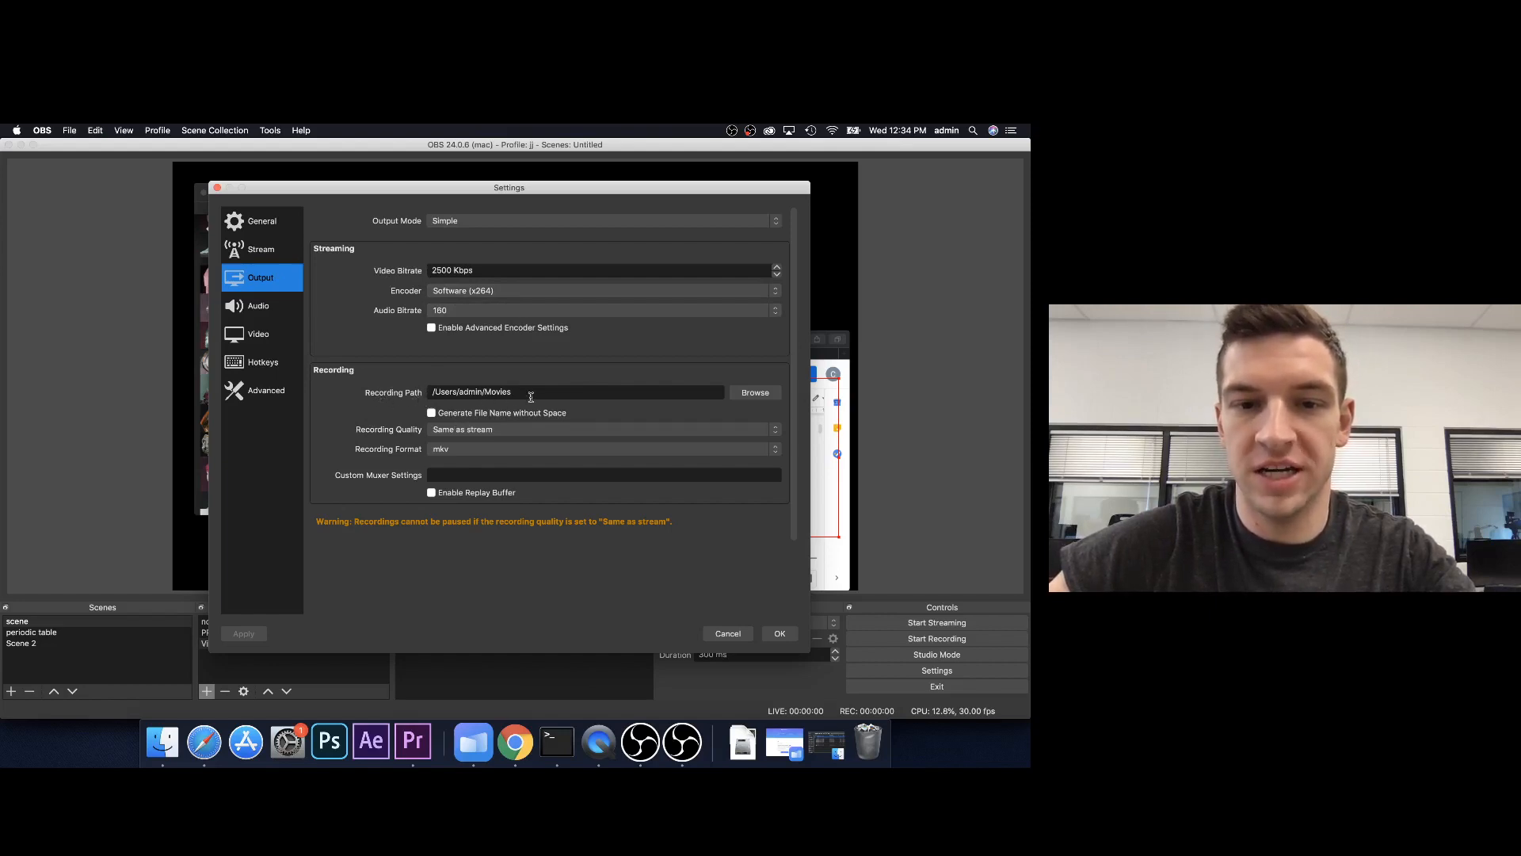
Step: Set recordings to save on the Desktop as High Quality, Medium File Size mp4, and apply
{"action": "left_click", "coordinate": [746, 393]}
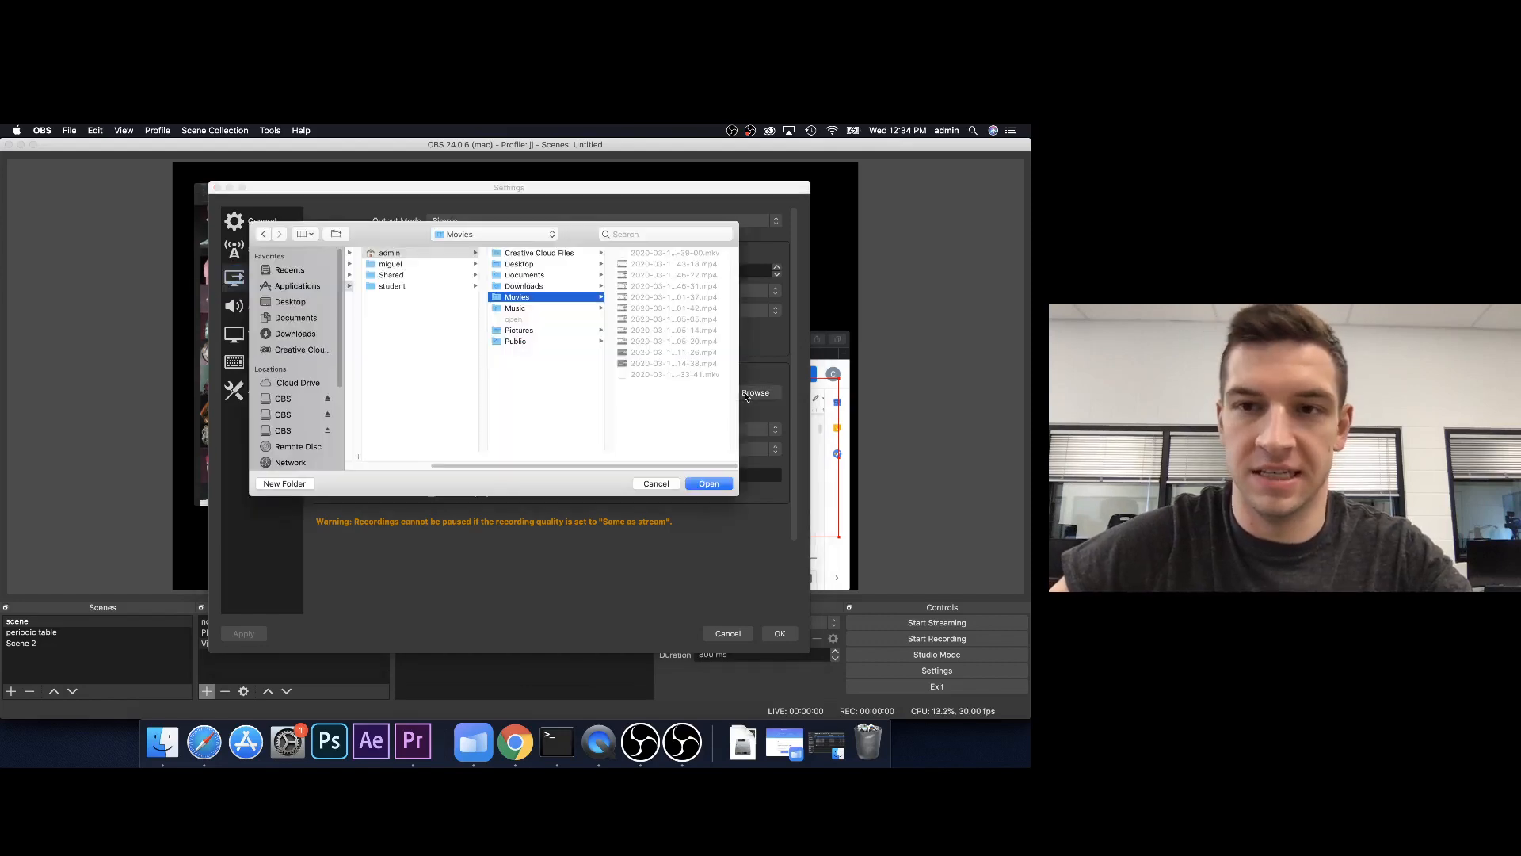
{"action": "left_click", "coordinate": [289, 302]}
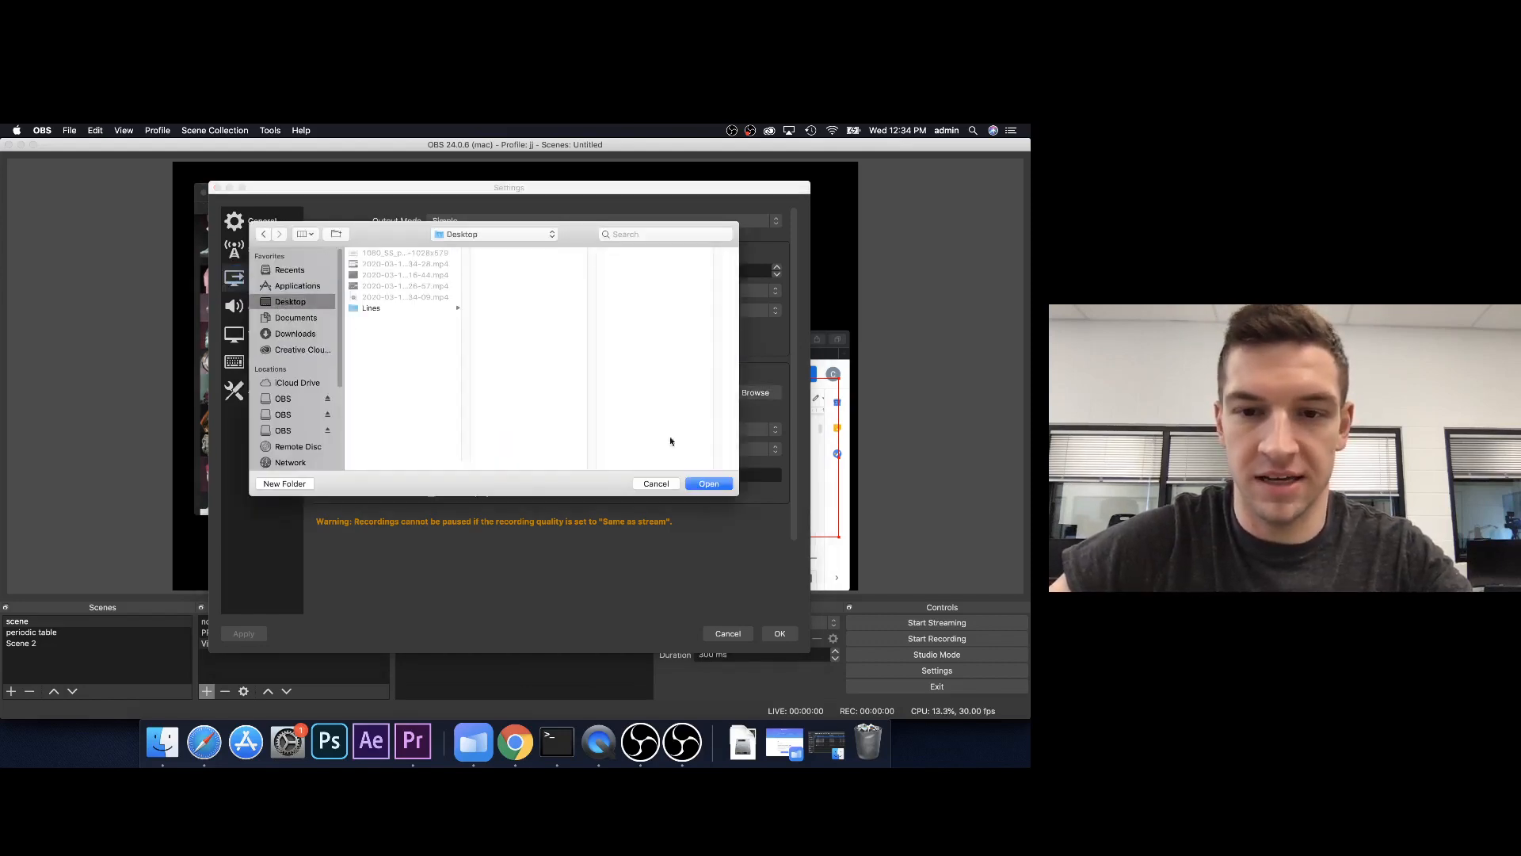
{"action": "left_click", "coordinate": [707, 484]}
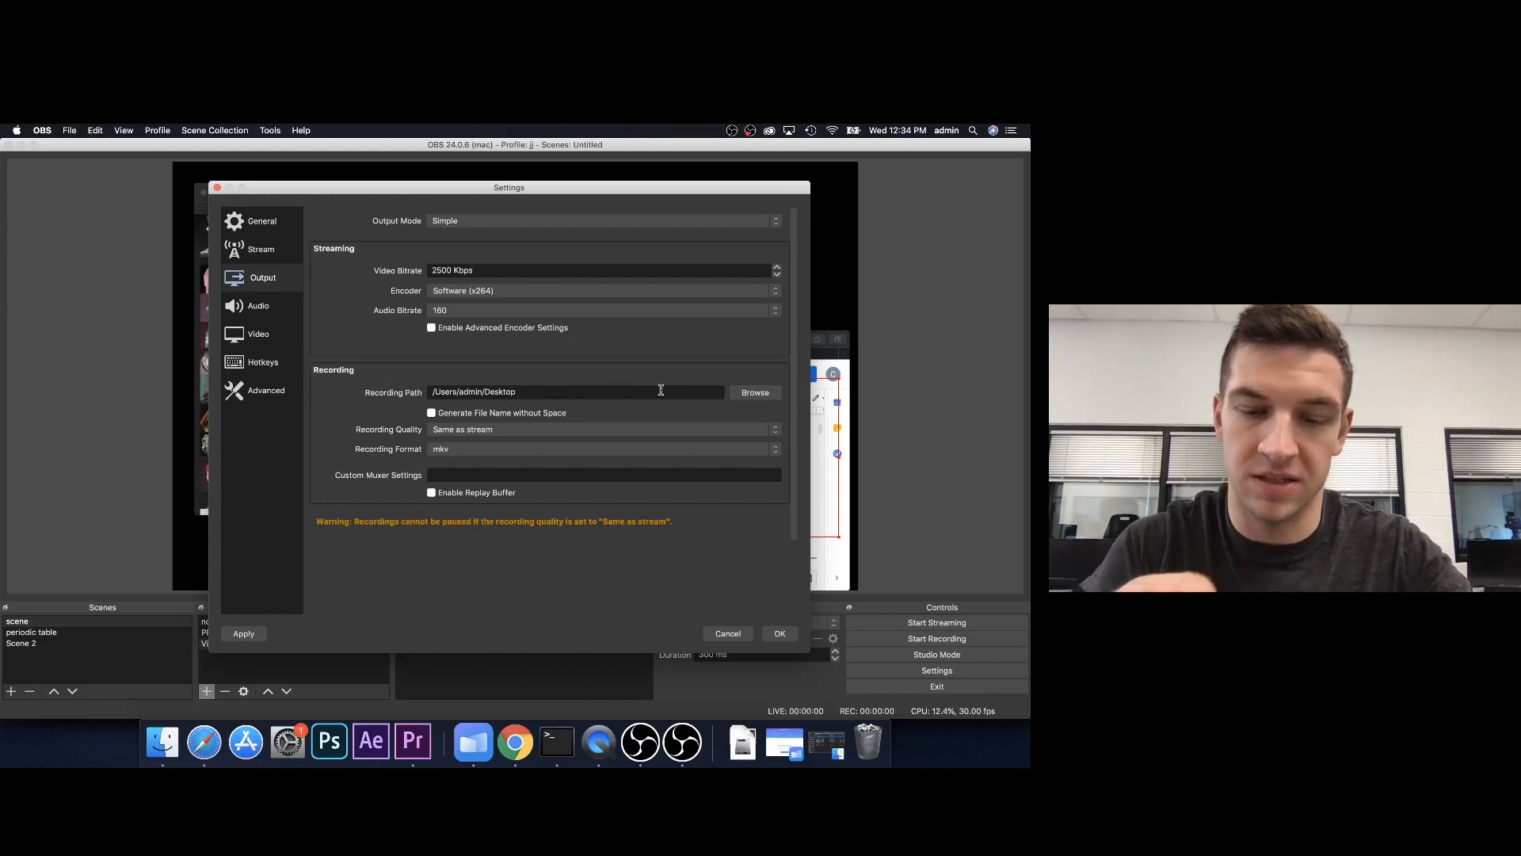
{"action": "left_click", "coordinate": [490, 432]}
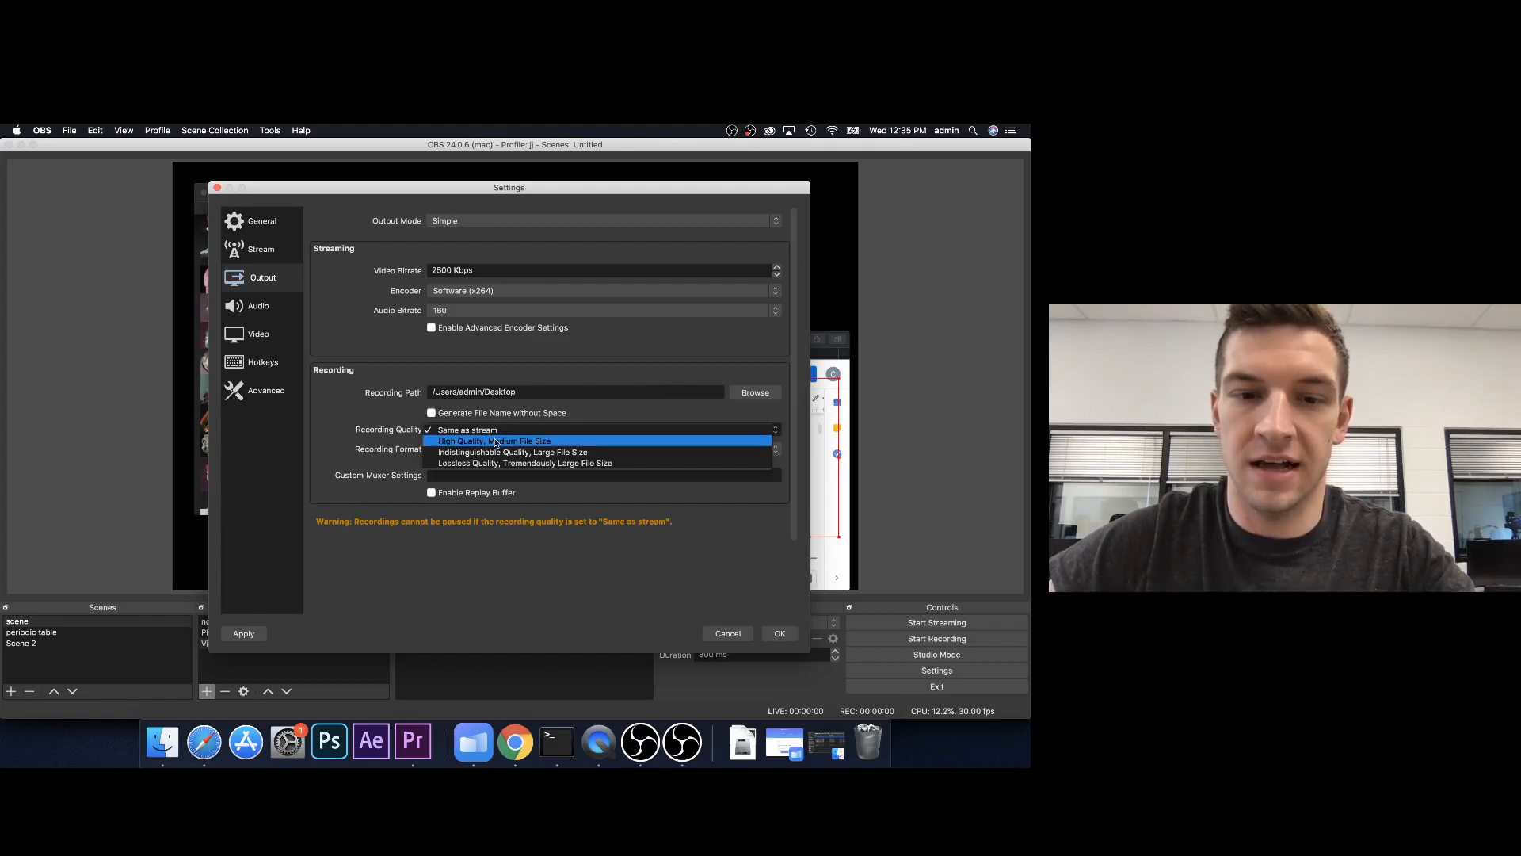
{"action": "left_click", "coordinate": [499, 443]}
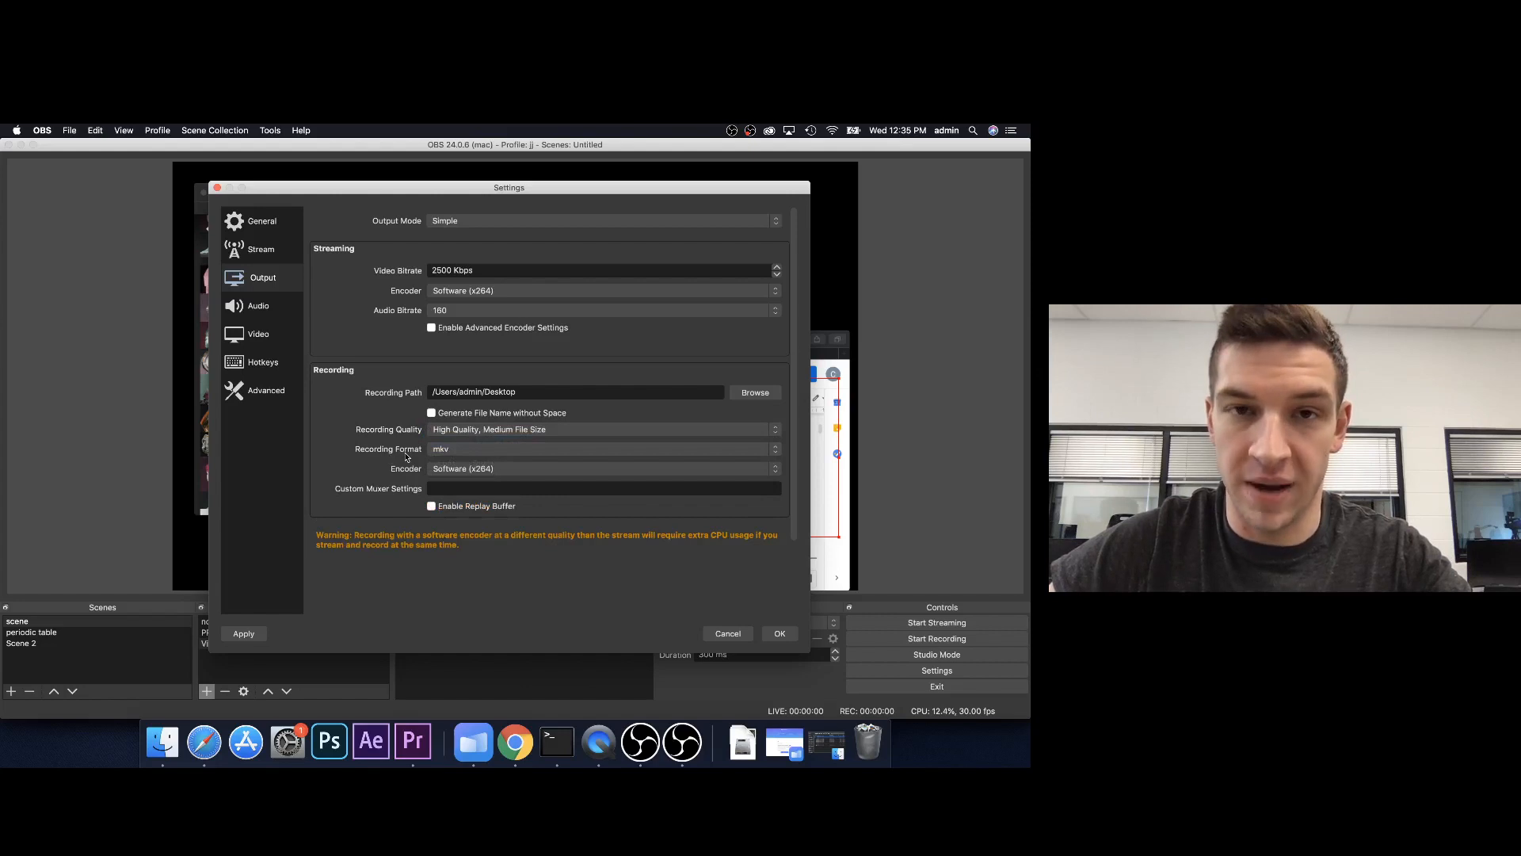
{"action": "left_click", "coordinate": [442, 449]}
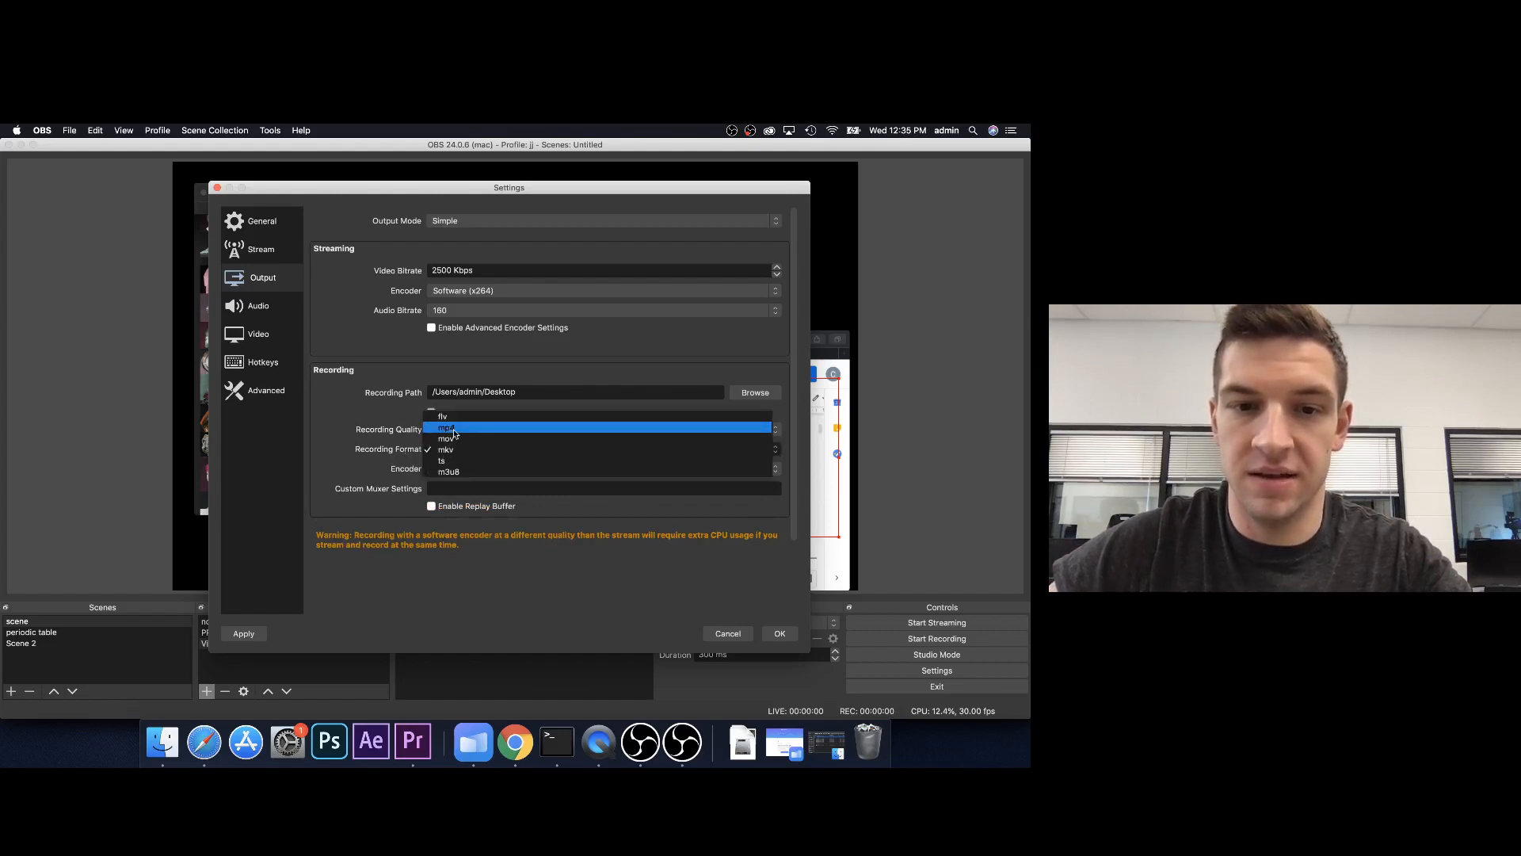
{"action": "left_click", "coordinate": [454, 433]}
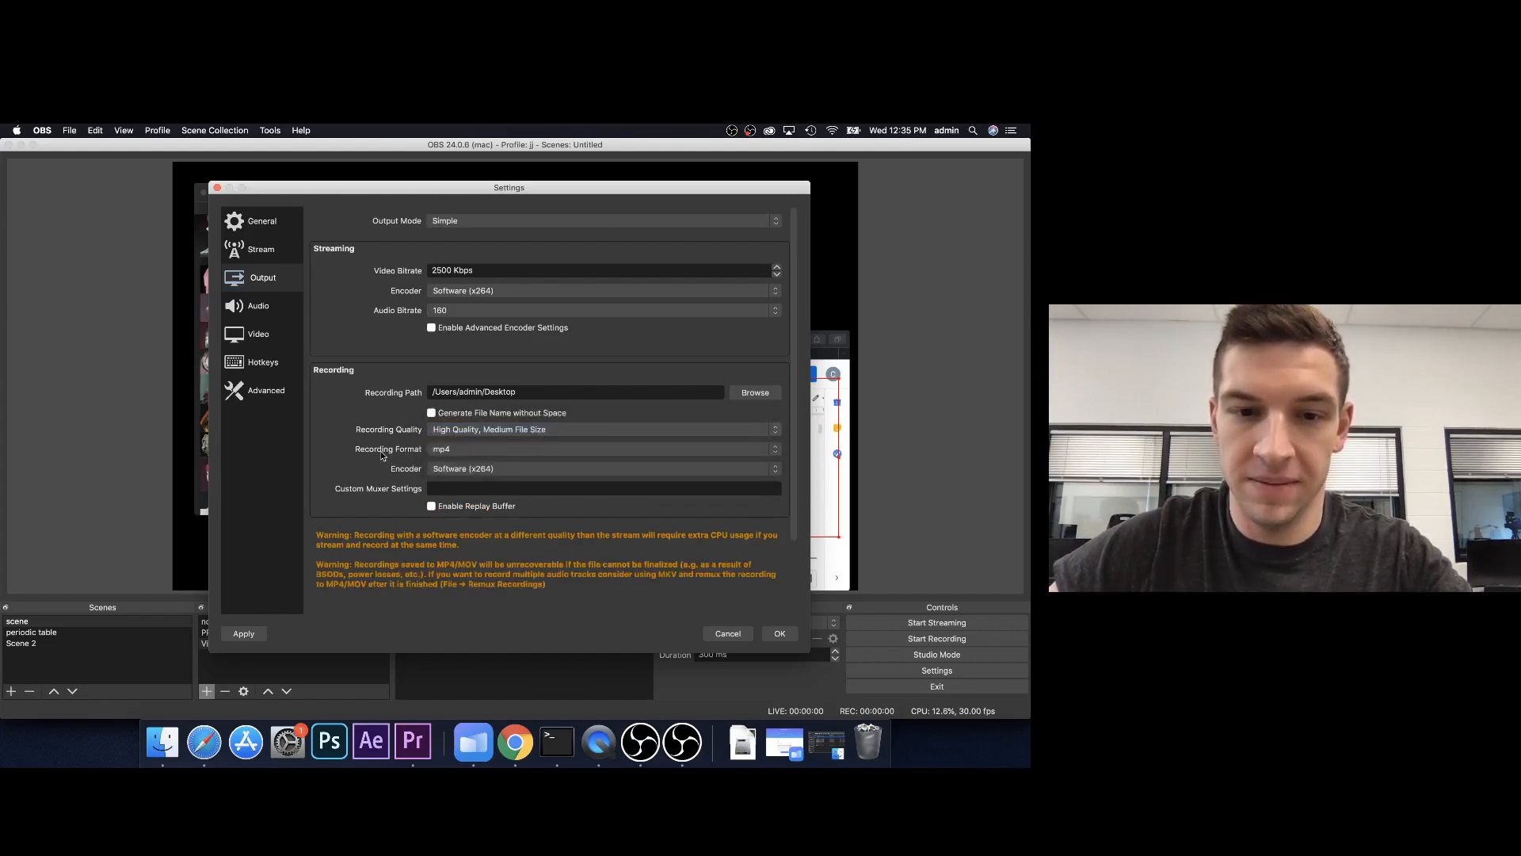
{"action": "left_click", "coordinate": [780, 631]}
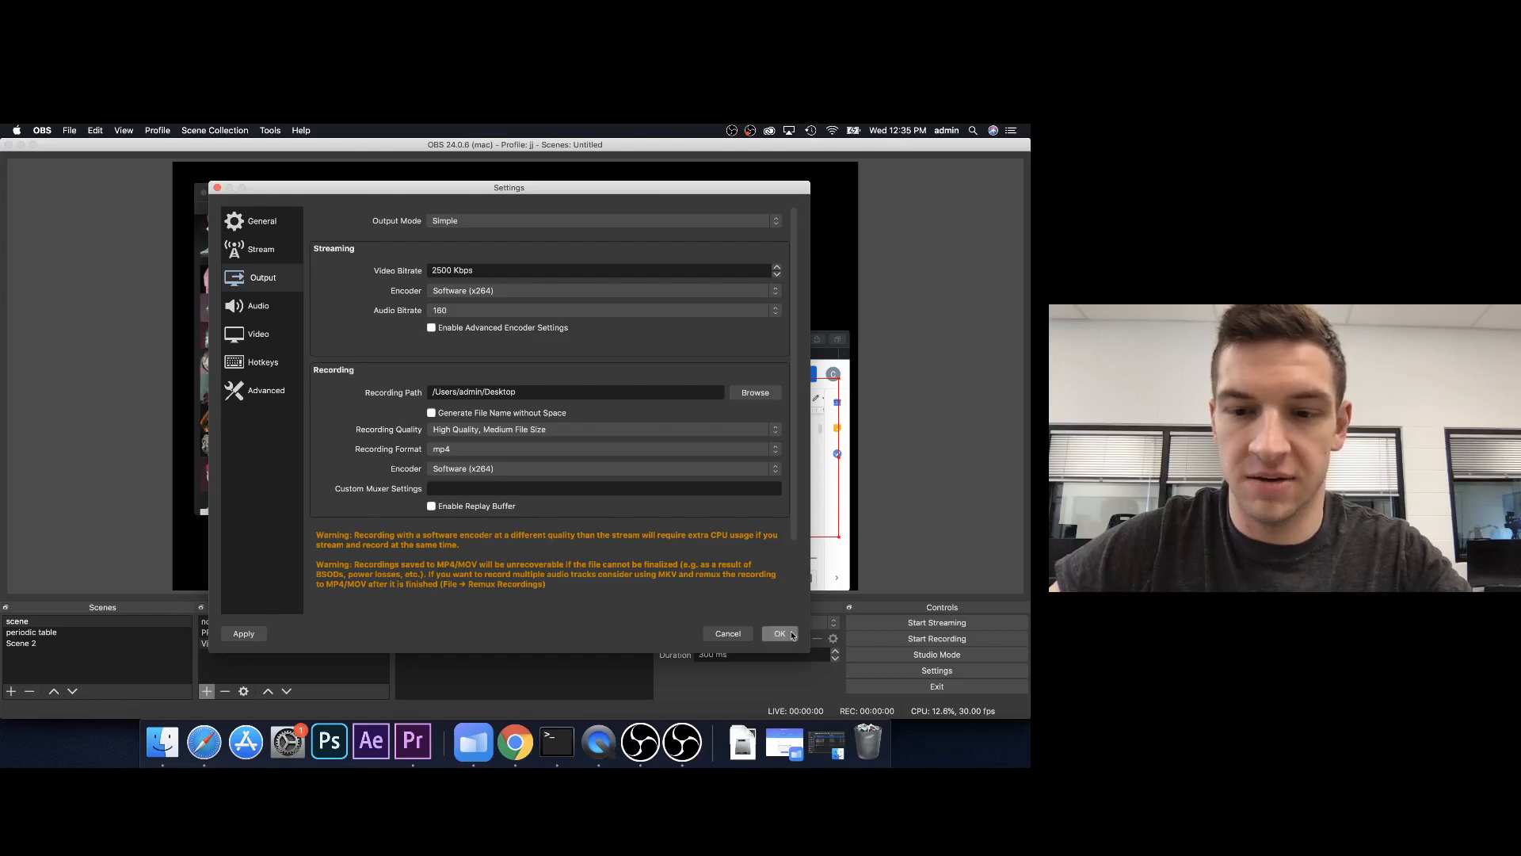
Step: Start recording, move the webcam above the notes, and try the periodic table and Scene 2 scenes
{"action": "left_click", "coordinate": [928, 644]}
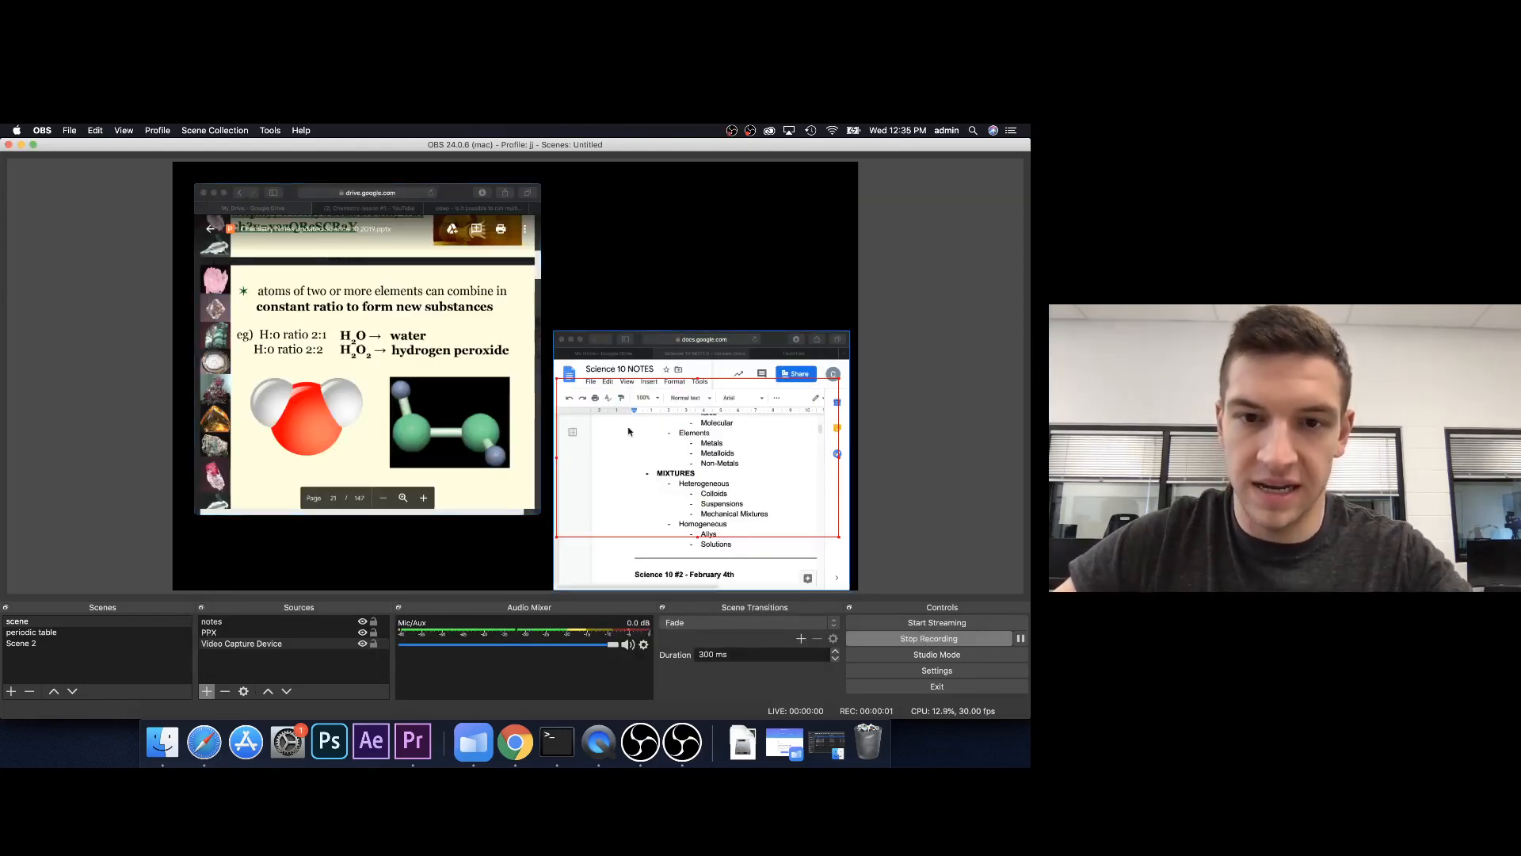
{"action": "left_click_drag", "start_coordinate": [671, 458], "coordinate": [676, 253]}
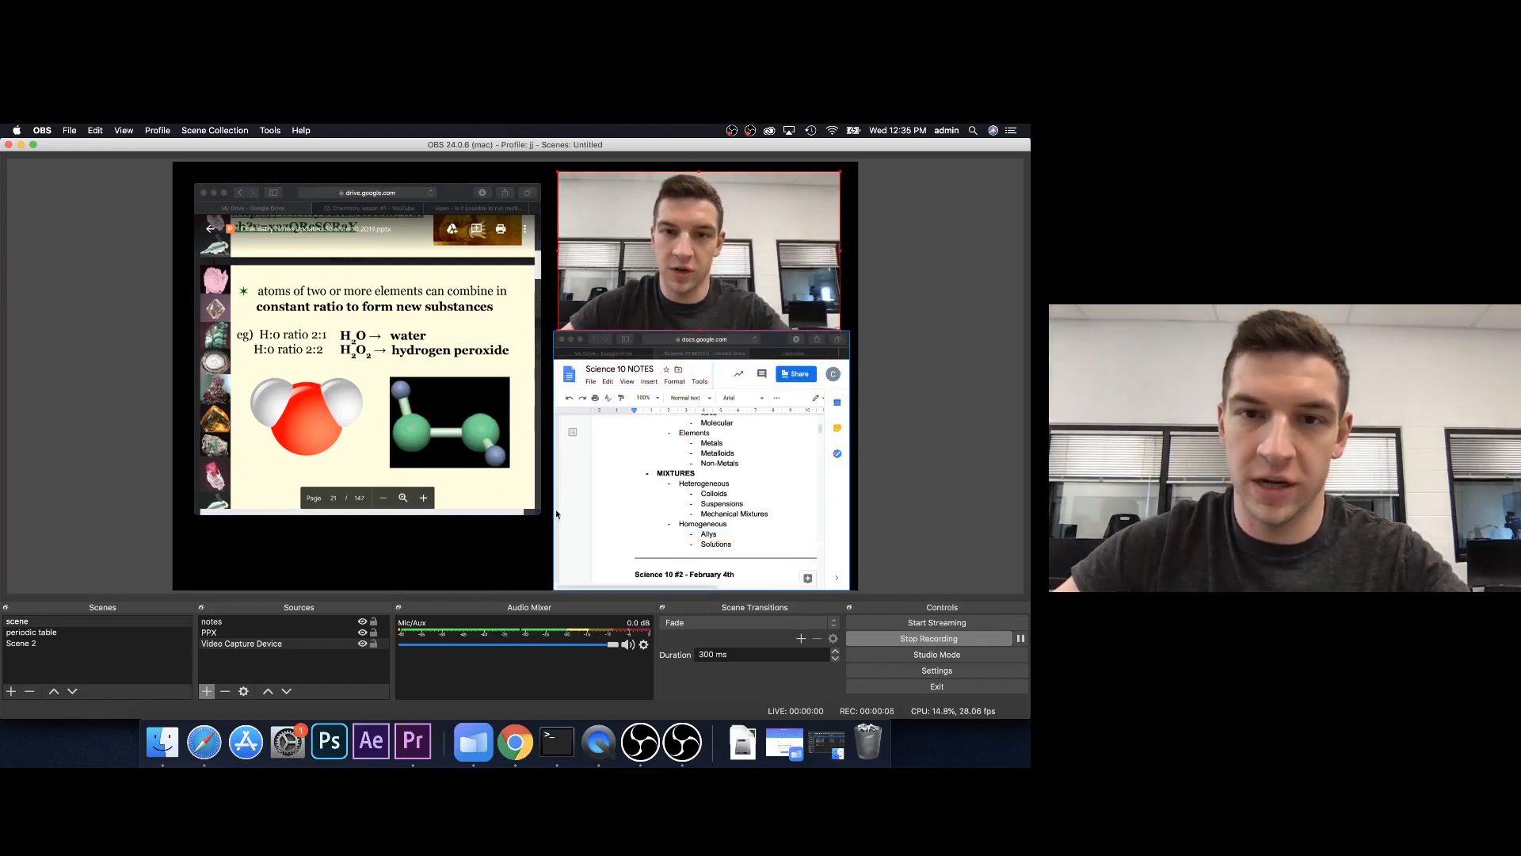
{"action": "left_click", "coordinate": [33, 633]}
{"action": "left_click_drag", "start_coordinate": [381, 301], "coordinate": [509, 384]}
{"action": "left_click", "coordinate": [34, 643]}
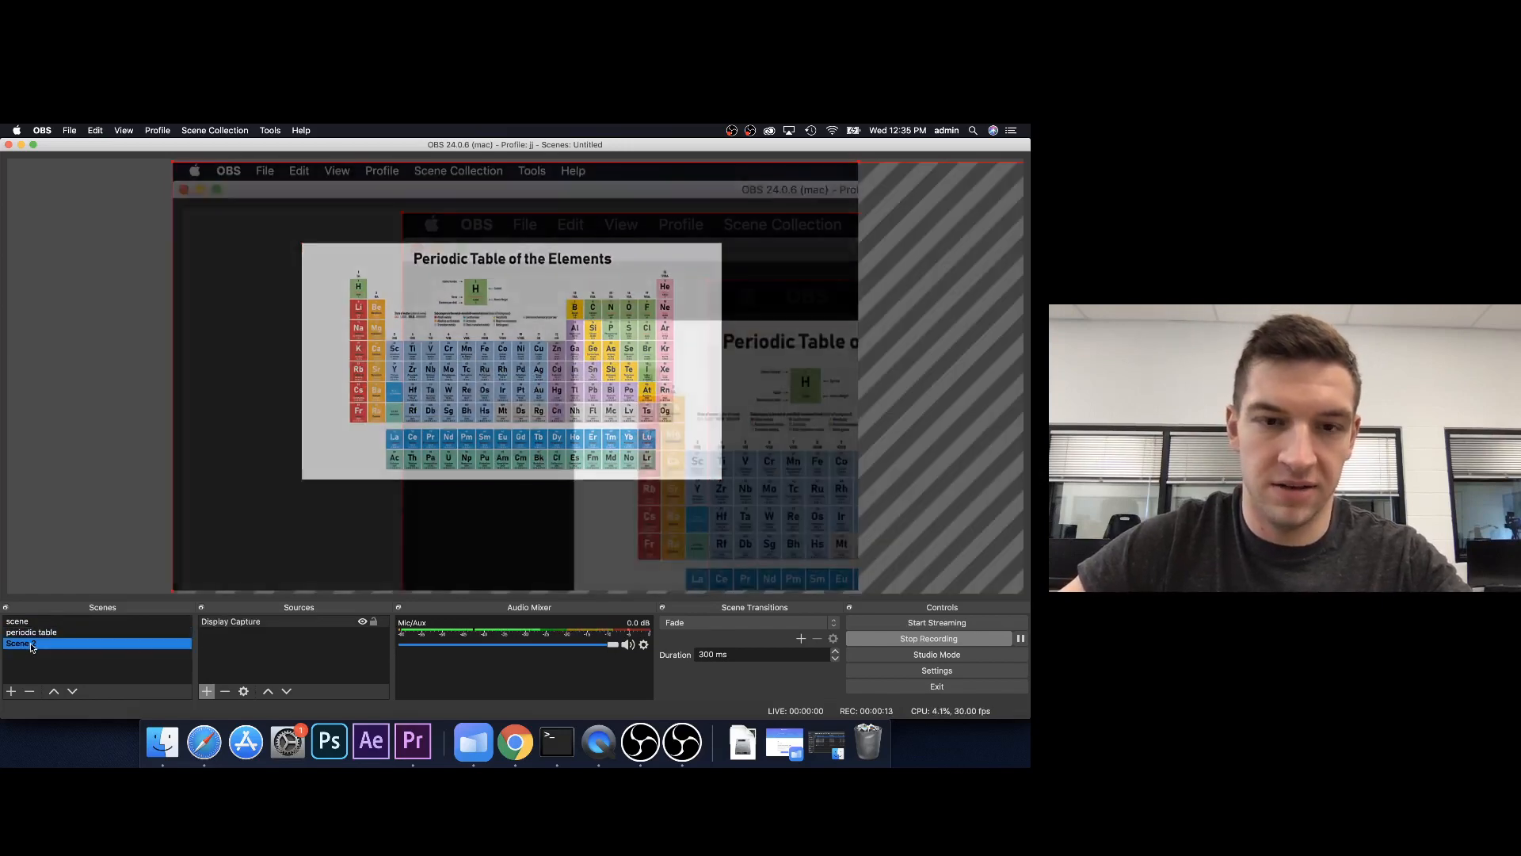
{"action": "left_click", "coordinate": [43, 622]}
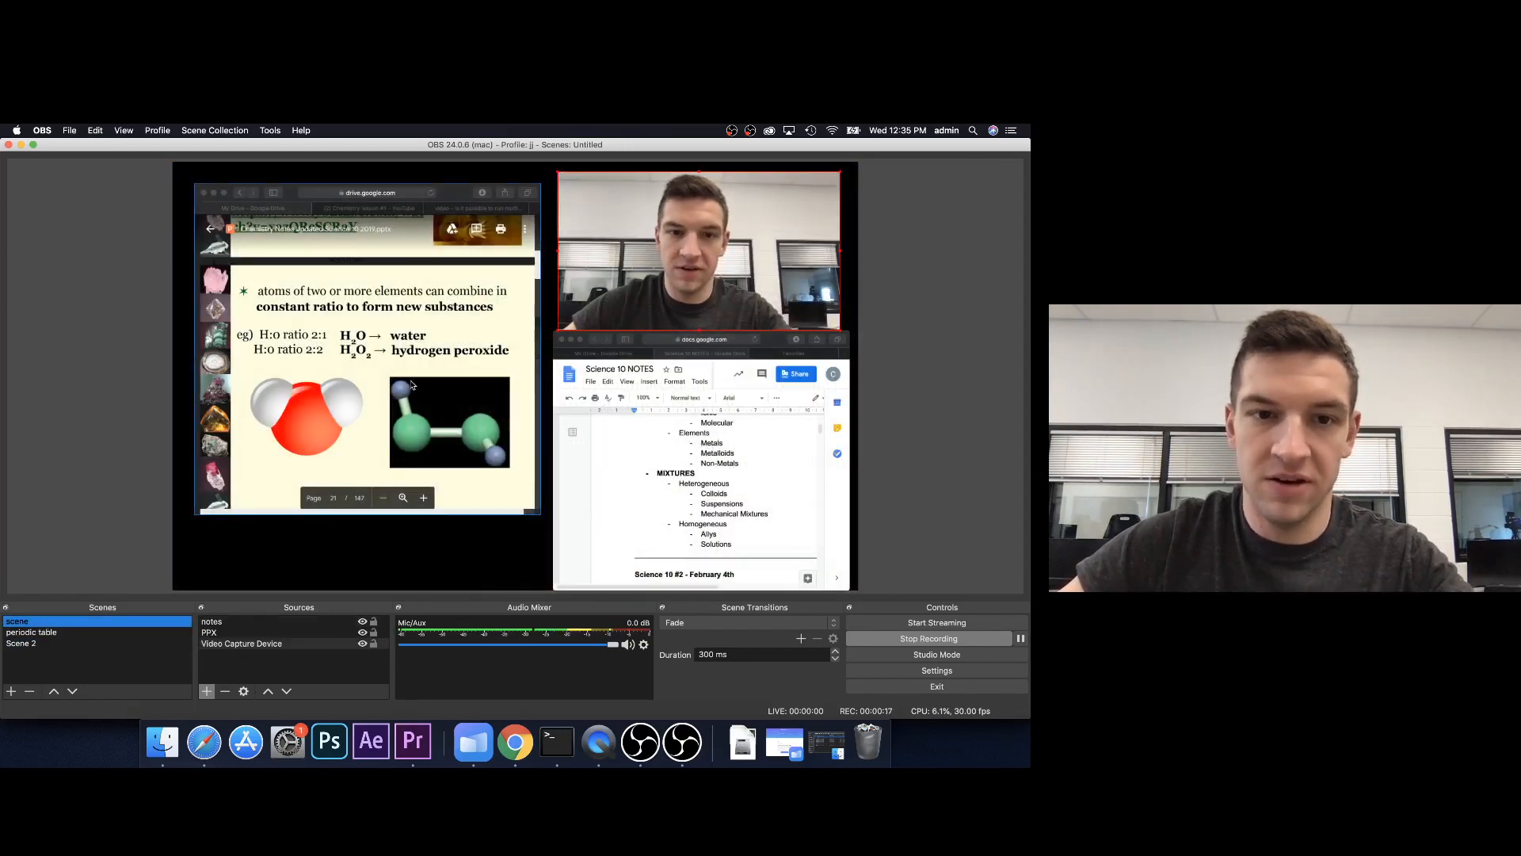
Step: Demo the Google Drive slides and scroll the Science 10 NOTES document while recording, then return to OBS
{"action": "left_click", "coordinate": [203, 741]}
{"action": "scroll", "coordinate": [255, 375], "scroll_direction": "up", "scroll_amount": 2}
{"action": "scroll", "coordinate": [256, 376], "scroll_direction": "up", "scroll_amount": 10}
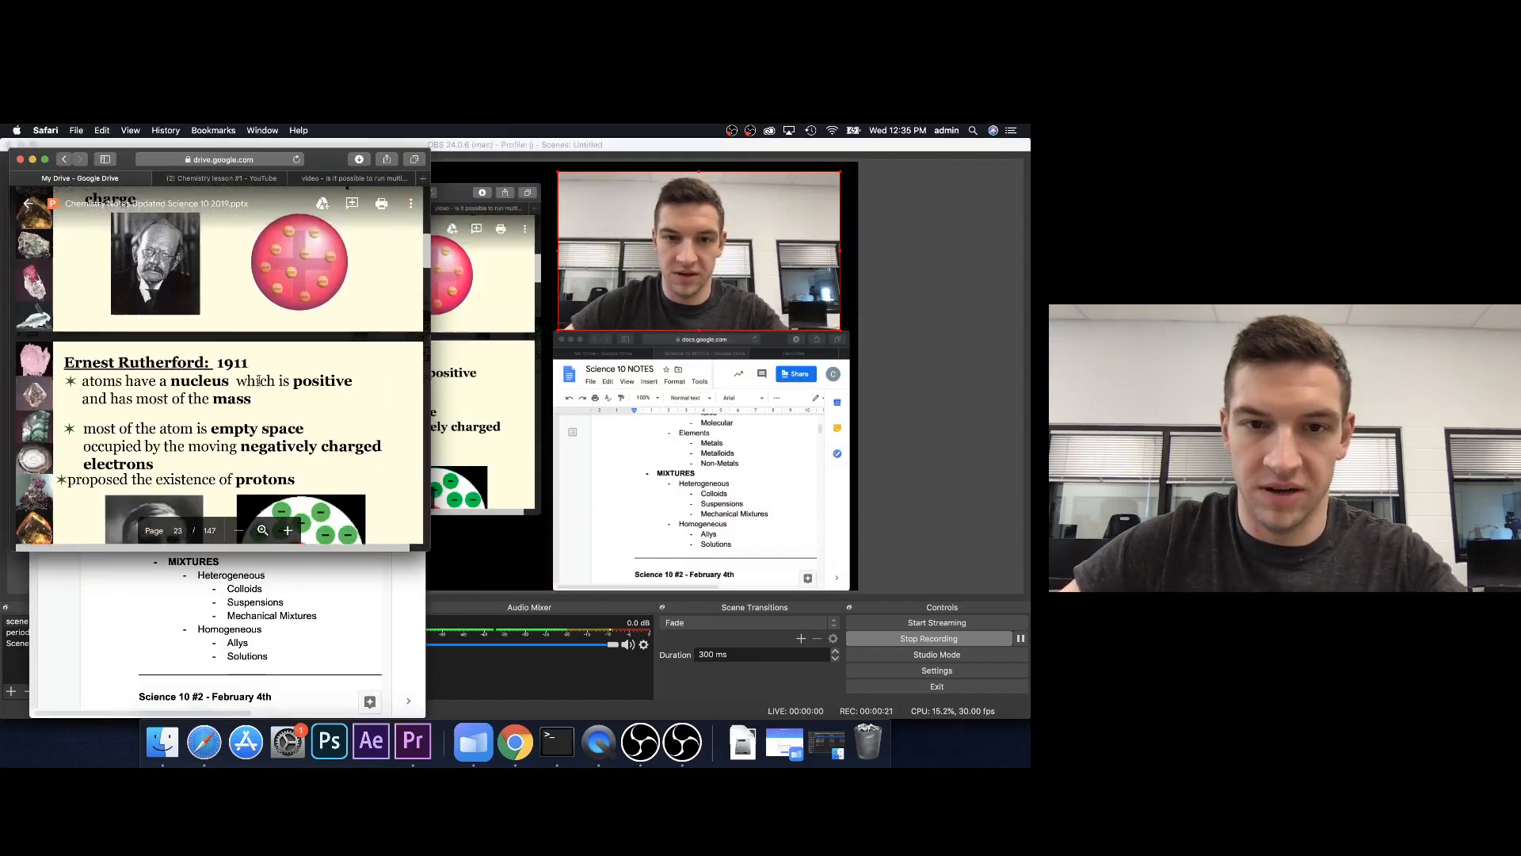
{"action": "scroll", "coordinate": [258, 378], "scroll_direction": "up", "scroll_amount": 10}
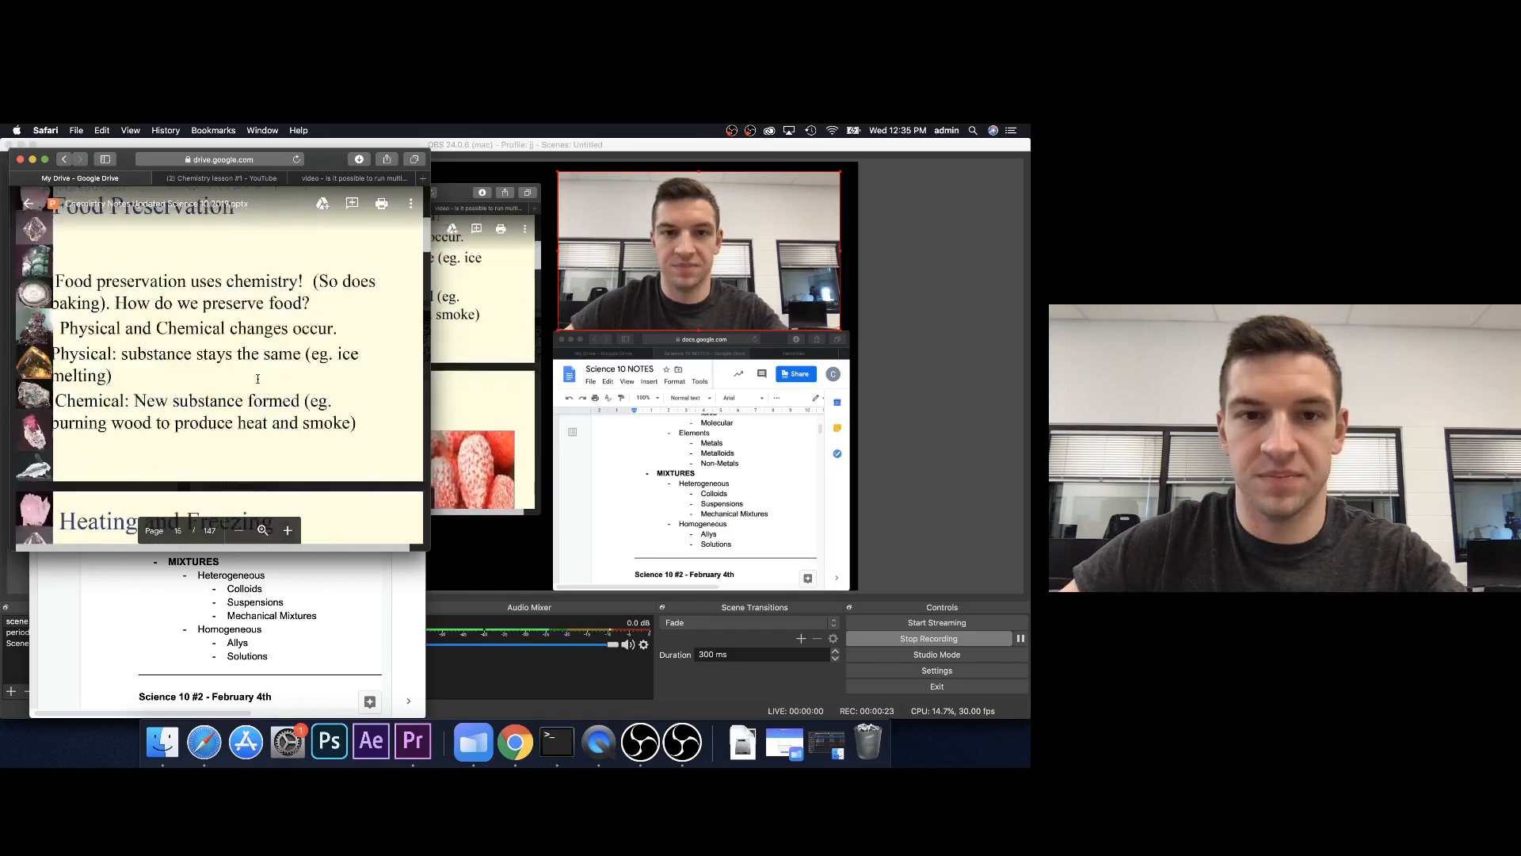
{"action": "scroll", "coordinate": [258, 378], "scroll_direction": "down", "scroll_amount": 10}
{"action": "left_click", "coordinate": [305, 589]}
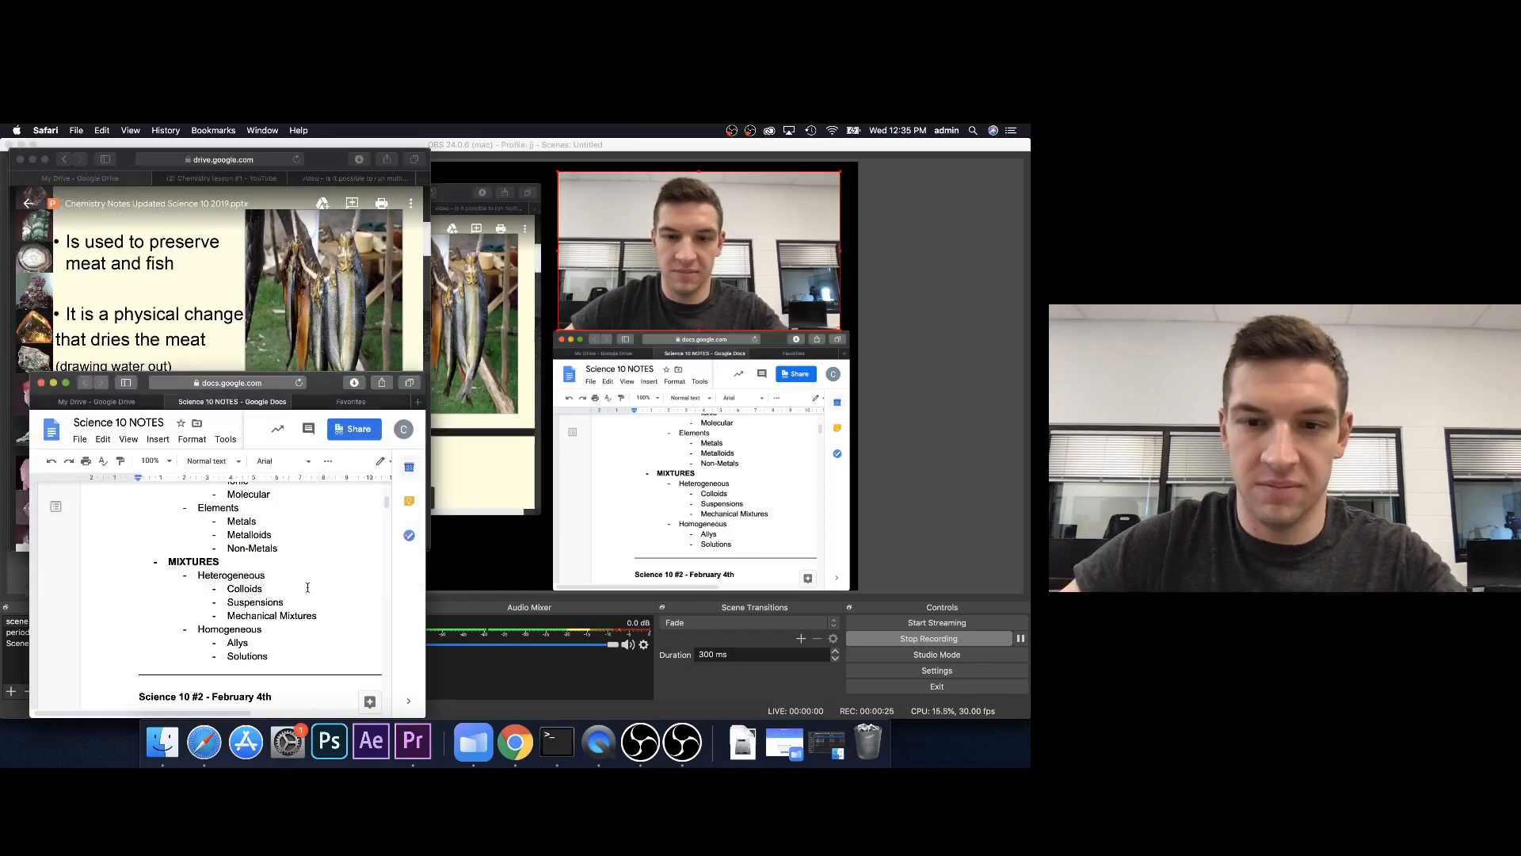
{"action": "scroll", "coordinate": [304, 539], "scroll_direction": "down", "scroll_amount": 5}
{"action": "left_click", "coordinate": [957, 395]}
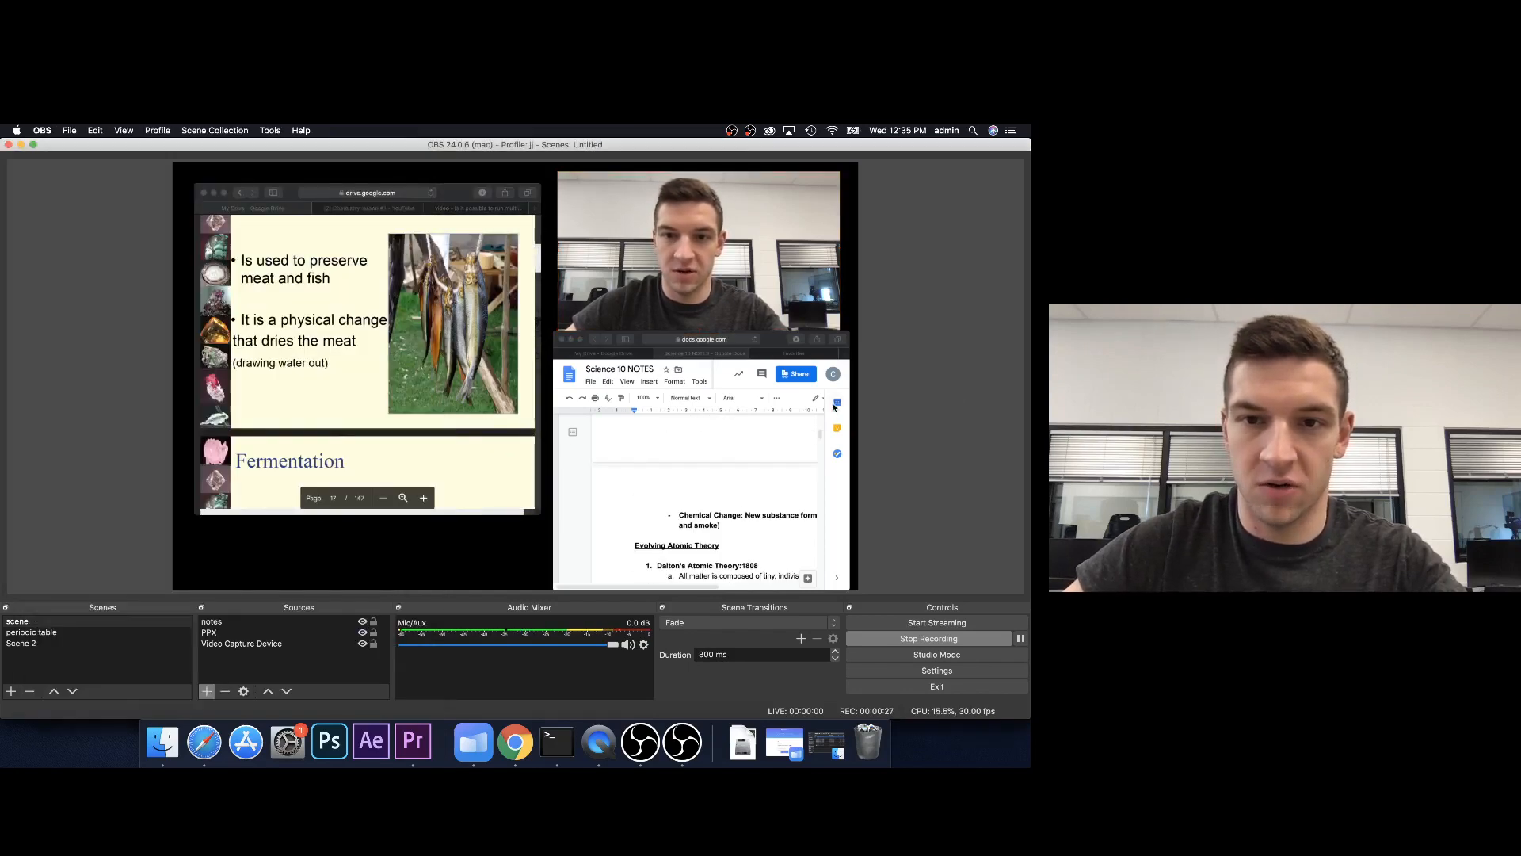
{"action": "left_click", "coordinate": [911, 640]}
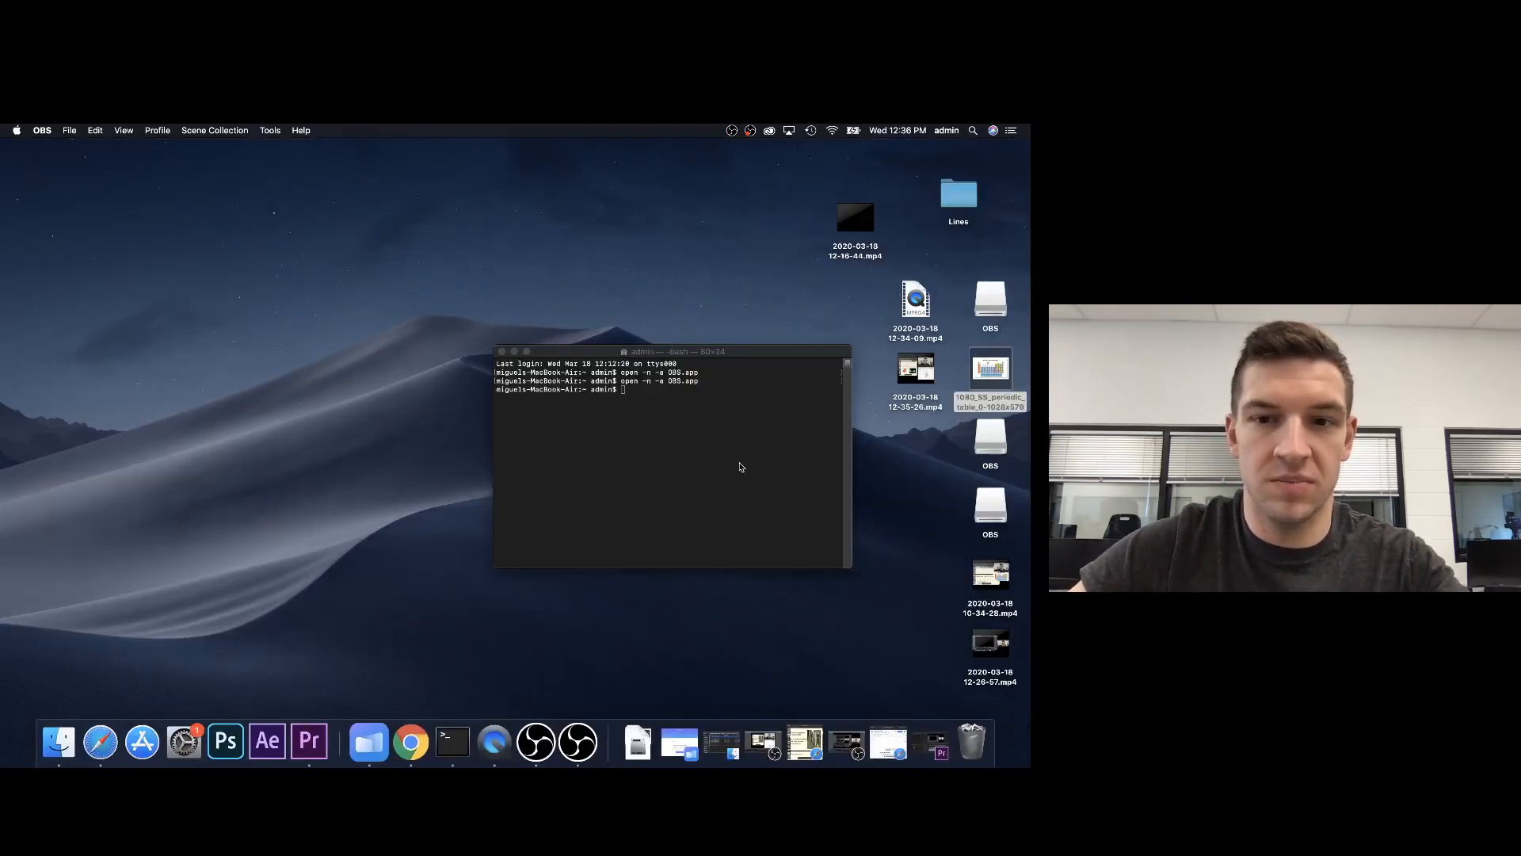
{"action": "left_click", "coordinate": [913, 371]}
{"action": "left_click_drag", "start_coordinate": [899, 397], "coordinate": [377, 306]}
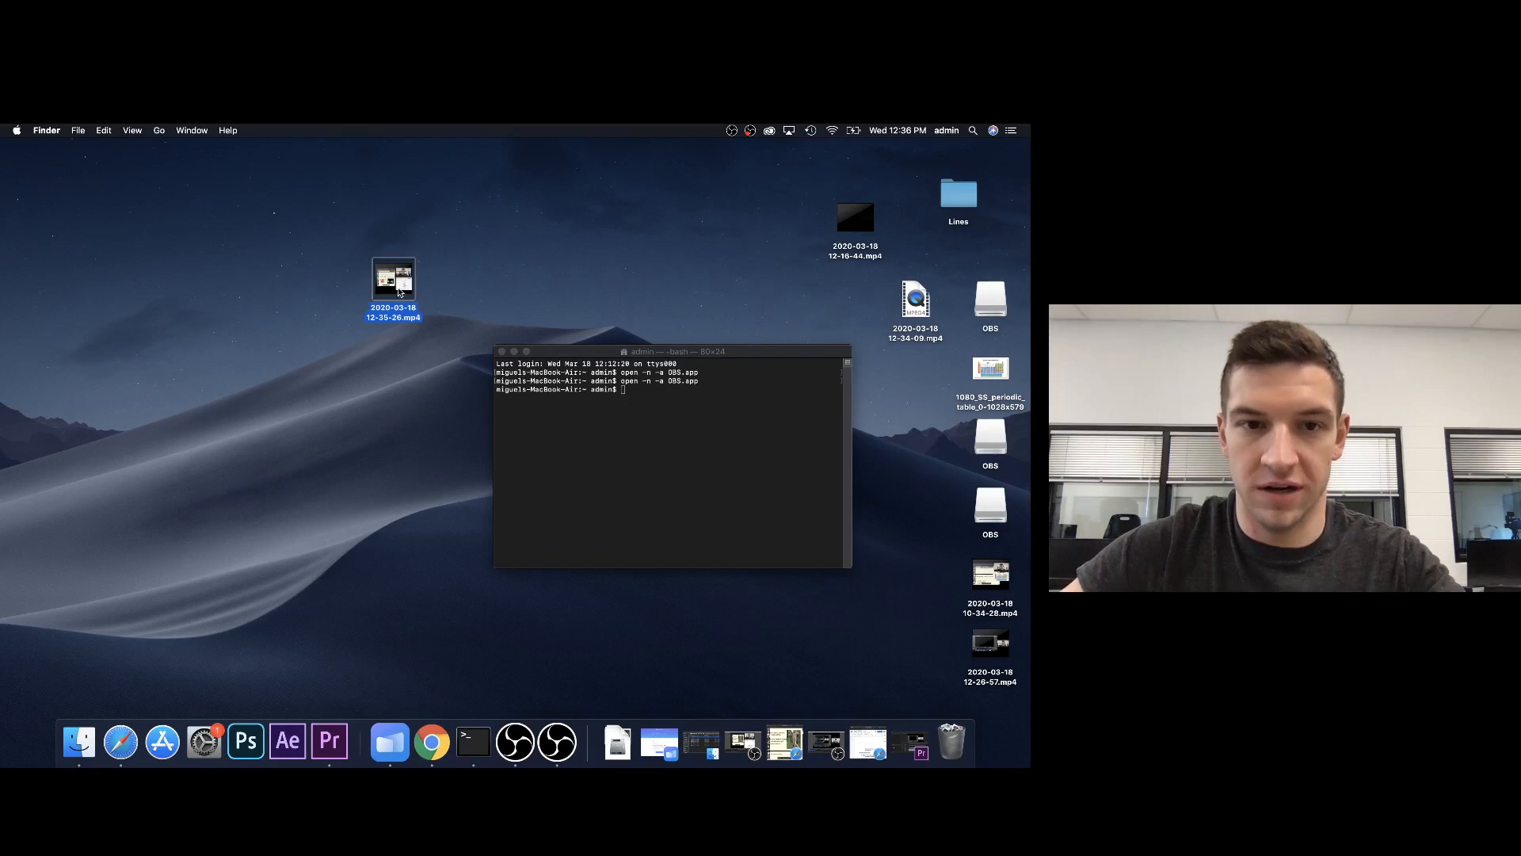
{"action": "double_click", "coordinate": [394, 281]}
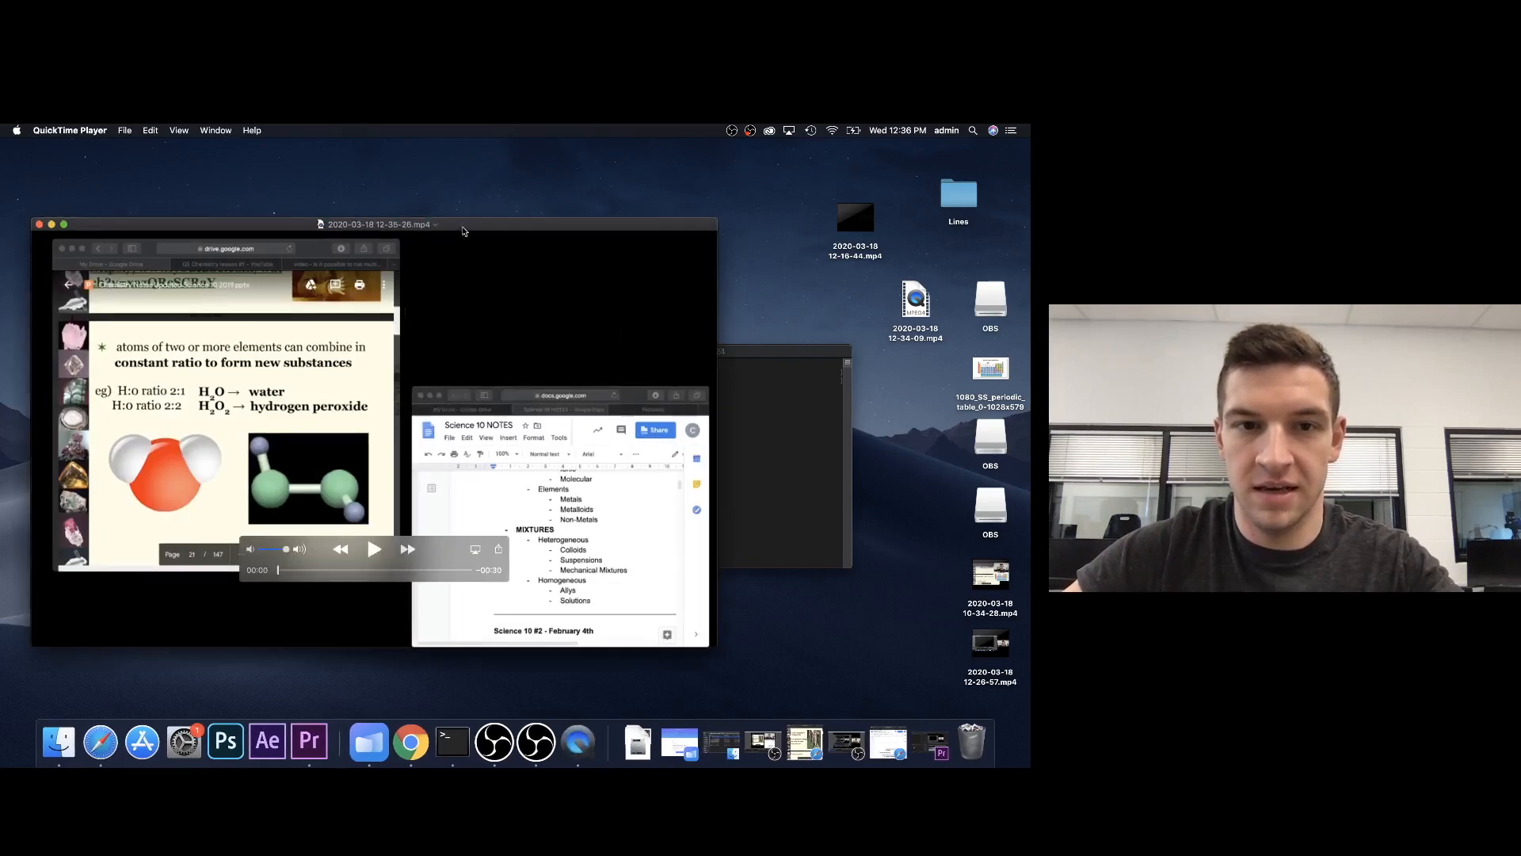
{"action": "left_click_drag", "start_coordinate": [564, 208], "coordinate": [588, 205]}
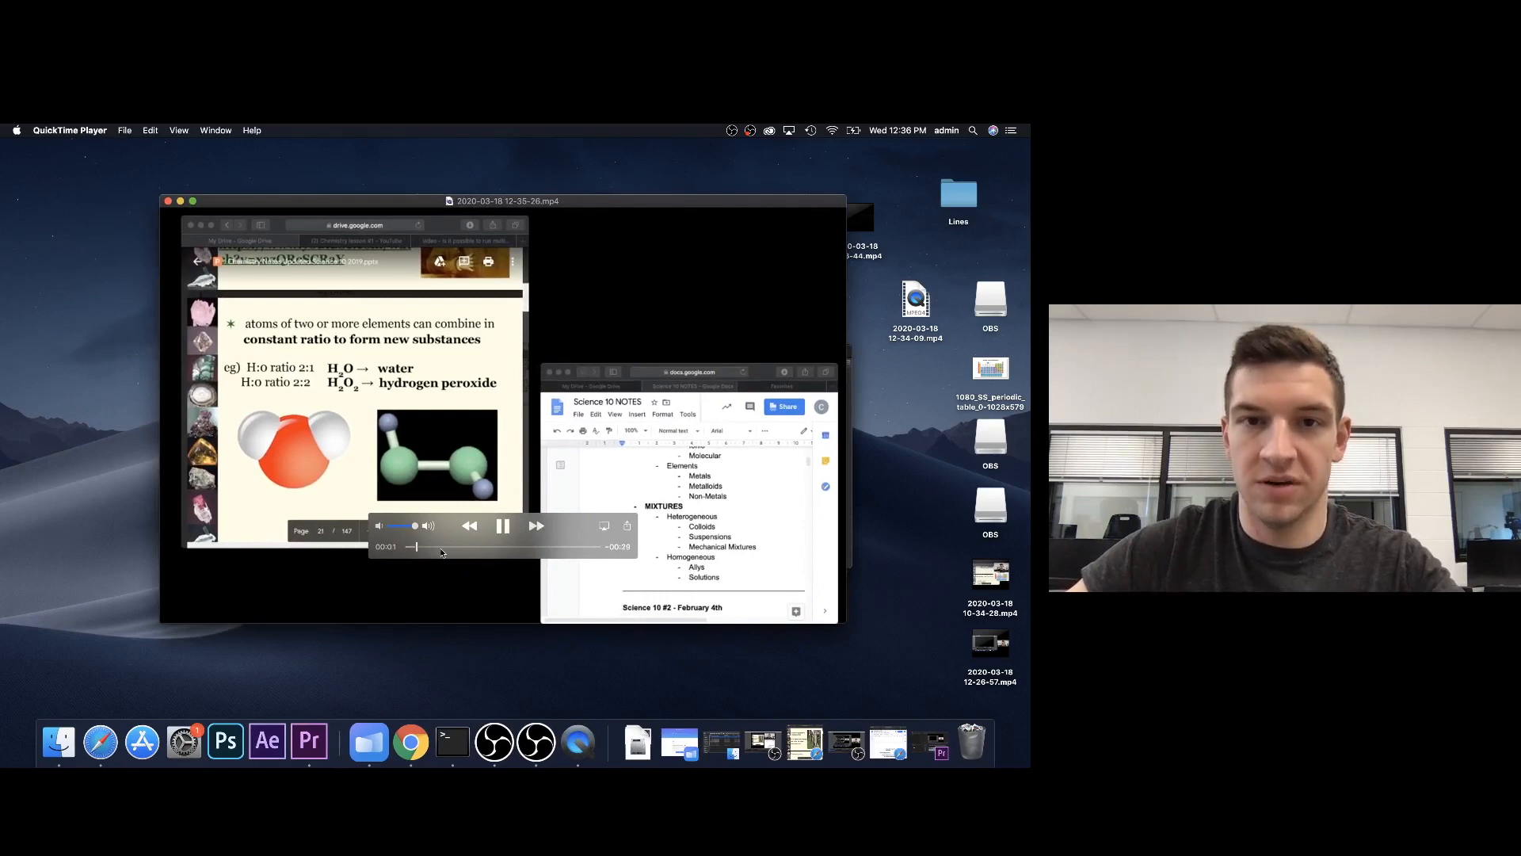
{"action": "left_click_drag", "start_coordinate": [415, 525], "coordinate": [391, 527]}
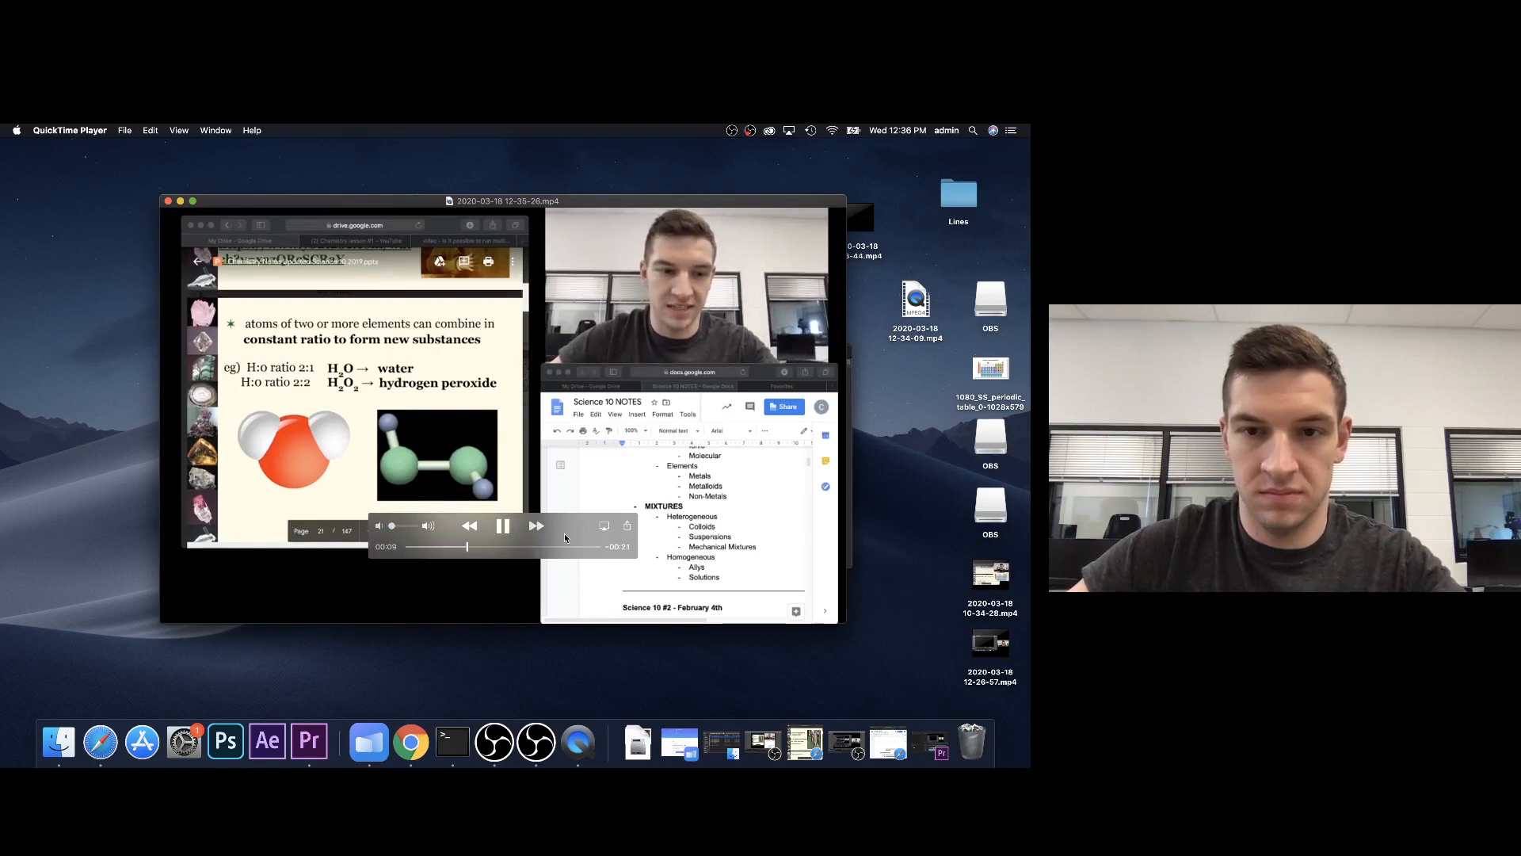
{"action": "left_click", "coordinate": [510, 528]}
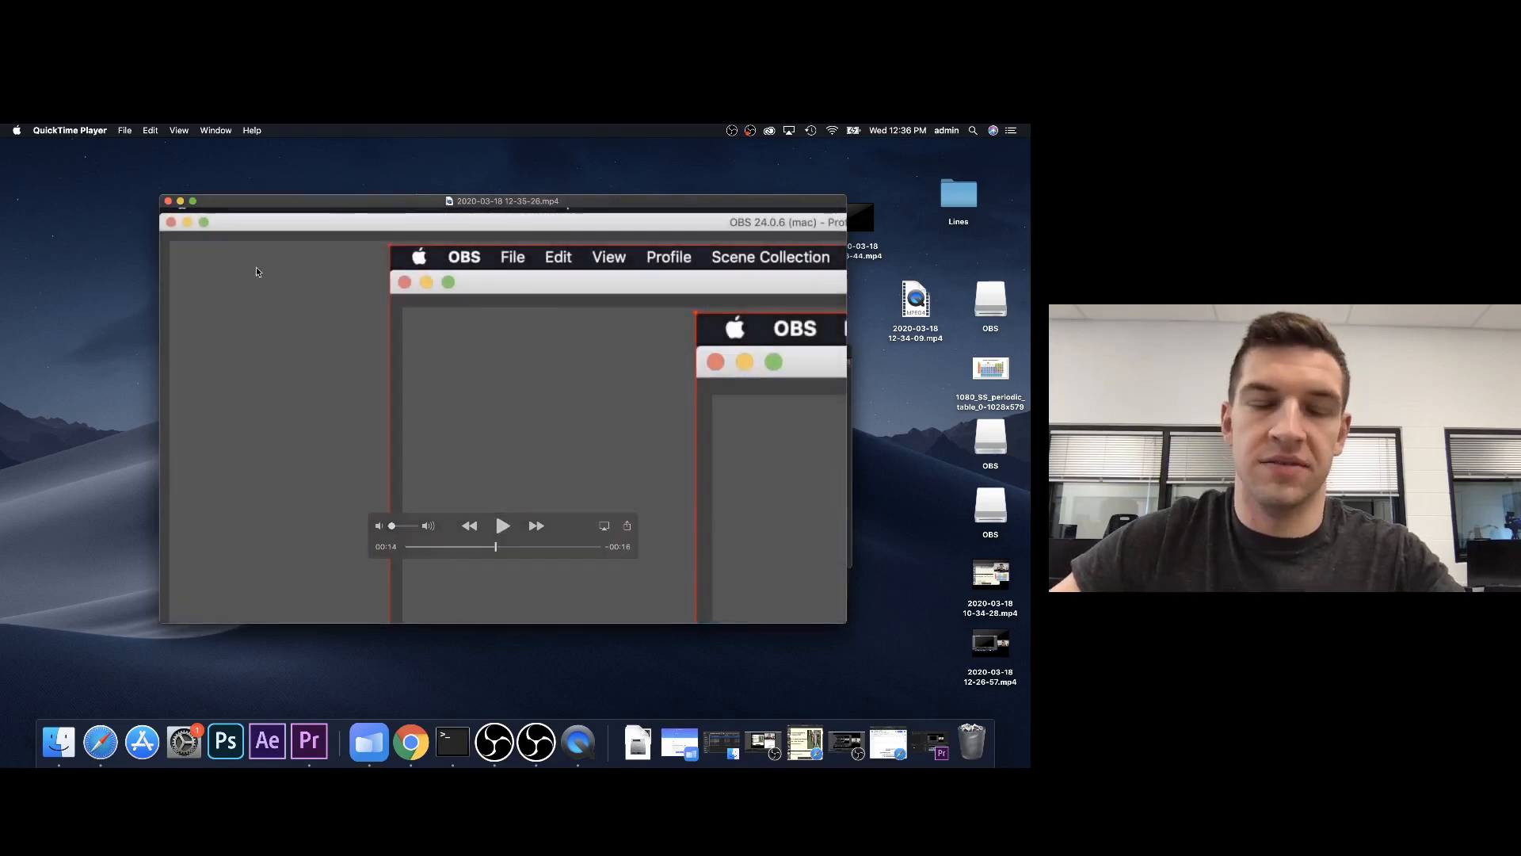
{"action": "left_click", "coordinate": [168, 202]}
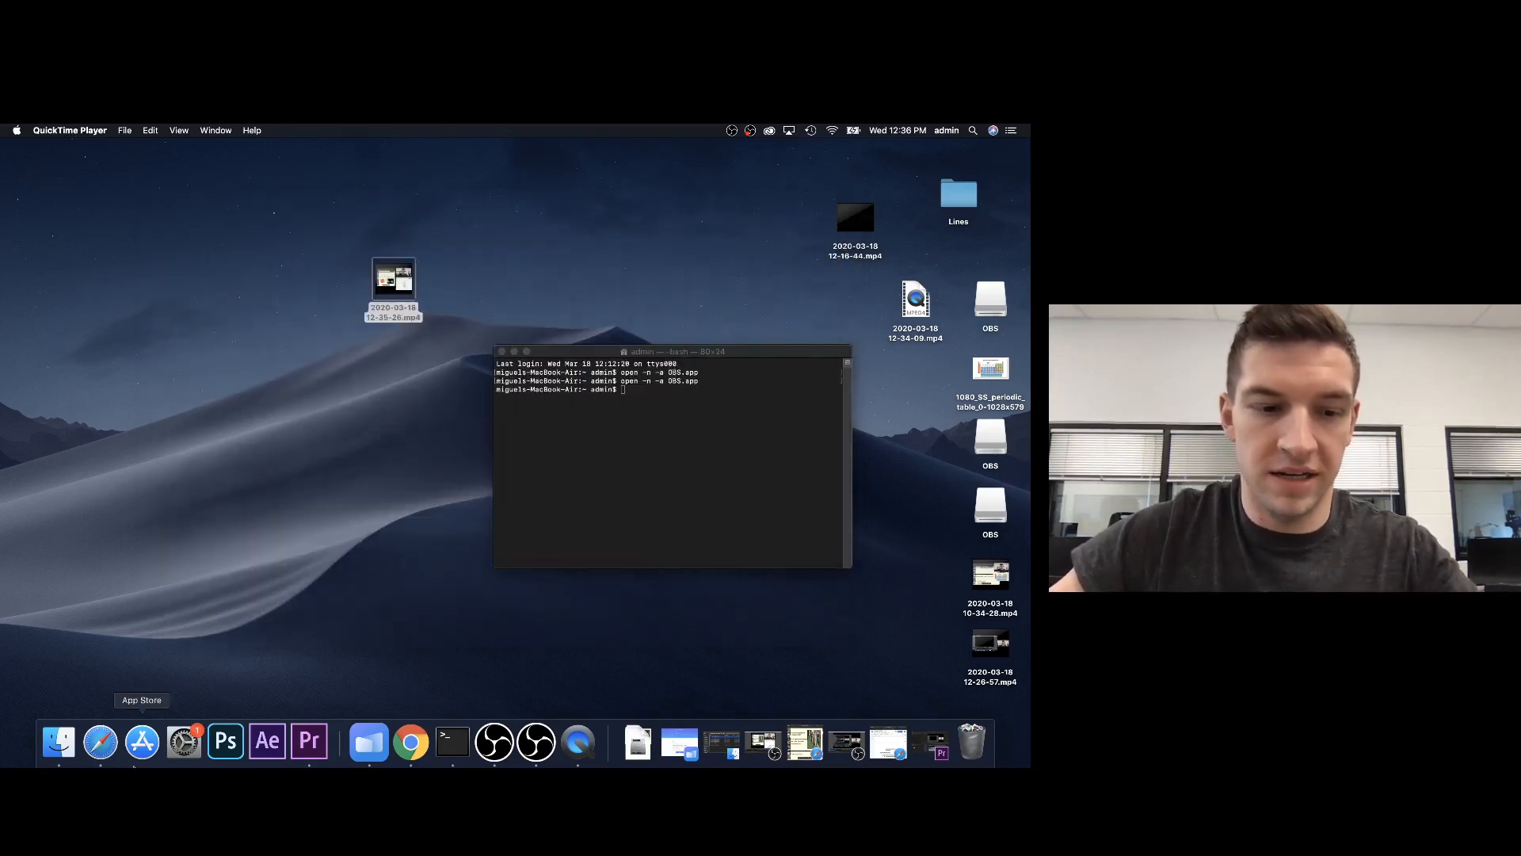
Step: Maximize the Safari window and load youtube.com in the empty Favorites tab
{"action": "left_click", "coordinate": [99, 741]}
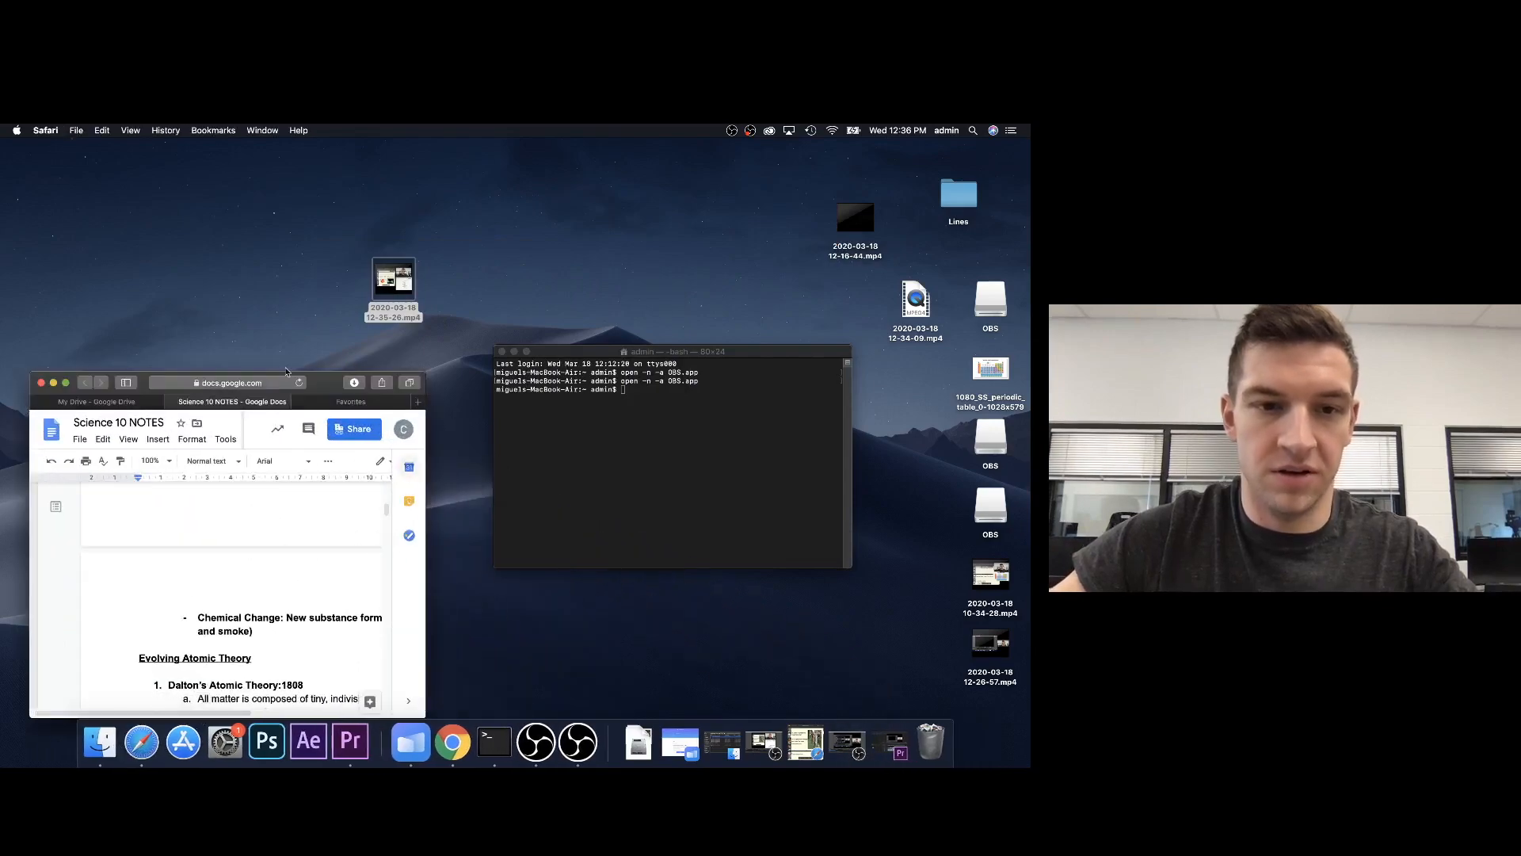
{"action": "left_click_drag", "start_coordinate": [57, 384], "coordinate": [31, 293]}
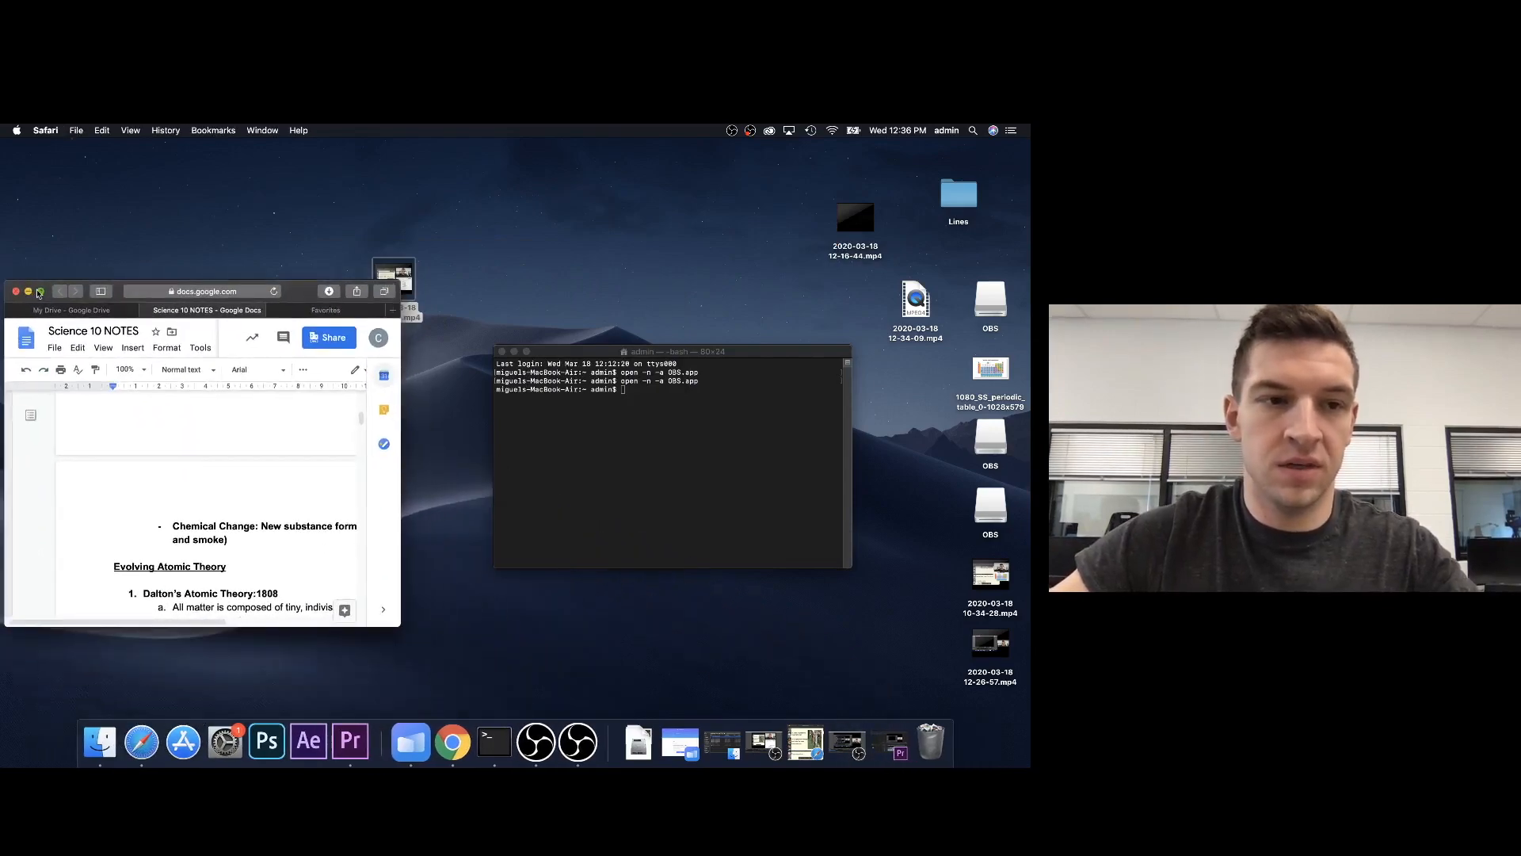
{"action": "left_click", "coordinate": [40, 291]}
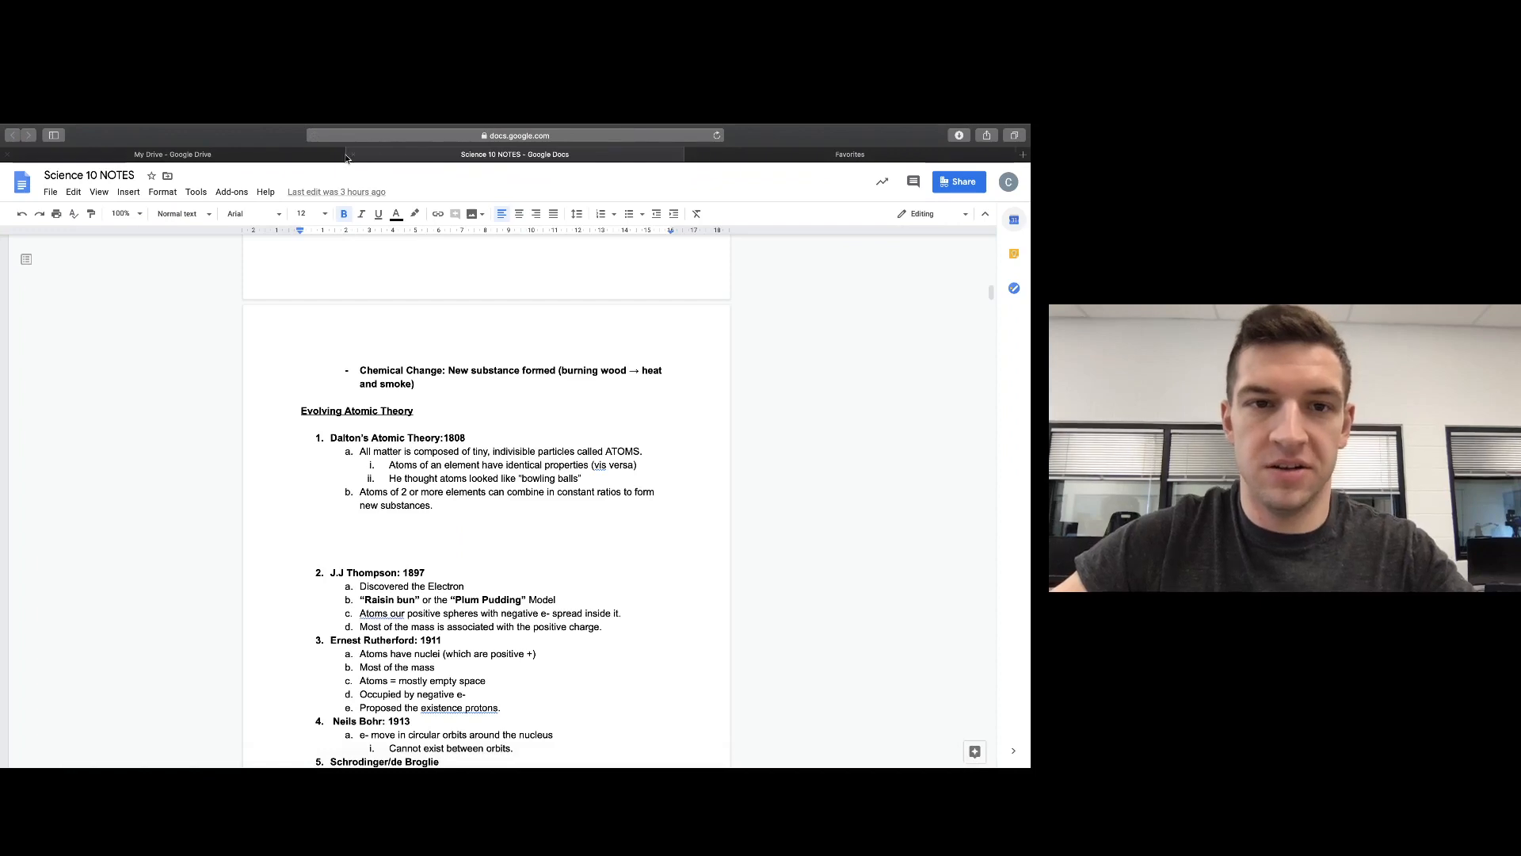
{"action": "left_click", "coordinate": [838, 154]}
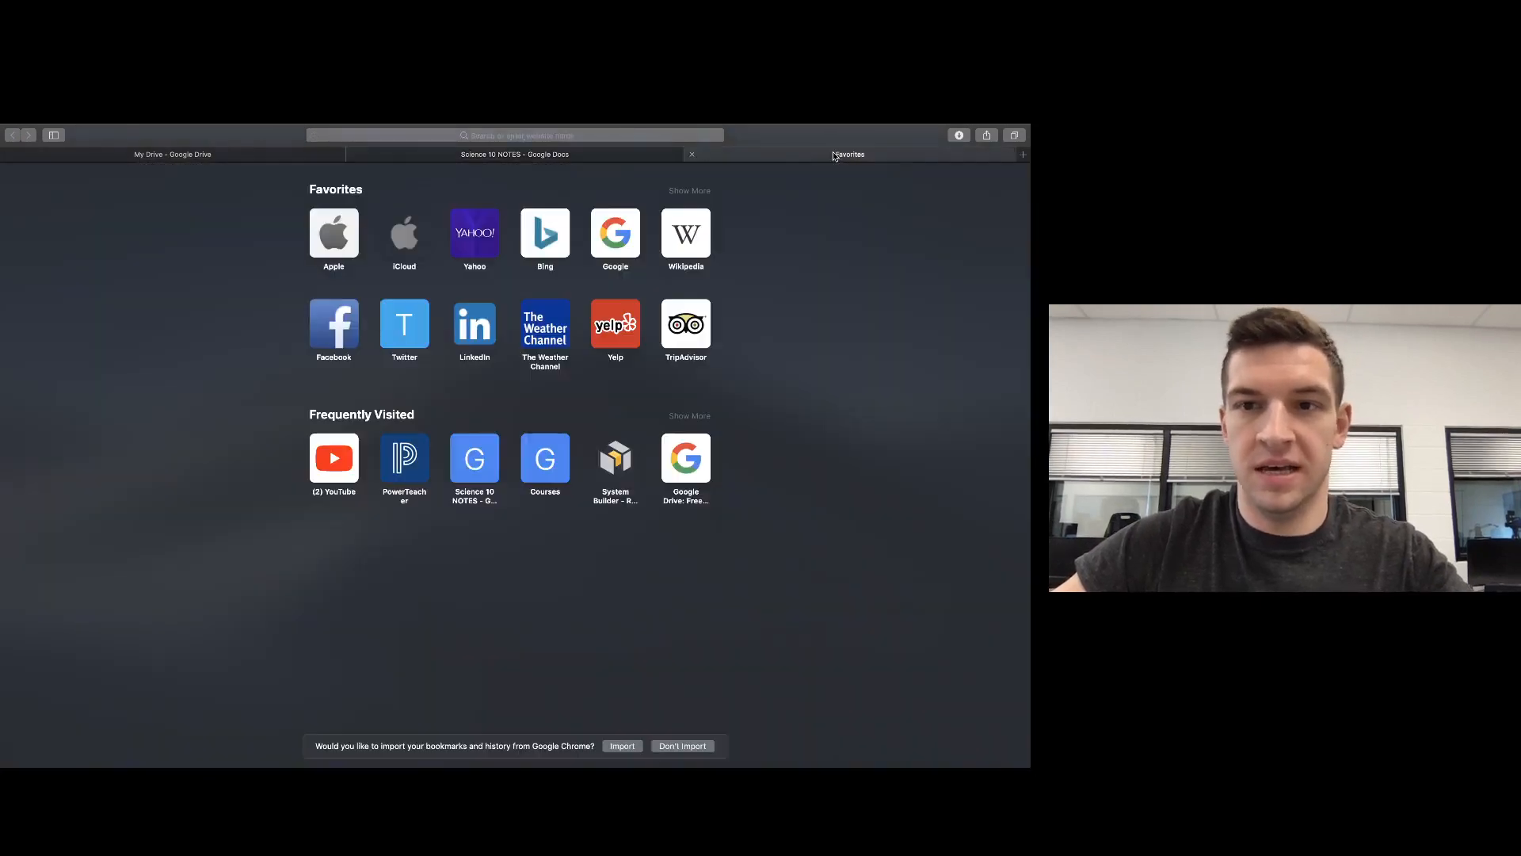
{"action": "type", "text": "youtube.com"}
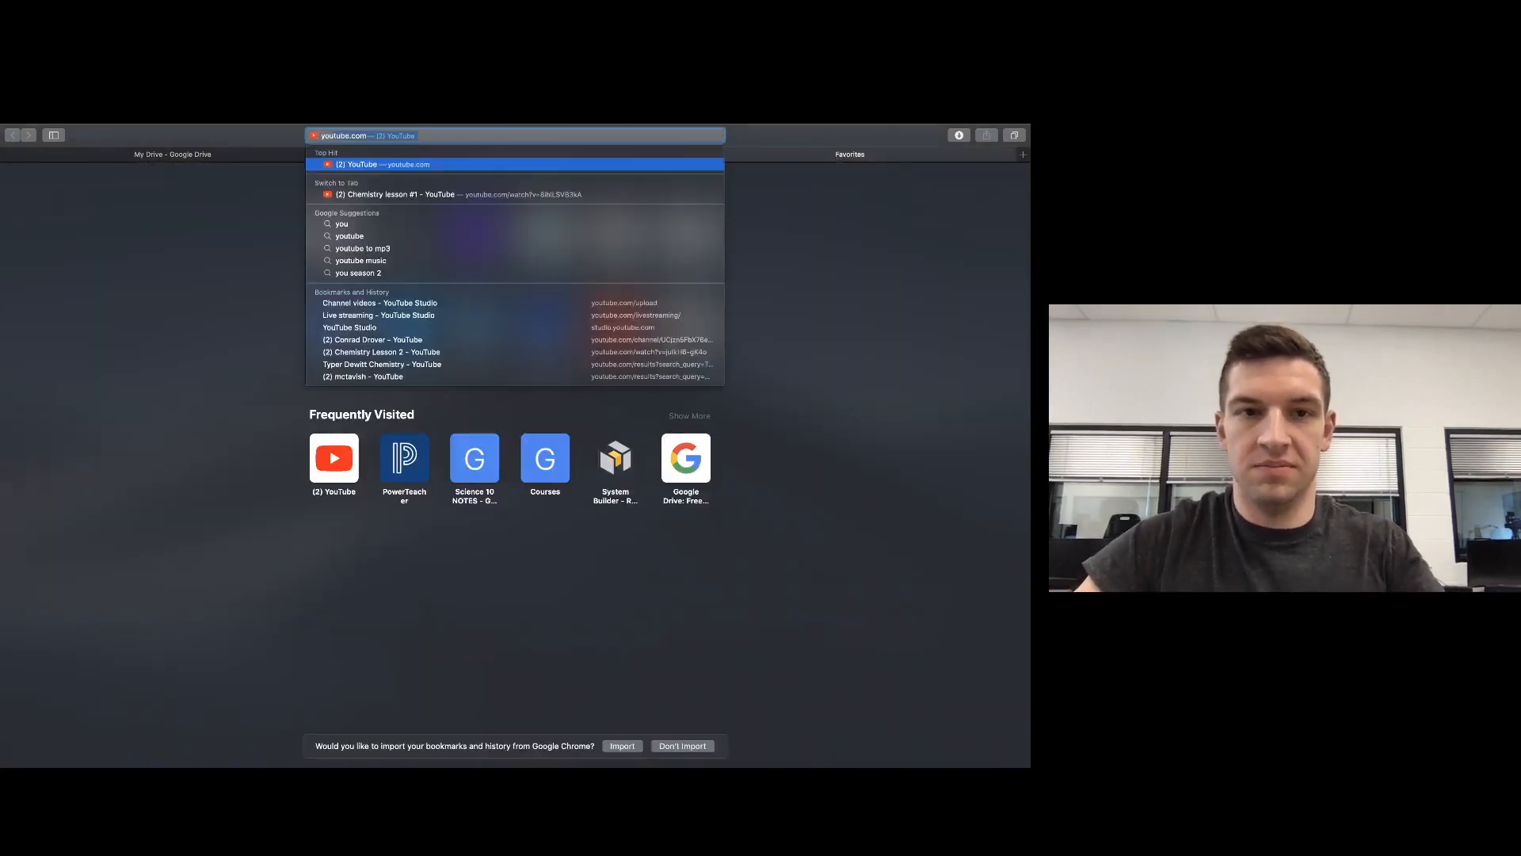
{"action": "key", "text": "Return"}
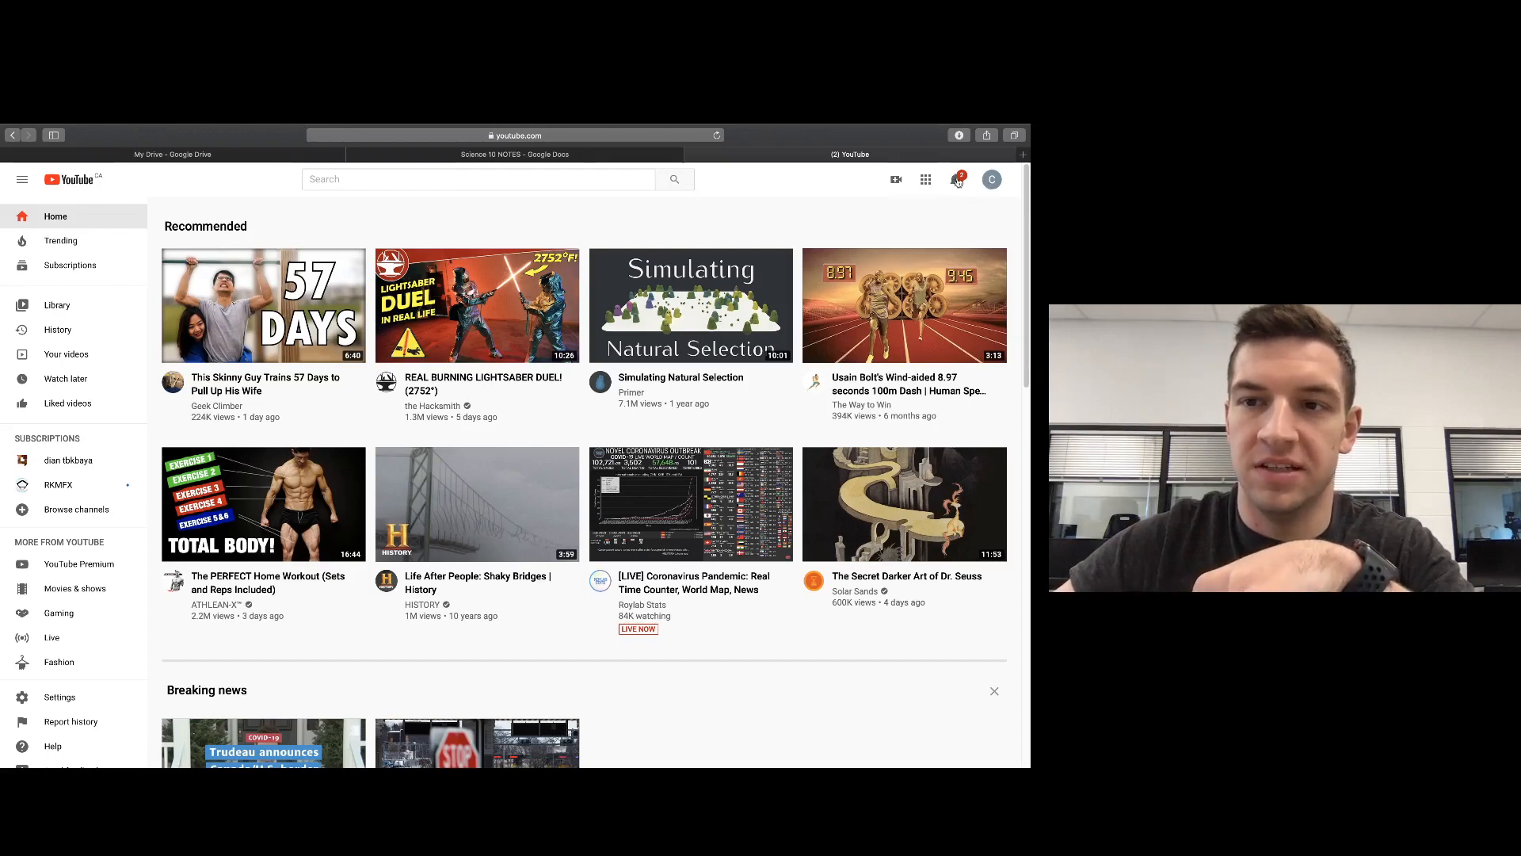
{"action": "left_click", "coordinate": [896, 186]}
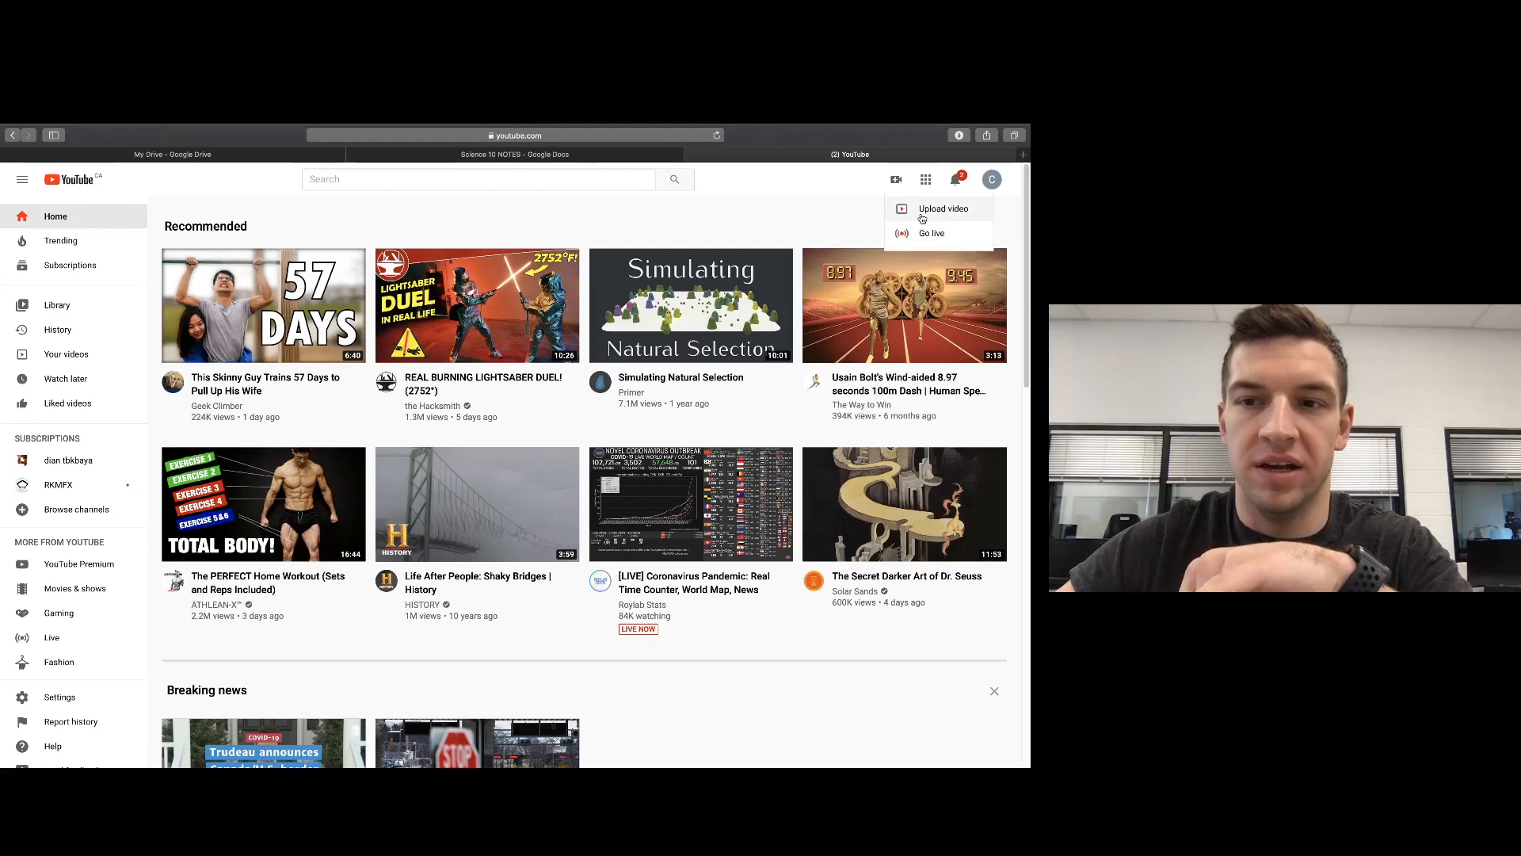
{"action": "left_click", "coordinate": [922, 219]}
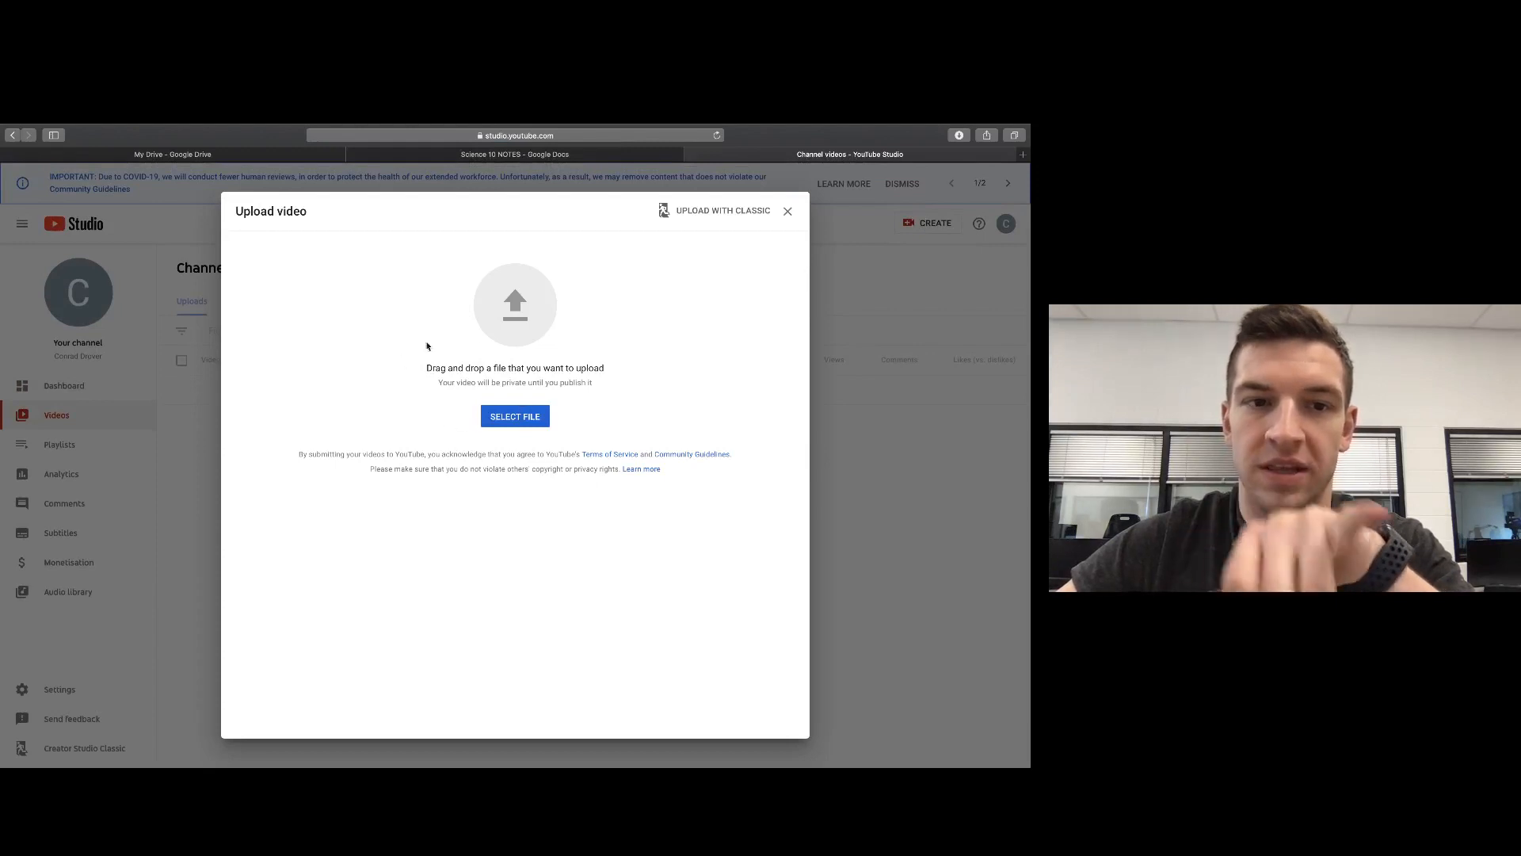
{"action": "left_click", "coordinate": [530, 424]}
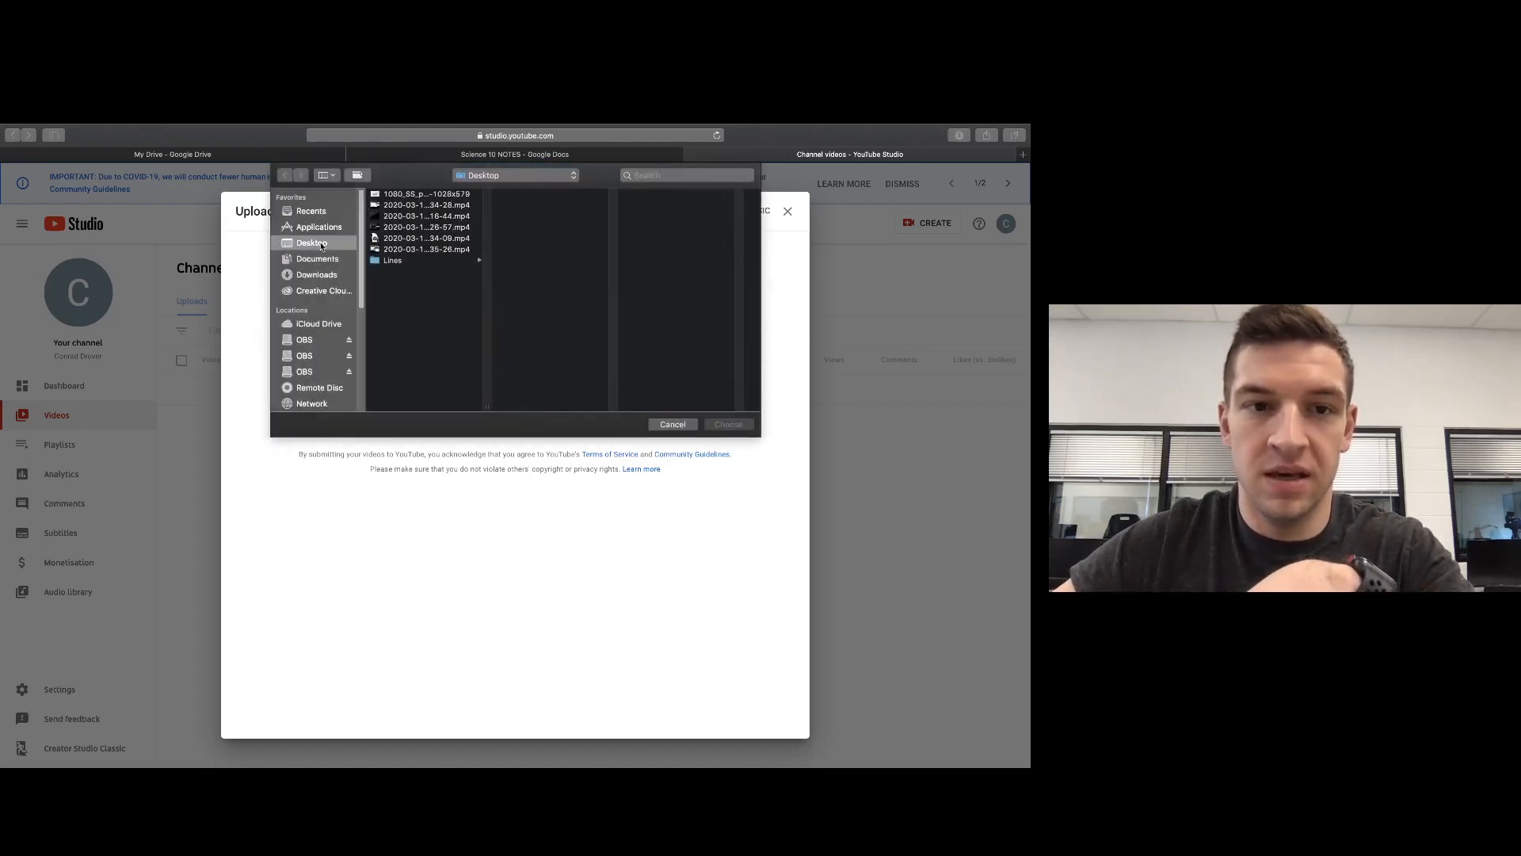
{"action": "left_click", "coordinate": [441, 205]}
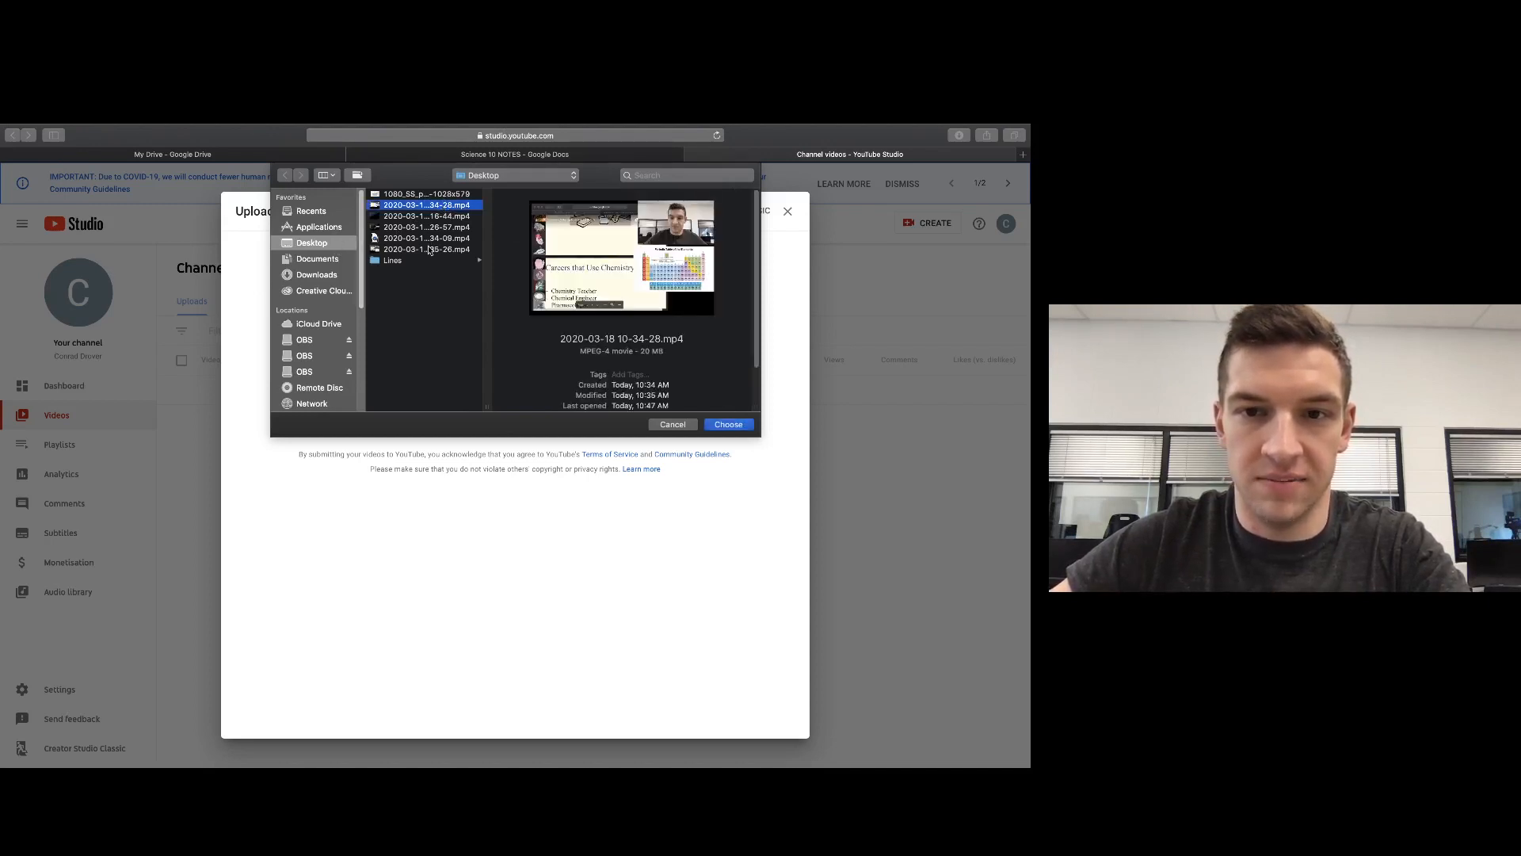
{"action": "left_click", "coordinate": [428, 250]}
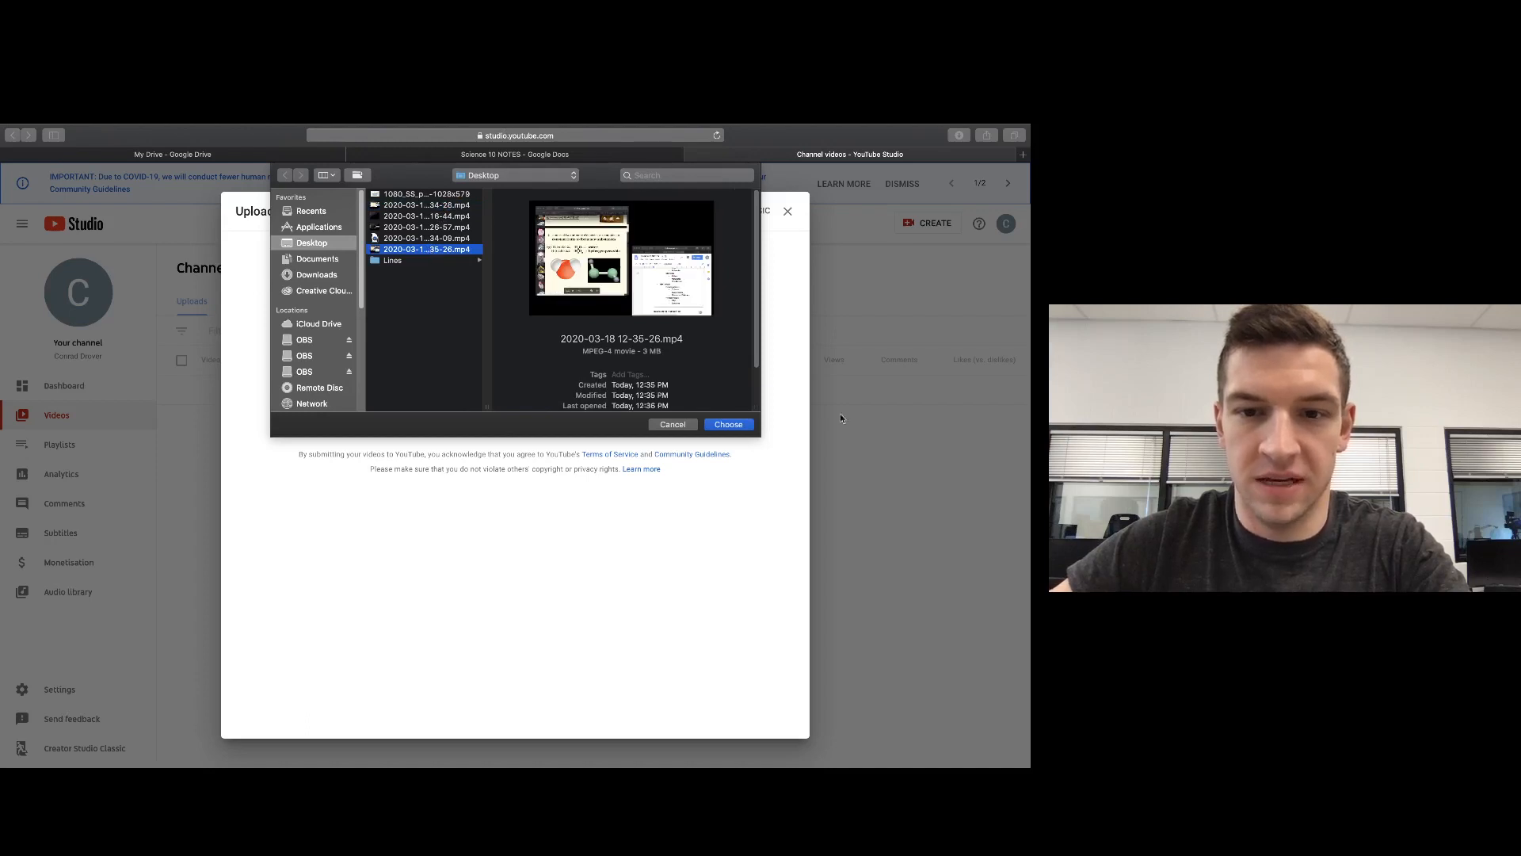
{"action": "left_click", "coordinate": [734, 423]}
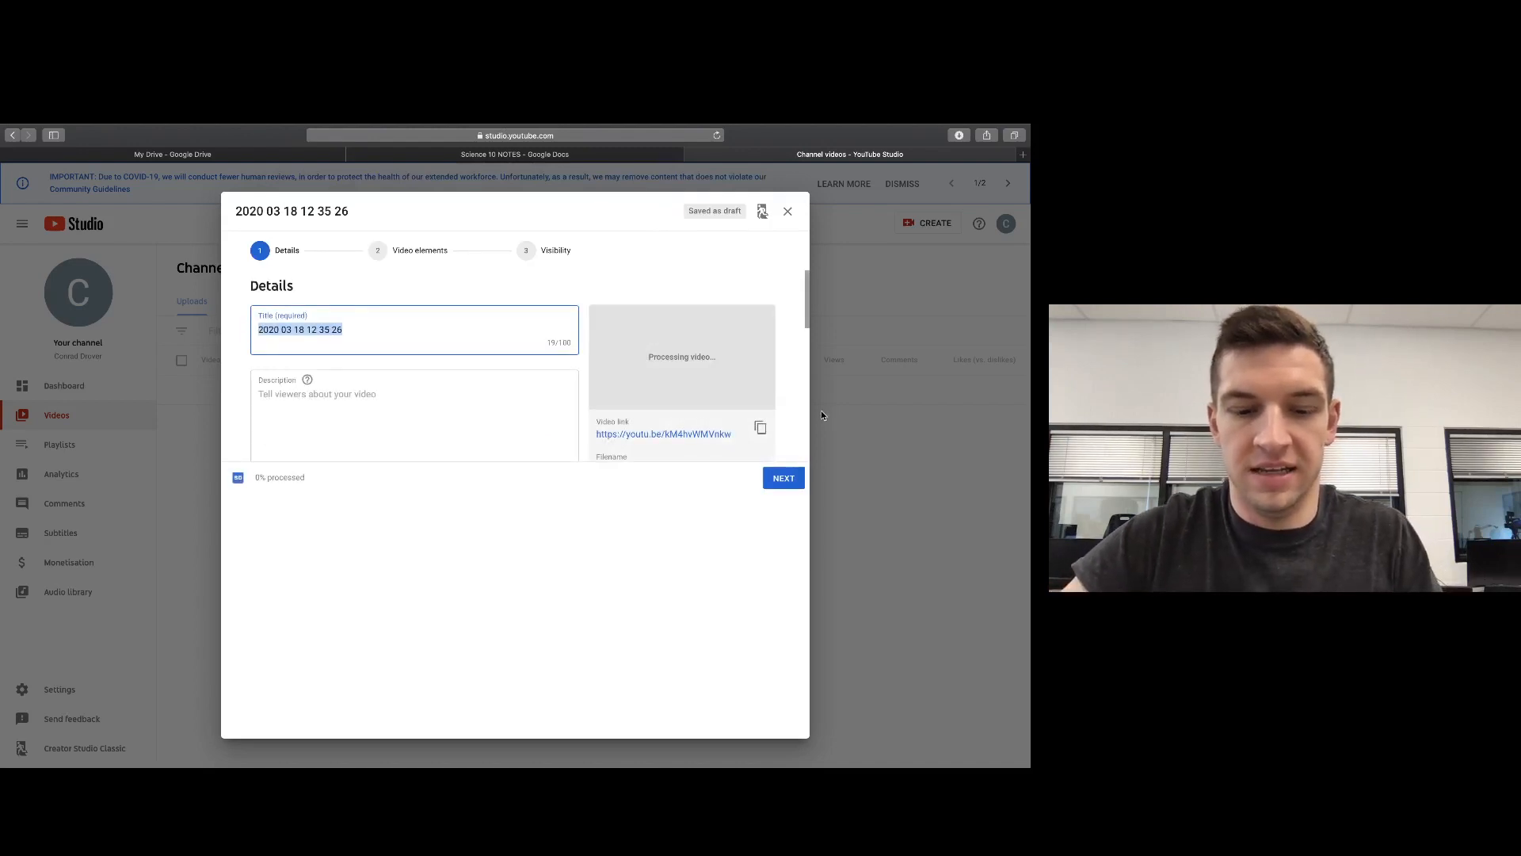
Step: Title the upload 'Test video', add description 'video for testing the video test.', and mark it not for kids
{"action": "type", "text": "Test video"}
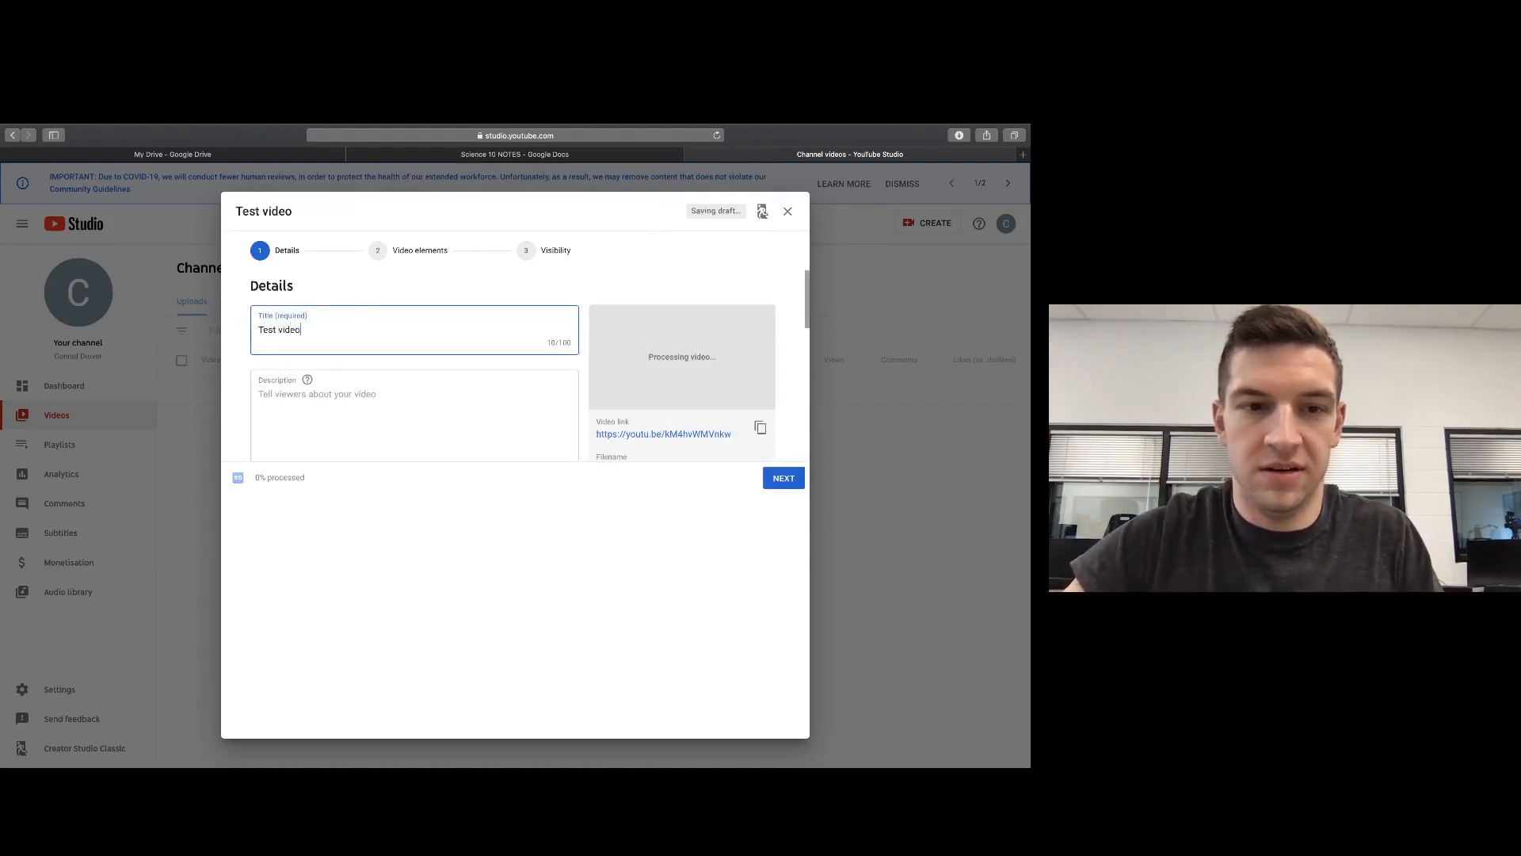
{"action": "left_click", "coordinate": [420, 439]}
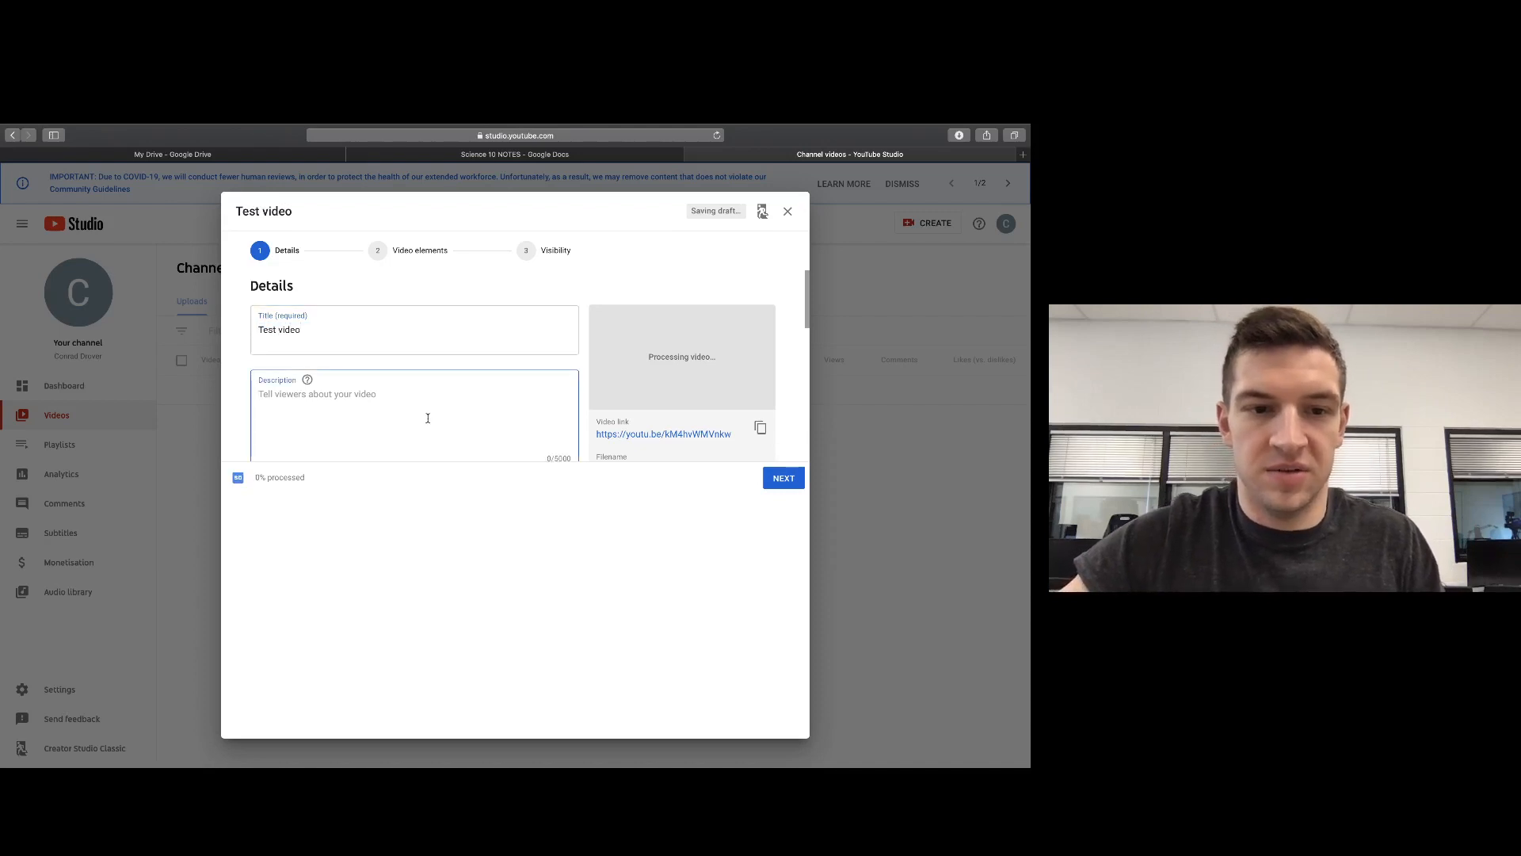
{"action": "type", "text": "video for"}
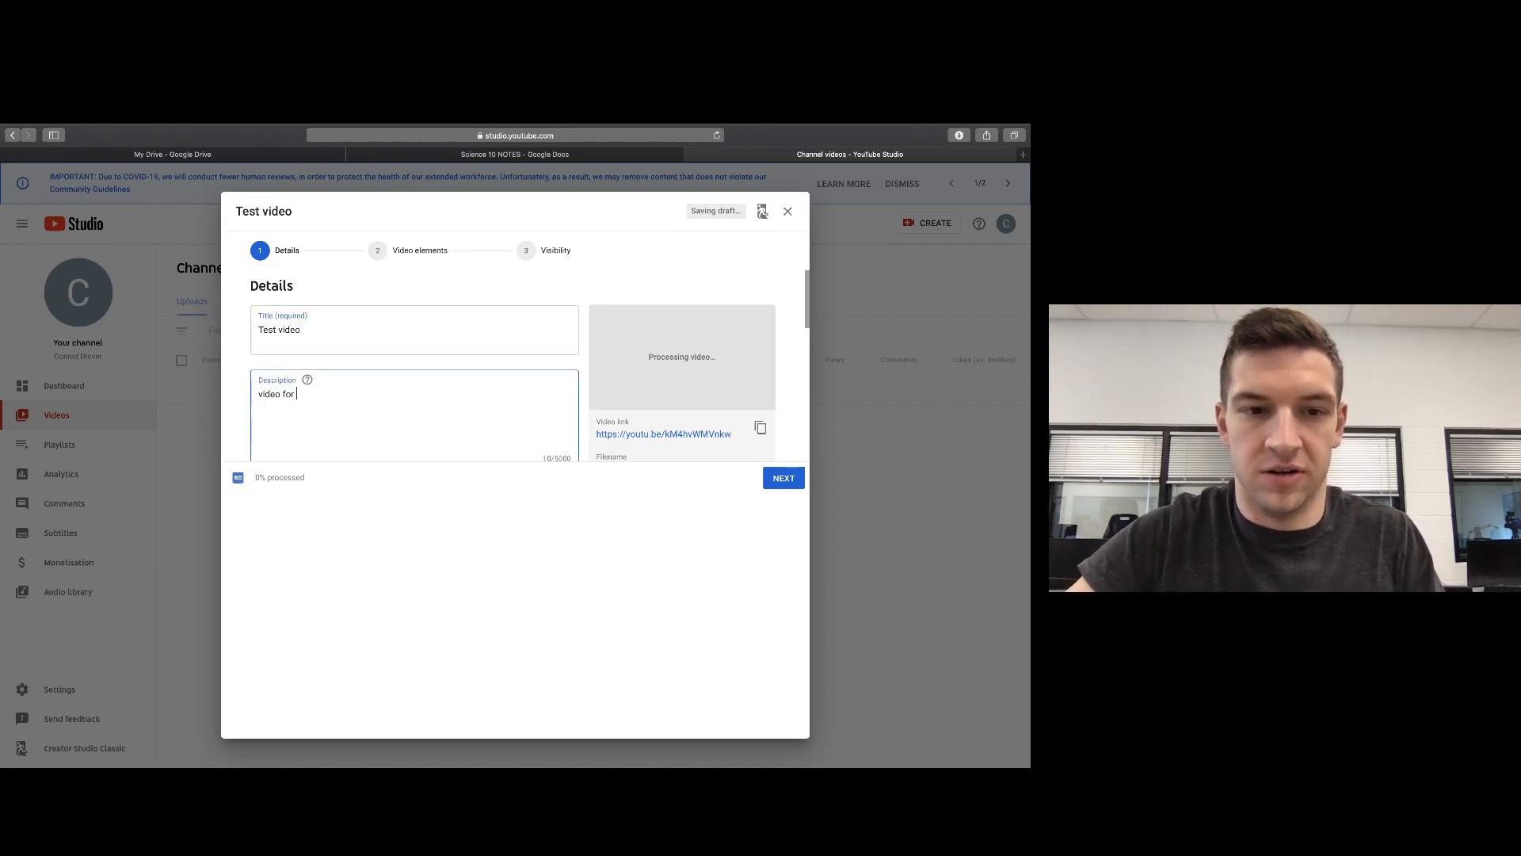
{"action": "type", "text": " testing the video test."}
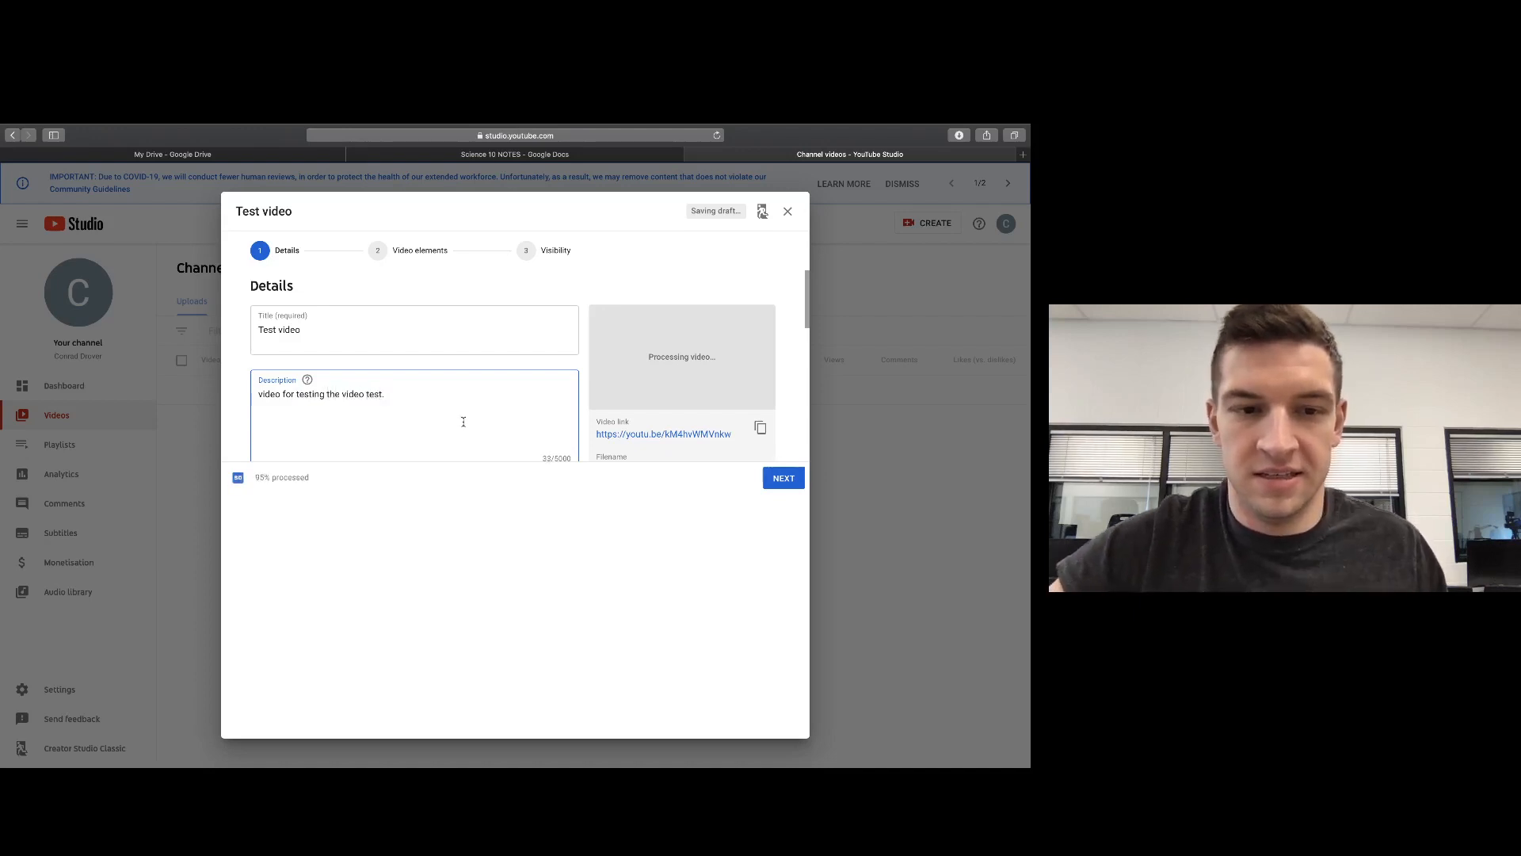
{"action": "scroll", "coordinate": [463, 422], "scroll_direction": "down", "scroll_amount": 5}
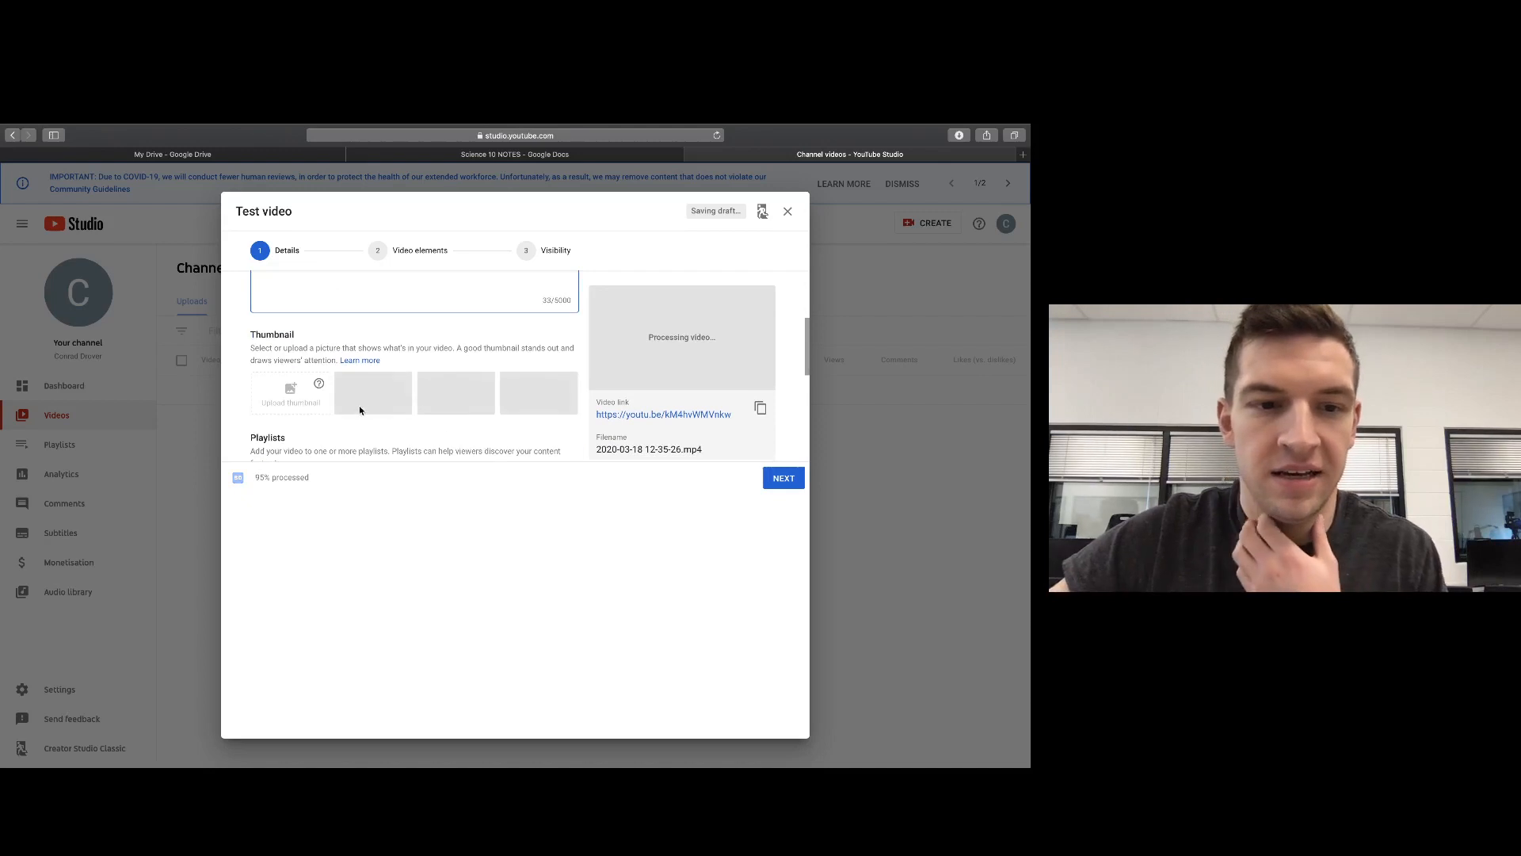
{"action": "scroll", "coordinate": [349, 397], "scroll_direction": "down", "scroll_amount": 3}
{"action": "scroll", "coordinate": [405, 404], "scroll_direction": "down", "scroll_amount": 3}
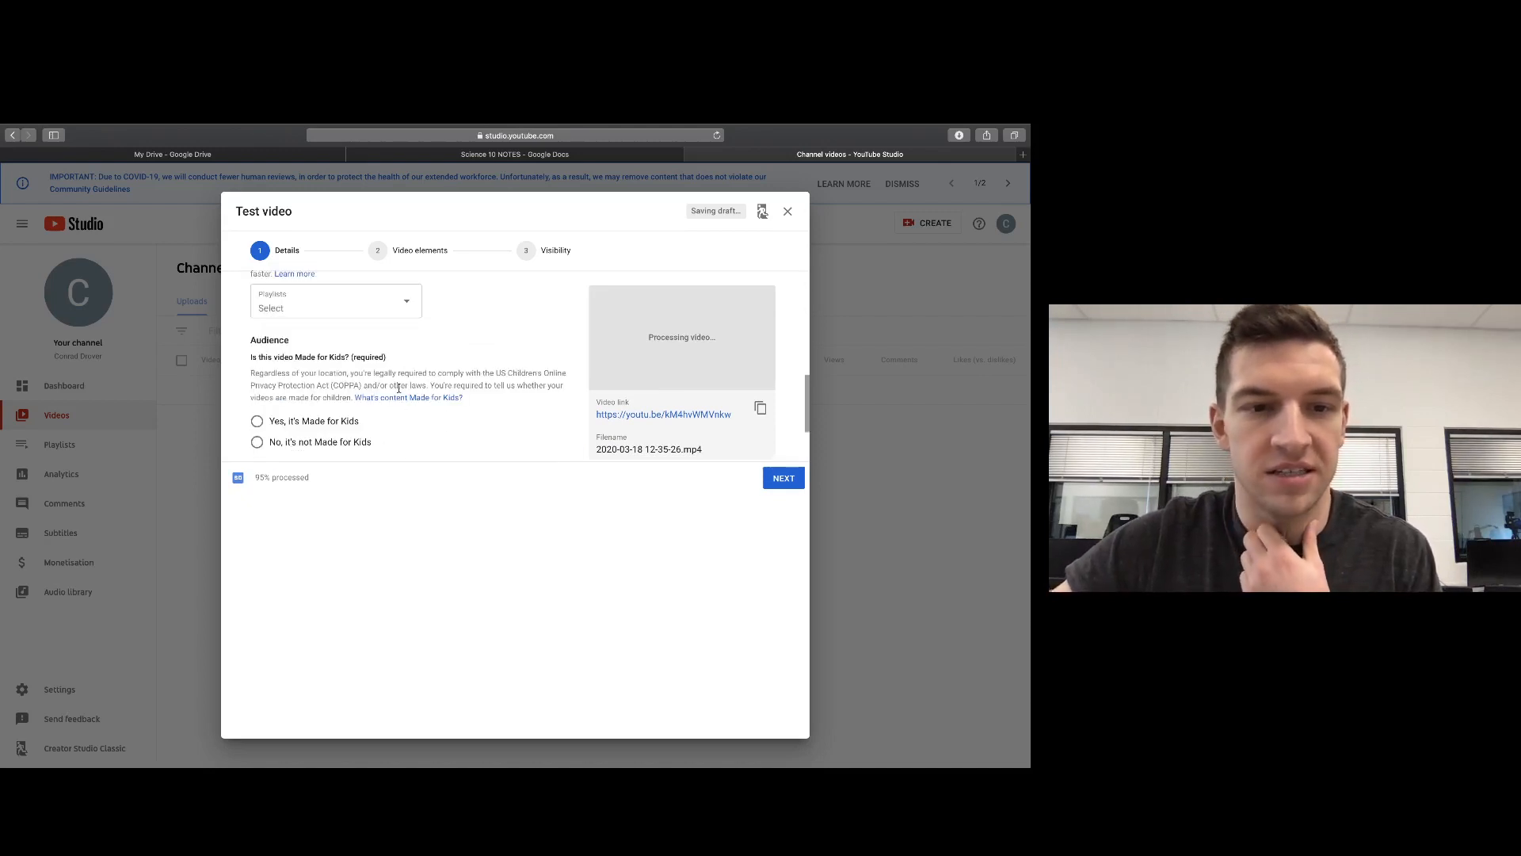
{"action": "scroll", "coordinate": [331, 428], "scroll_direction": "down", "scroll_amount": 1}
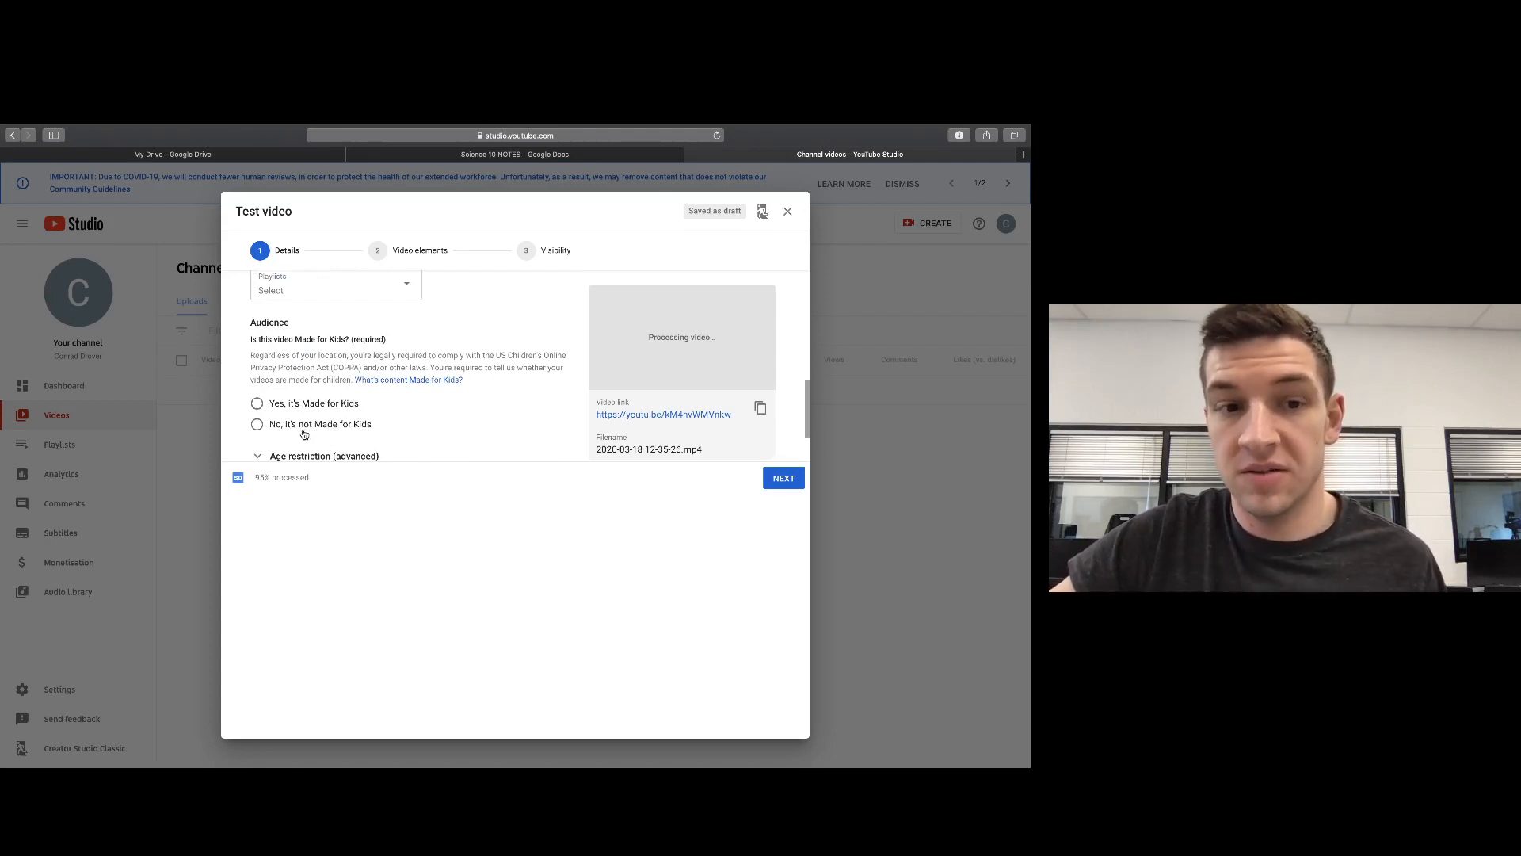
{"action": "left_click", "coordinate": [305, 428]}
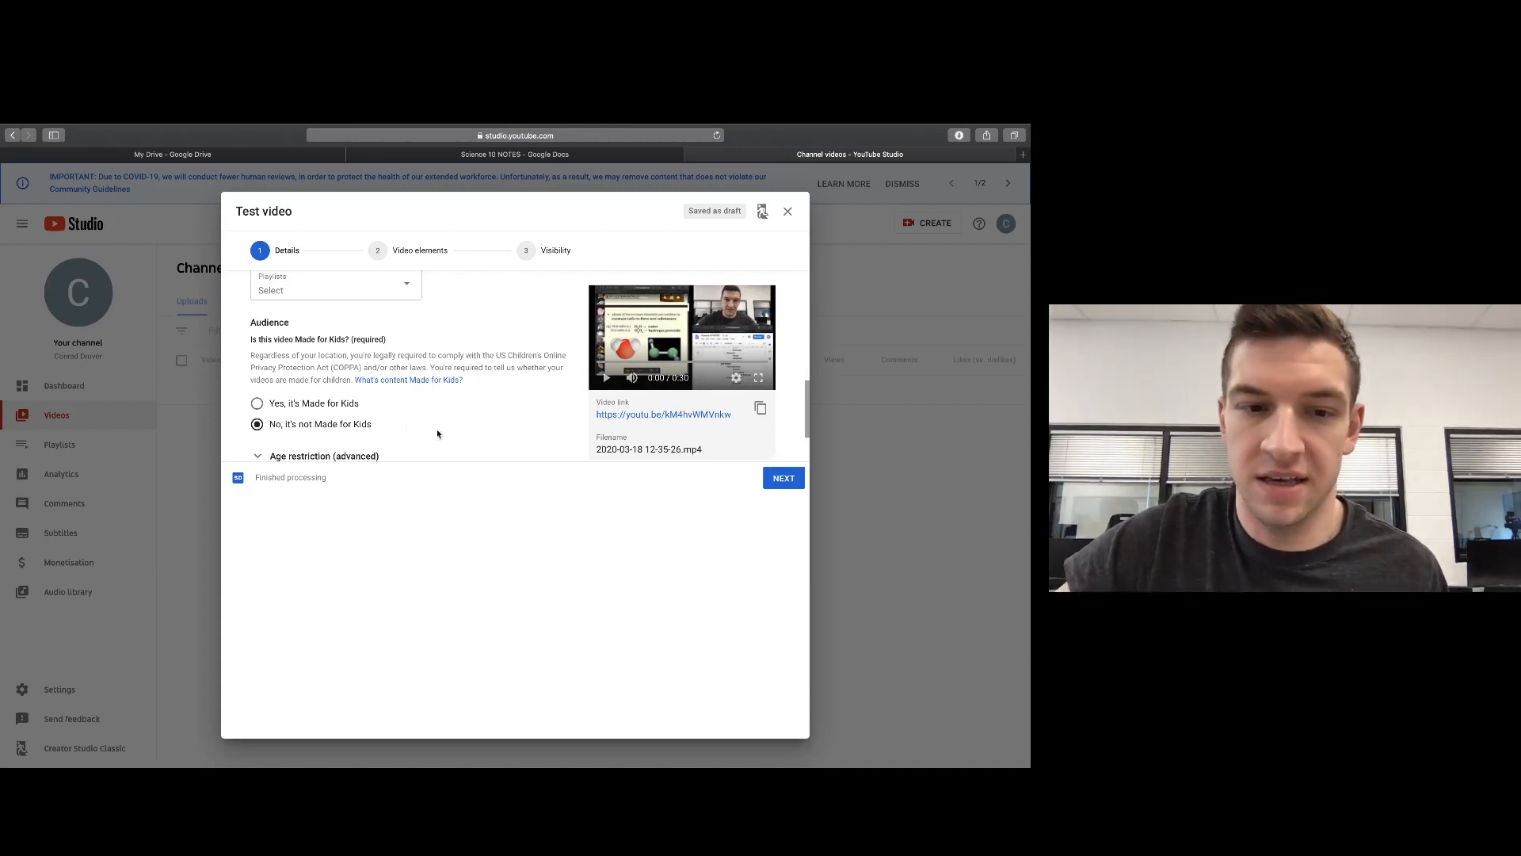
Step: Advance to the Visibility step, set Test video to Public, and publish it
{"action": "left_click", "coordinate": [784, 478]}
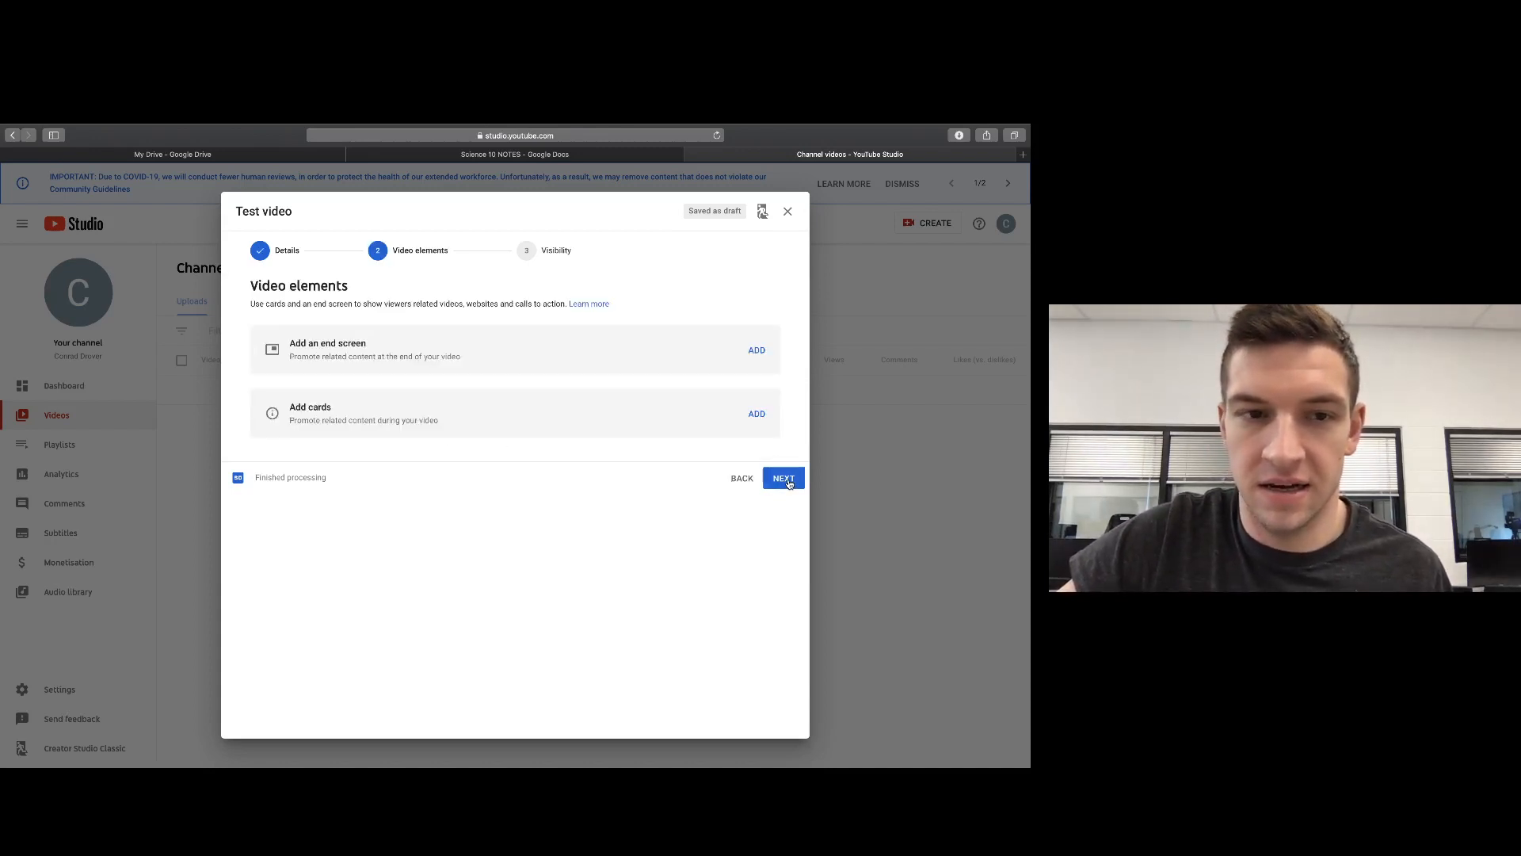
{"action": "left_click", "coordinate": [784, 478]}
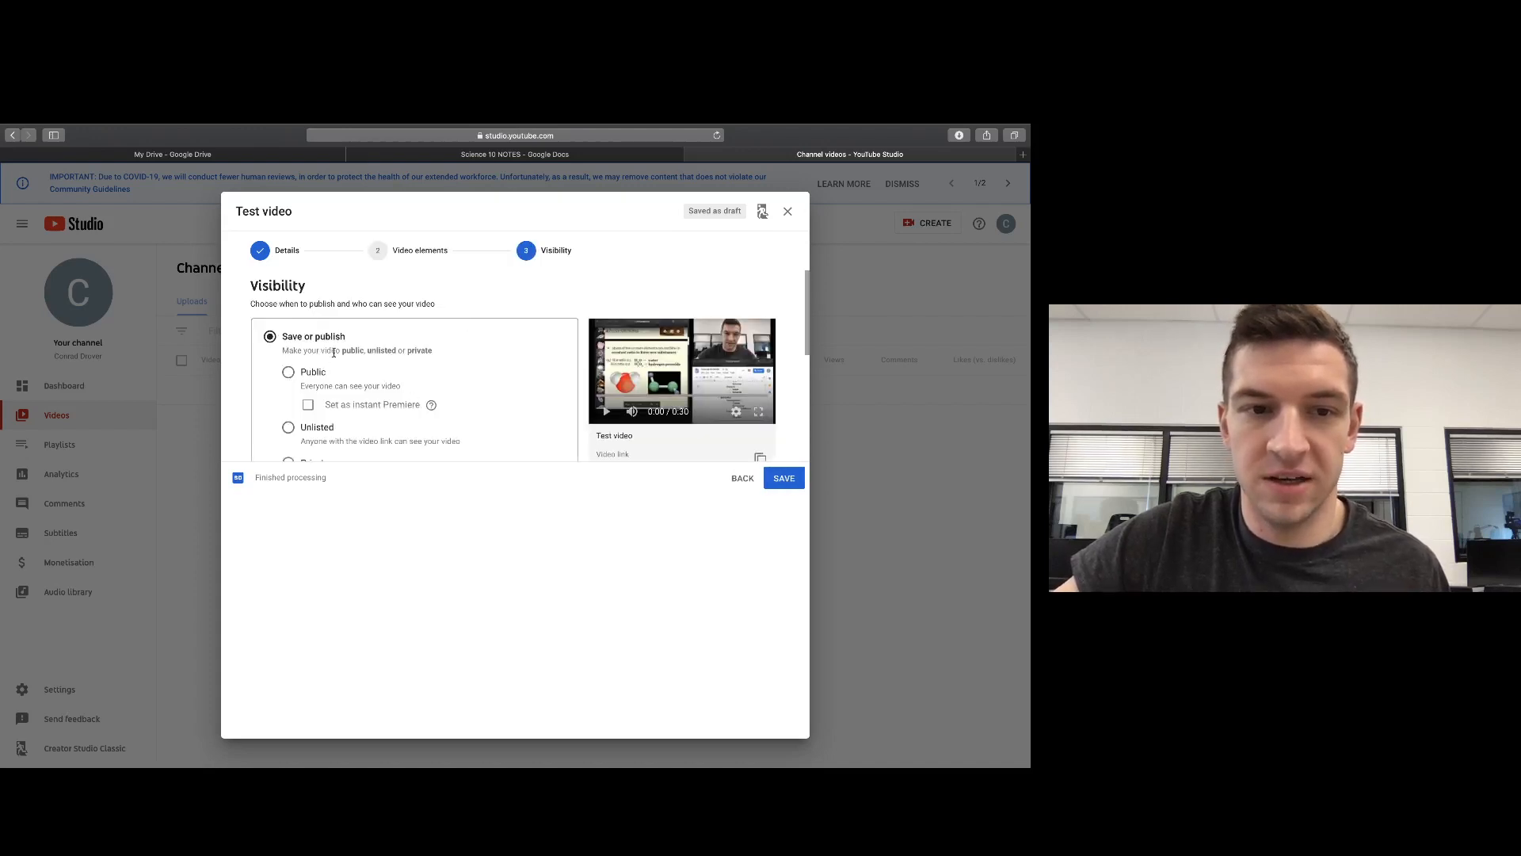
{"action": "scroll", "coordinate": [302, 354], "scroll_direction": "down", "scroll_amount": 1}
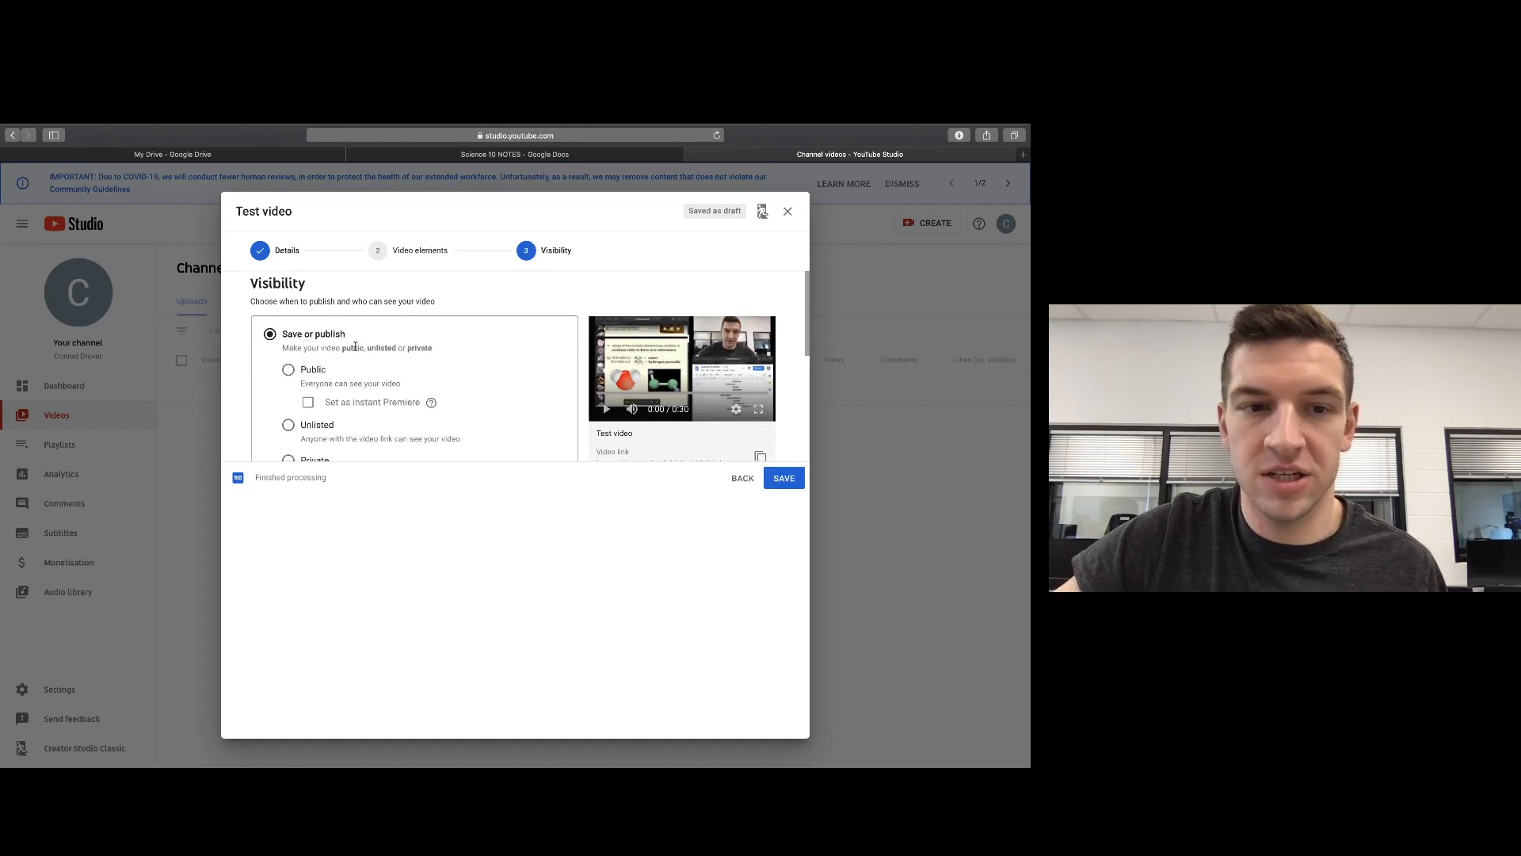
{"action": "scroll", "coordinate": [355, 347], "scroll_direction": "down", "scroll_amount": 2}
{"action": "left_click", "coordinate": [289, 366]}
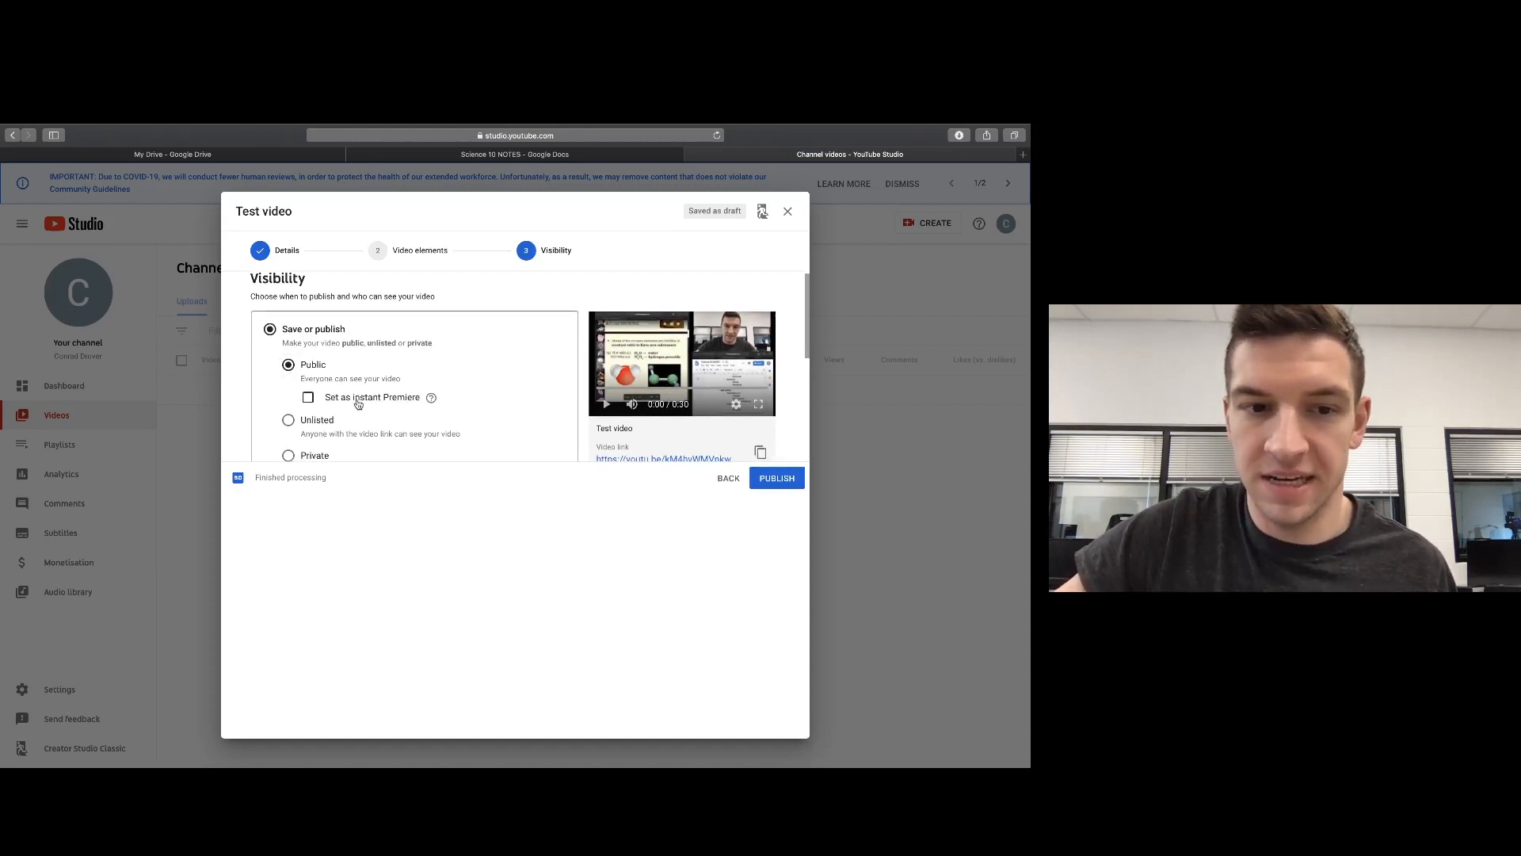
{"action": "scroll", "coordinate": [474, 421], "scroll_direction": "down", "scroll_amount": 3}
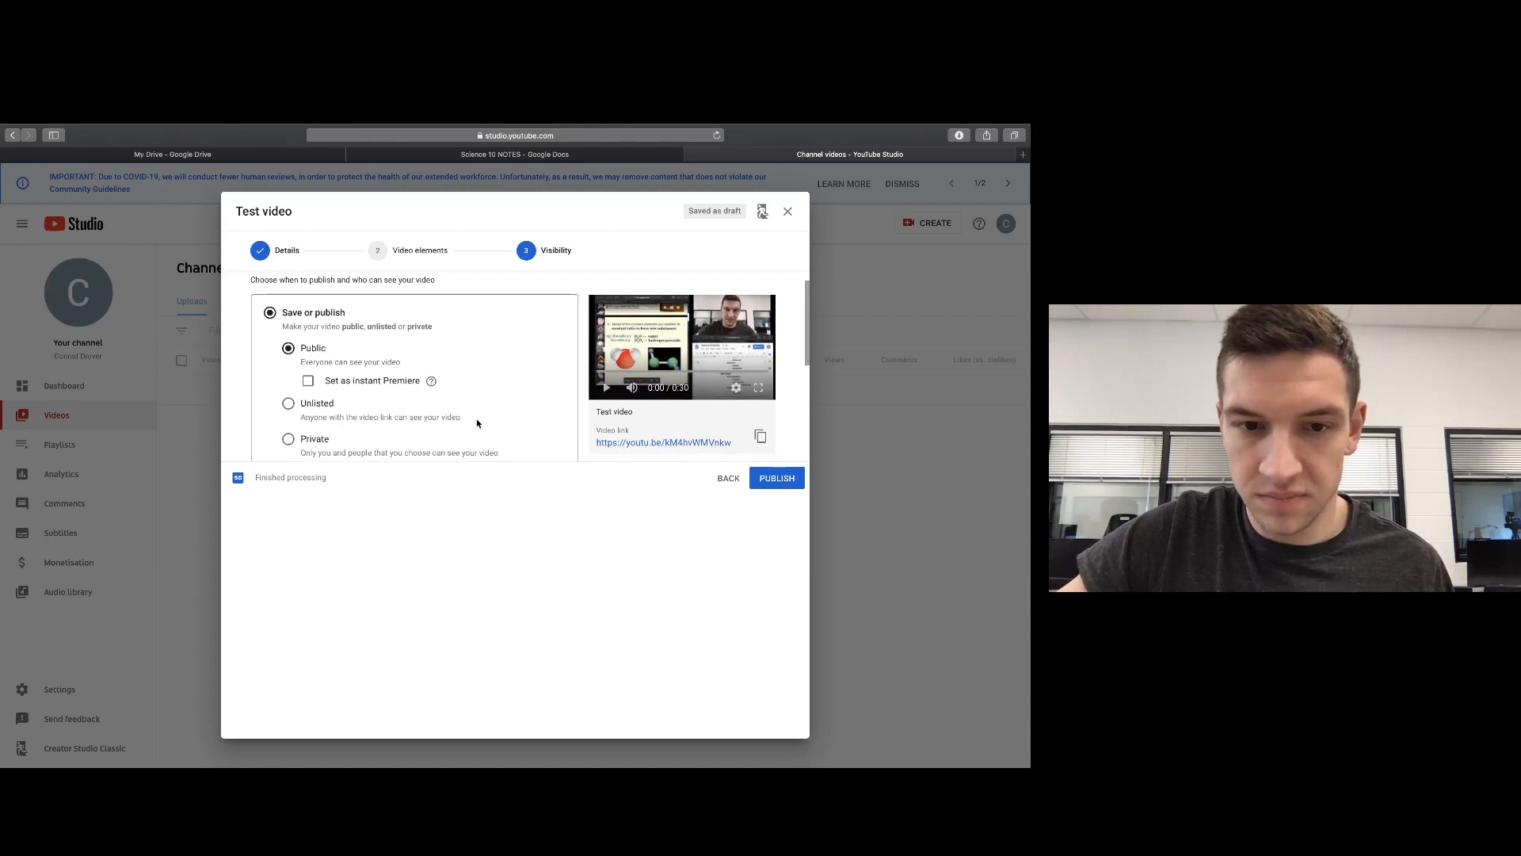
{"action": "left_click", "coordinate": [772, 479]}
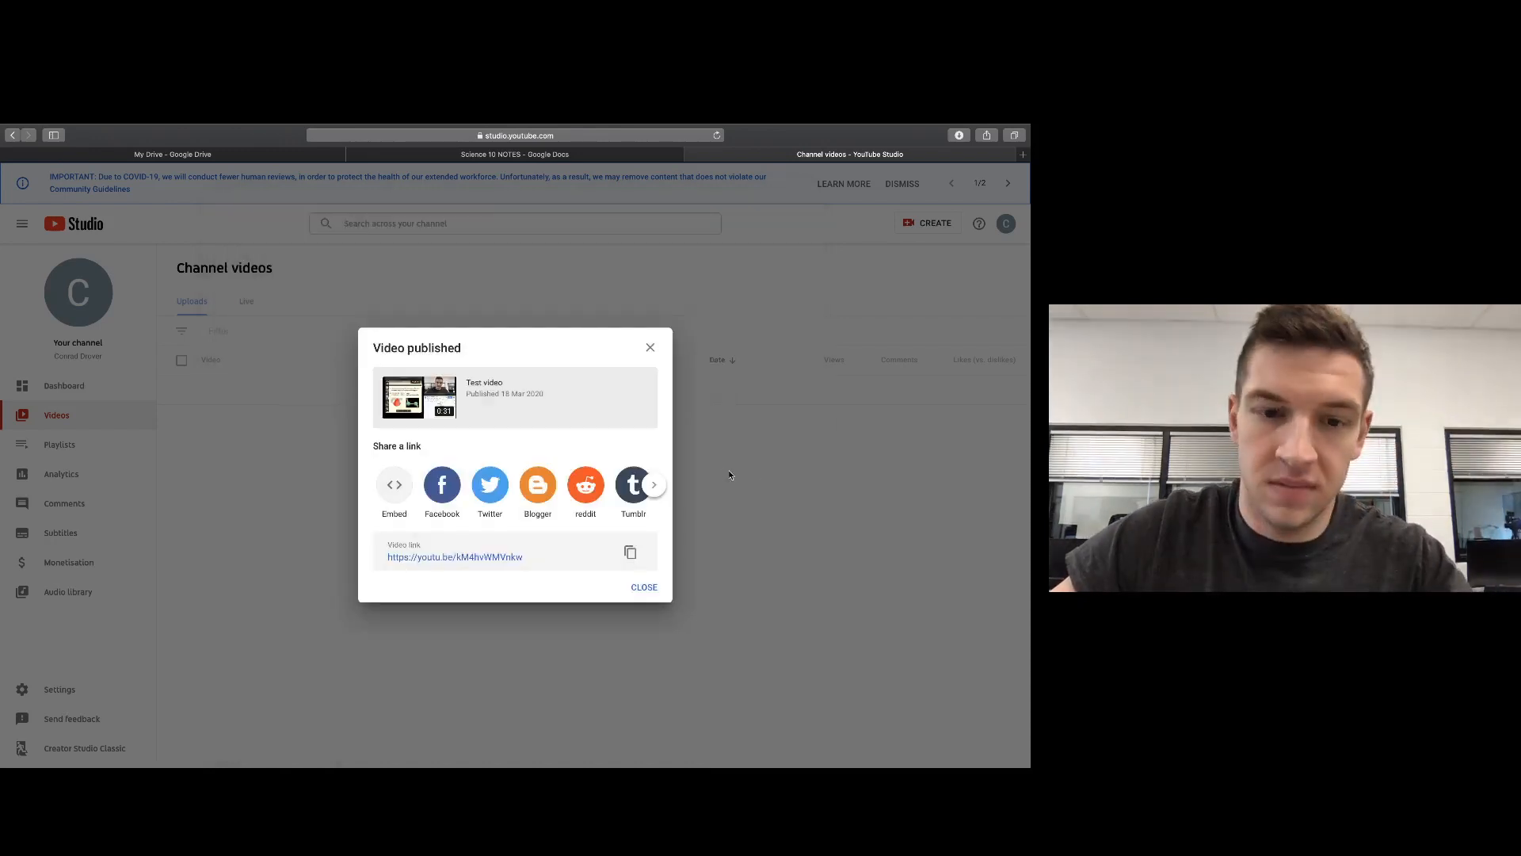
Step: Copy the Test video link, then set its first auto-generated thumbnail on the details page
{"action": "left_click", "coordinate": [631, 554]}
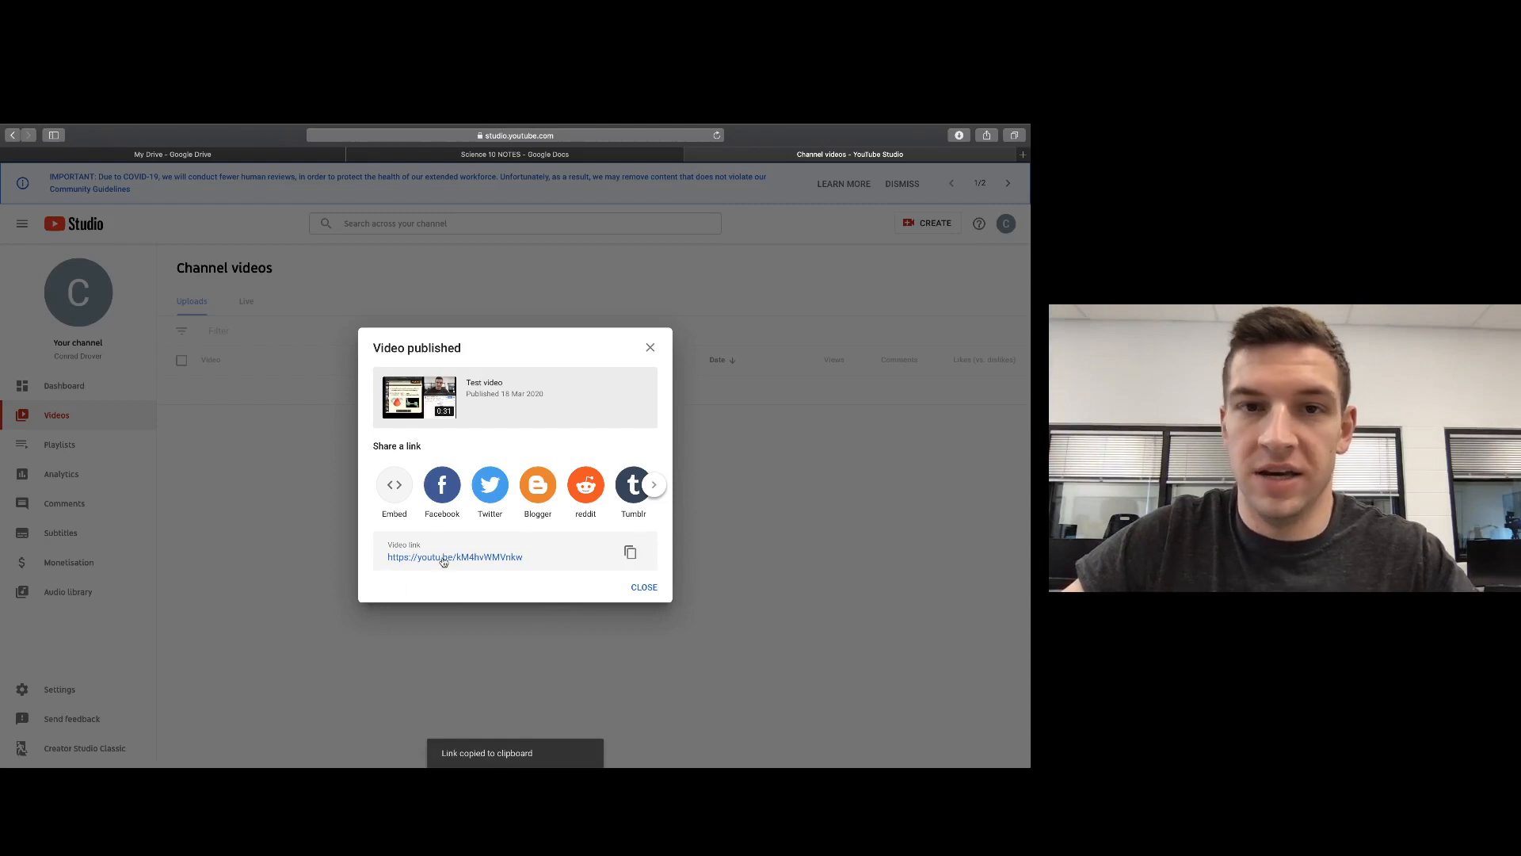
{"action": "left_click", "coordinate": [639, 589]}
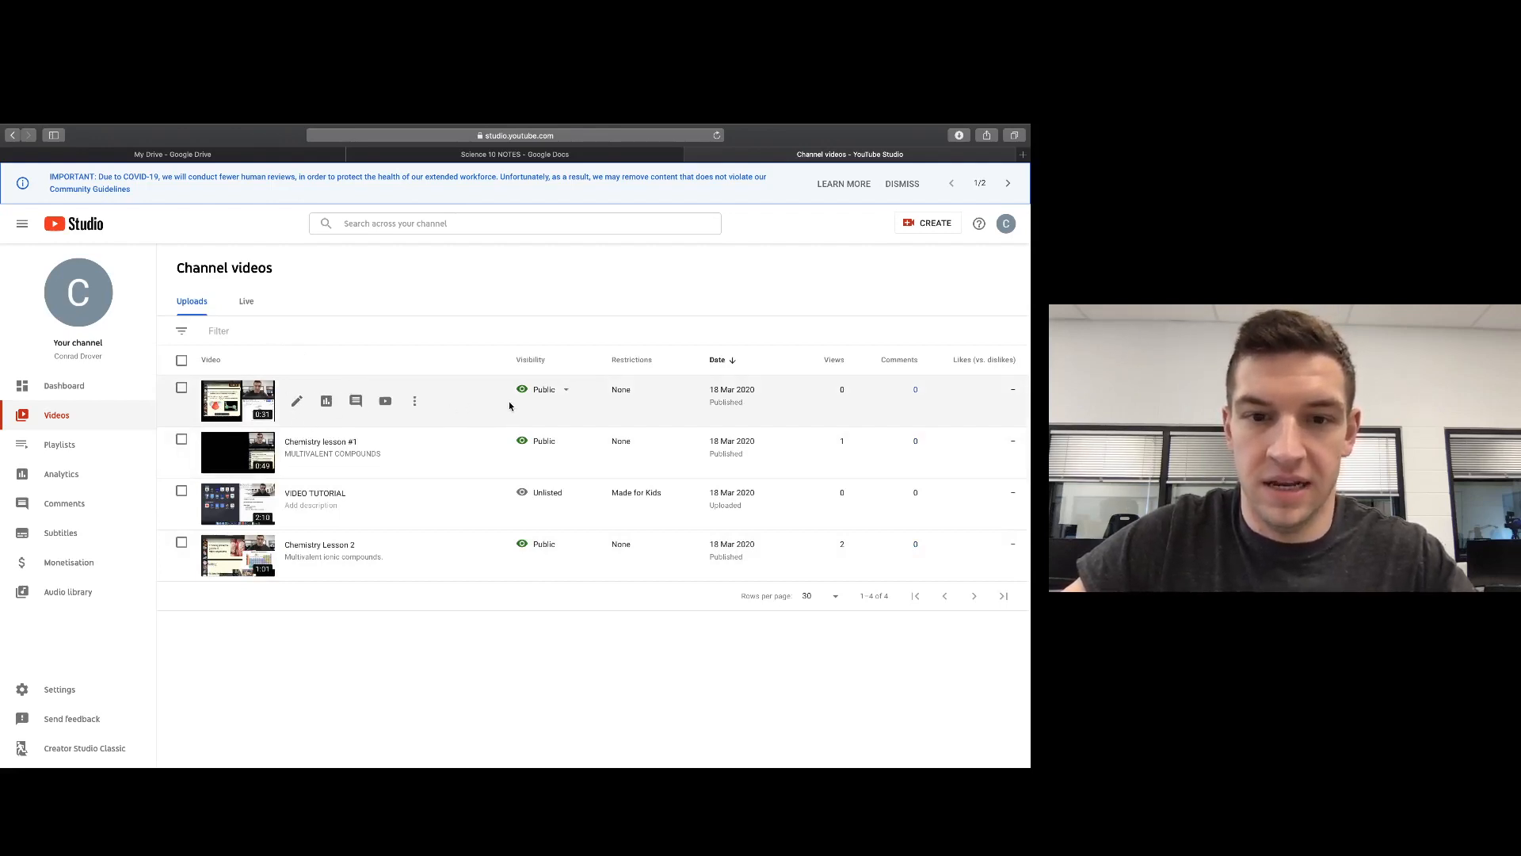
{"action": "left_click", "coordinate": [255, 409]}
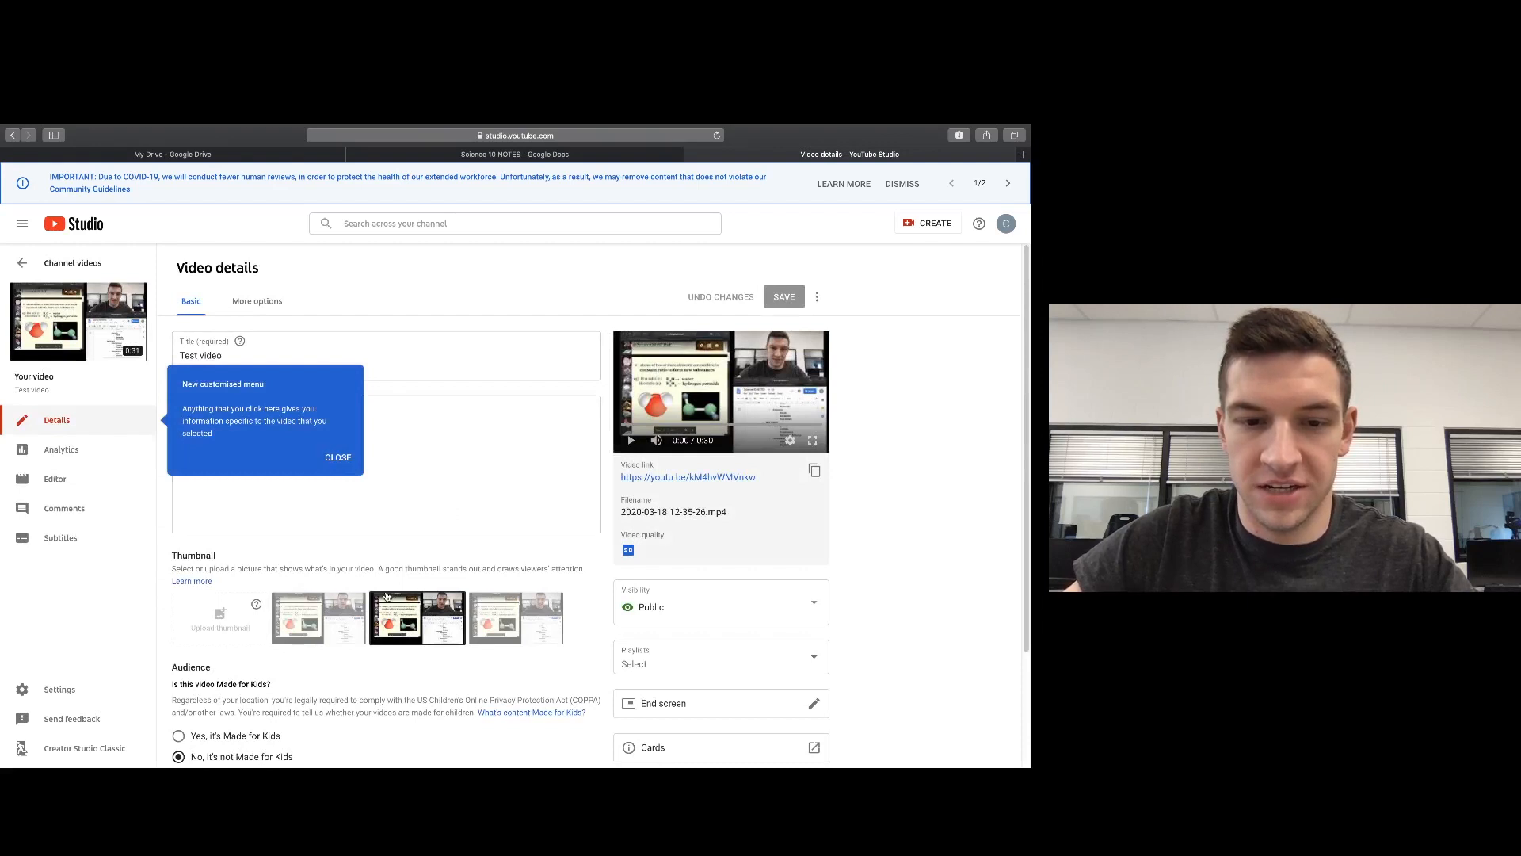
{"action": "scroll", "coordinate": [532, 562], "scroll_direction": "down", "scroll_amount": 2}
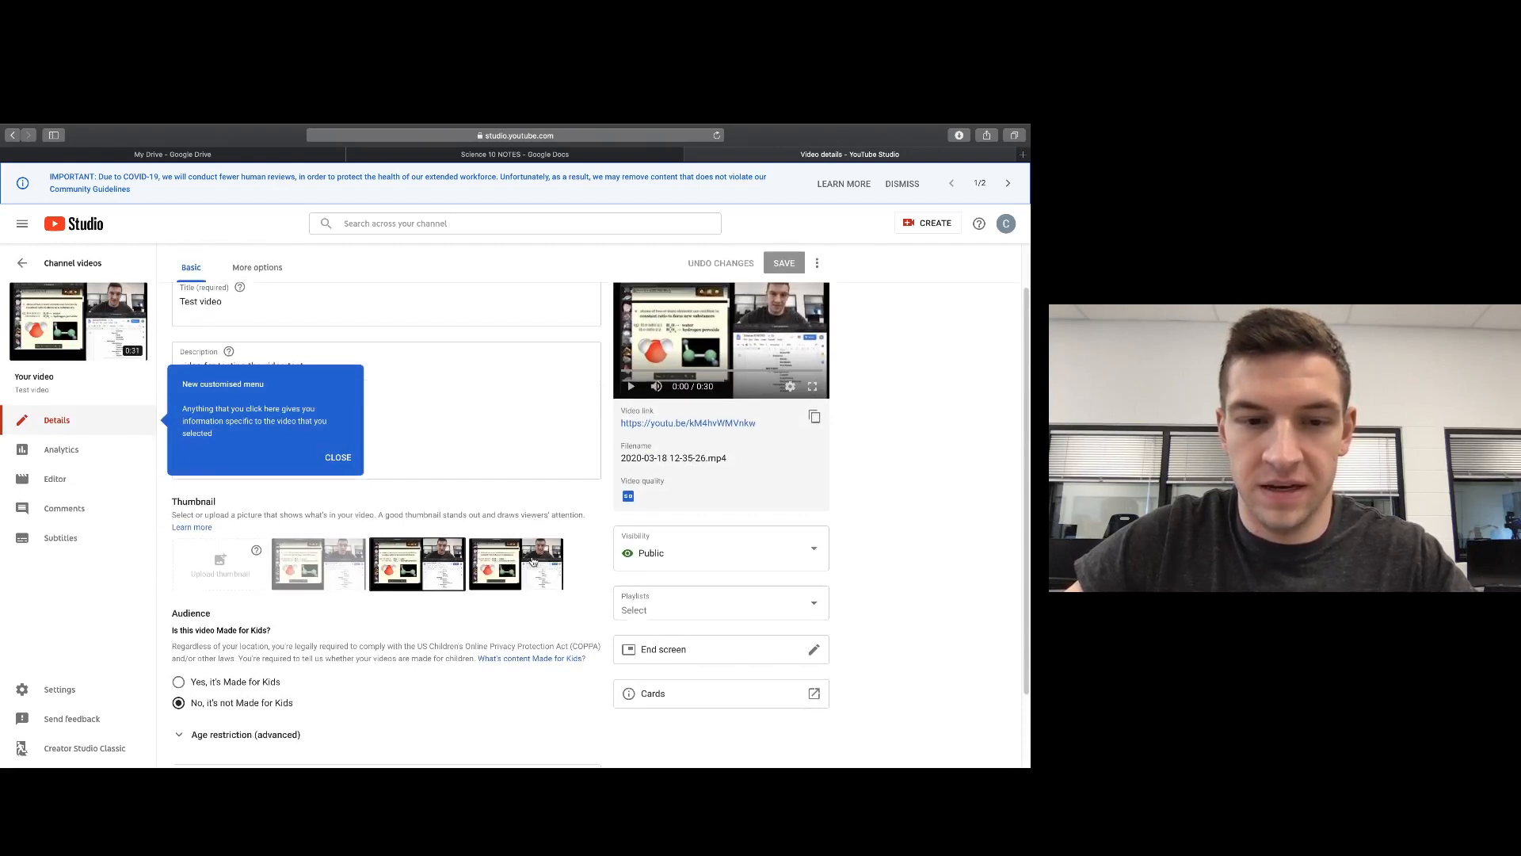
{"action": "left_click", "coordinate": [327, 565]}
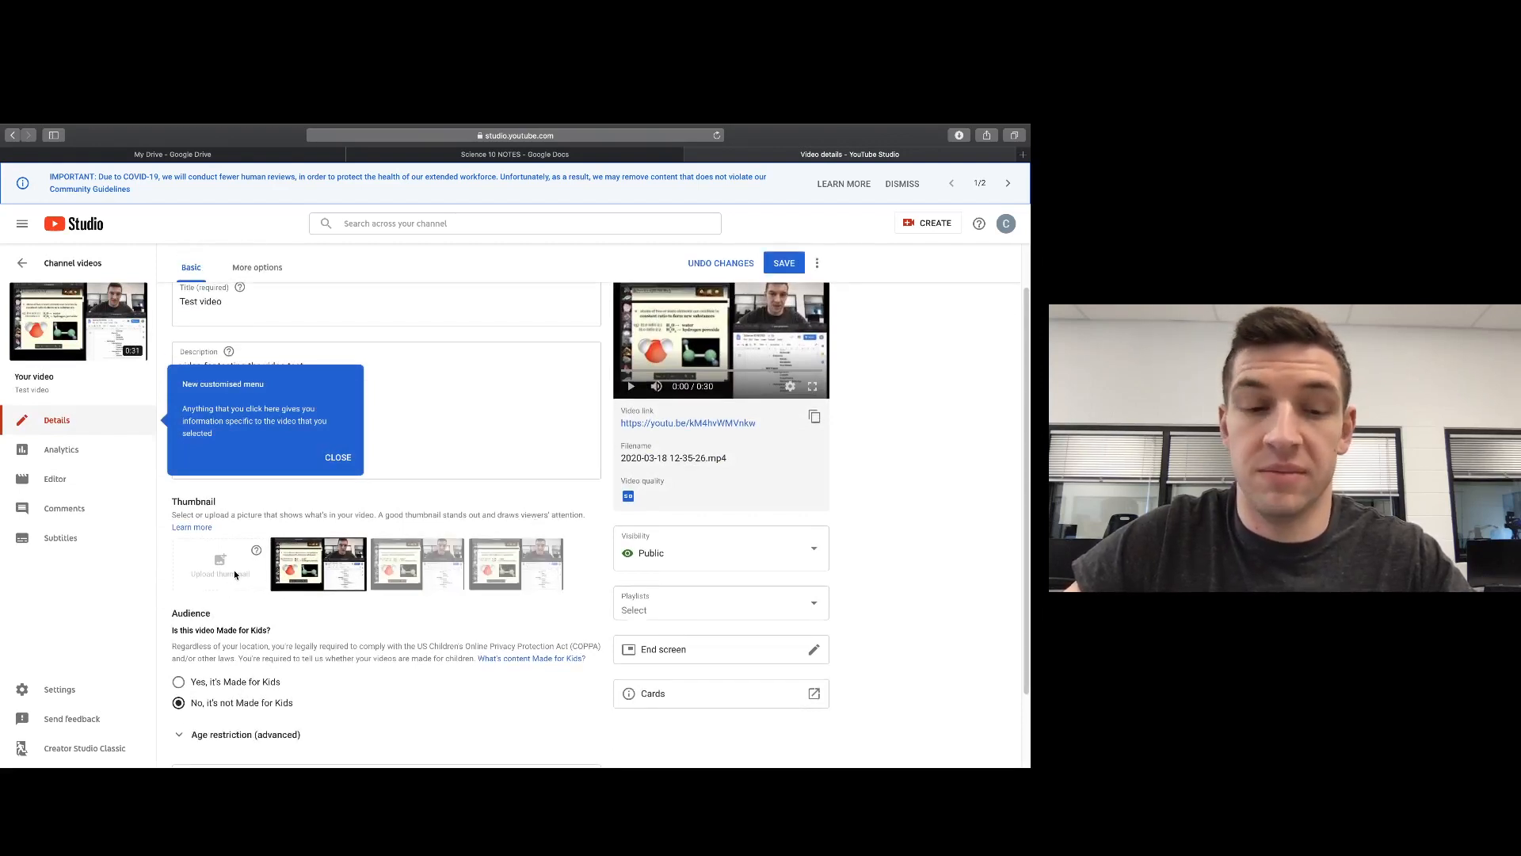
{"action": "scroll", "coordinate": [507, 559], "scroll_direction": "down", "scroll_amount": 3}
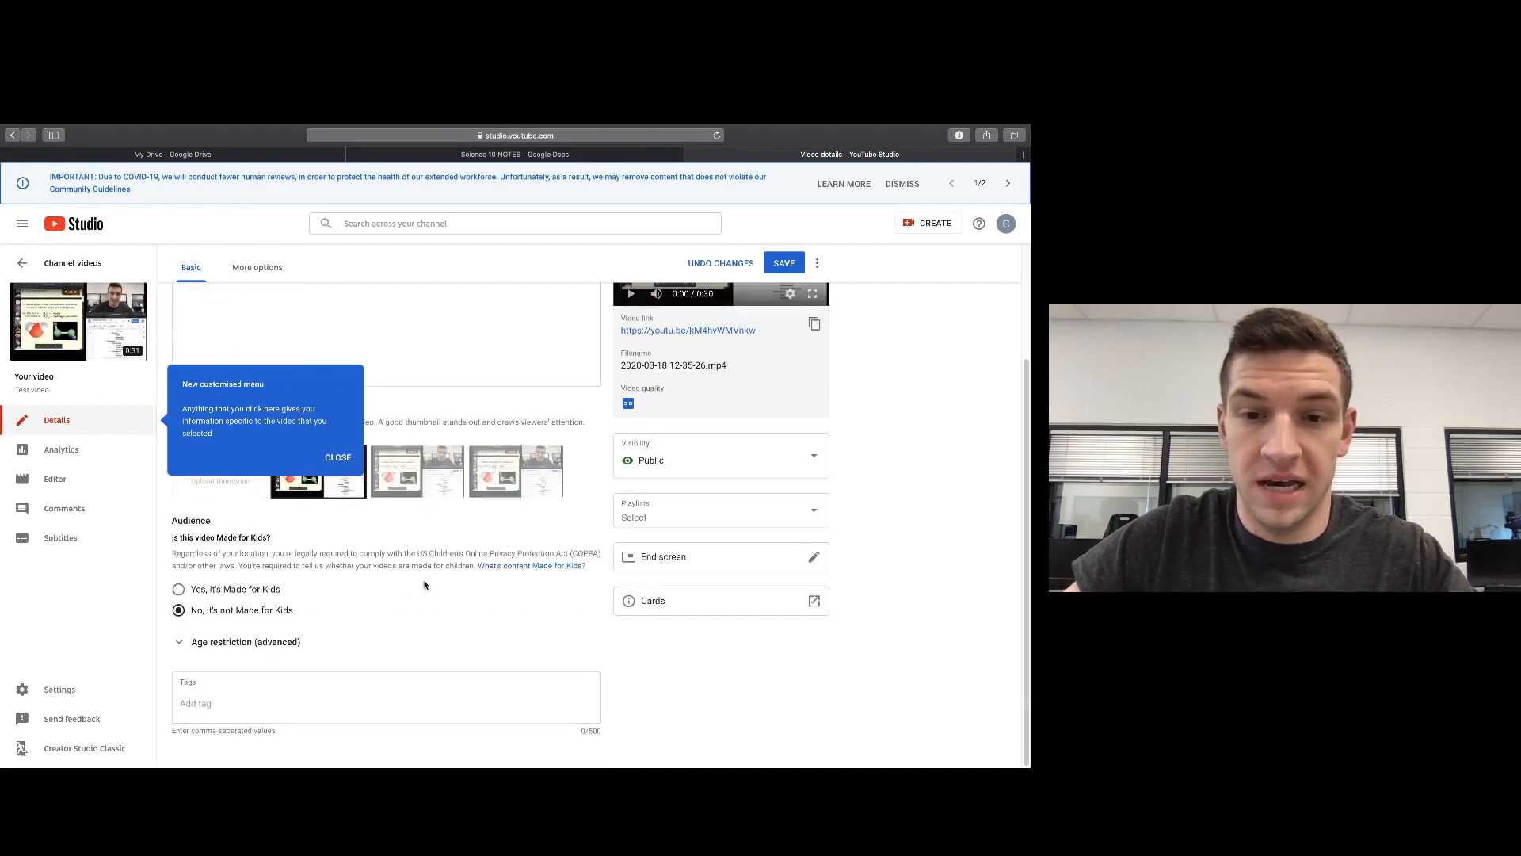
{"action": "left_click", "coordinate": [715, 458]}
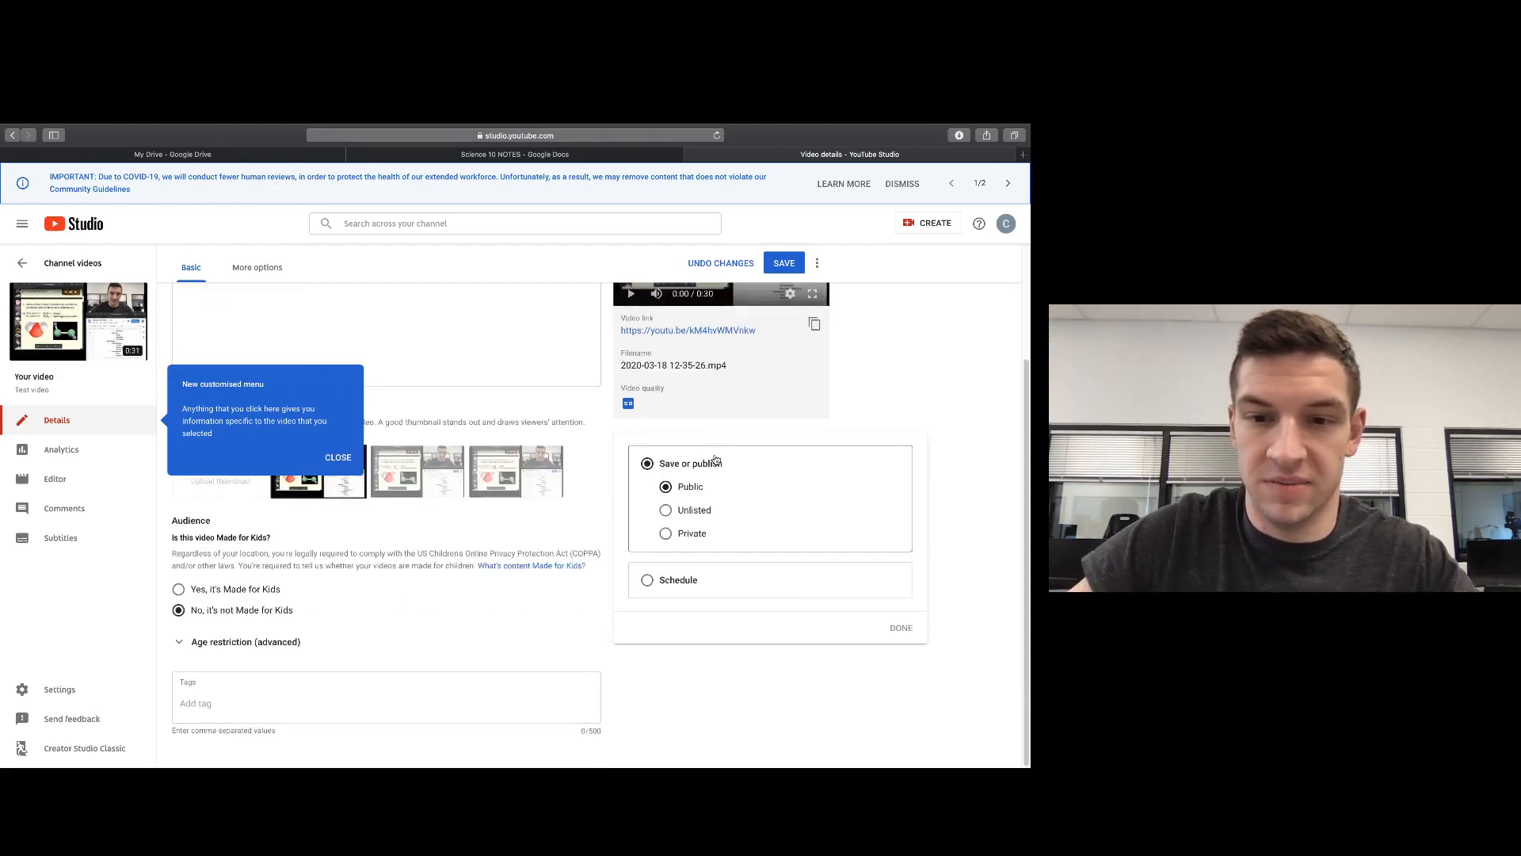
{"action": "left_click", "coordinate": [855, 426]}
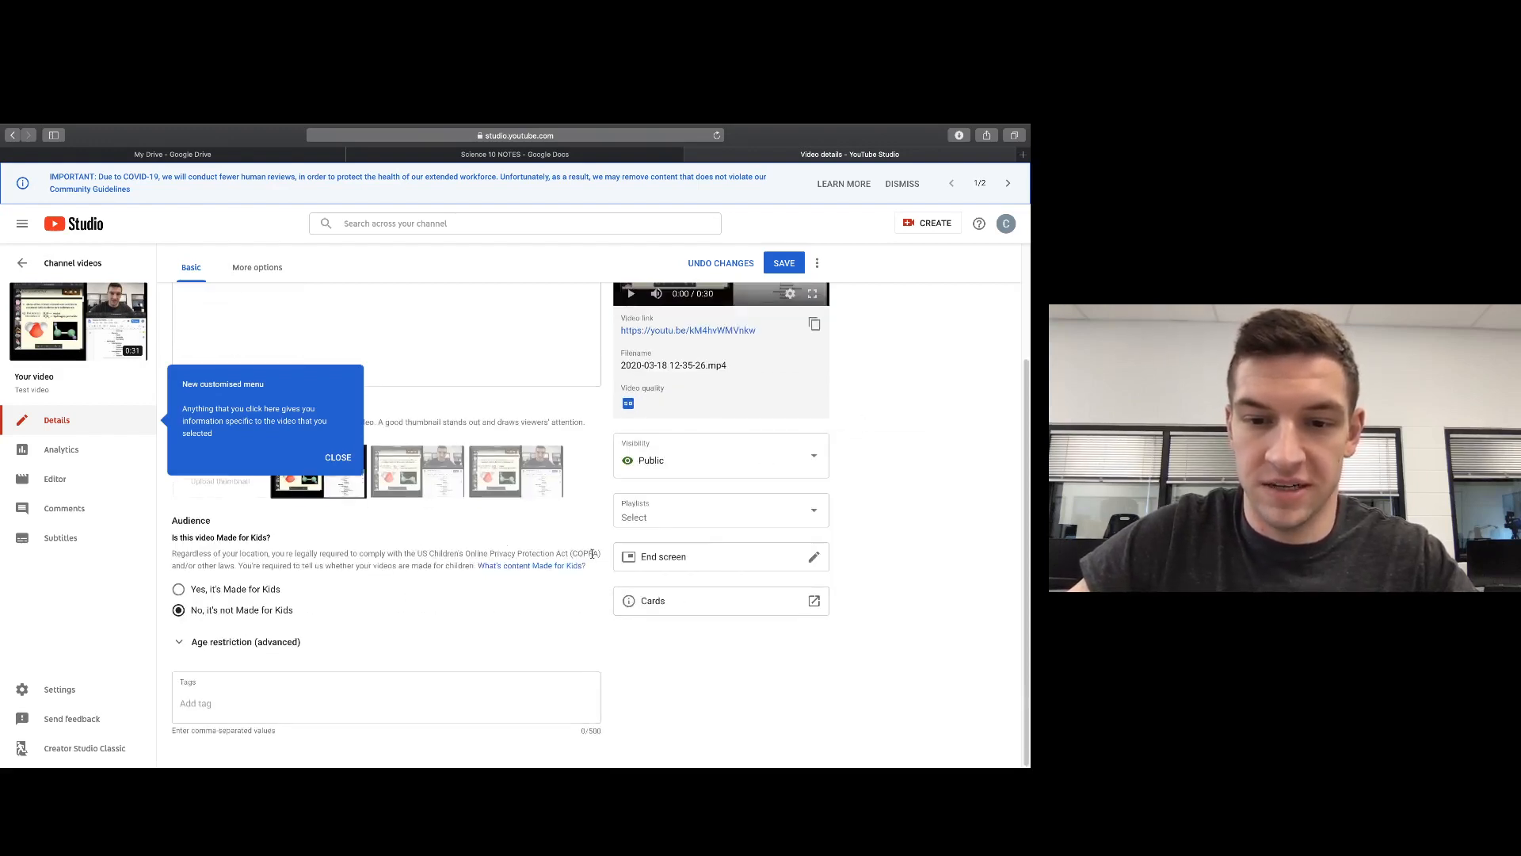
{"action": "scroll", "coordinate": [594, 555], "scroll_direction": "up", "scroll_amount": 4}
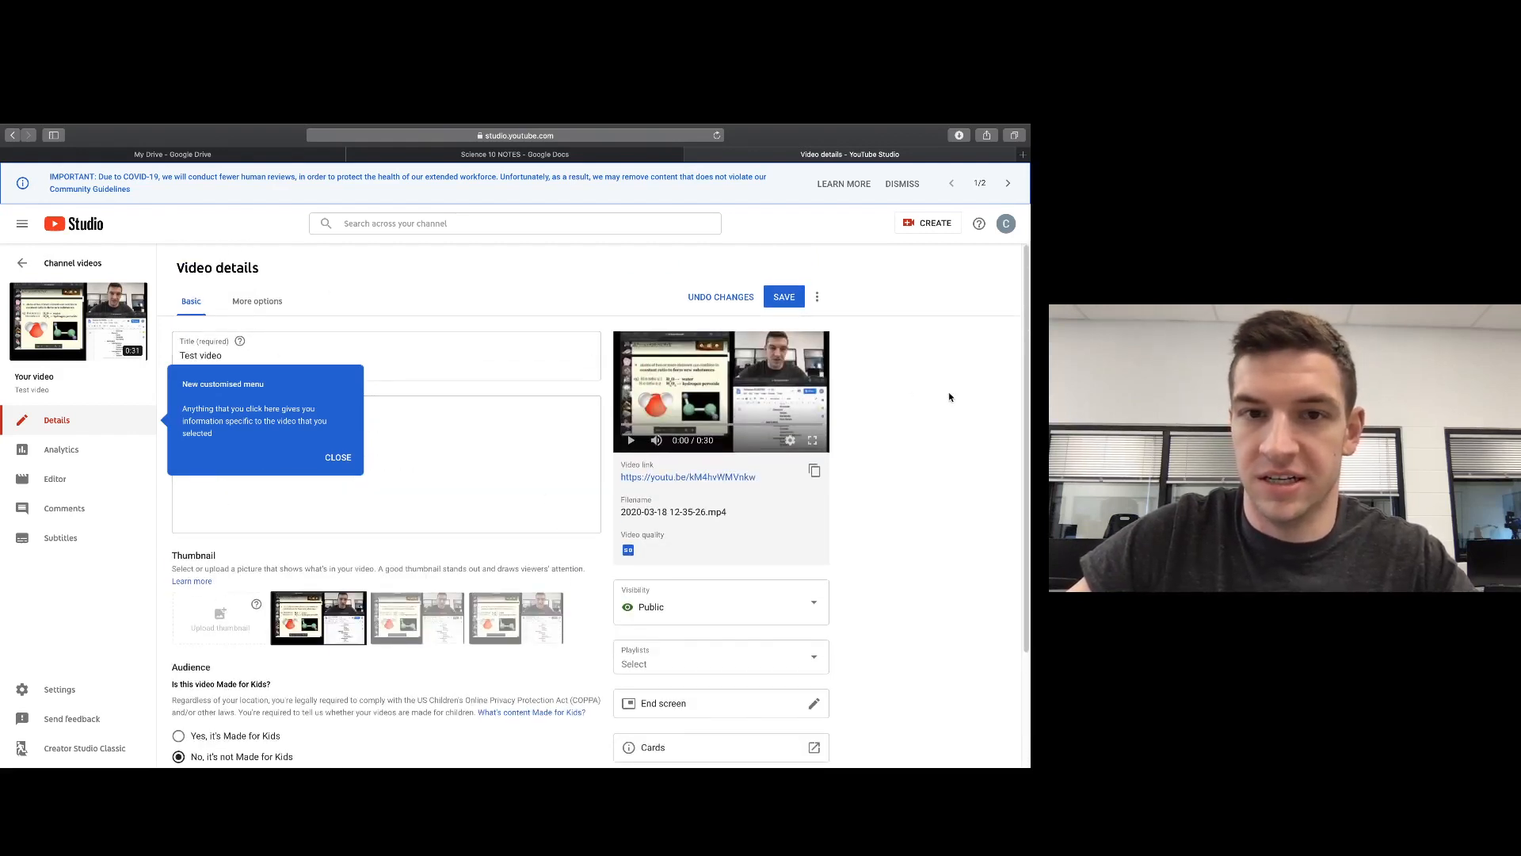
{"action": "left_click", "coordinate": [345, 457]}
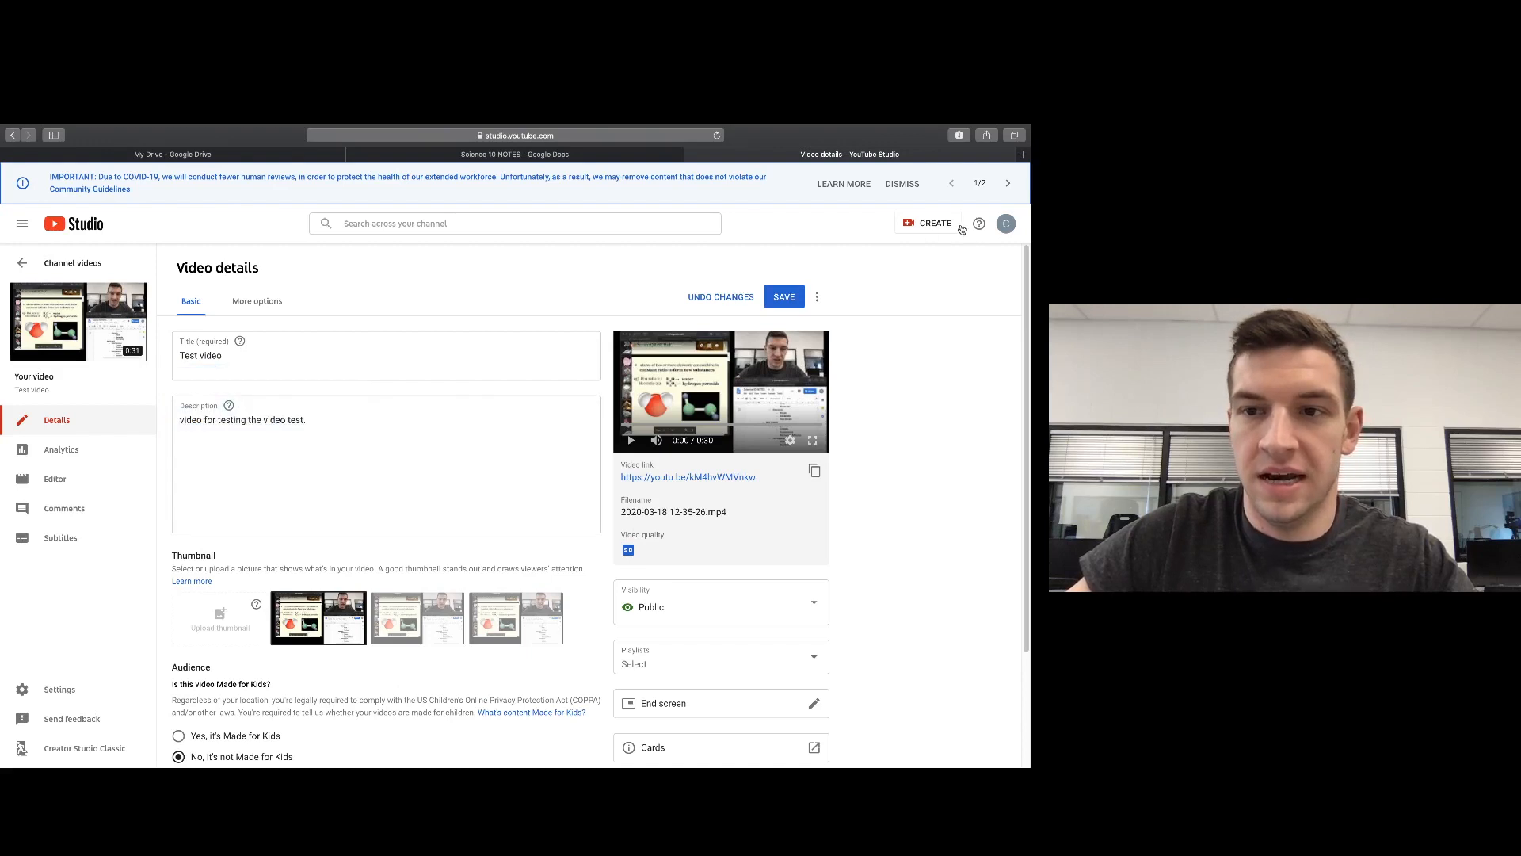
{"action": "left_click", "coordinate": [1006, 224]}
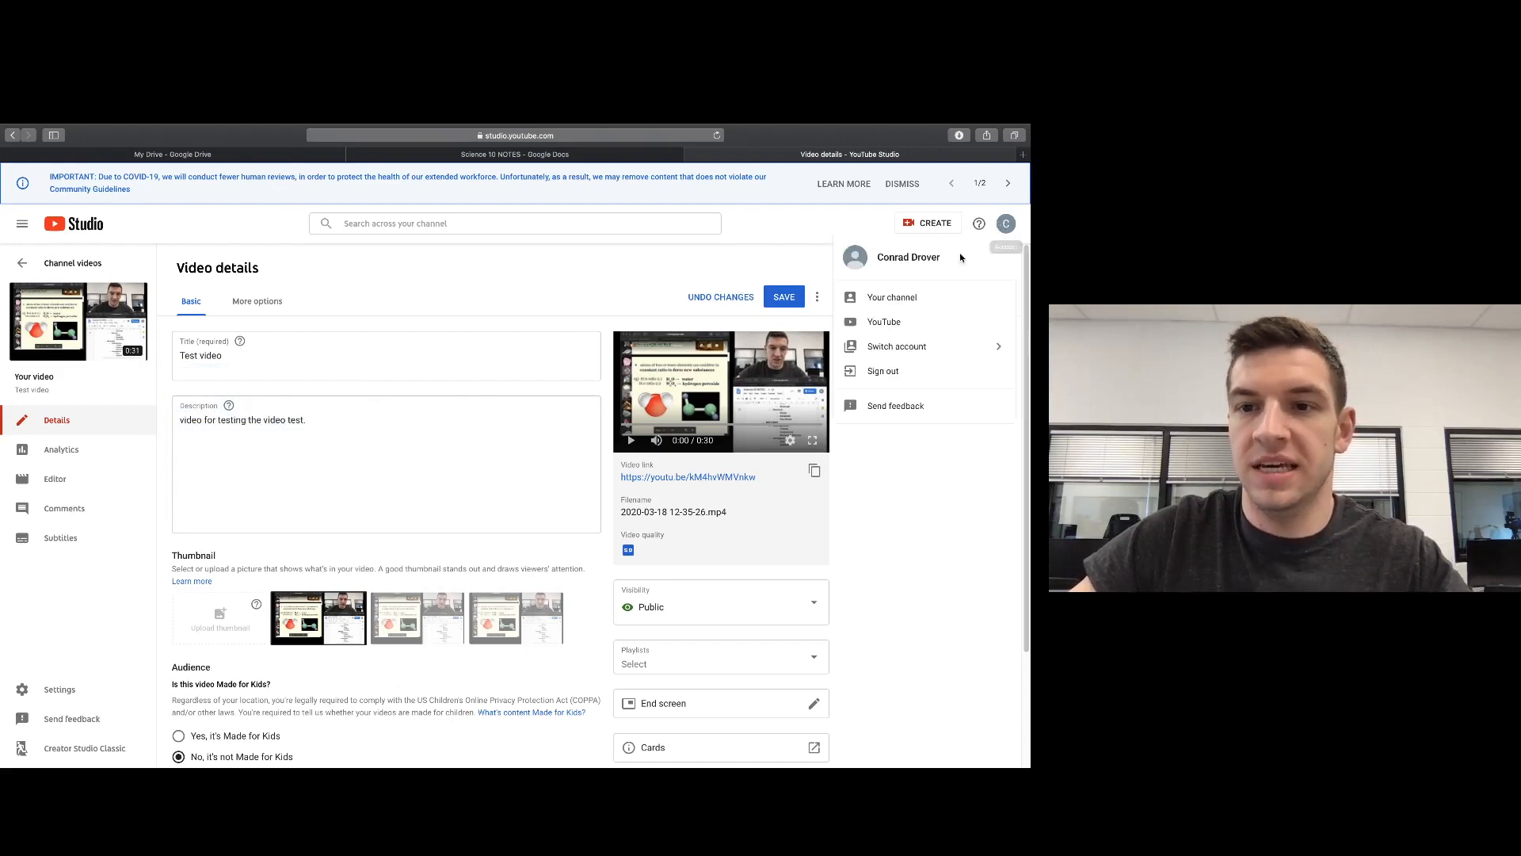
Step: Leave the details page for the channel page and open Test video from Uploads
{"action": "left_click", "coordinate": [909, 305]}
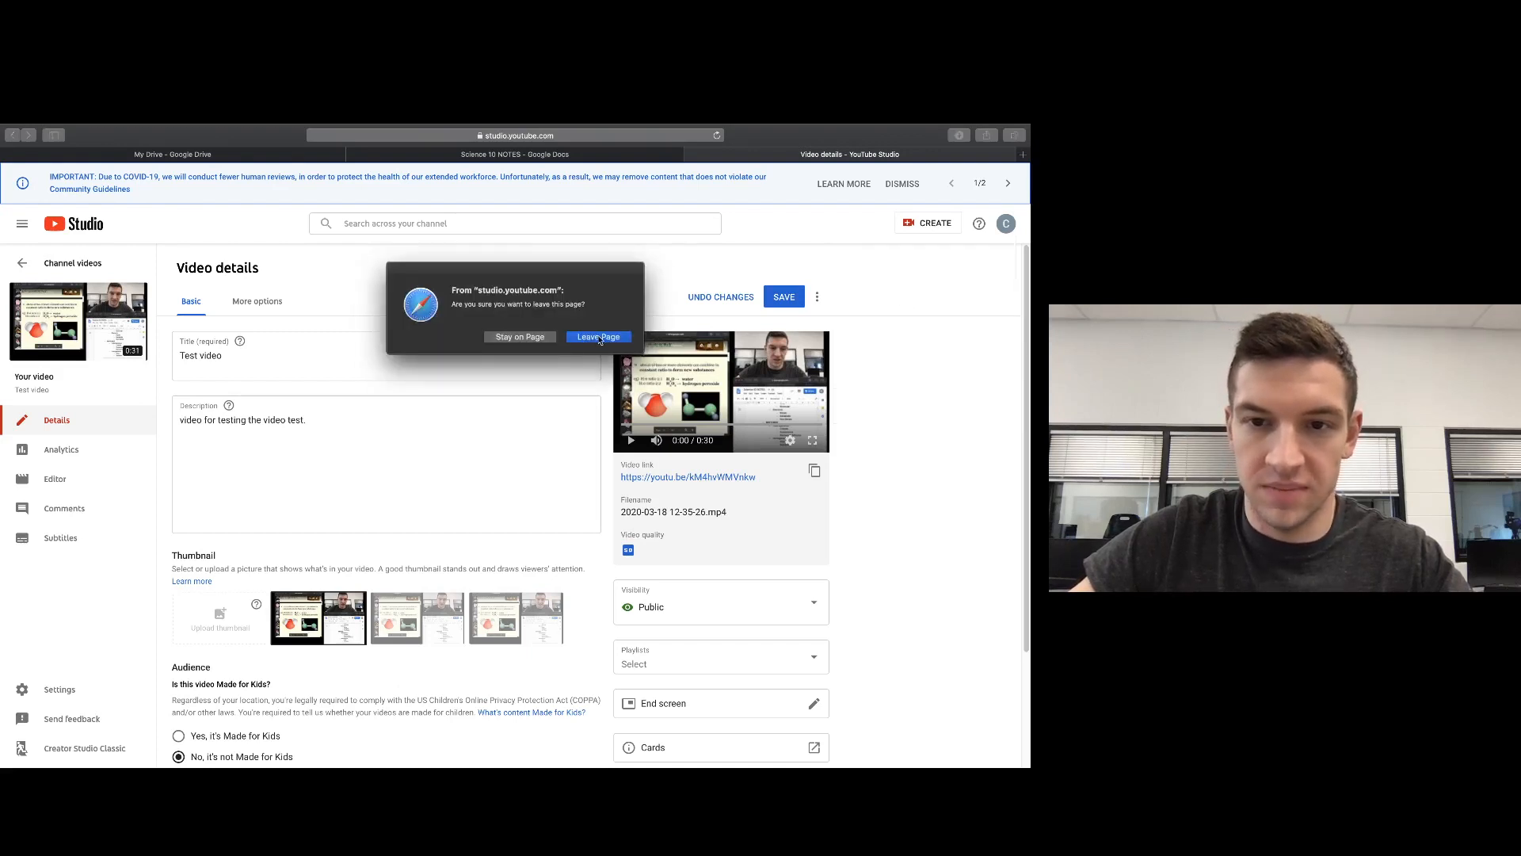
{"action": "left_click", "coordinate": [599, 337]}
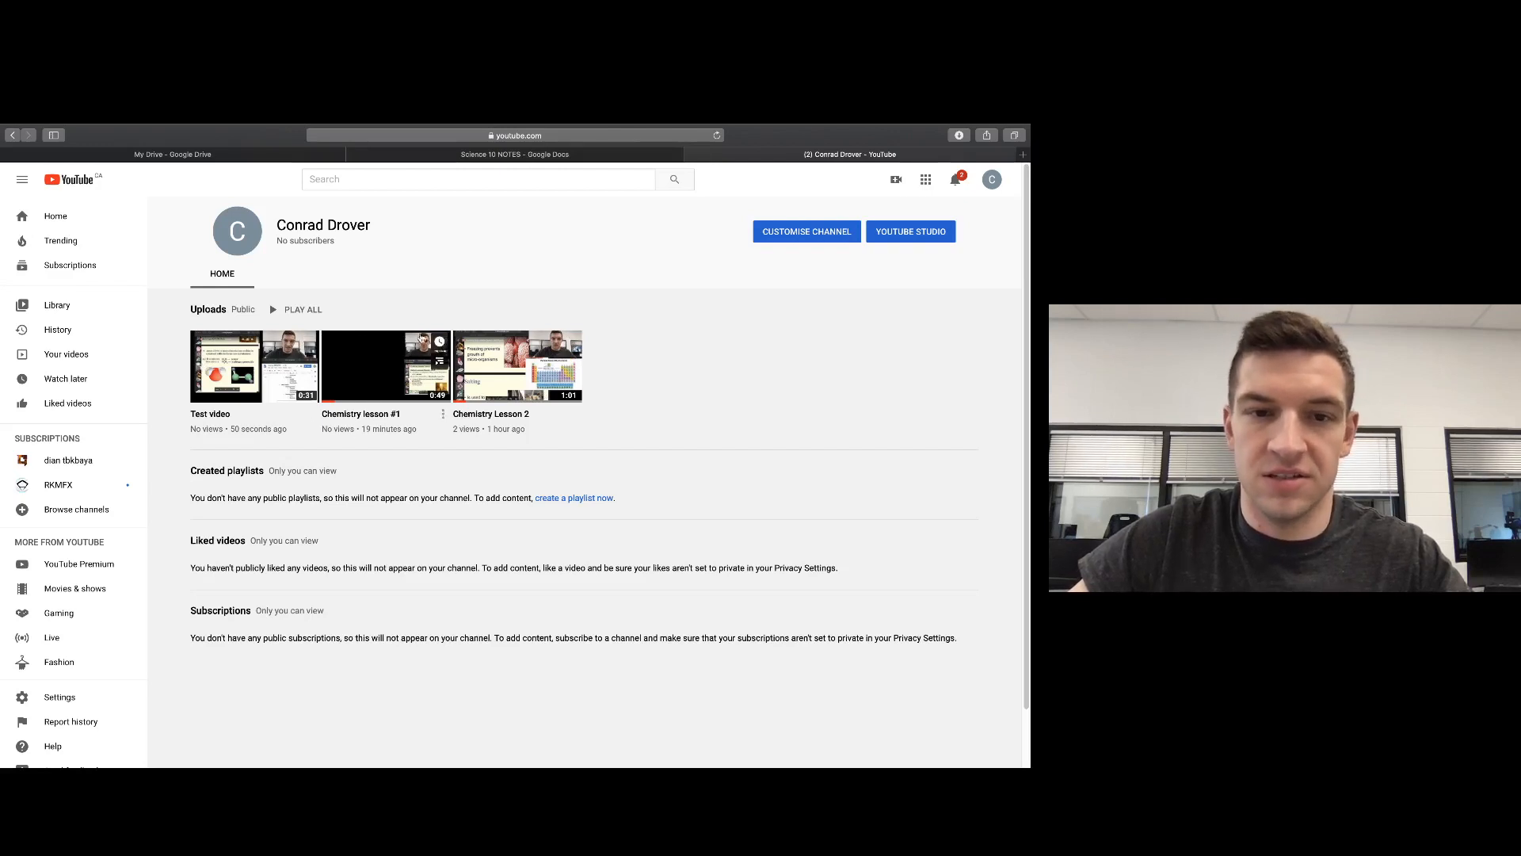
{"action": "left_click", "coordinate": [236, 389]}
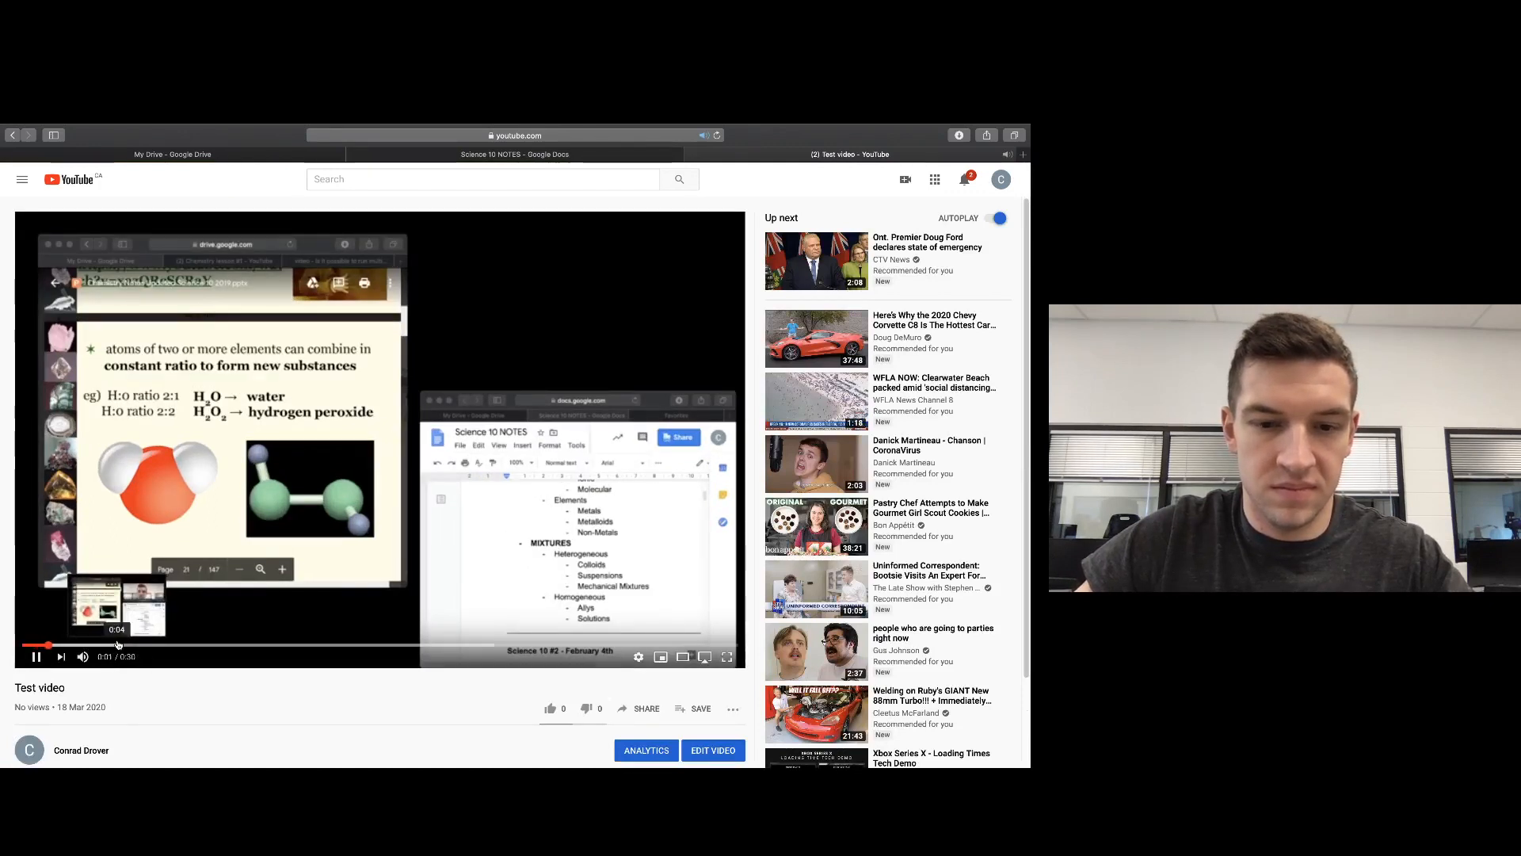
Step: Jump ahead in Test video, view its Quality options, and pause on the periodic table slide
{"action": "left_click", "coordinate": [119, 644]}
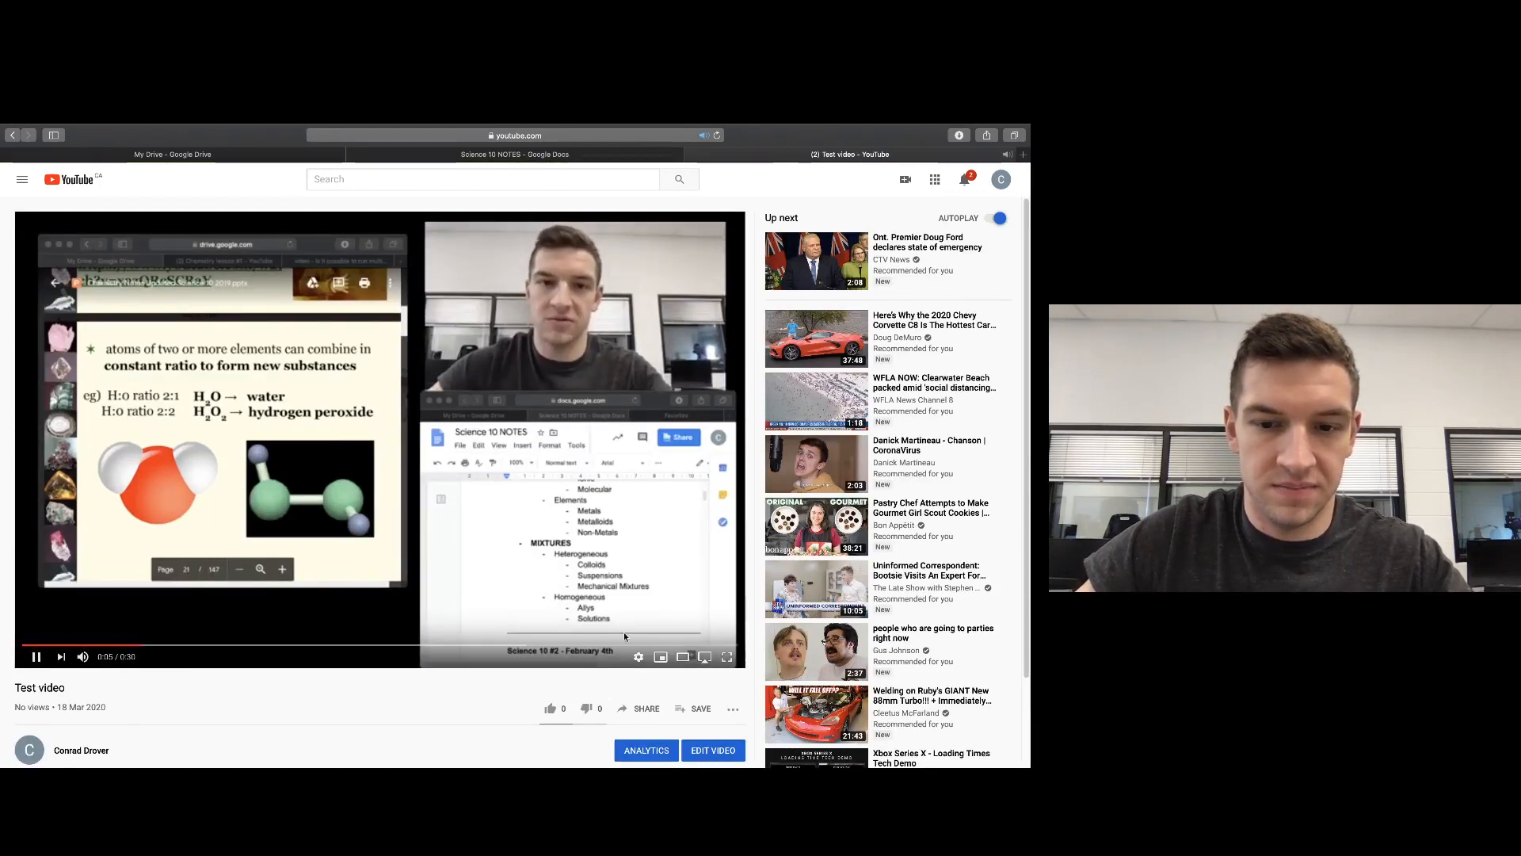
{"action": "left_click", "coordinate": [639, 657]}
{"action": "left_click", "coordinate": [642, 621]}
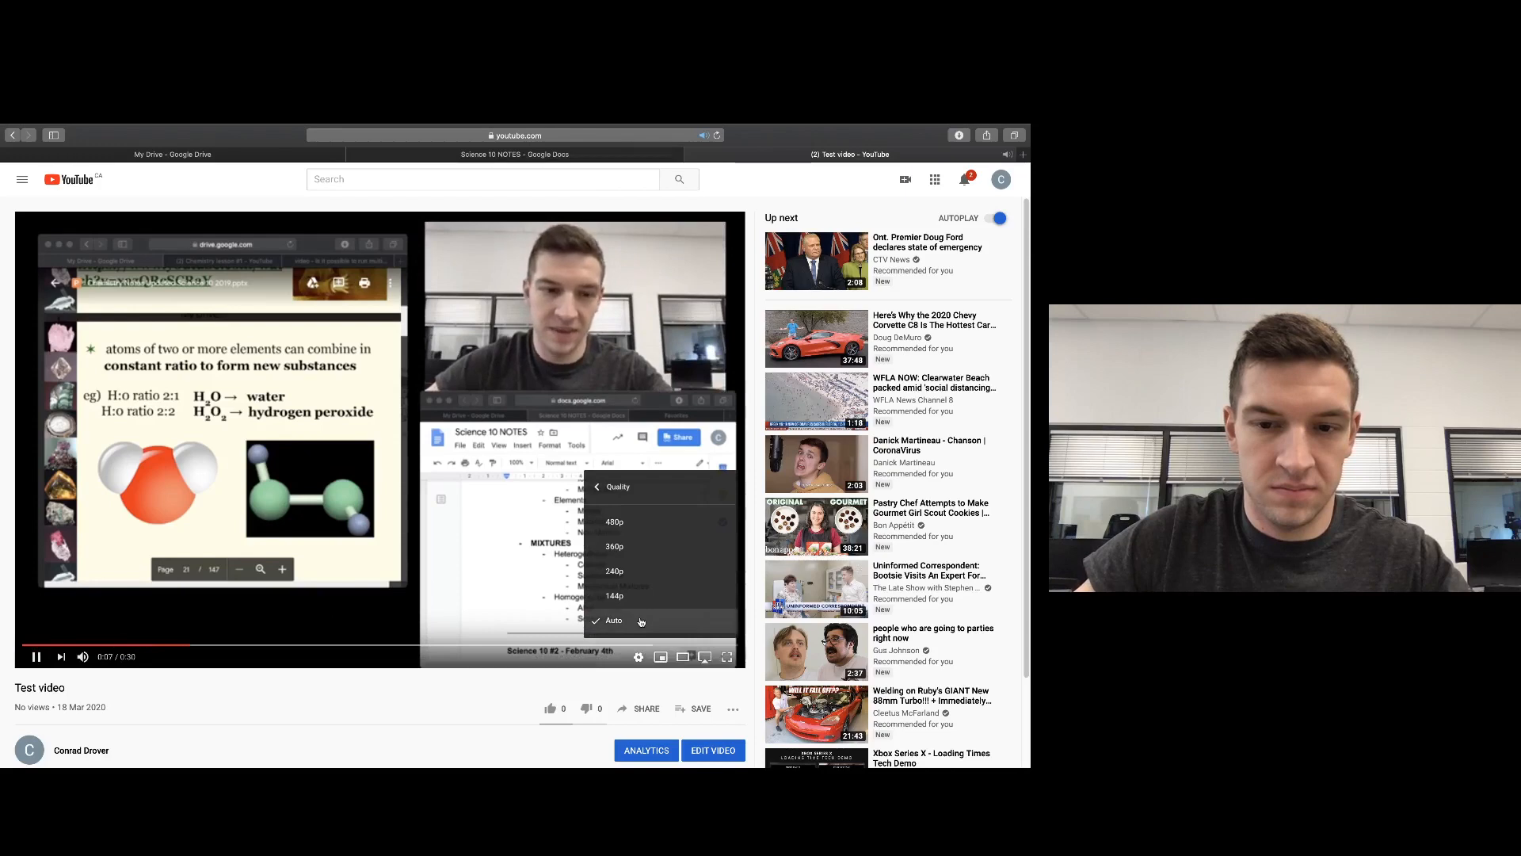
{"action": "left_click", "coordinate": [36, 659]}
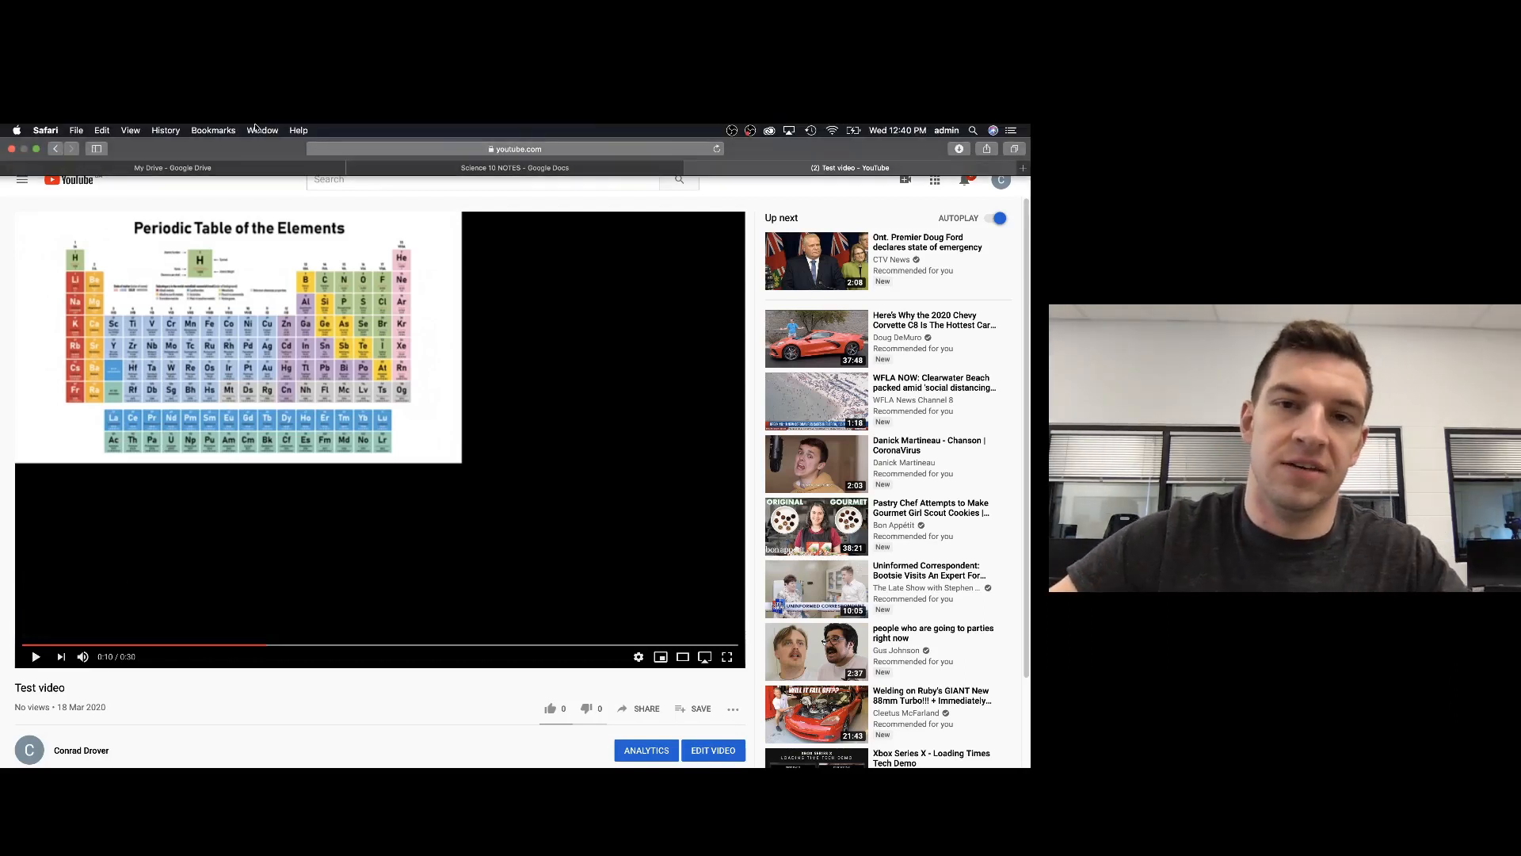
{"action": "mouse_move", "coordinate": [17, 130]}
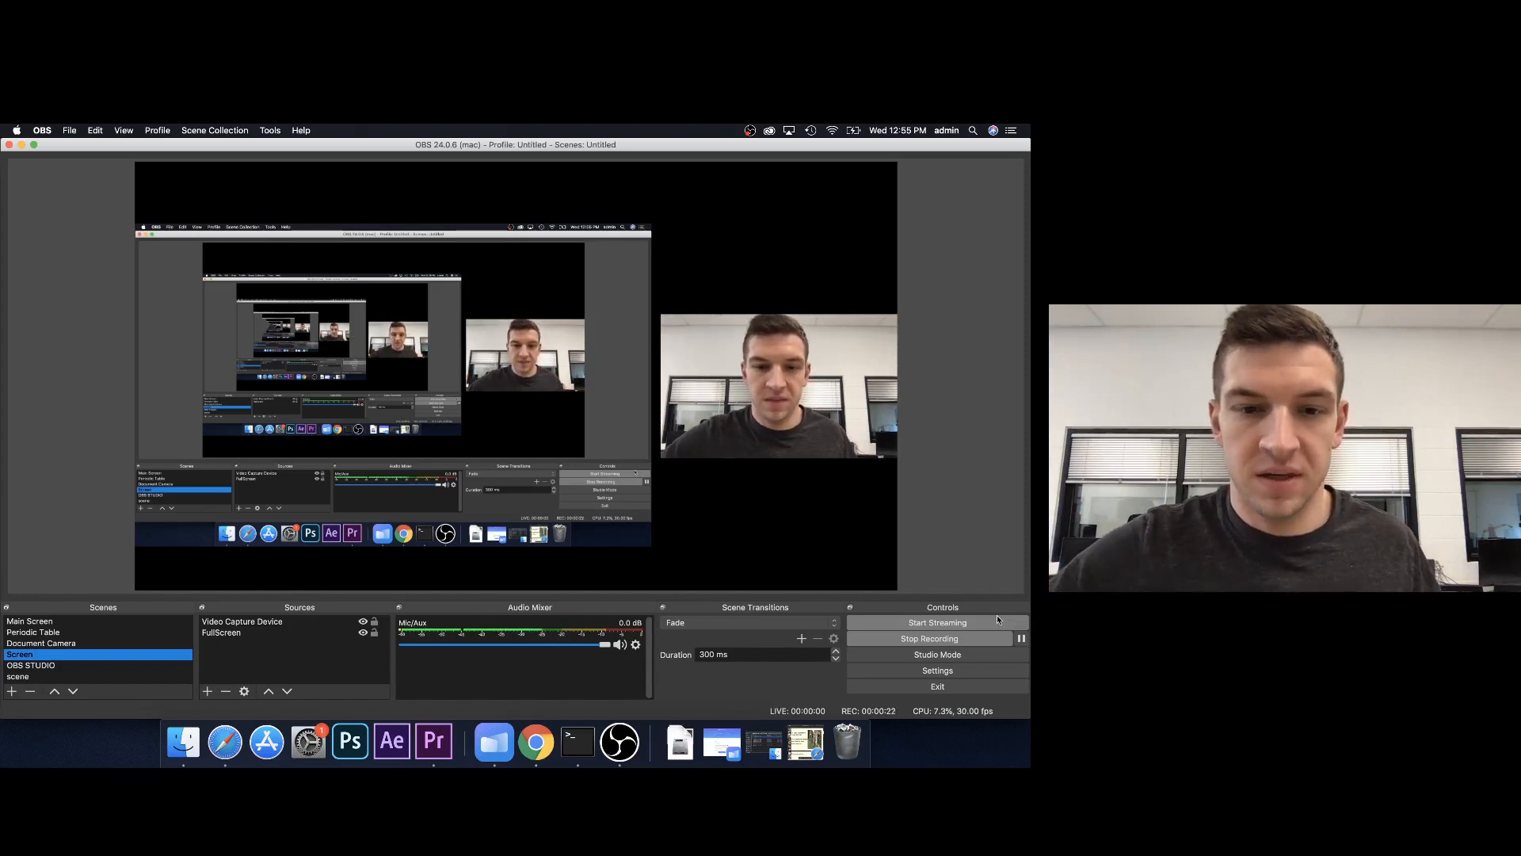
Step: Return to Safari so the YouTube home page is showing
{"action": "left_click", "coordinate": [236, 749]}
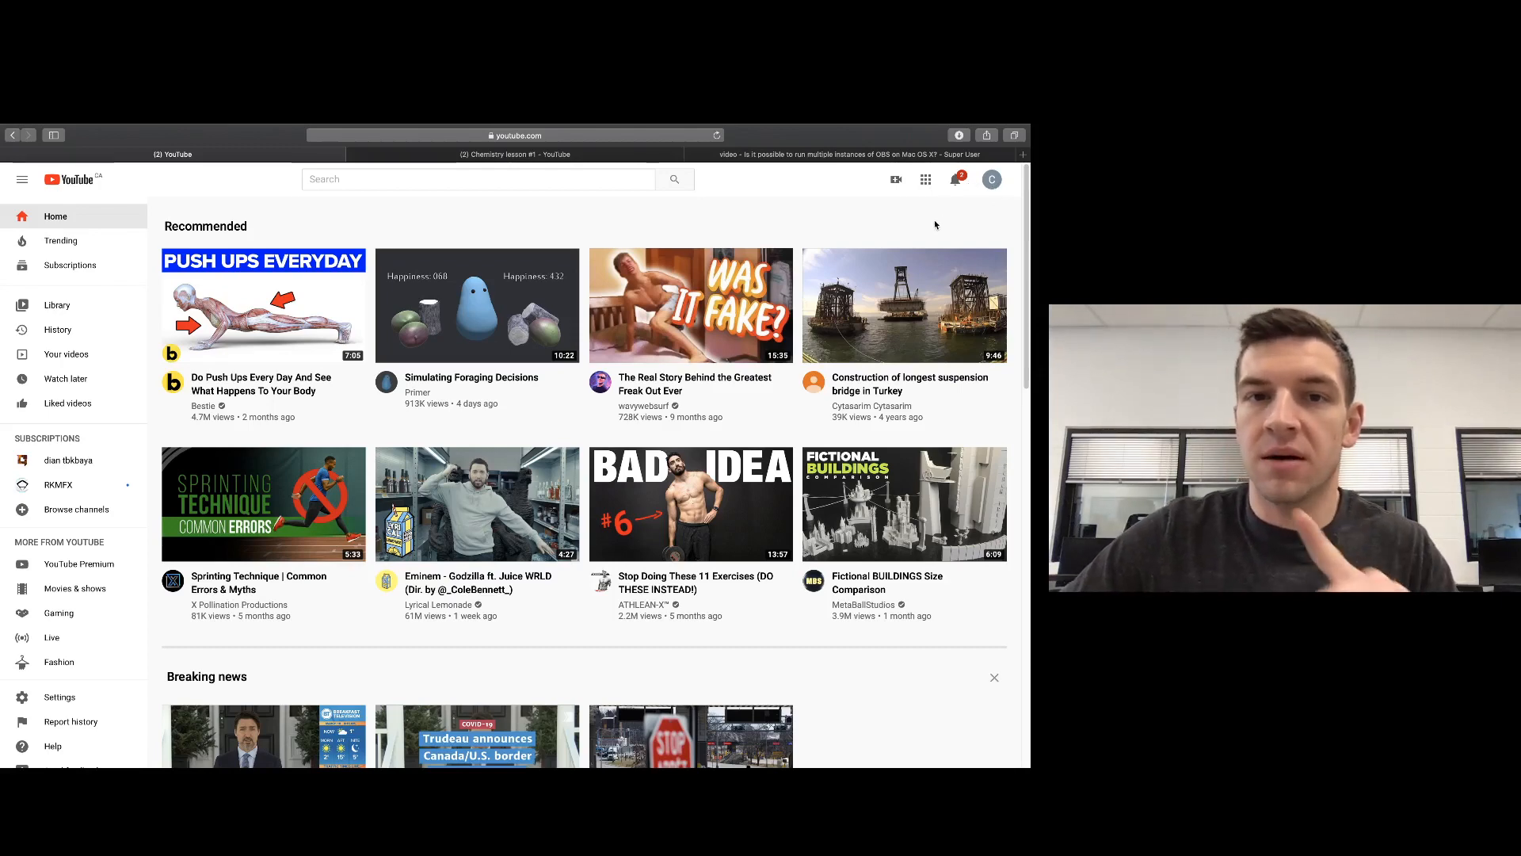
Step: Choose Go live from YouTube's Create menu, reaching the account verification page
{"action": "left_click", "coordinate": [897, 188]}
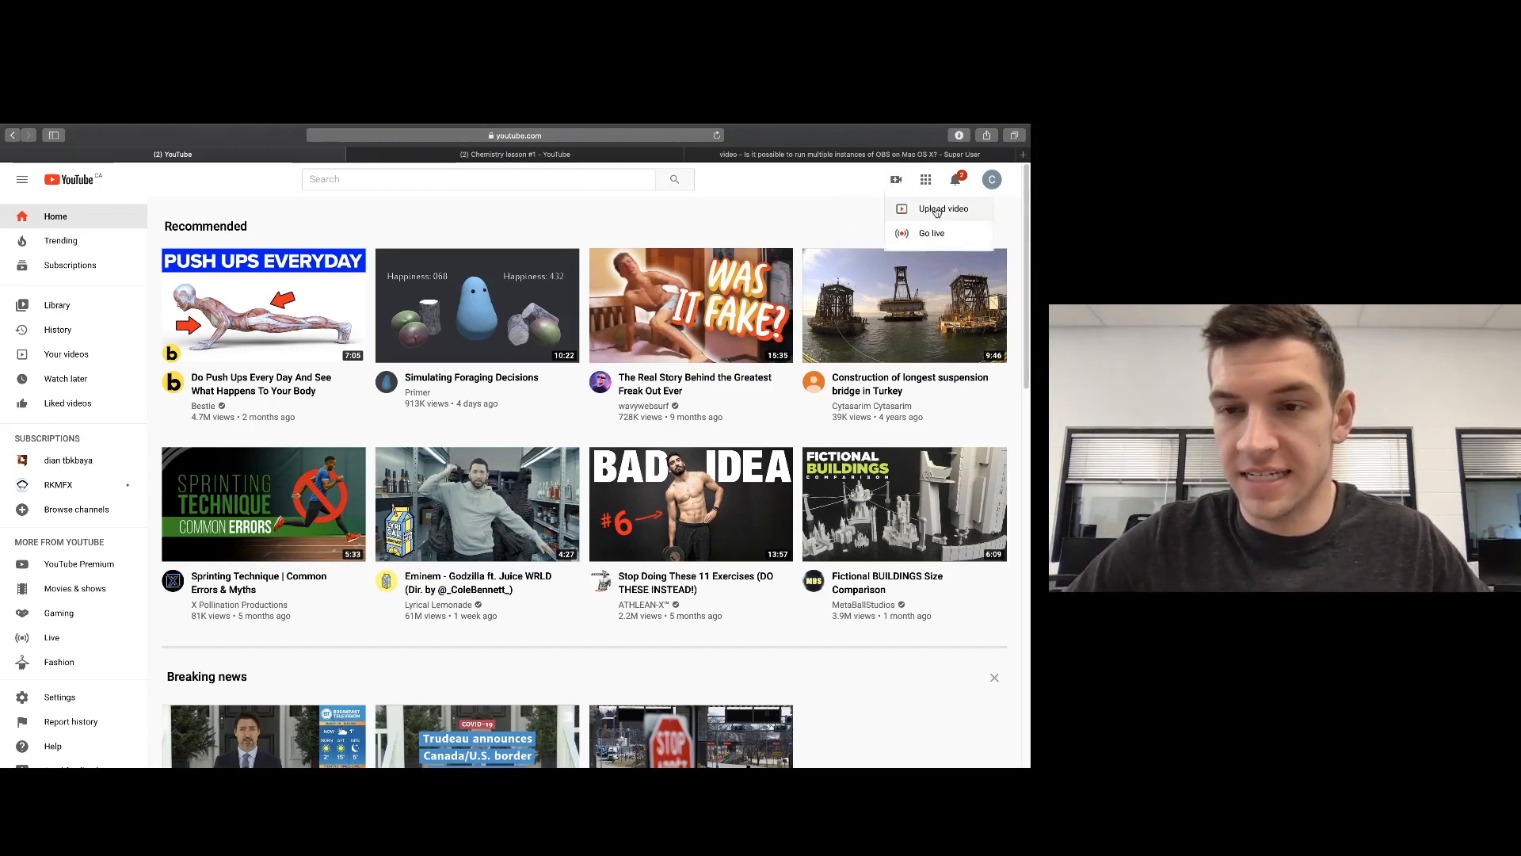
{"action": "left_click", "coordinate": [946, 239]}
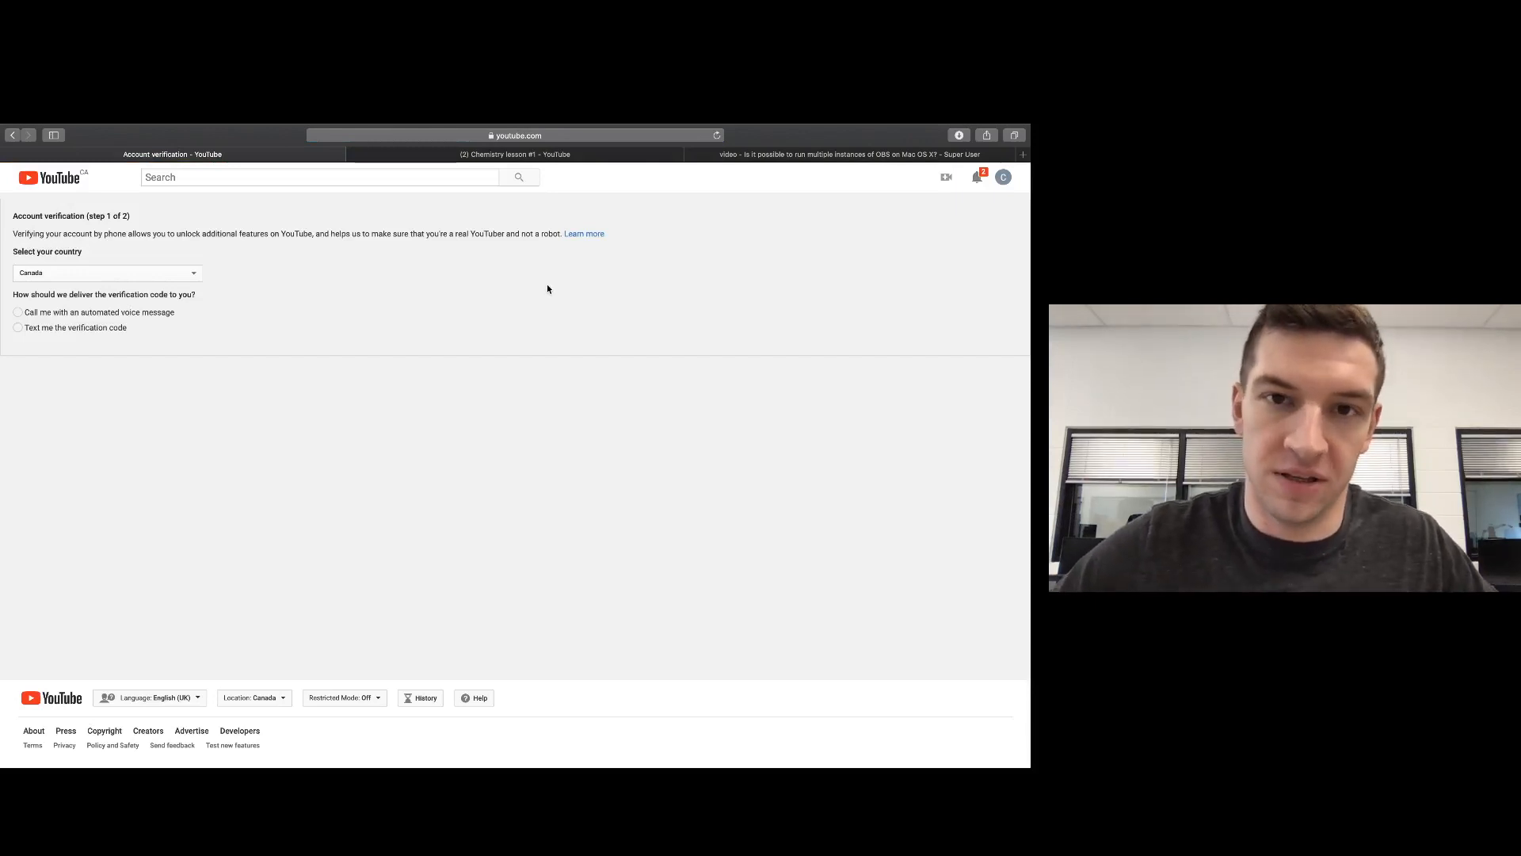
Step: Verify the account via a text-message code, entering the phone number and the received code
{"action": "left_click", "coordinate": [102, 328]}
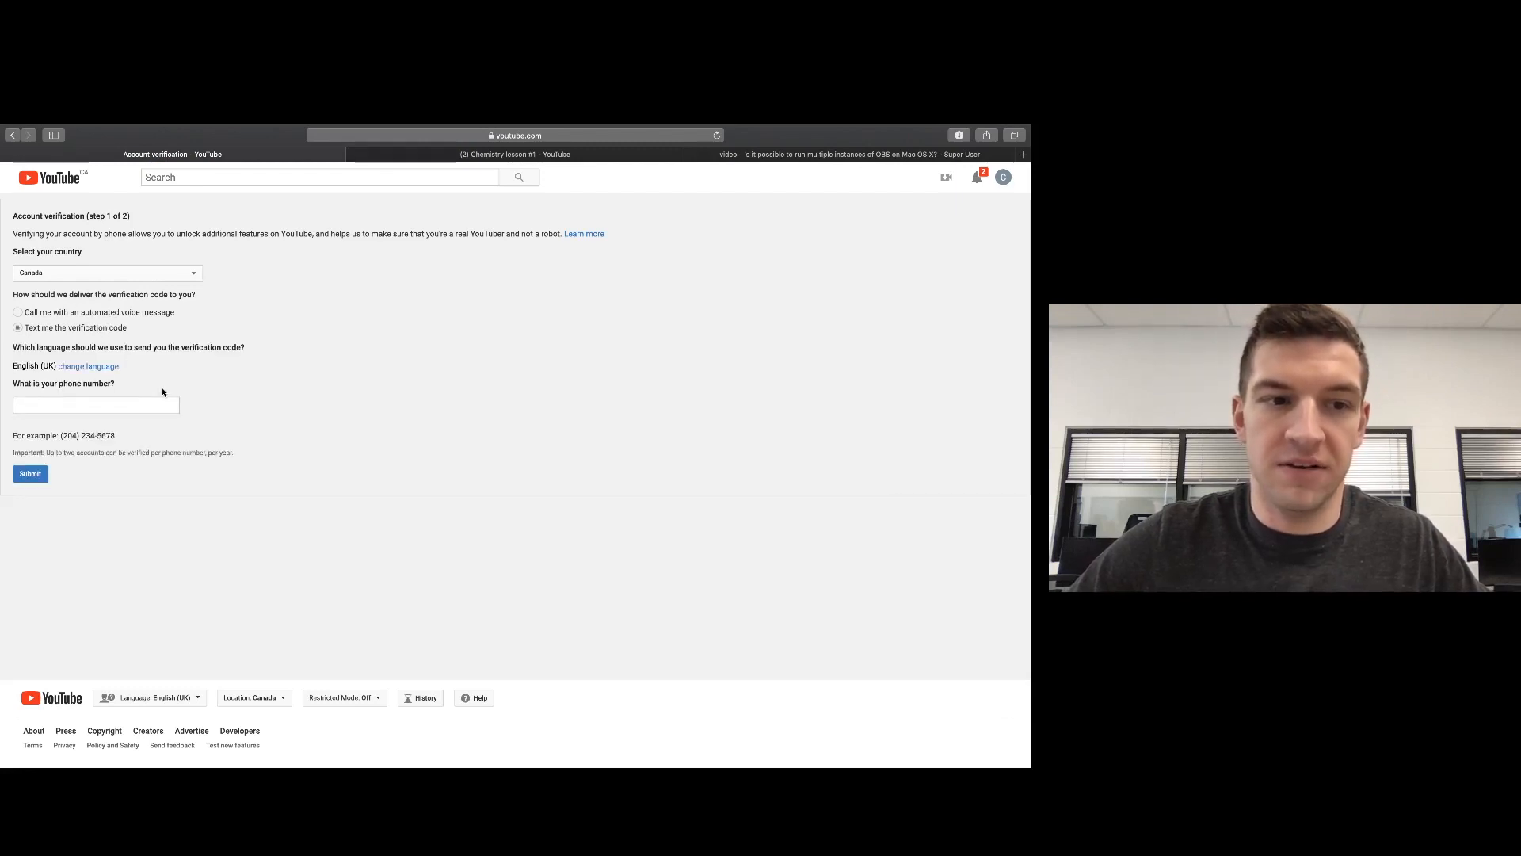
{"action": "left_click", "coordinate": [150, 401]}
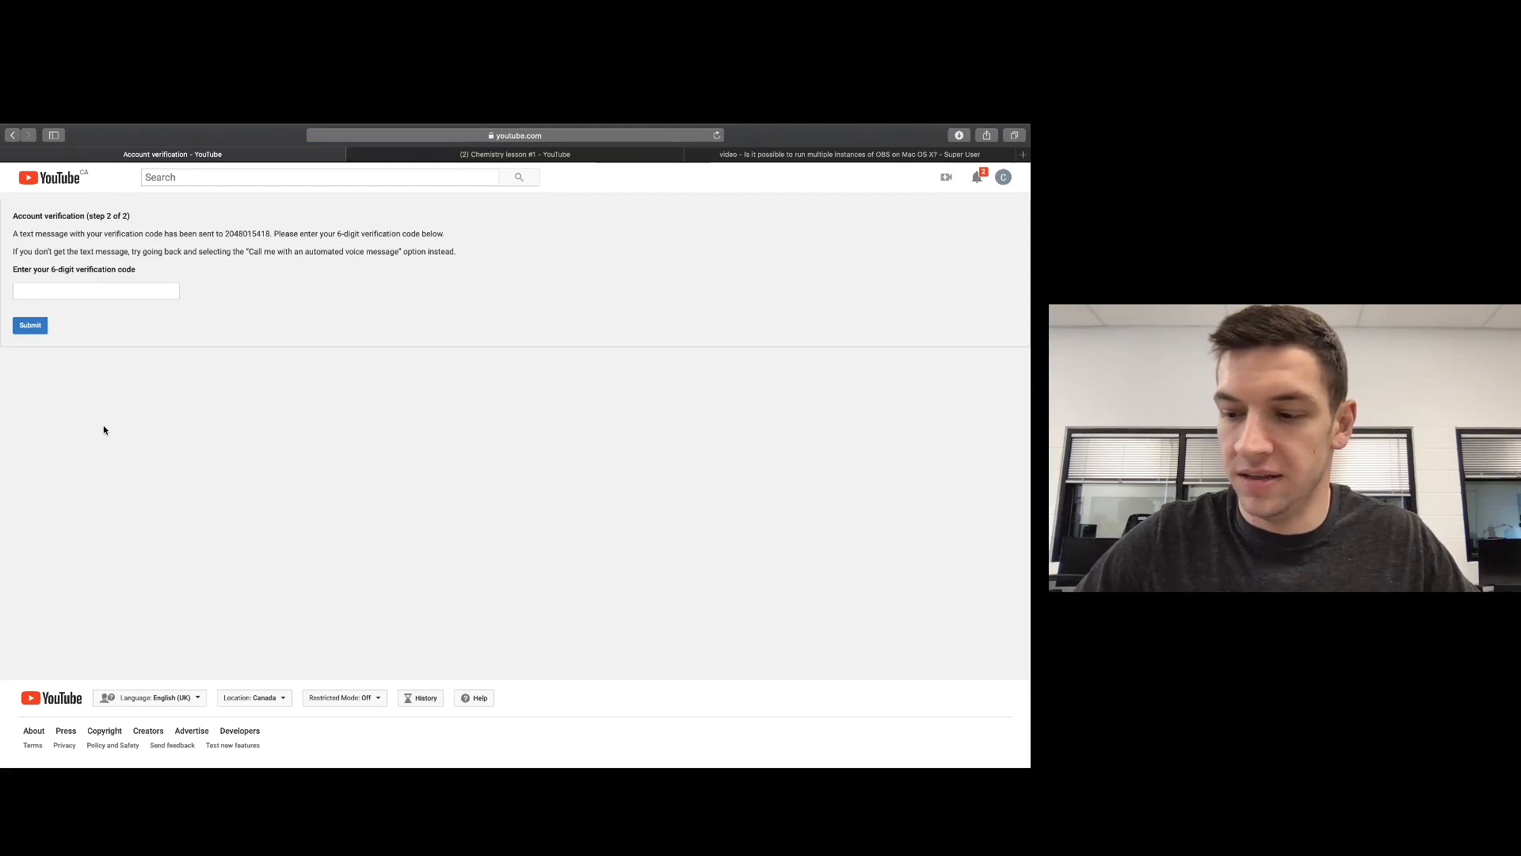
{"action": "left_click", "coordinate": [86, 293]}
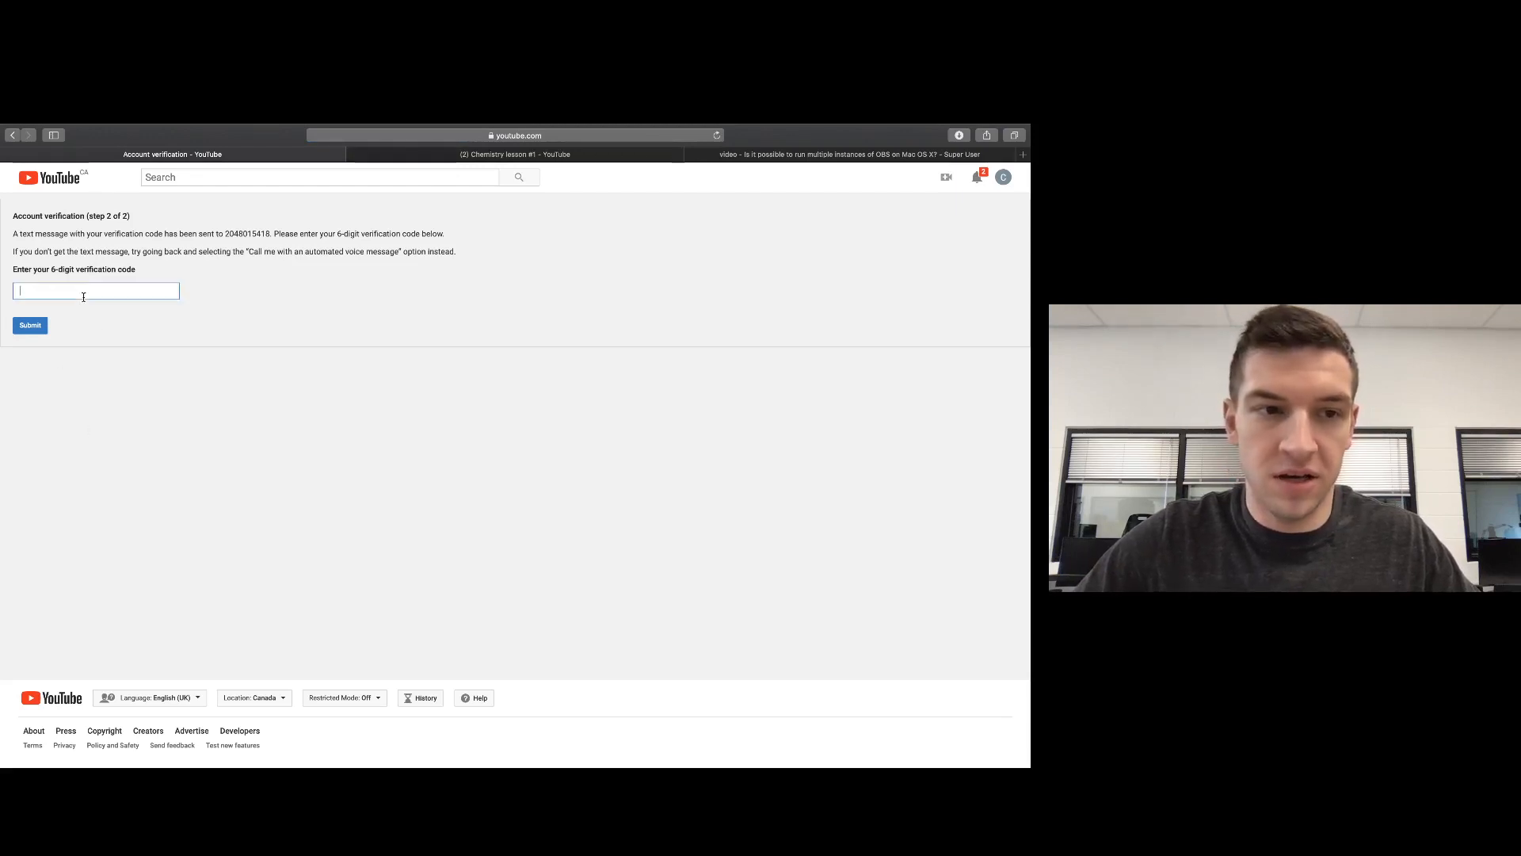
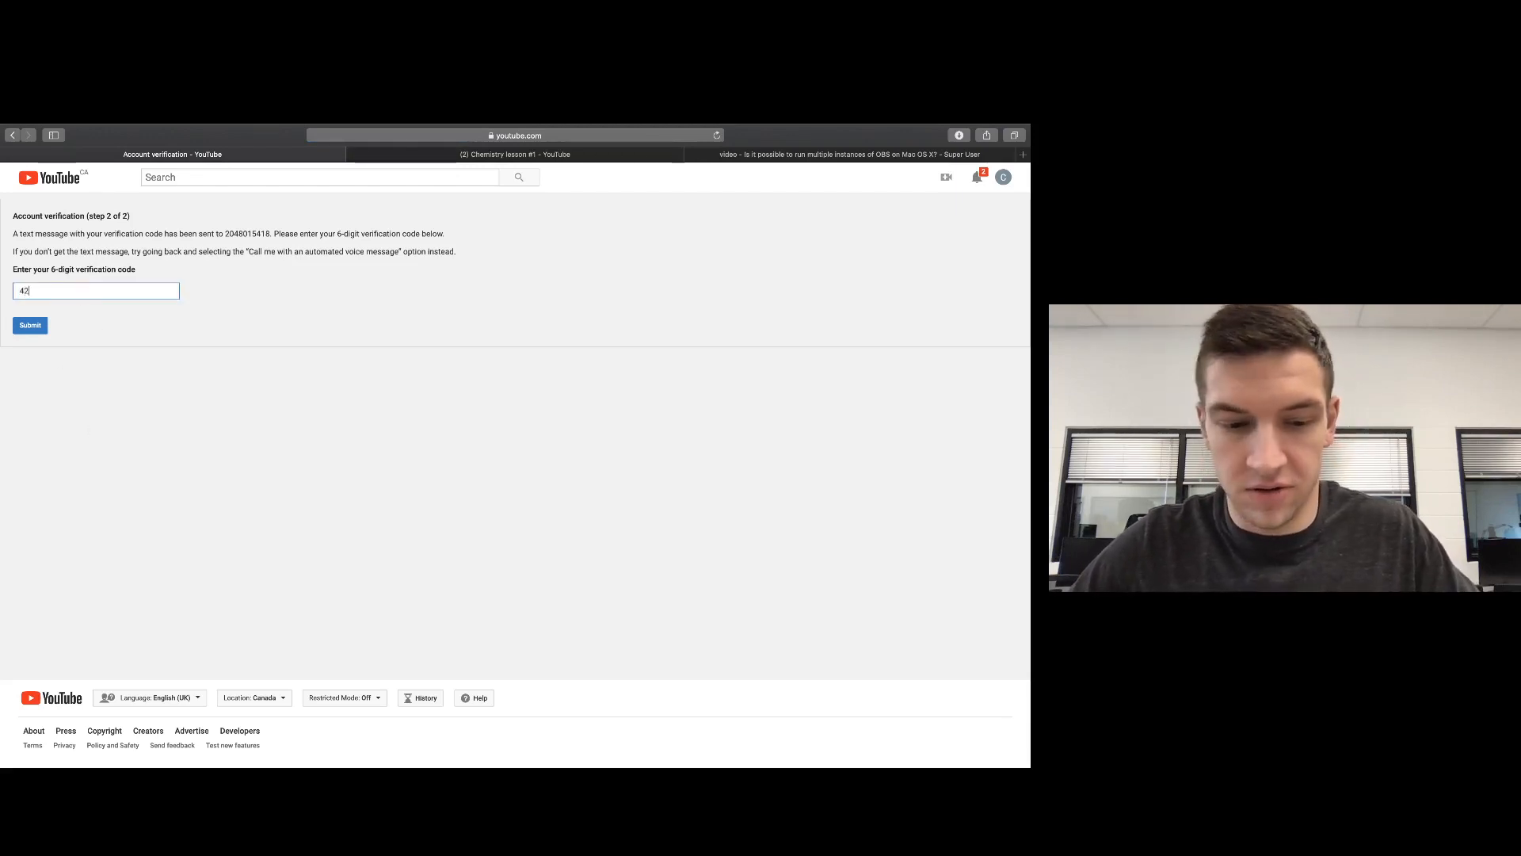
{"action": "left_click", "coordinate": [39, 321]}
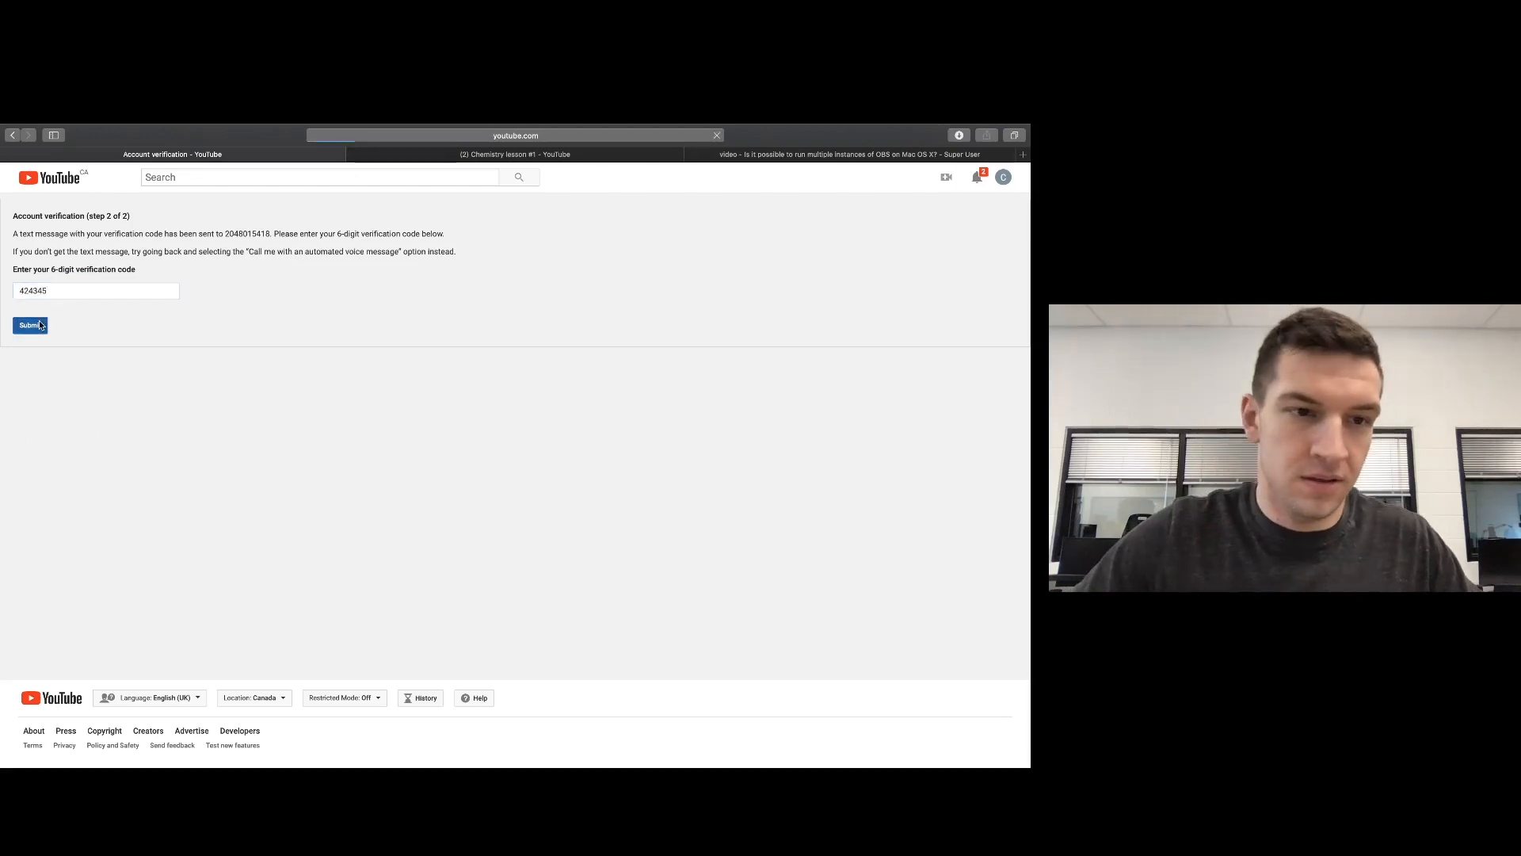
{"action": "left_click", "coordinate": [50, 270]}
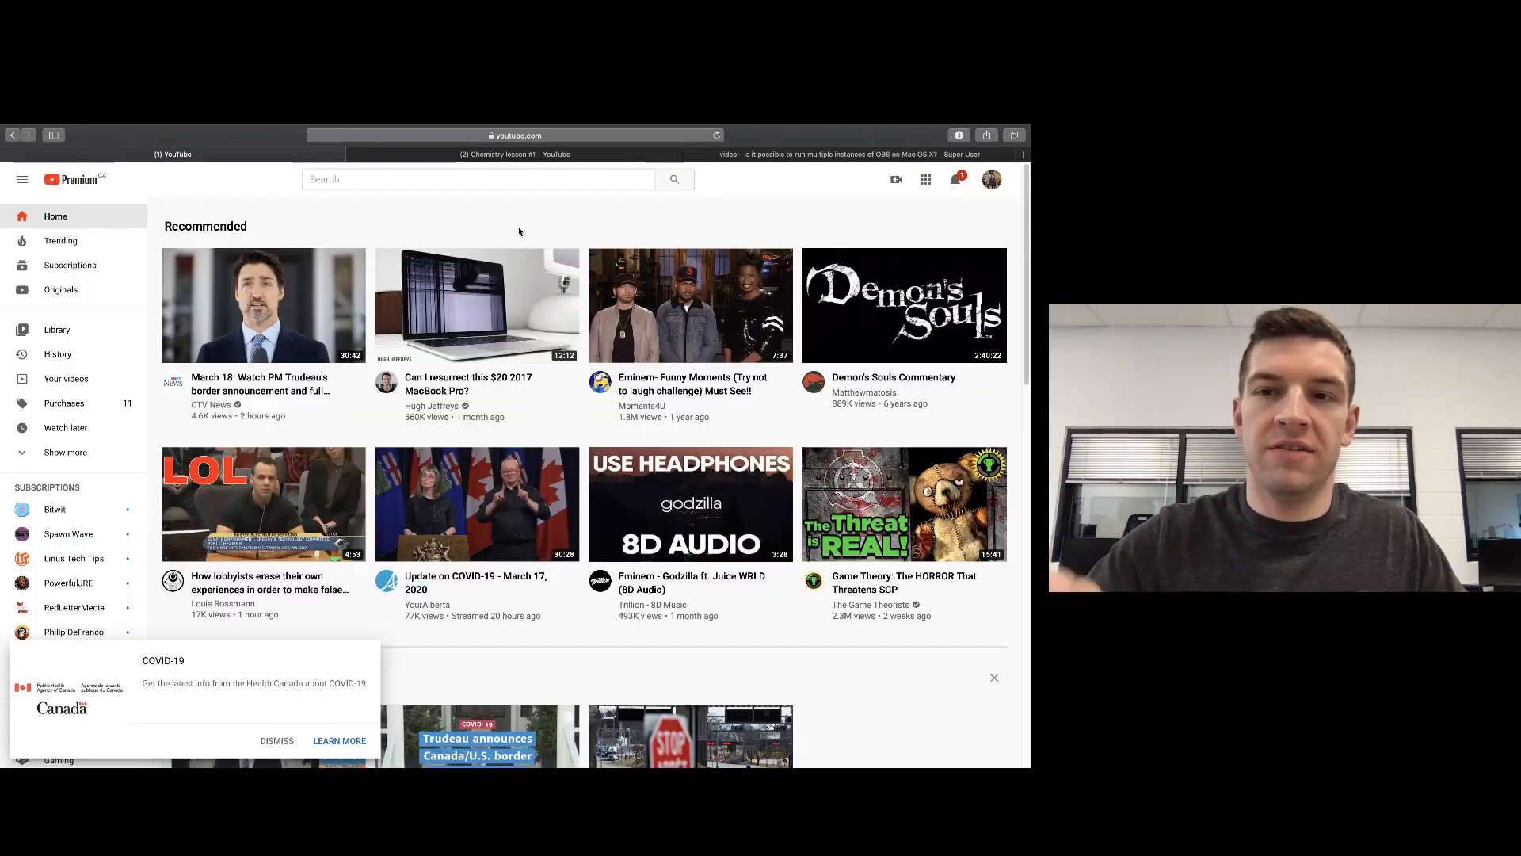
Step: Choose Go live again from the Create menu to reach YouTube Studio's streaming page
{"action": "left_click", "coordinate": [897, 185]}
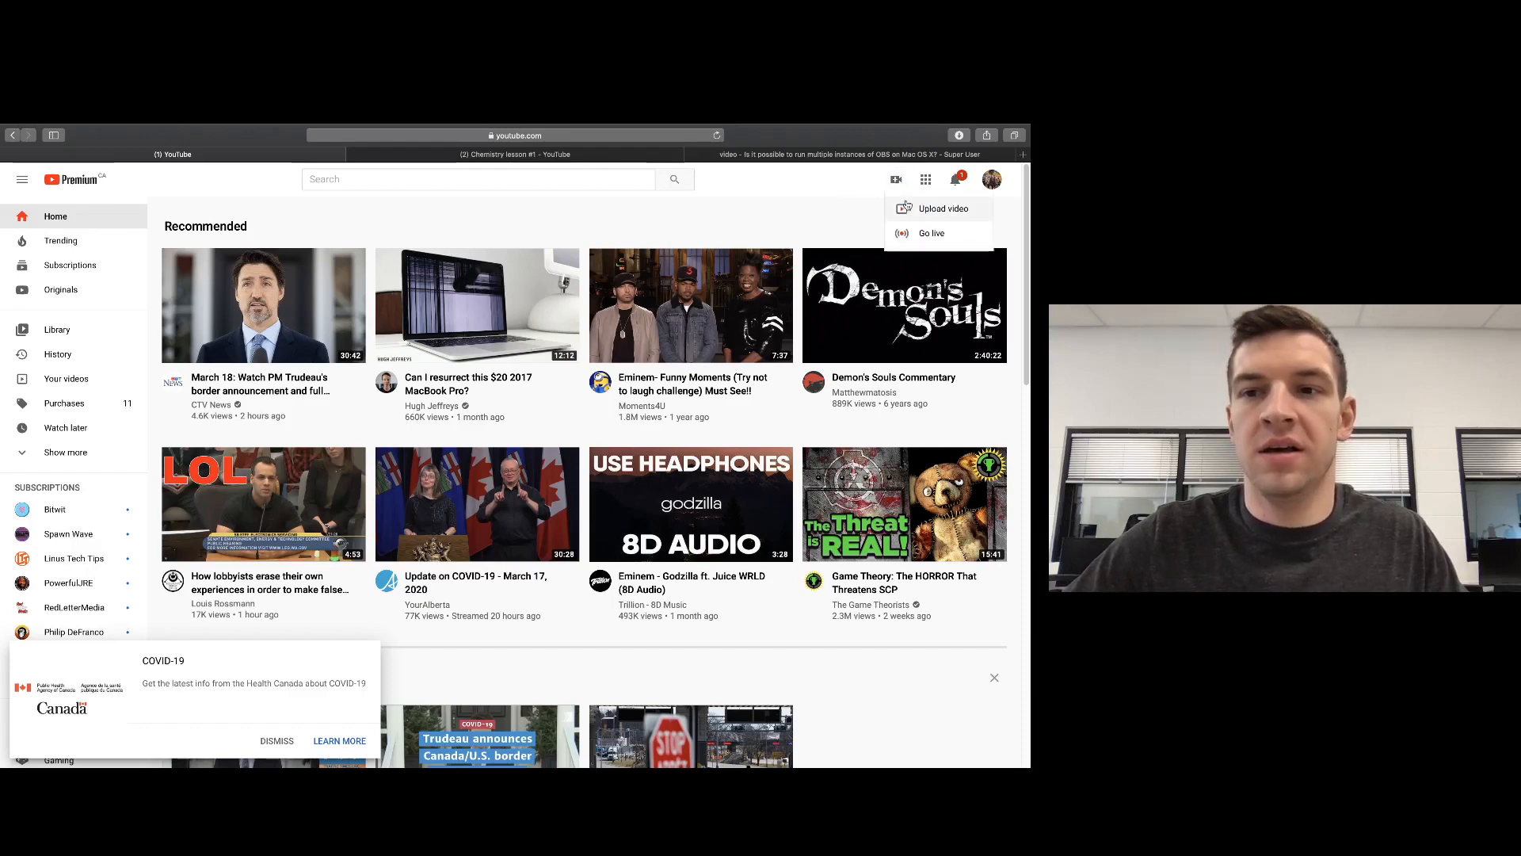
{"action": "left_click", "coordinate": [933, 233]}
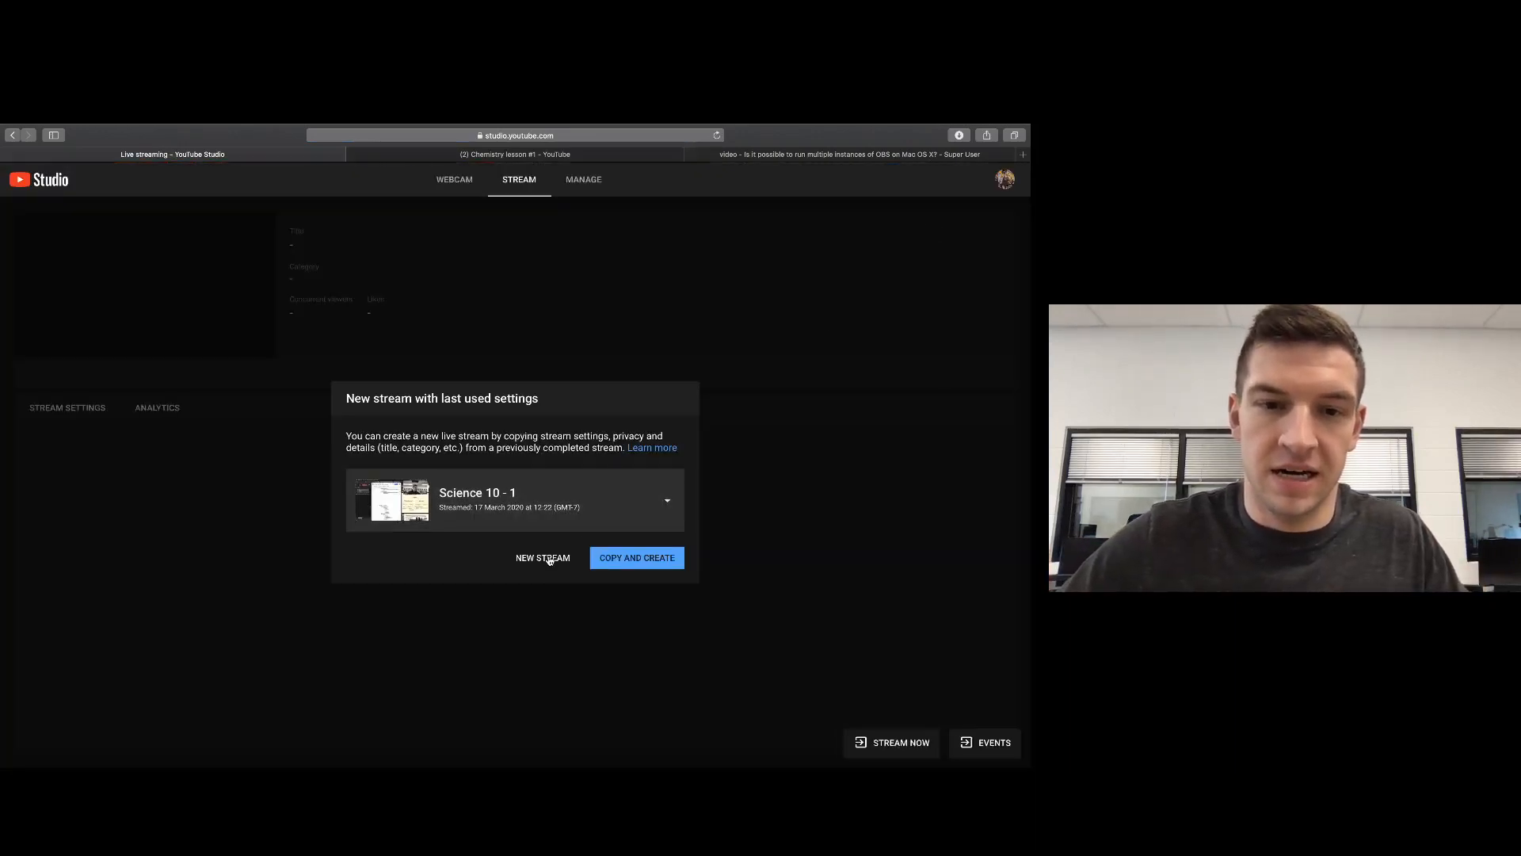
Step: Create a new stream titled 'Science Class March 18th', described 'science rules', not made for kids
{"action": "left_click", "coordinate": [549, 559]}
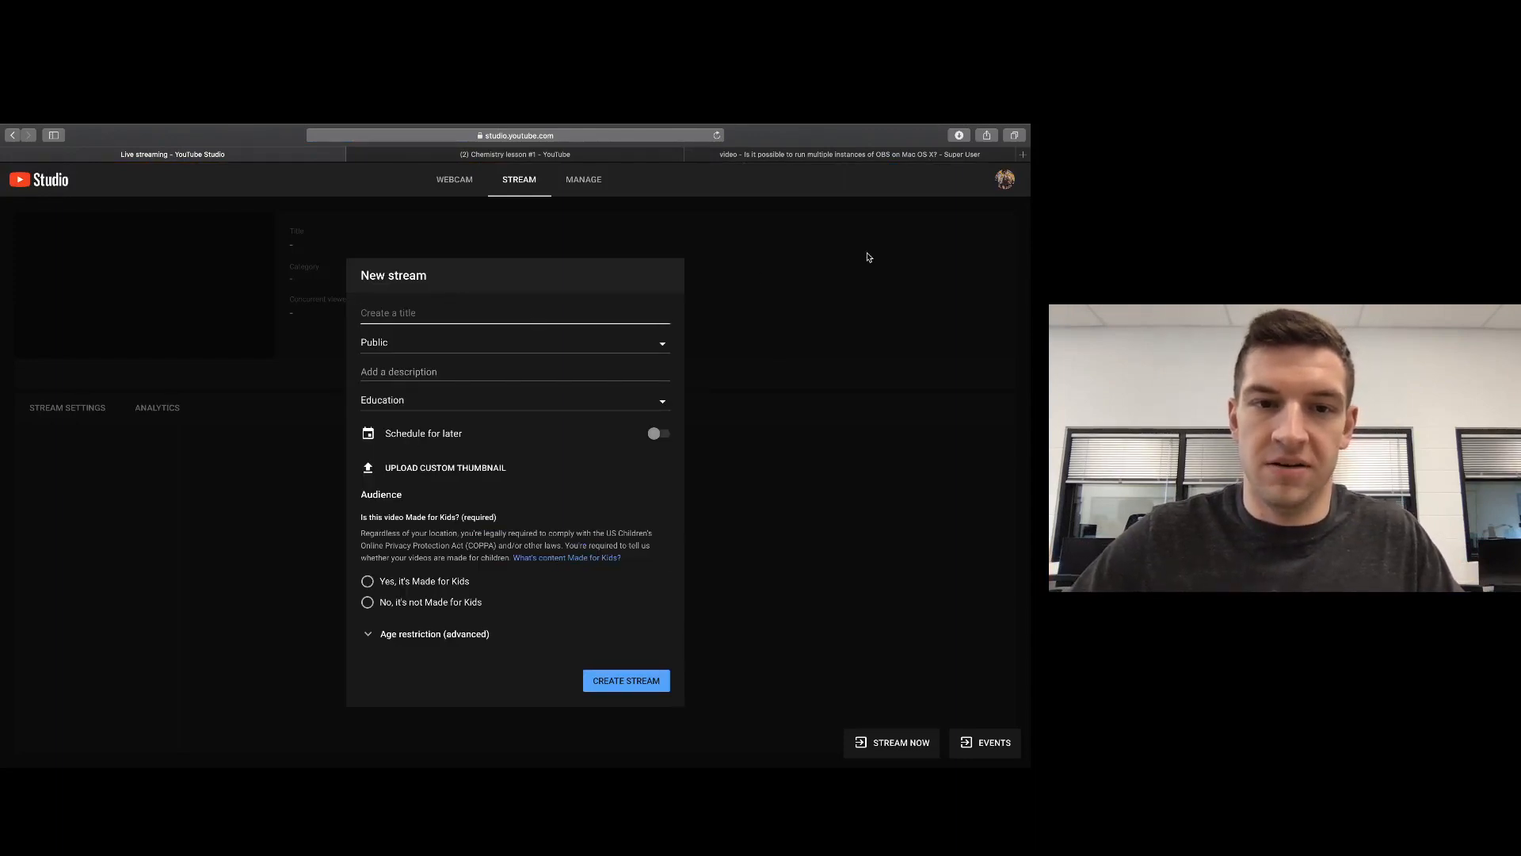
{"action": "type", "text": "Sc"}
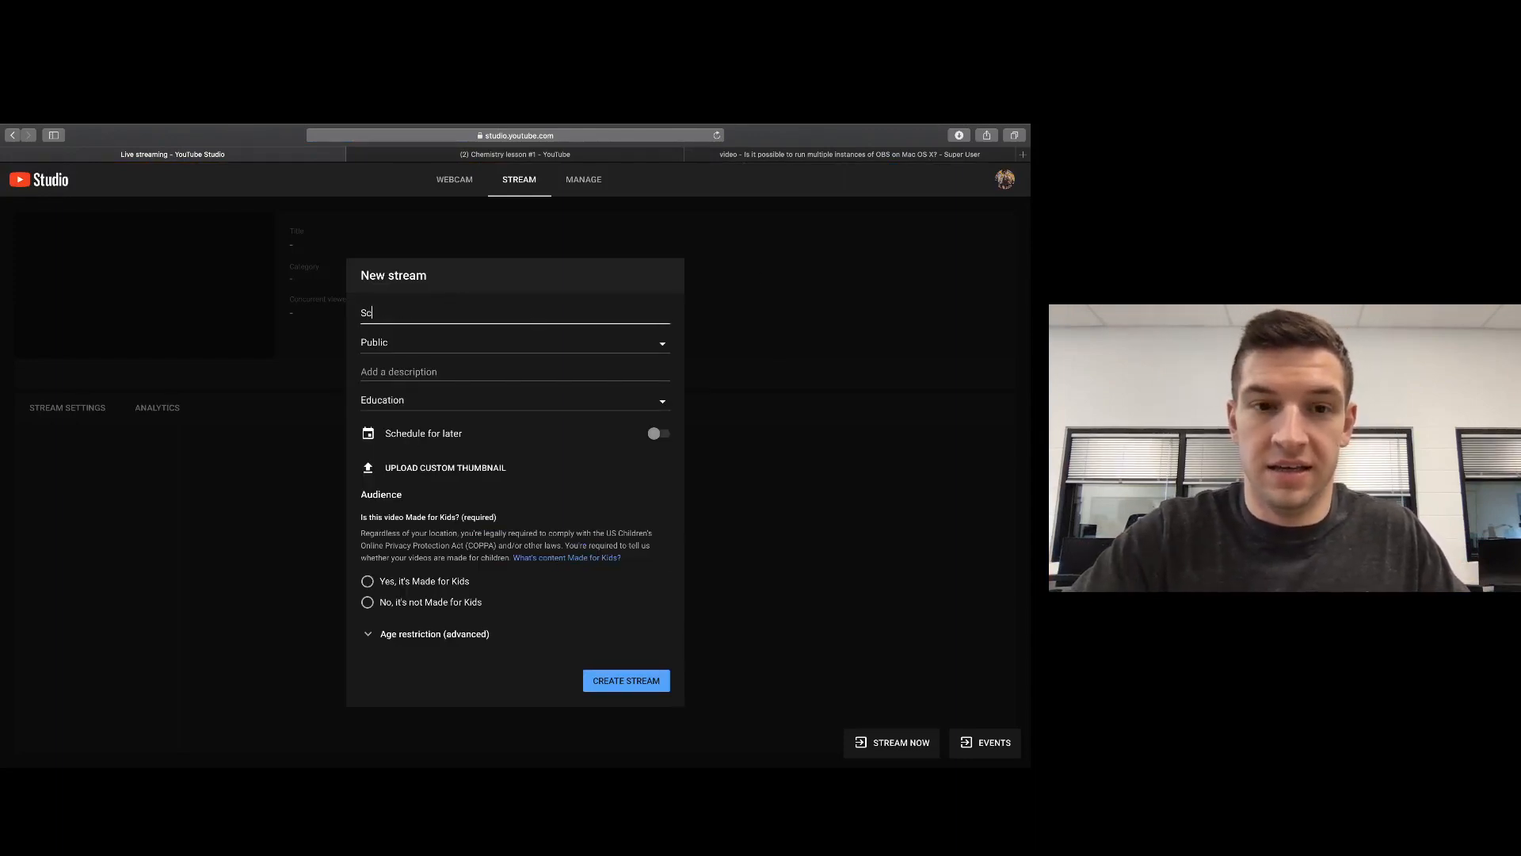
{"action": "type", "text": "ience Class "}
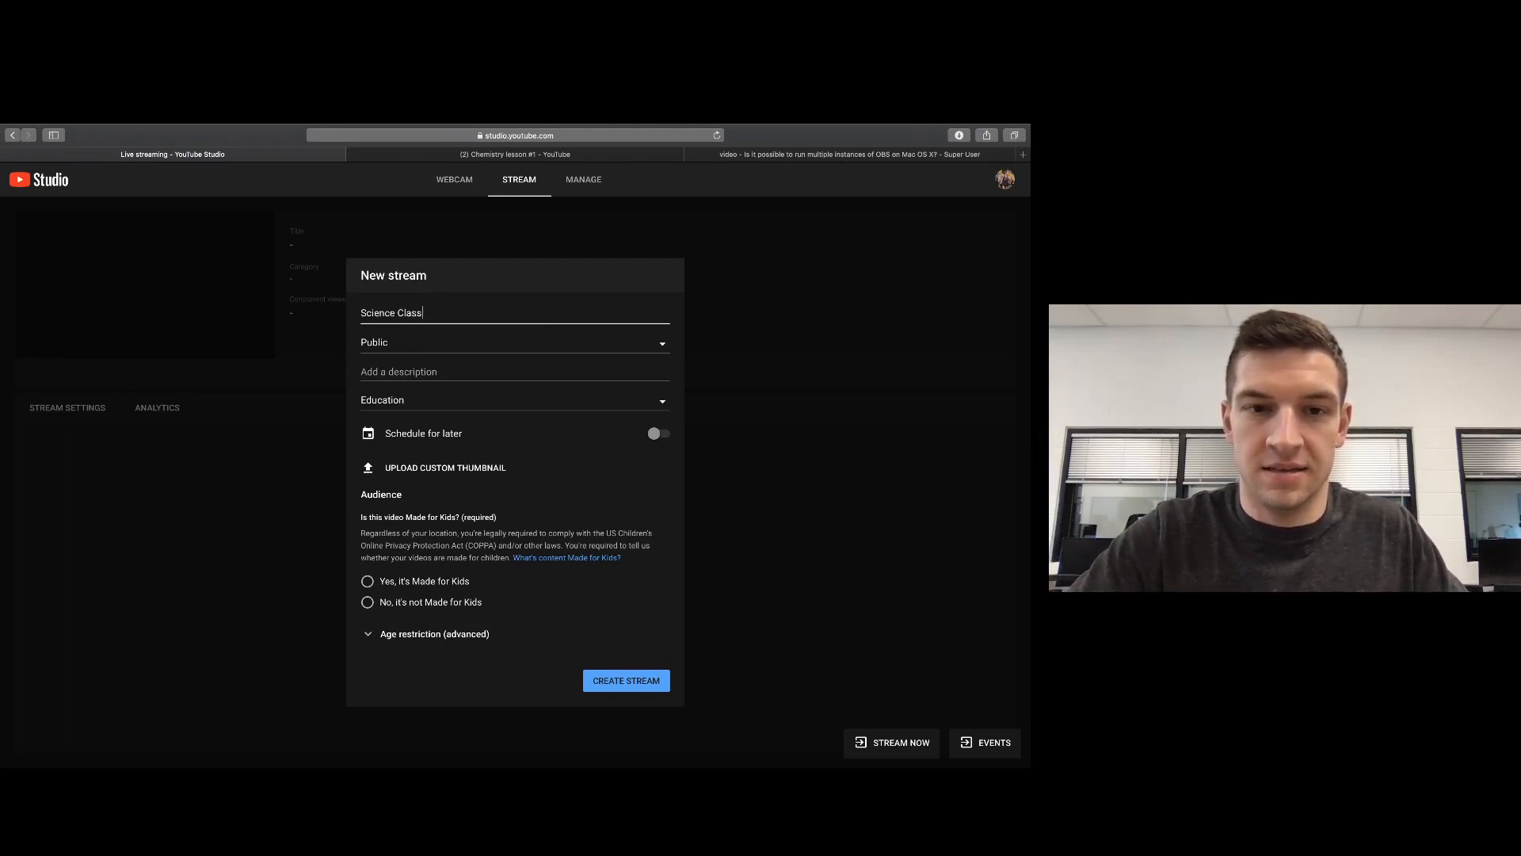
{"action": "type", "text": "M"}
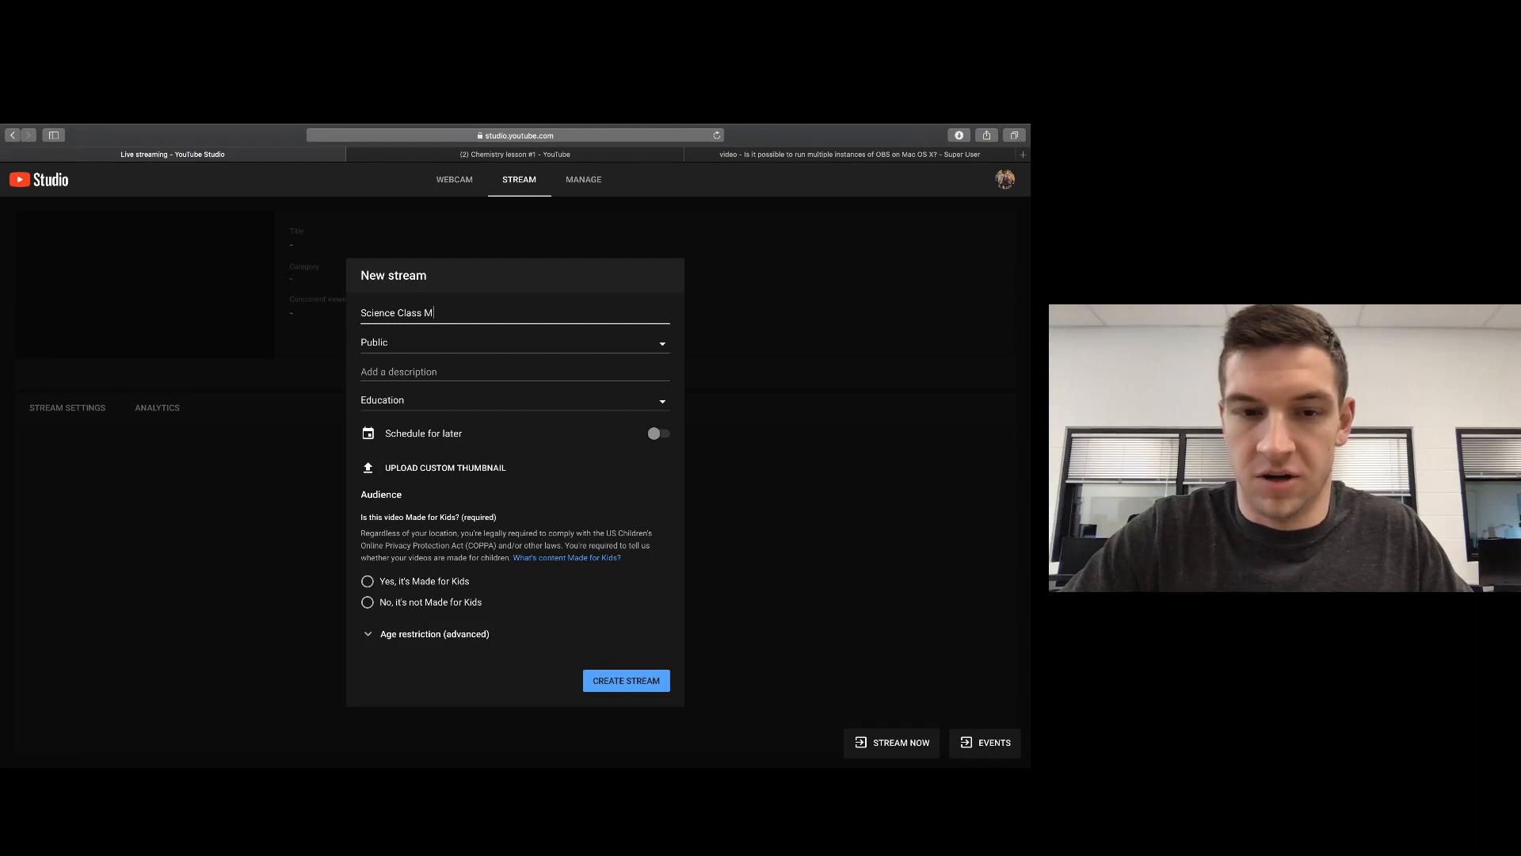
{"action": "type", "text": "arch "}
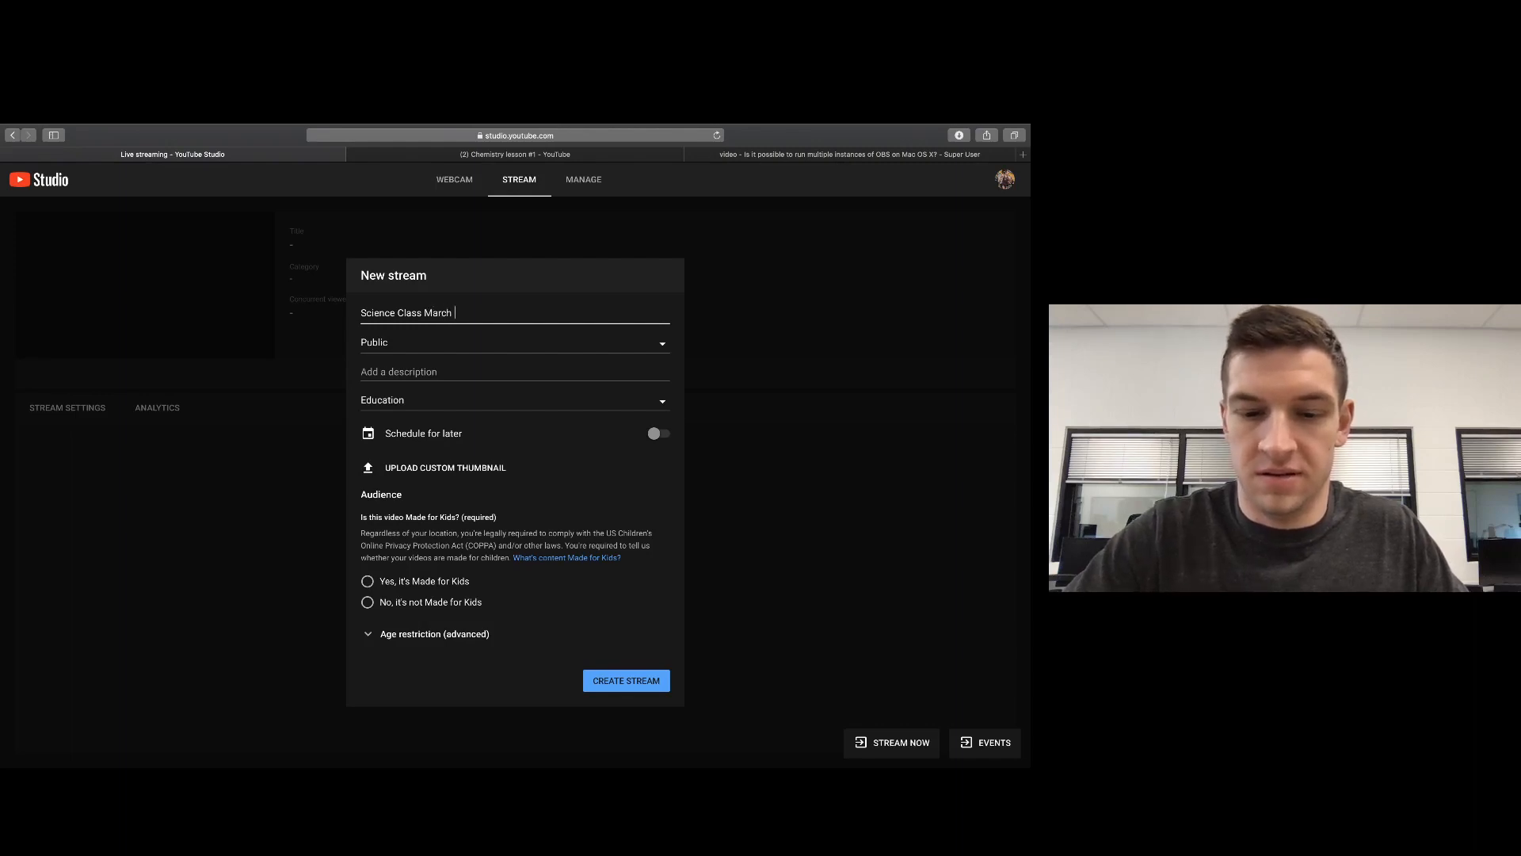
{"action": "type", "text": "18th"}
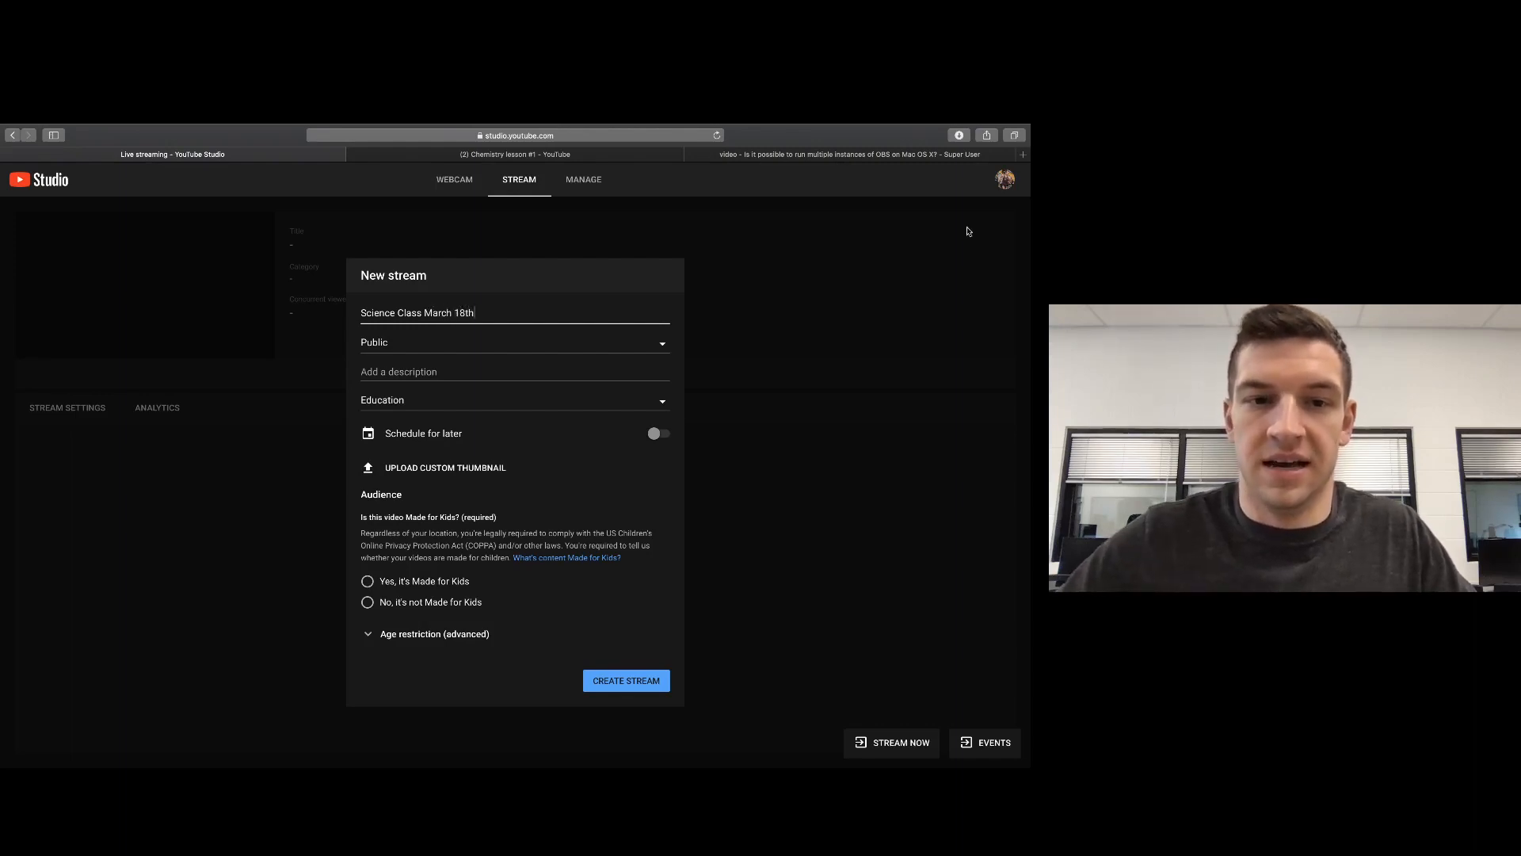
{"action": "left_click", "coordinate": [503, 371]}
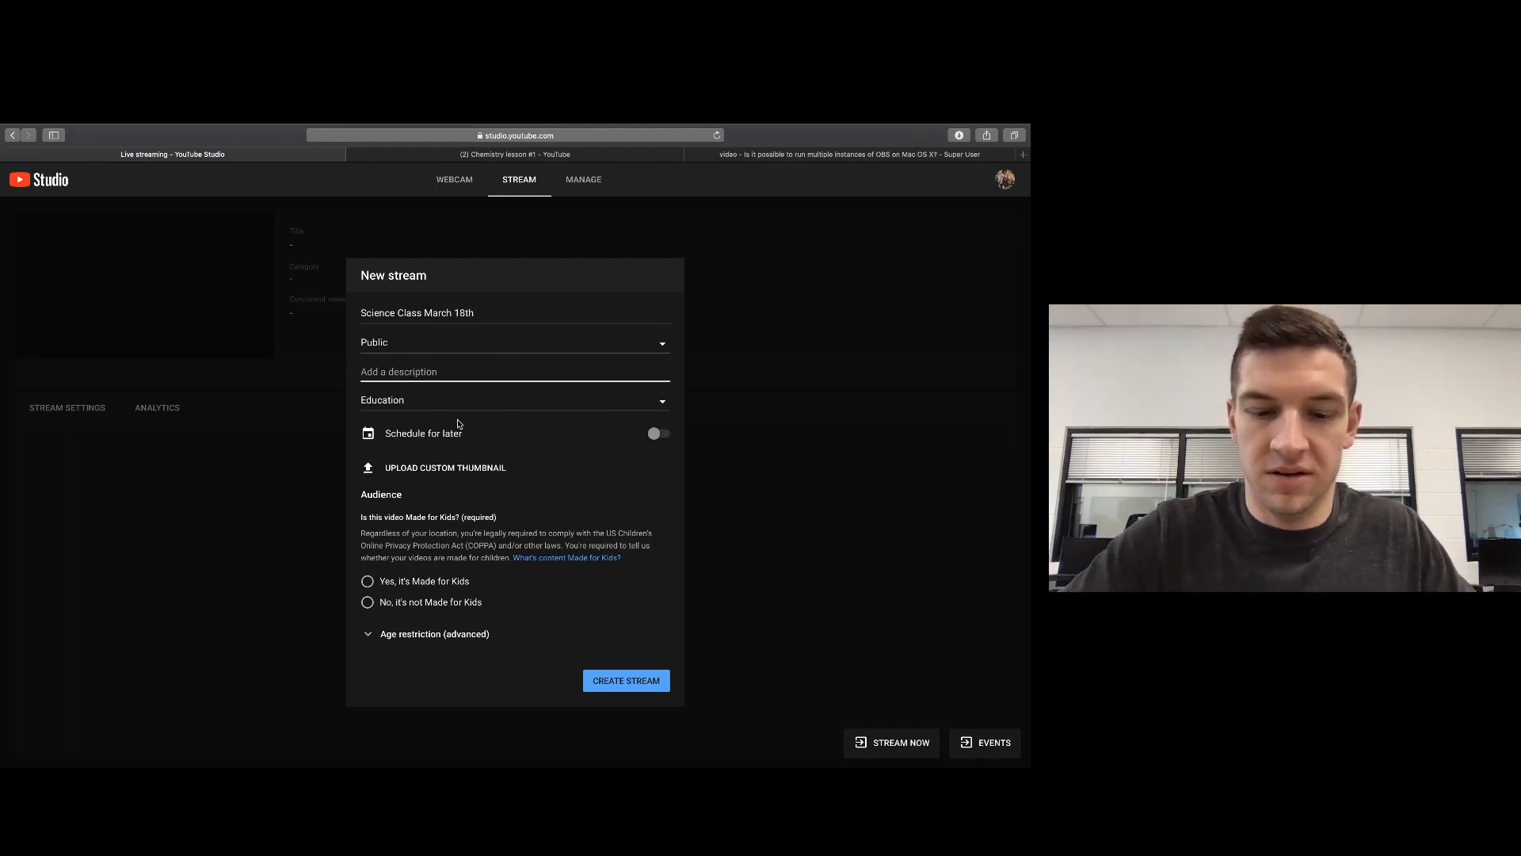
{"action": "type", "text": "science rules"}
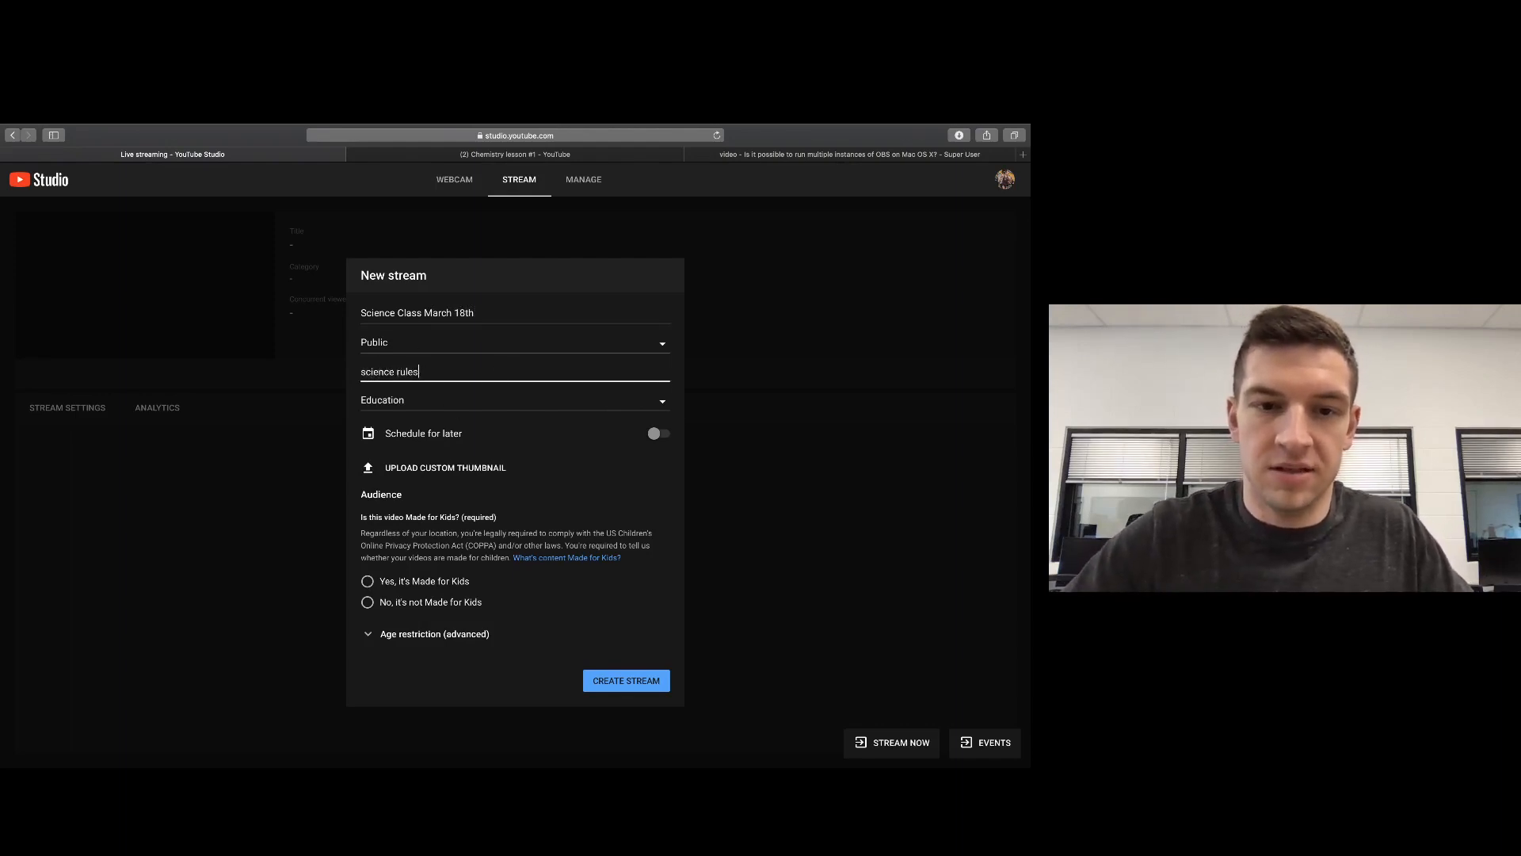
{"action": "left_click", "coordinate": [419, 607]}
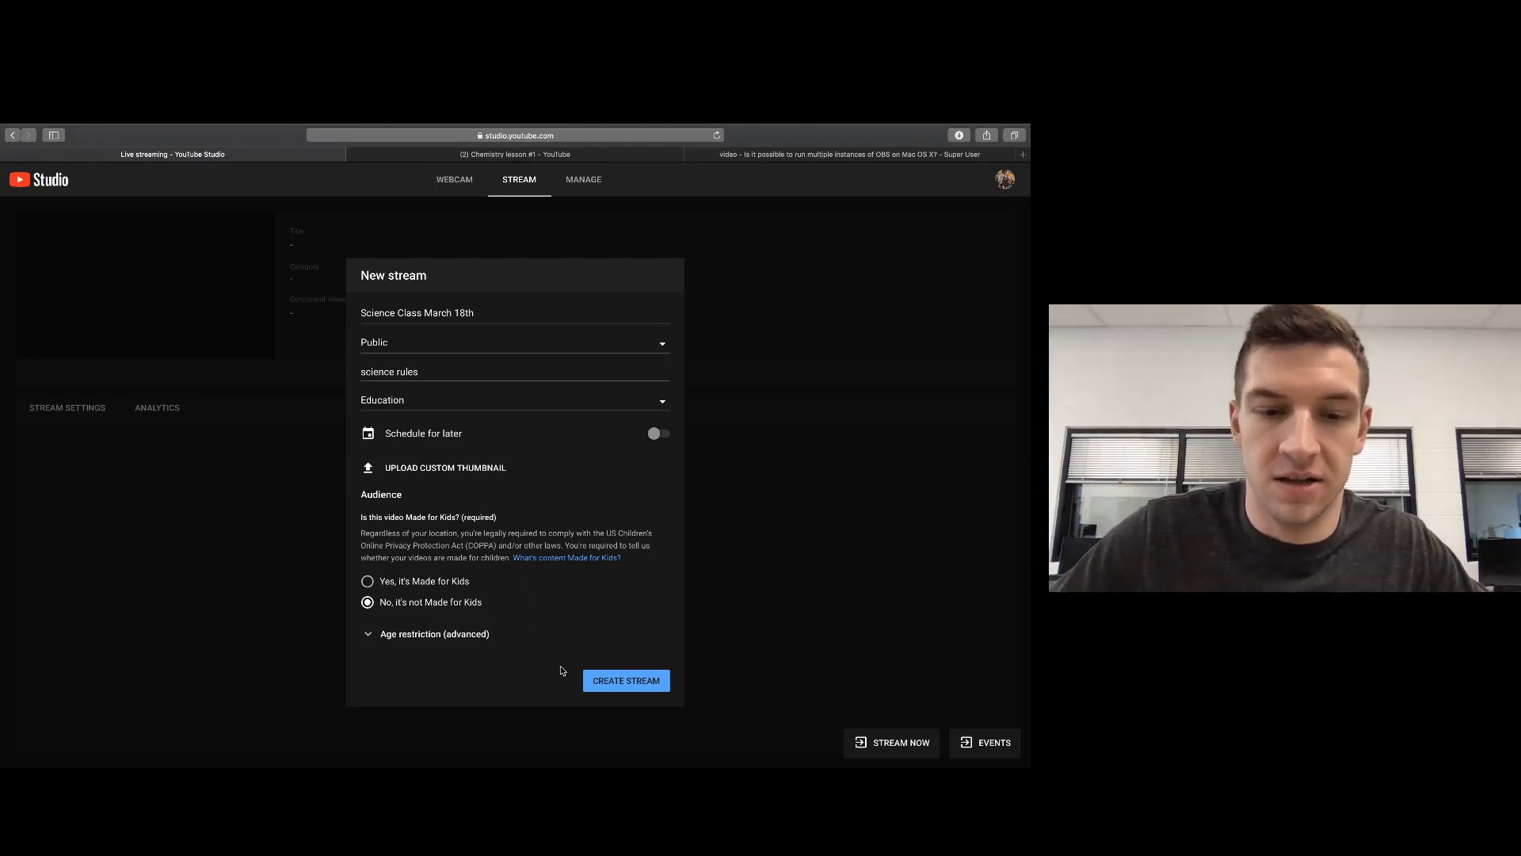
{"action": "left_click", "coordinate": [653, 680]}
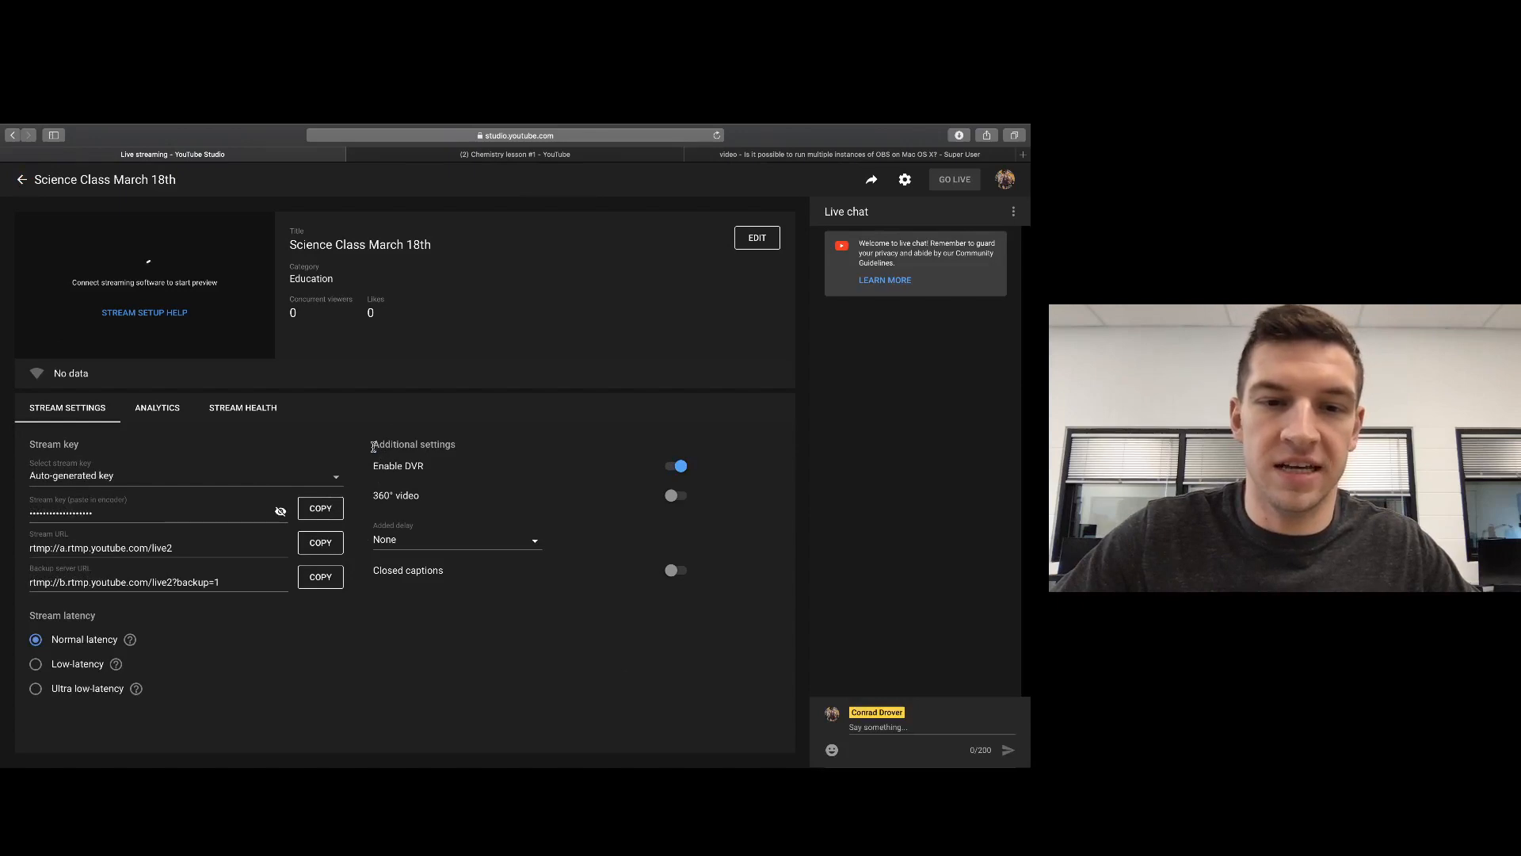
Step: Reveal and copy the Science Class March 18th stream key, then switch to OBS Studio
{"action": "left_click_drag", "start_coordinate": [373, 447], "coordinate": [483, 446]}
{"action": "left_click", "coordinate": [436, 470]}
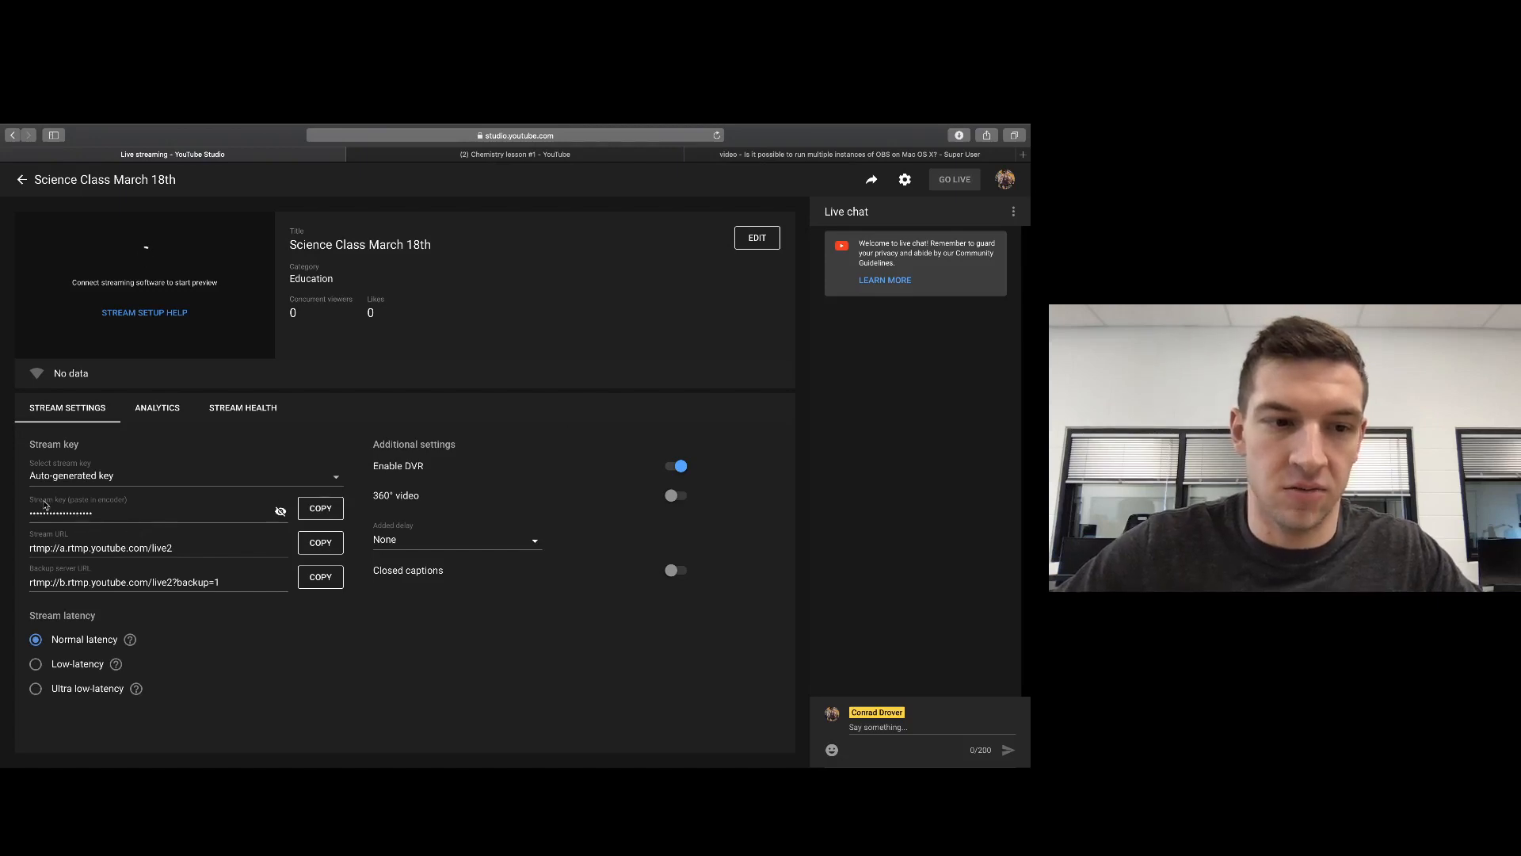
{"action": "left_click_drag", "start_coordinate": [36, 444], "coordinate": [77, 437]}
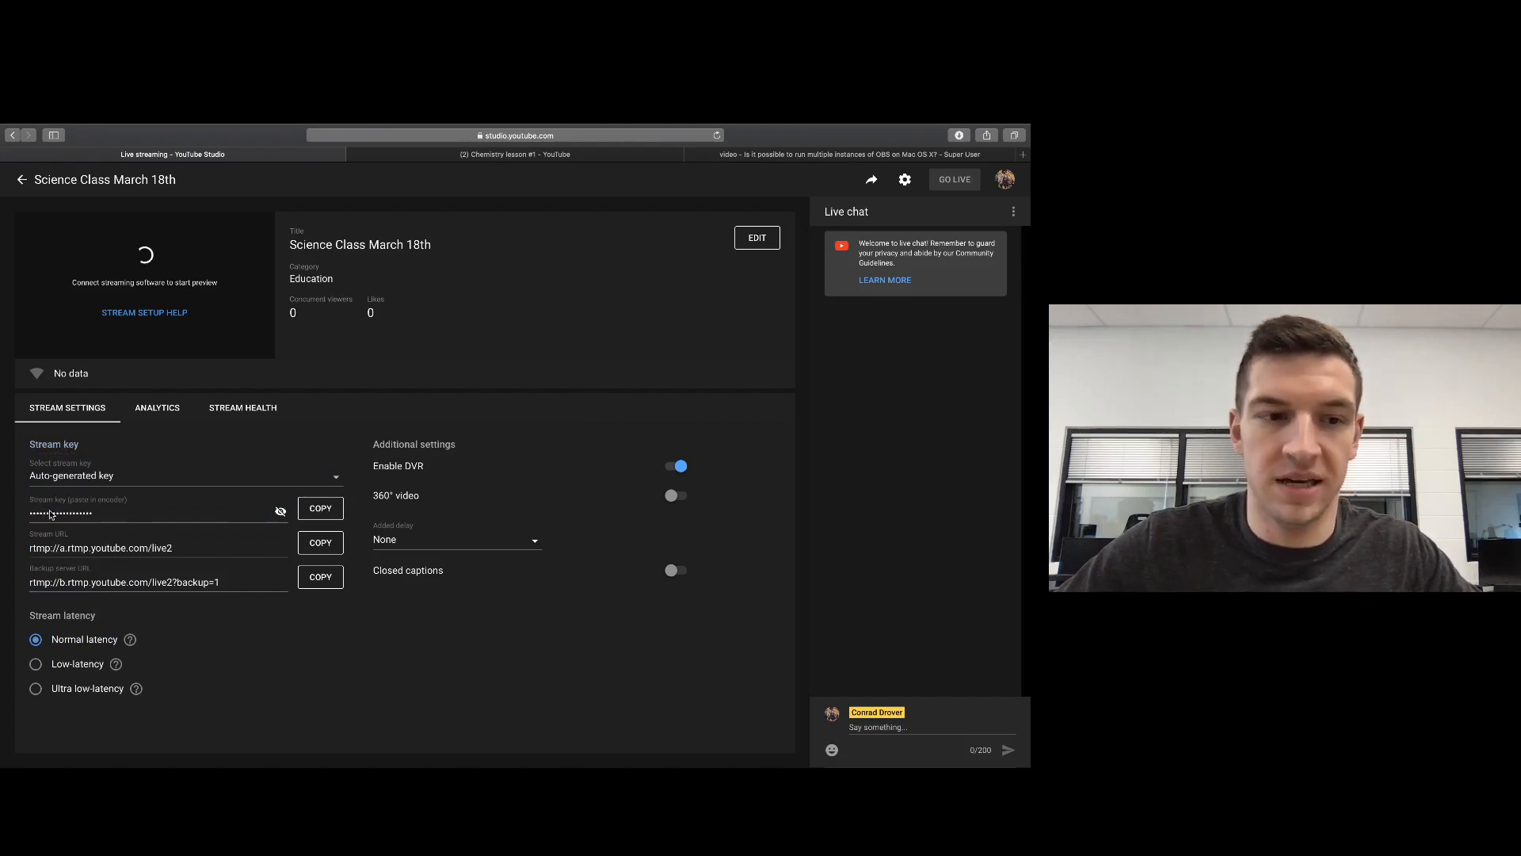
{"action": "left_click", "coordinate": [281, 512]}
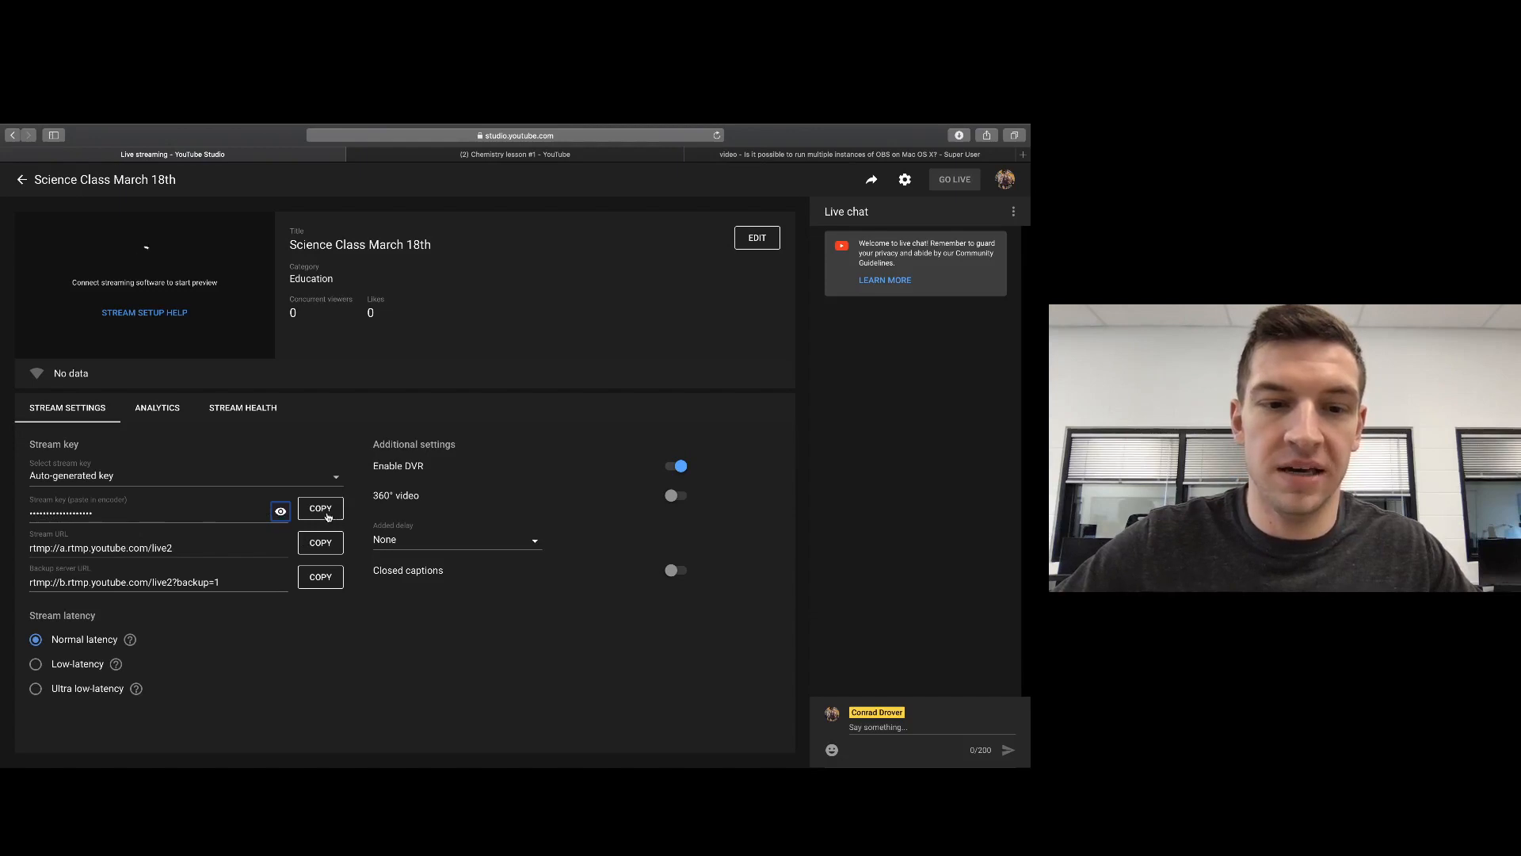
{"action": "left_click", "coordinate": [321, 510]}
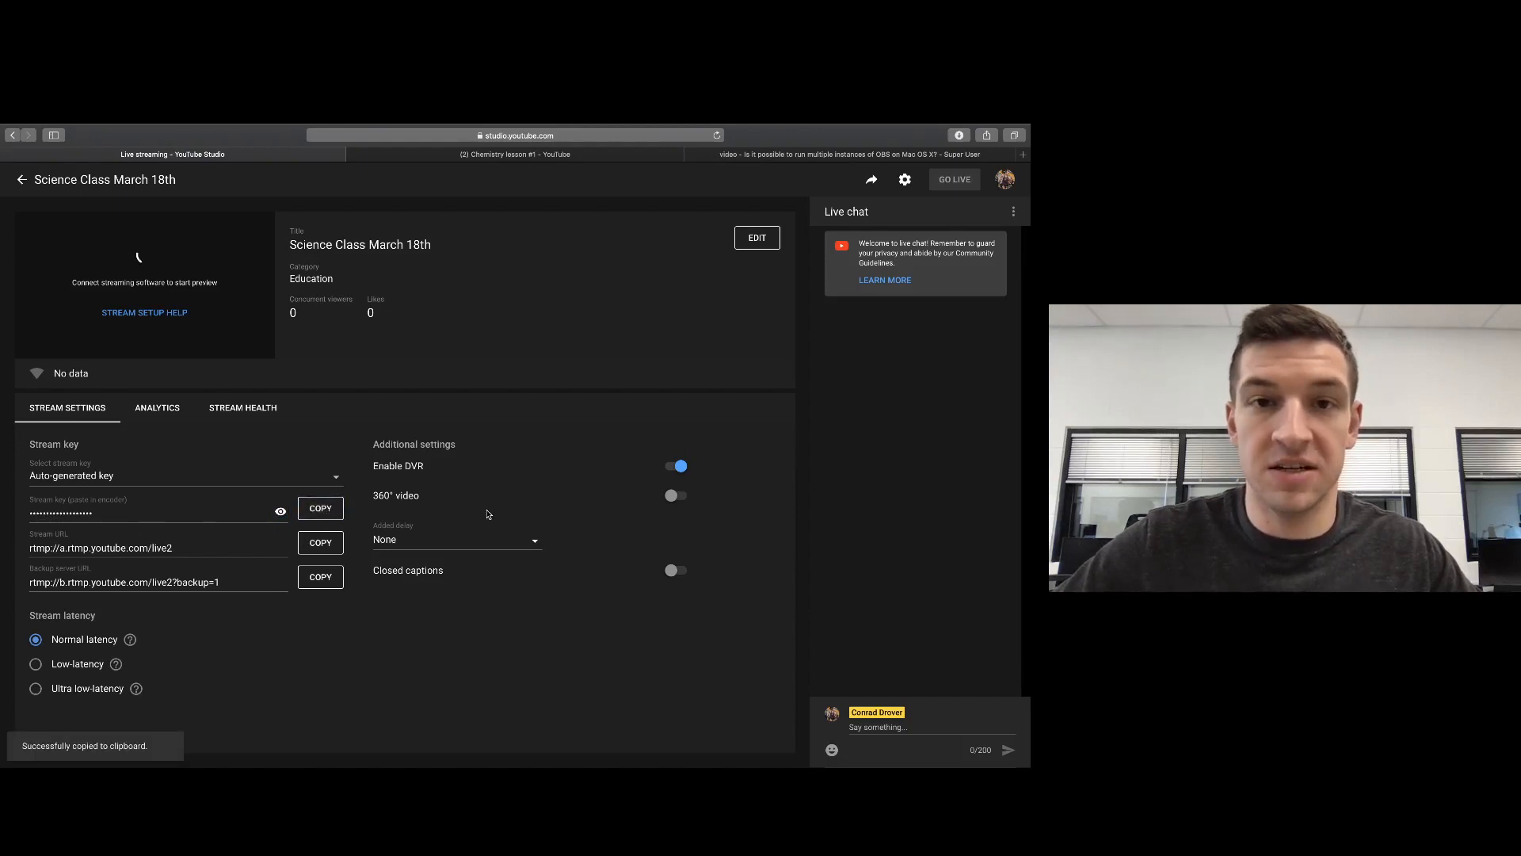
{"action": "mouse_move", "coordinate": [594, 765]}
{"action": "left_click", "coordinate": [634, 743]}
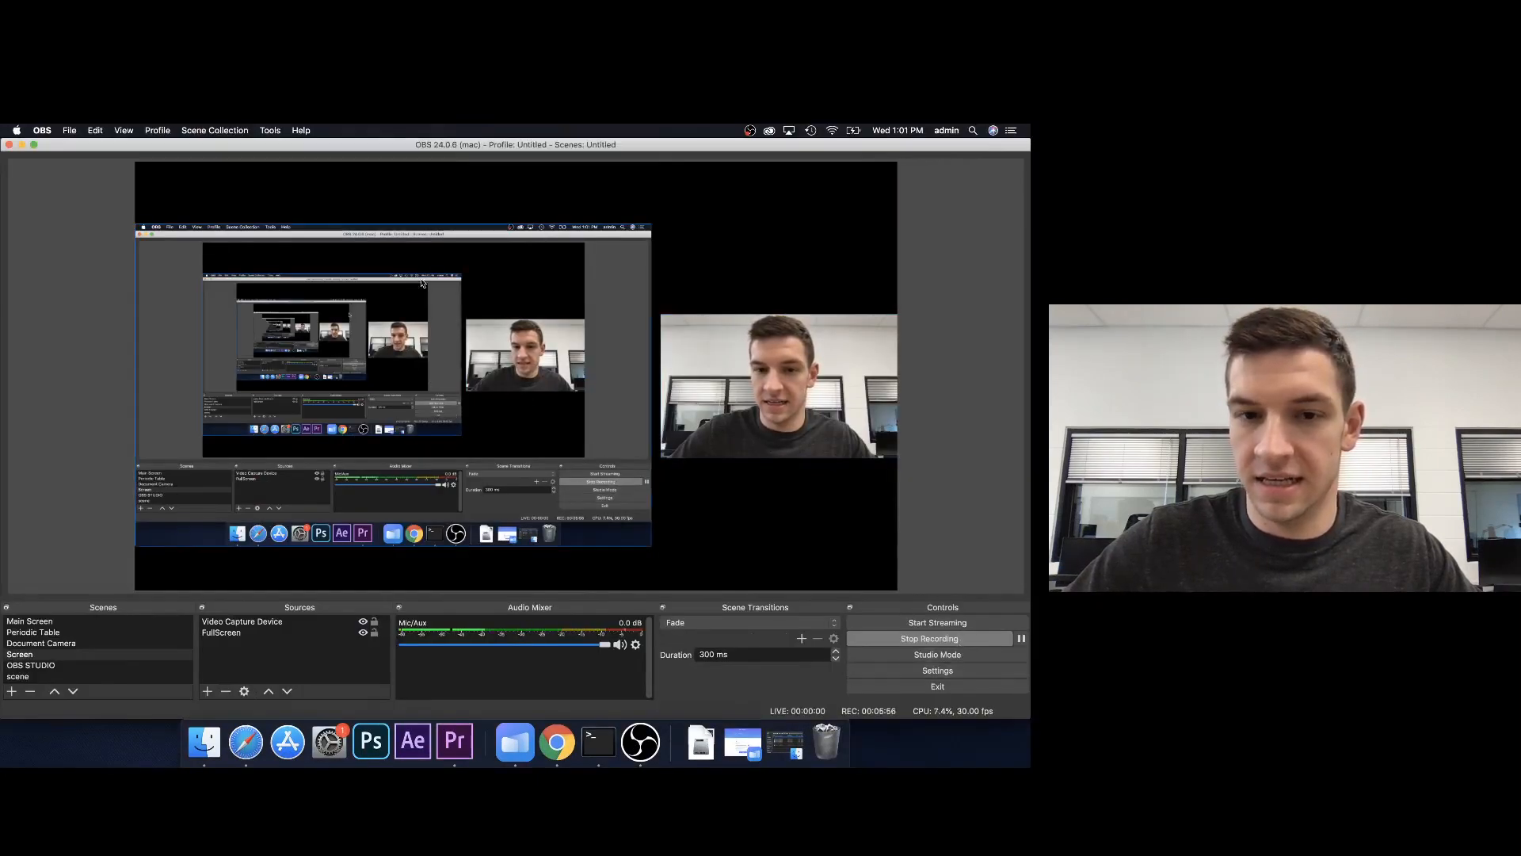
Step: In OBS Stream settings, keep YouTube / YouTube Gaming as the streaming service
{"action": "left_click", "coordinate": [936, 671]}
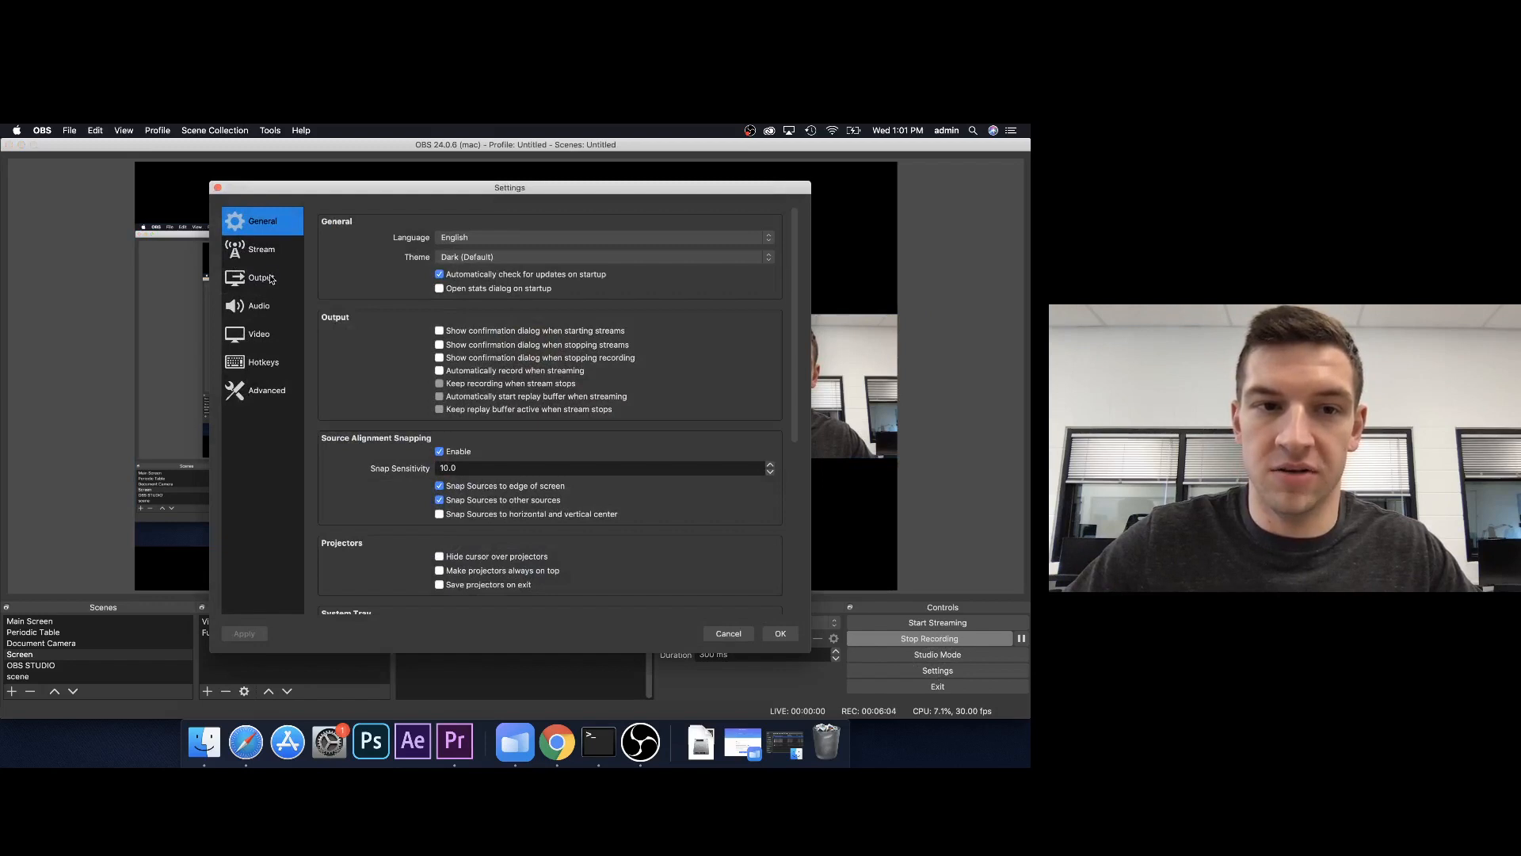
{"action": "left_click", "coordinate": [264, 251]}
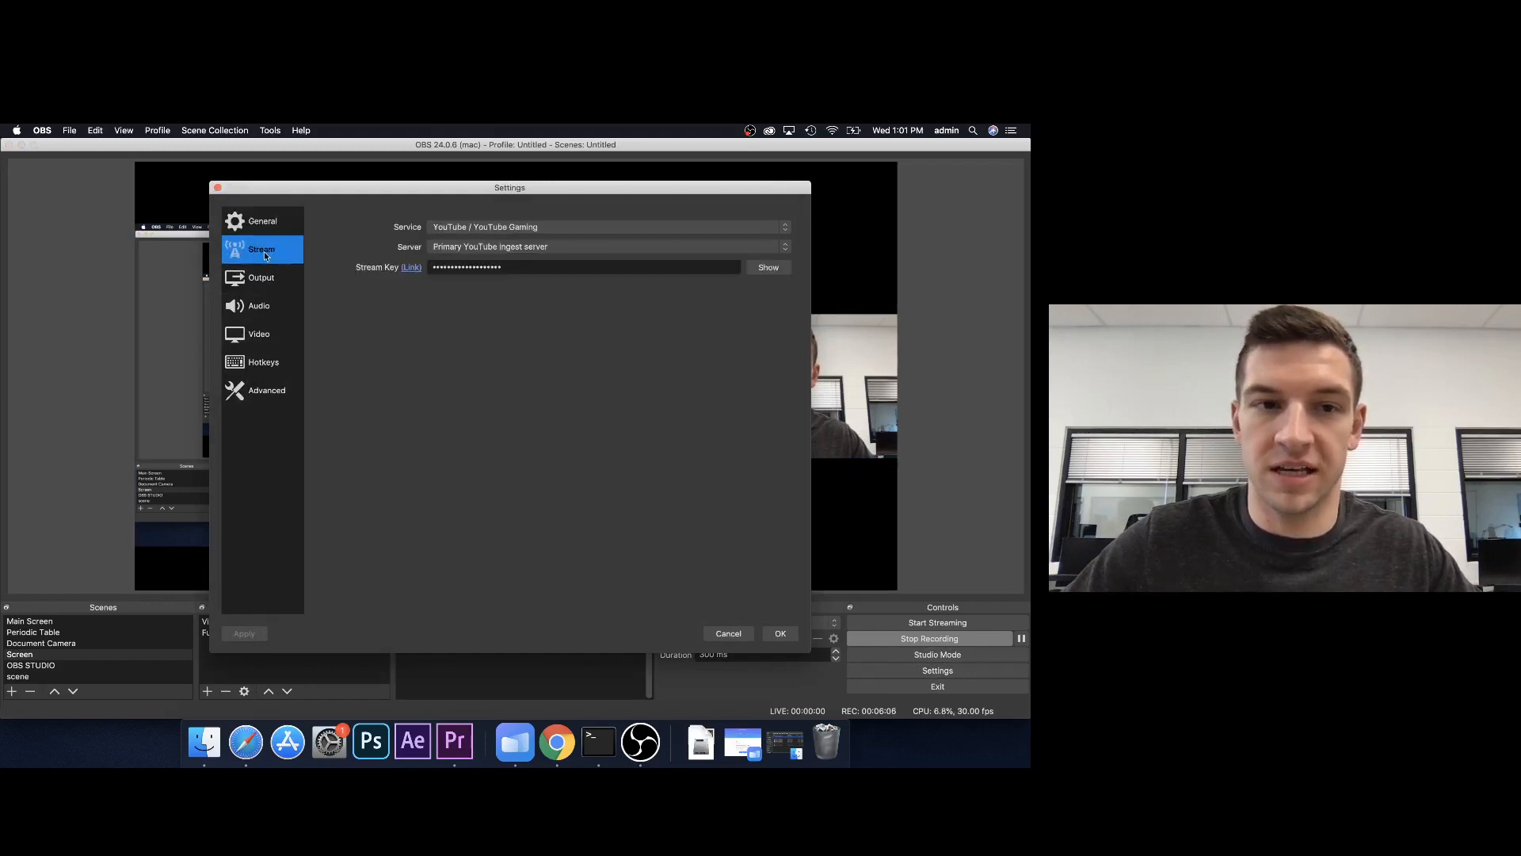
{"action": "left_click", "coordinate": [439, 227]}
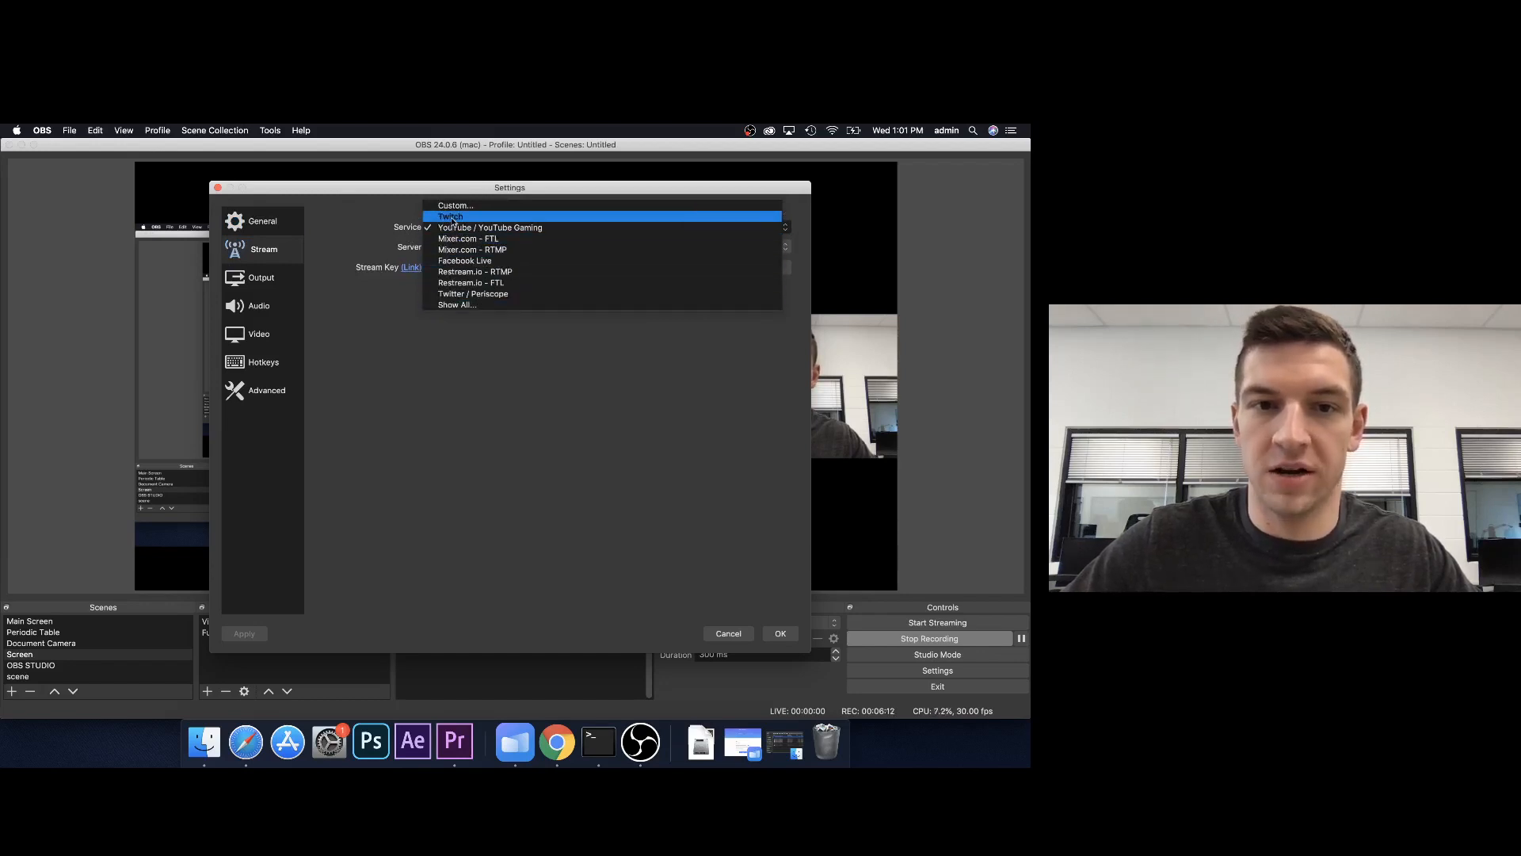
{"action": "left_click", "coordinate": [454, 229]}
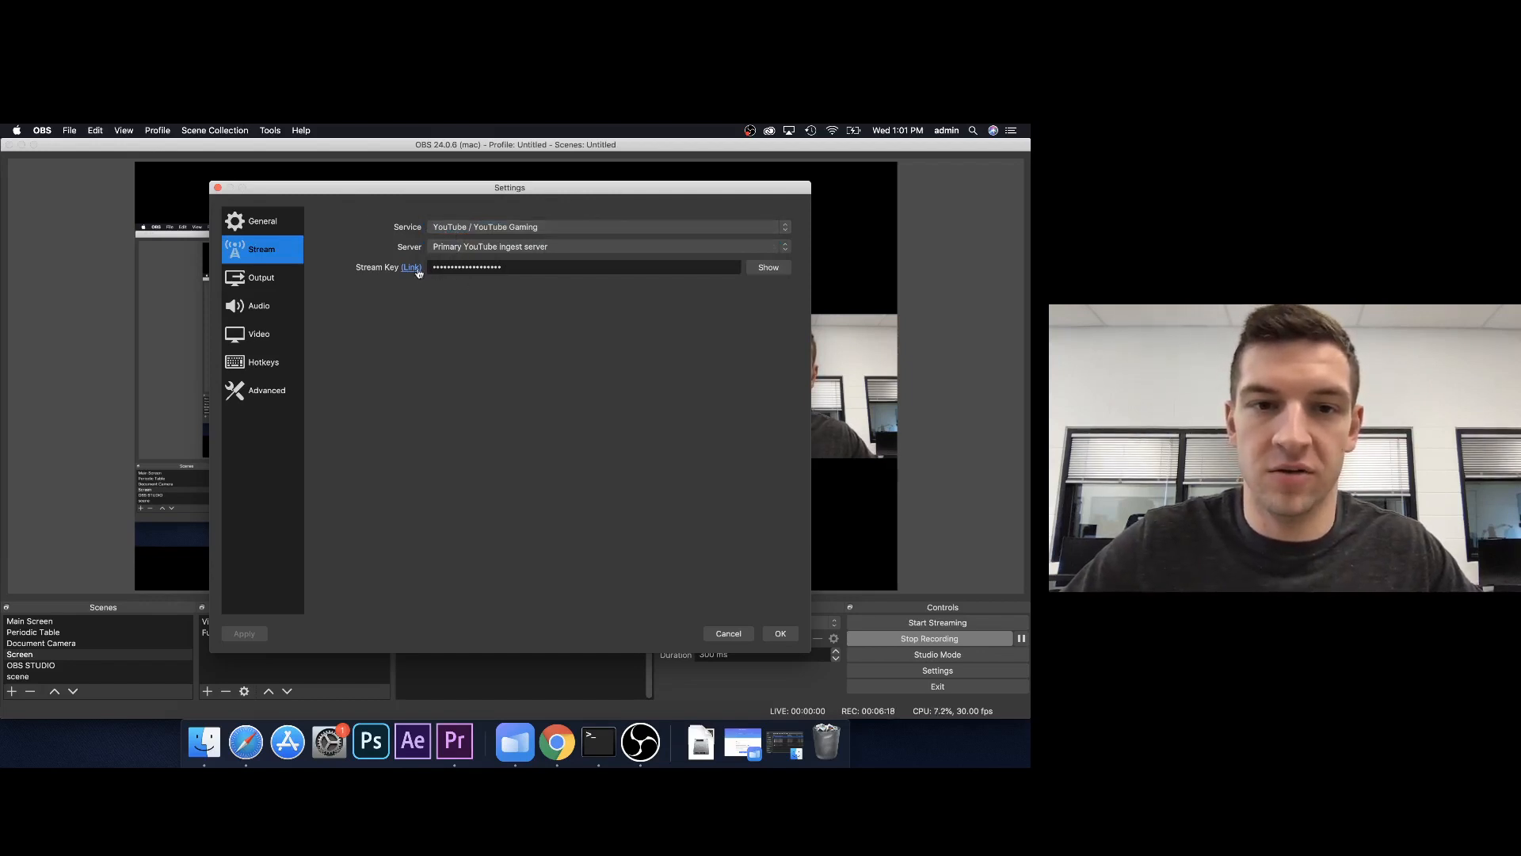
Step: Replace the old stream key with the newly copied one and save the settings
{"action": "left_click_drag", "start_coordinate": [508, 268], "coordinate": [432, 267]}
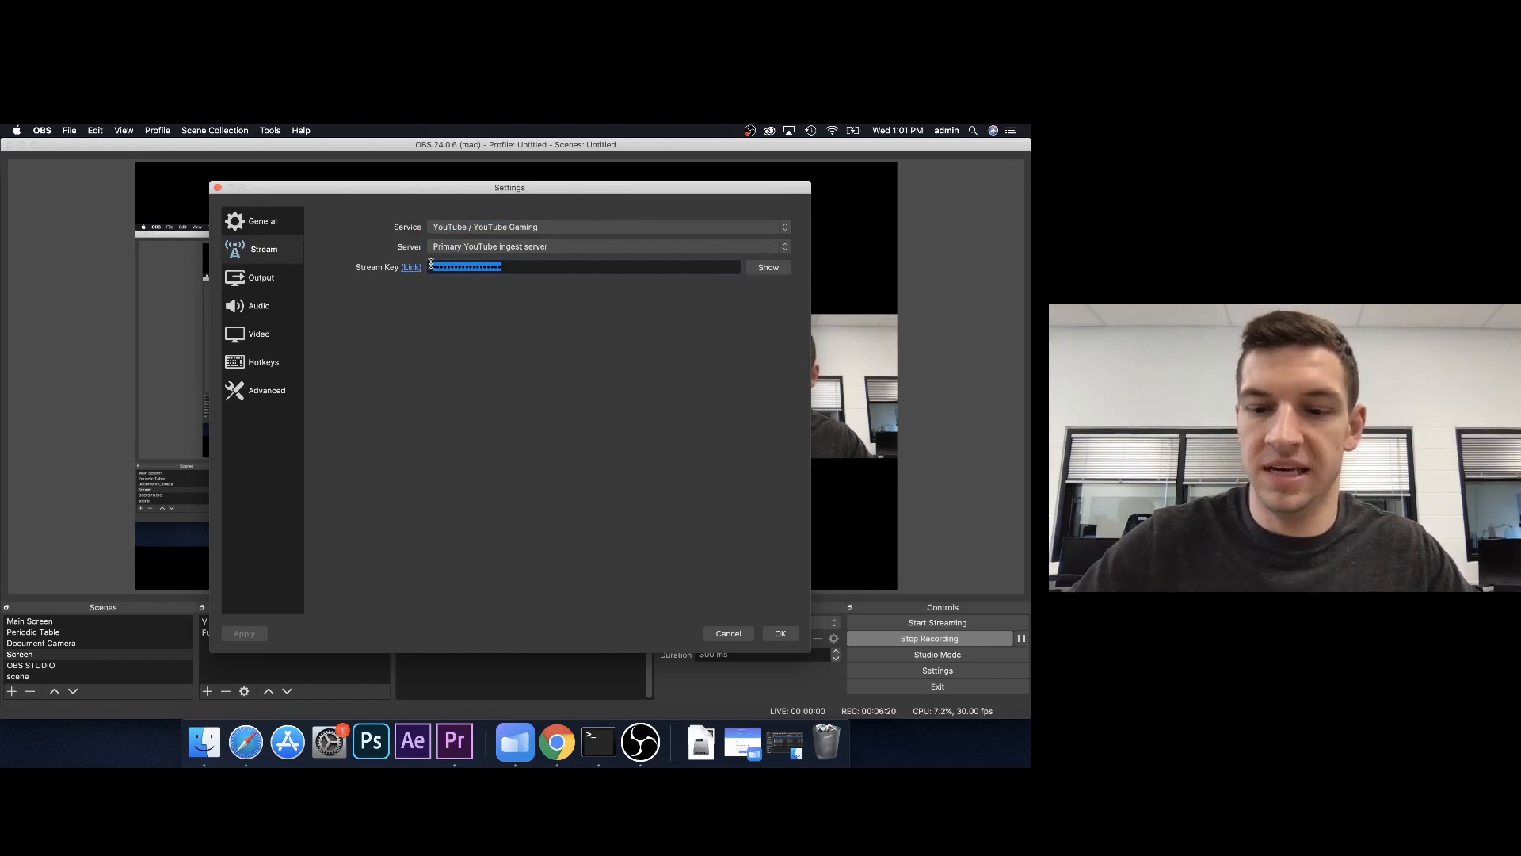
{"action": "key", "text": "BackSpace"}
{"action": "left_click", "coordinate": [768, 267]}
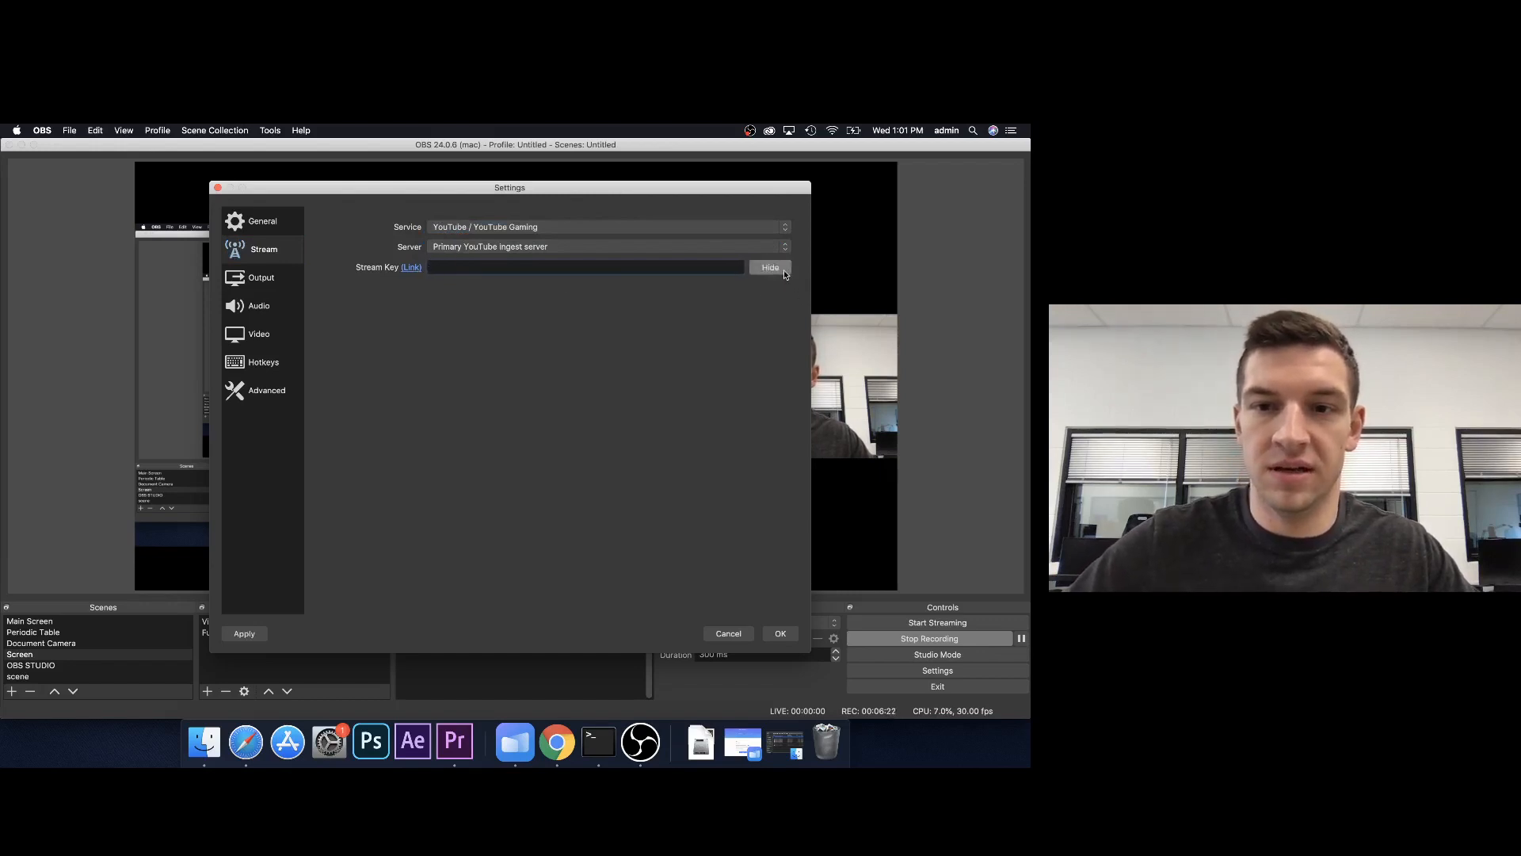
{"action": "right_click", "coordinate": [614, 269]}
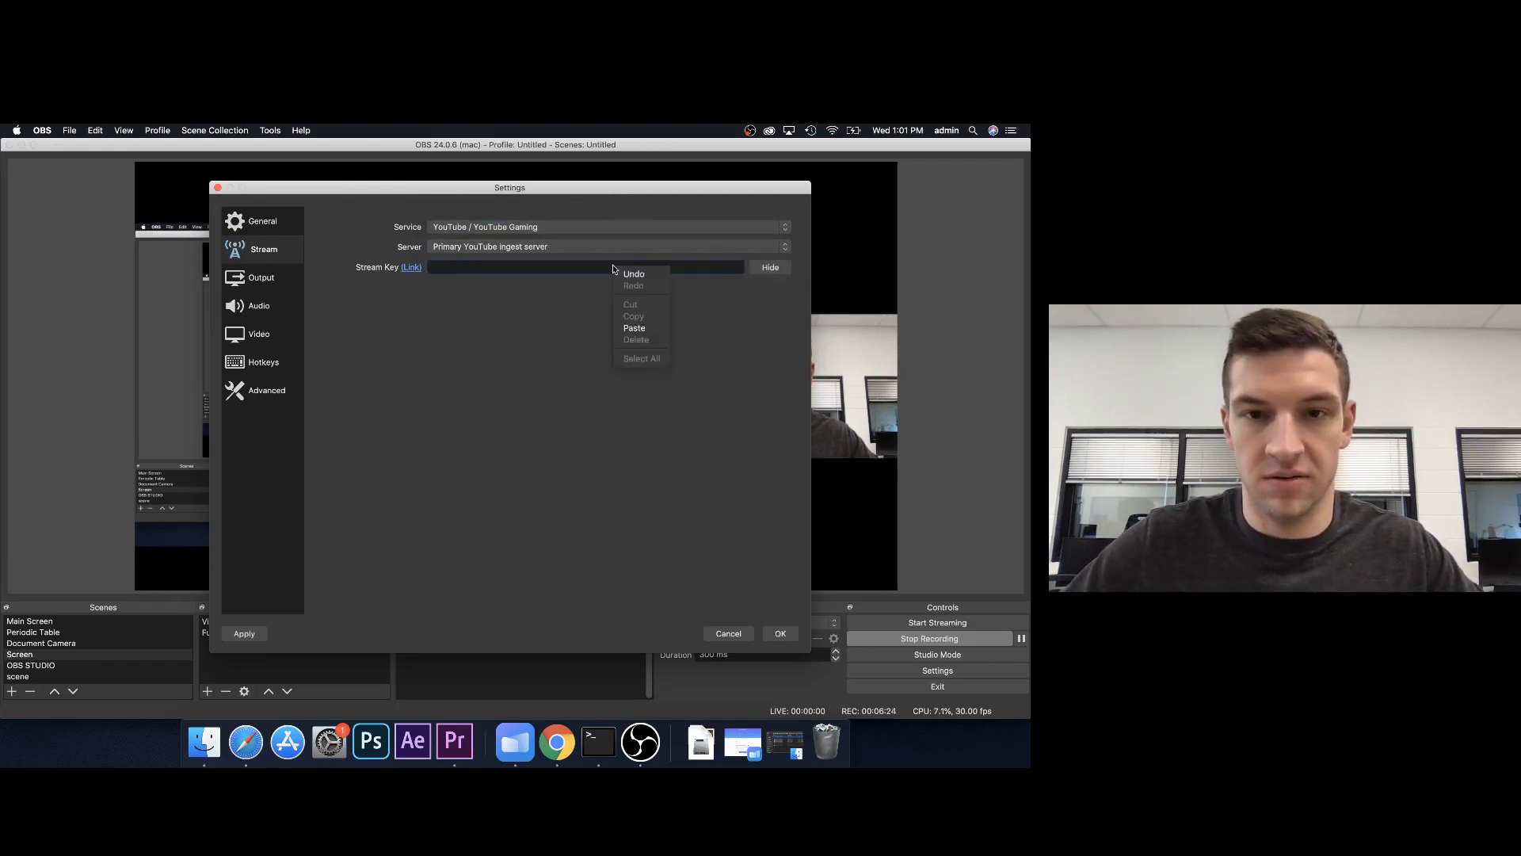
{"action": "left_click", "coordinate": [634, 327]}
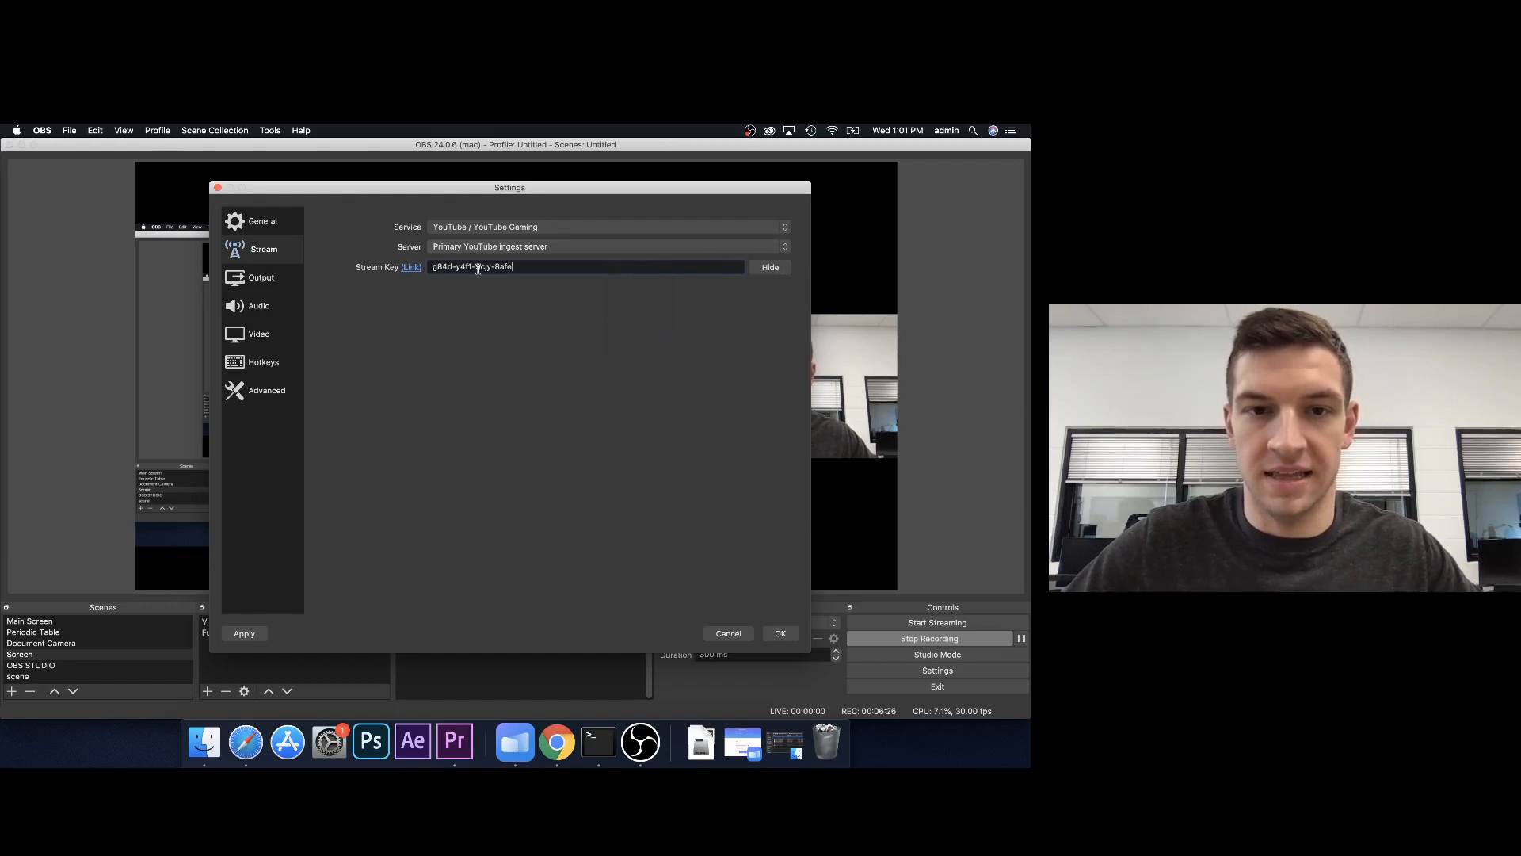
{"action": "left_click", "coordinate": [780, 633]}
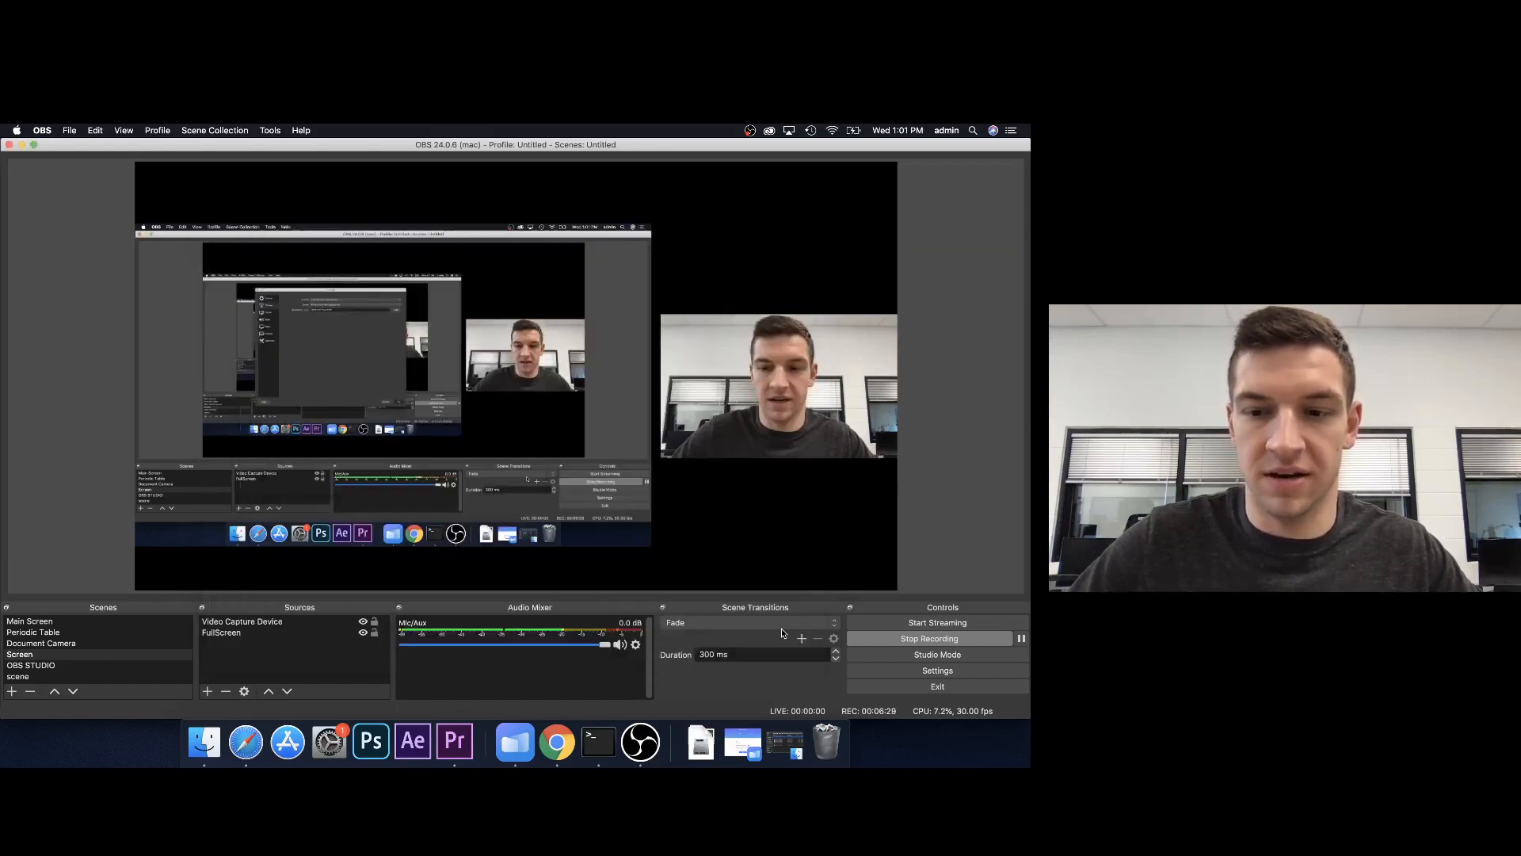
Step: Start streaming from OBS, then bring YouTube Studio back full screen to see the incoming feed
{"action": "left_click", "coordinate": [878, 622]}
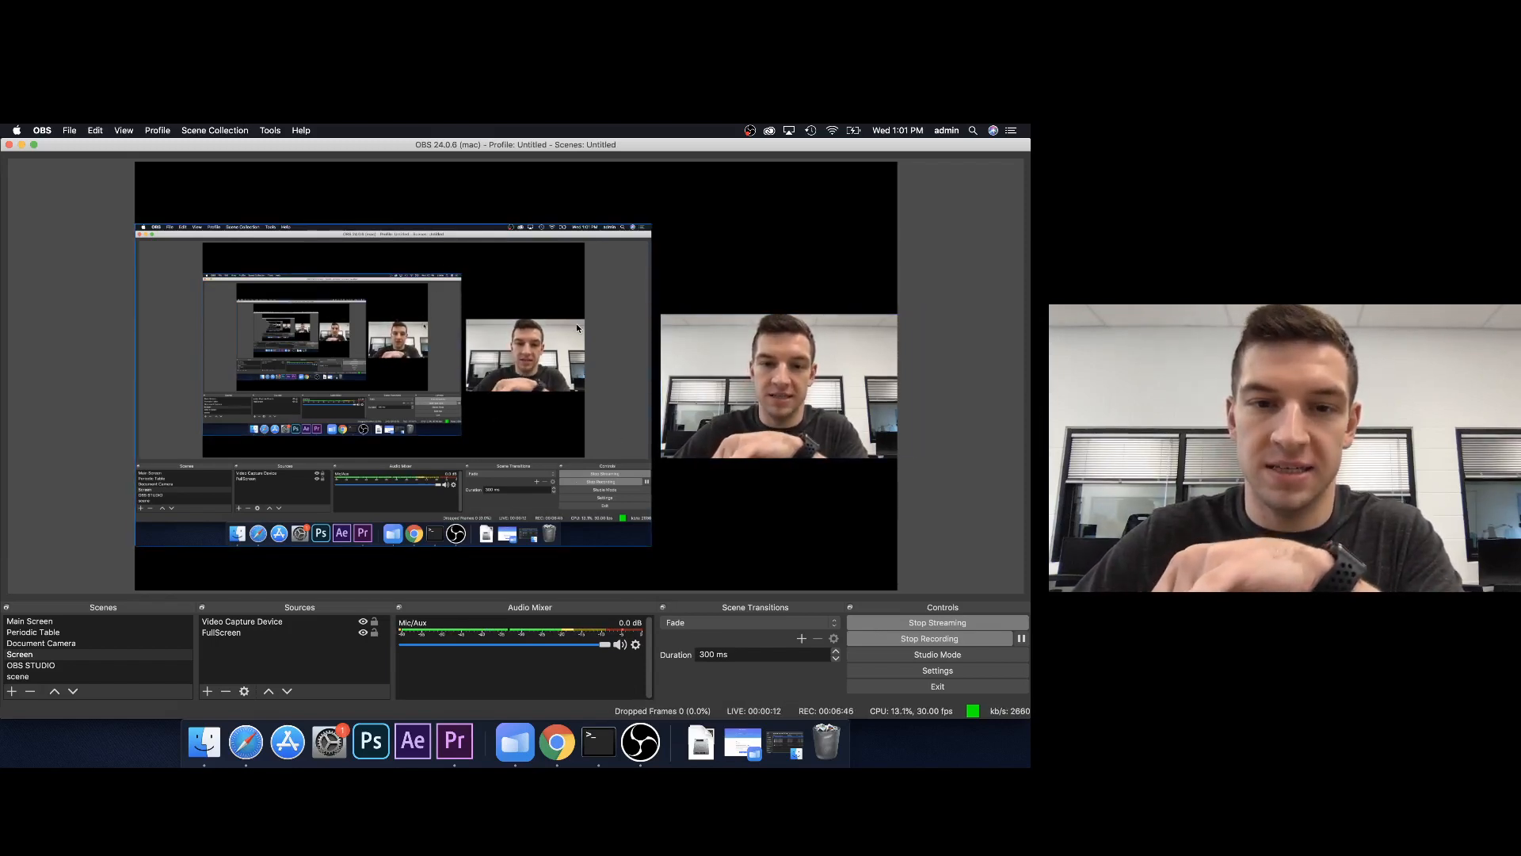
{"action": "left_click", "coordinate": [244, 747]}
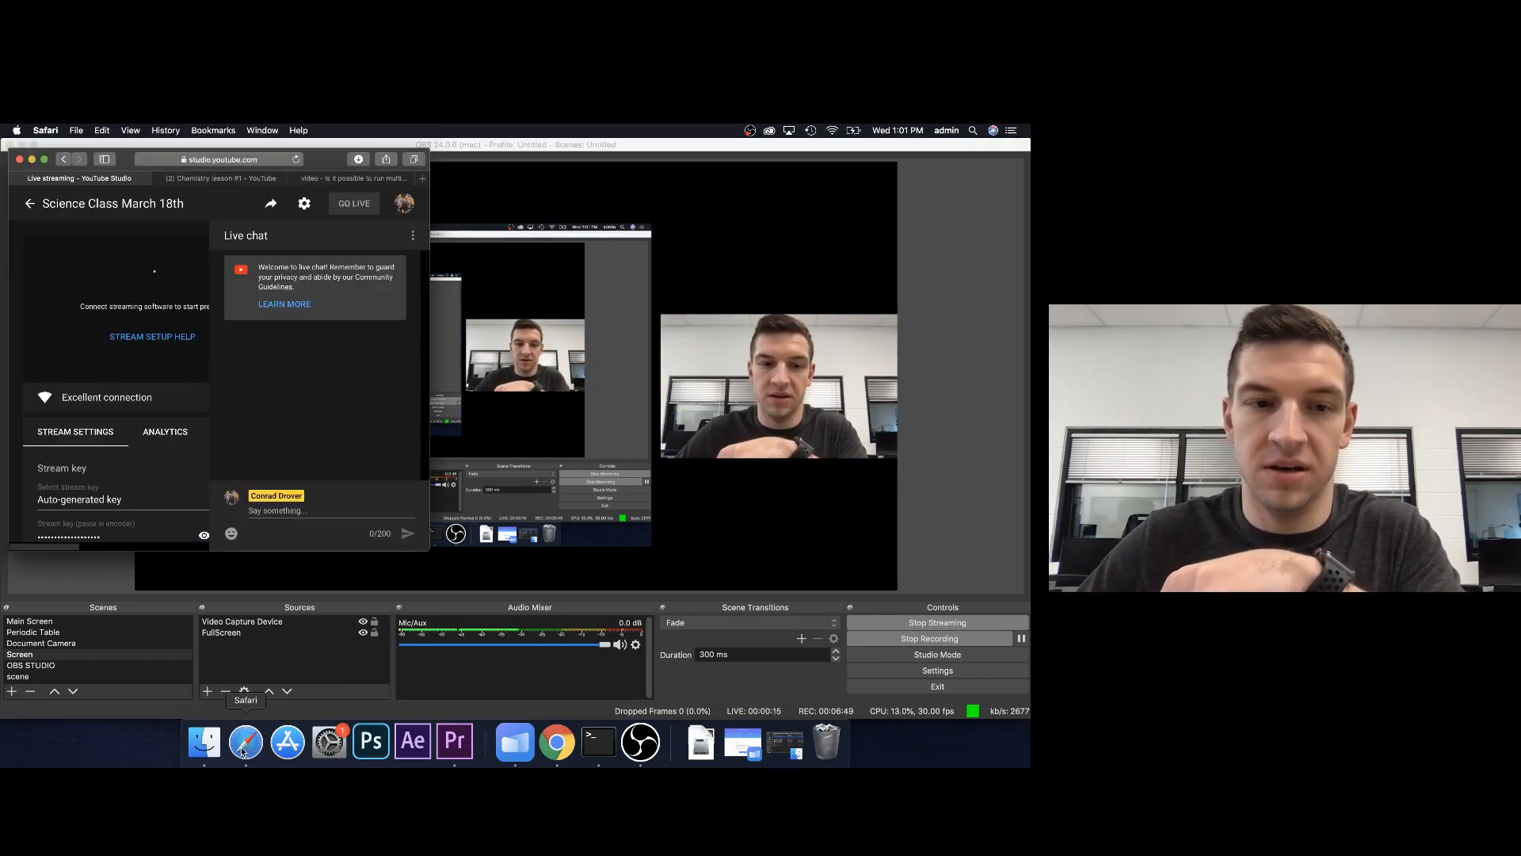
{"action": "left_click", "coordinate": [45, 160]}
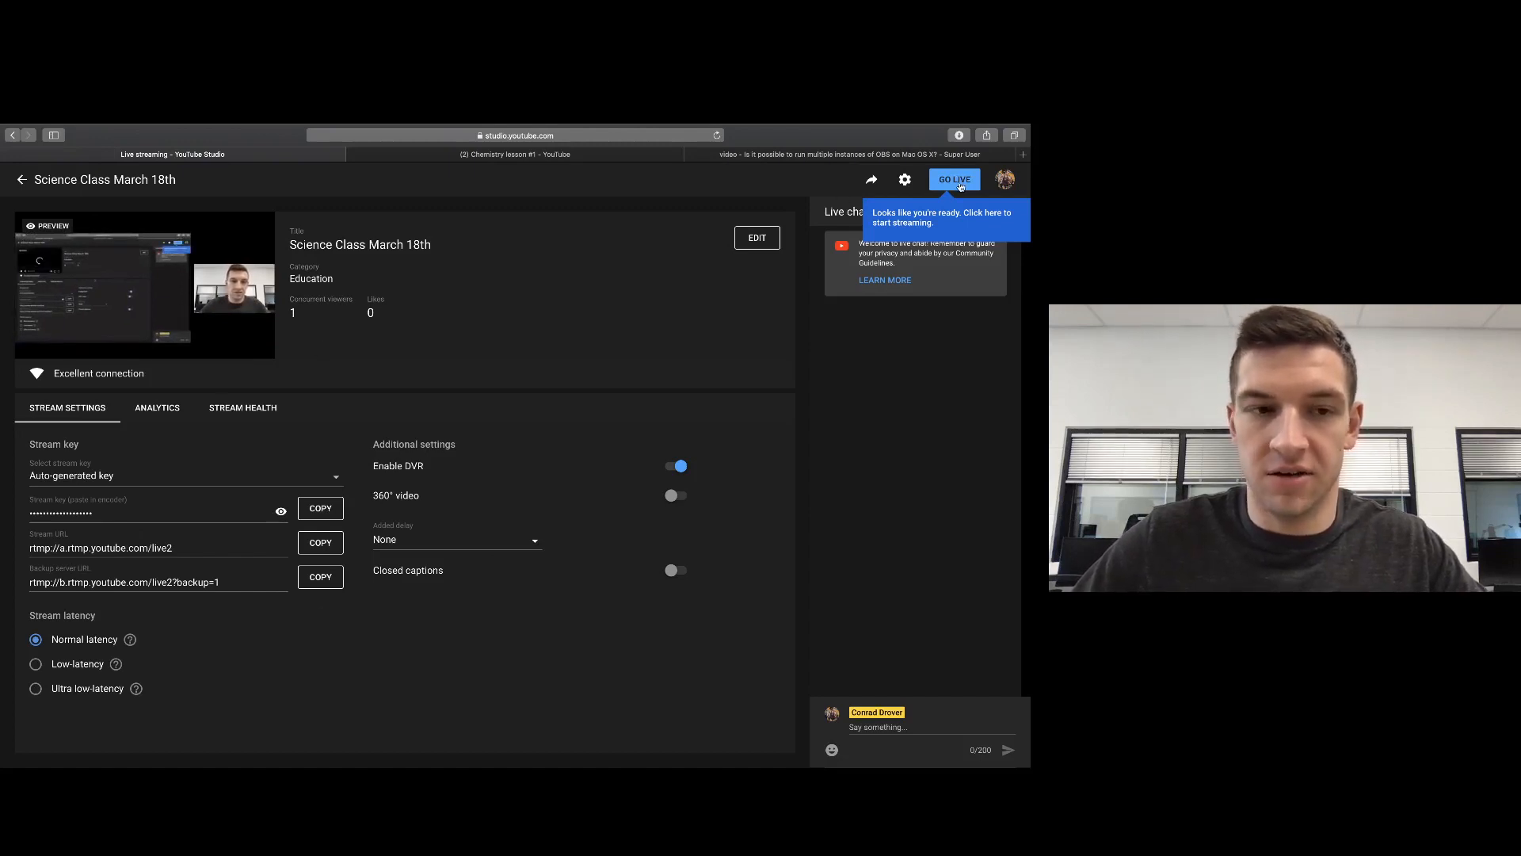
Step: Go live with the stream and post 'hey I have a question' in the live chat
{"action": "left_click", "coordinate": [955, 180]}
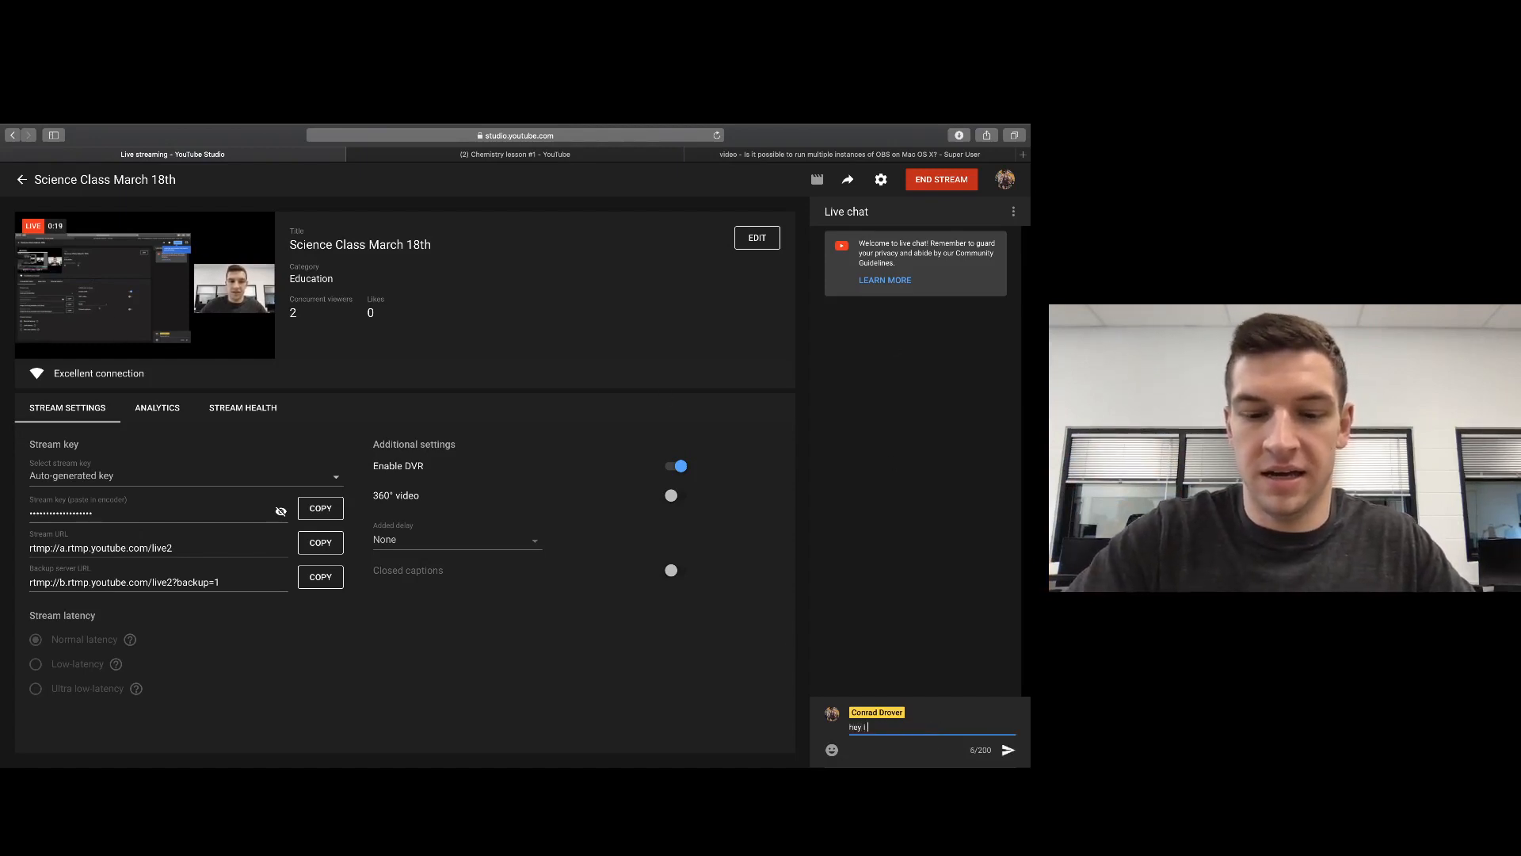
{"action": "type", "text": "a ques"}
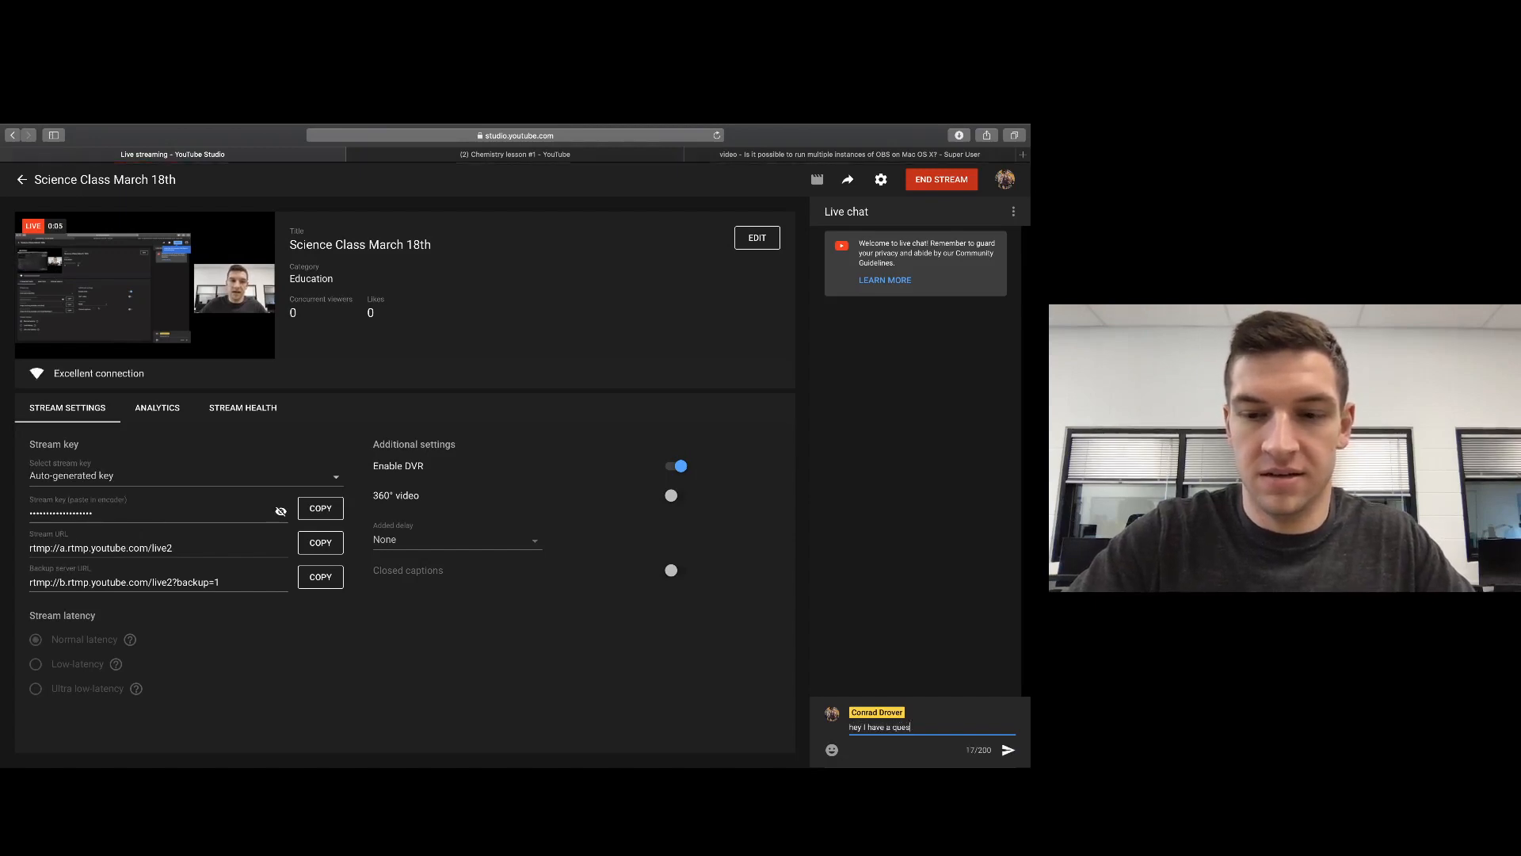
{"action": "type", "text": "tion"}
{"action": "key", "text": "Return"}
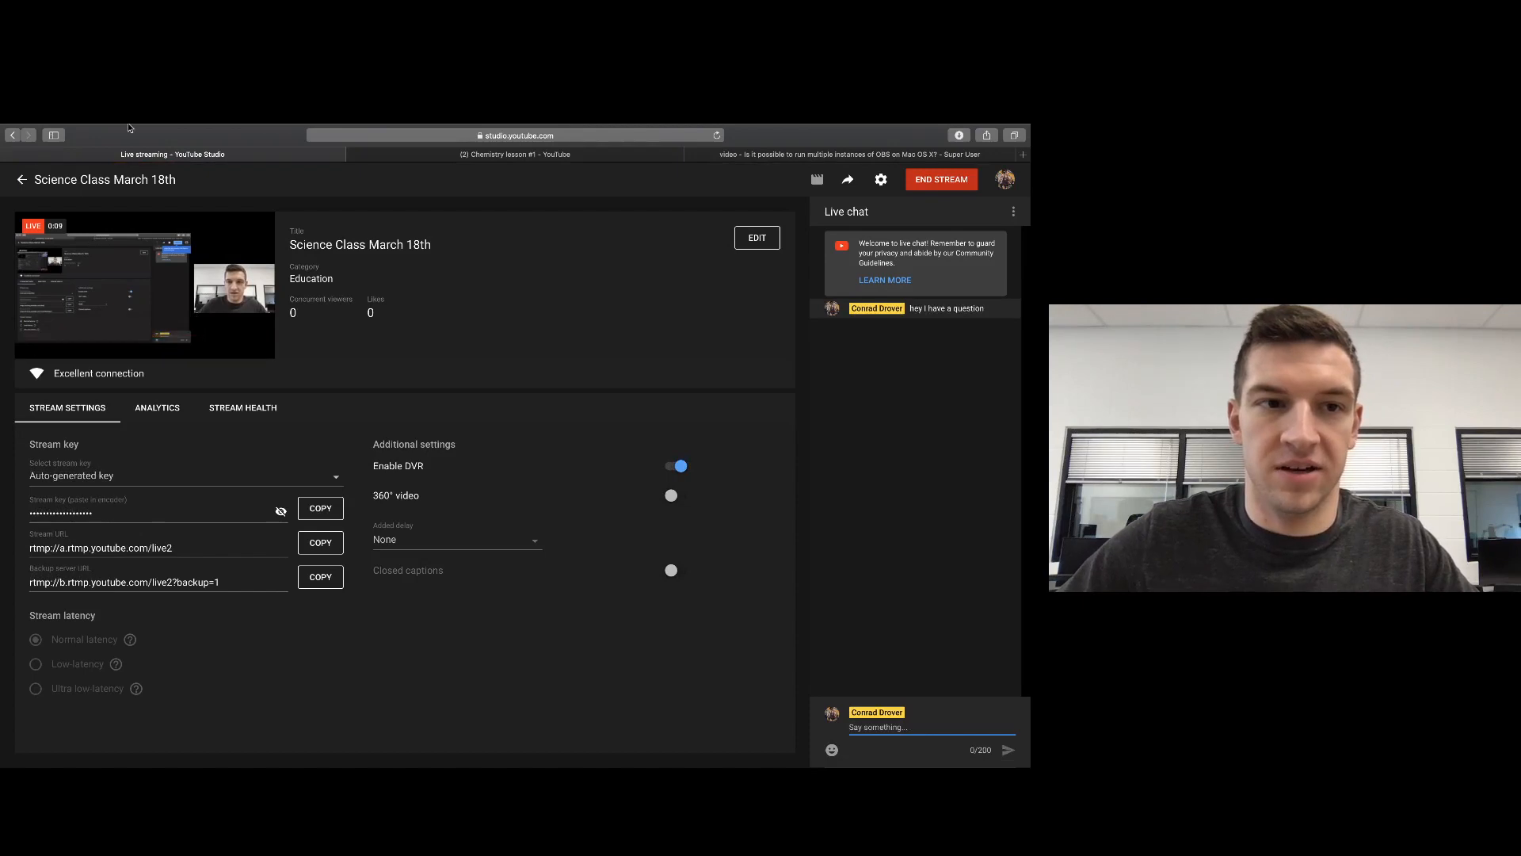
{"action": "mouse_move", "coordinate": [115, 143]}
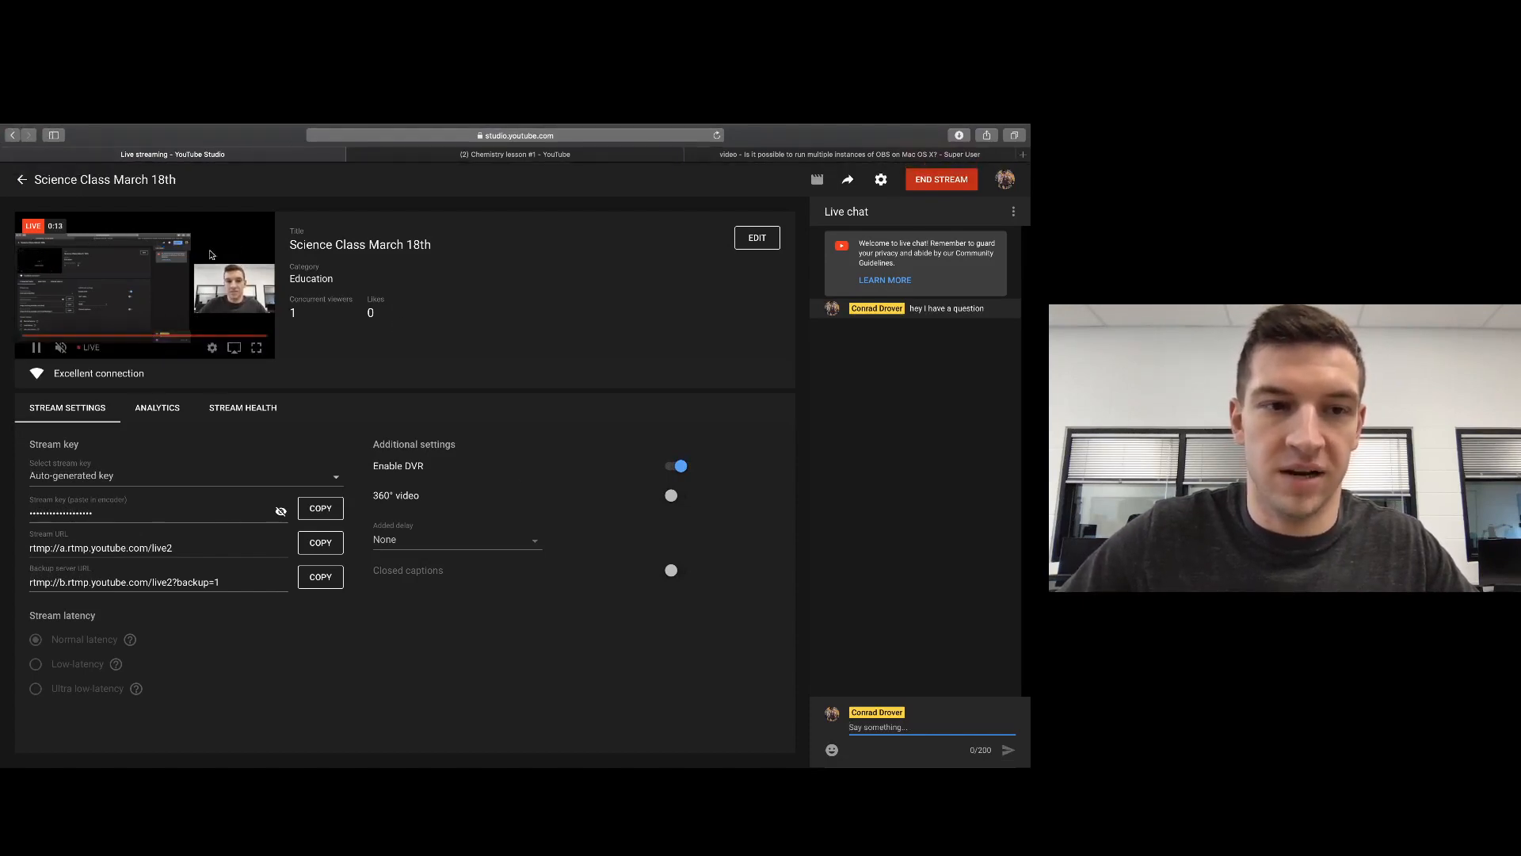
Step: Open the Chemistry lesson #1 tab and shrink Safari so the live OBS stream shows behind
{"action": "mouse_move", "coordinate": [79, 125]}
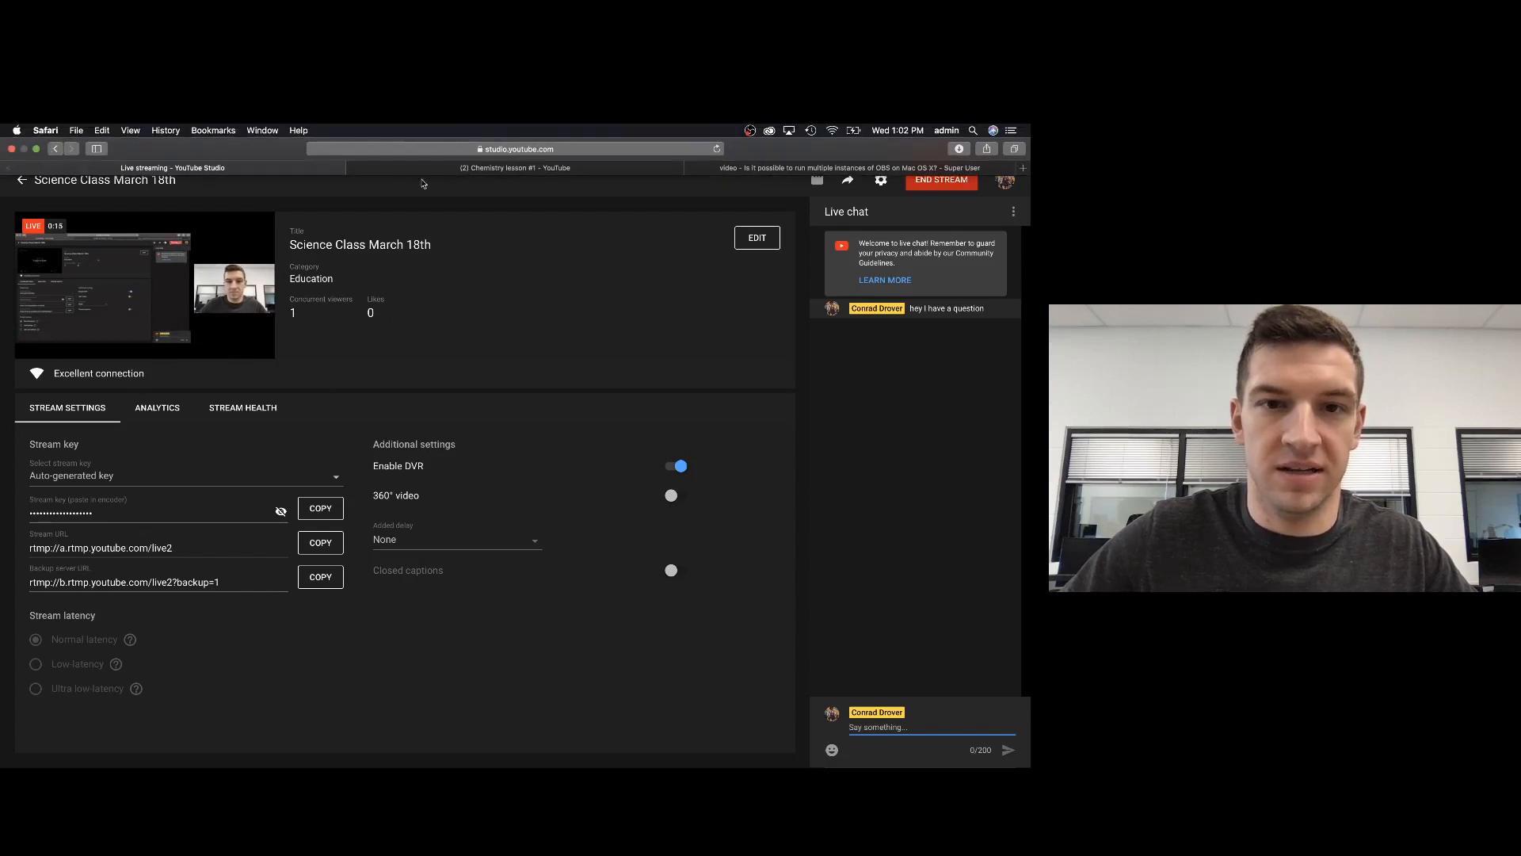
{"action": "left_click", "coordinate": [458, 171]}
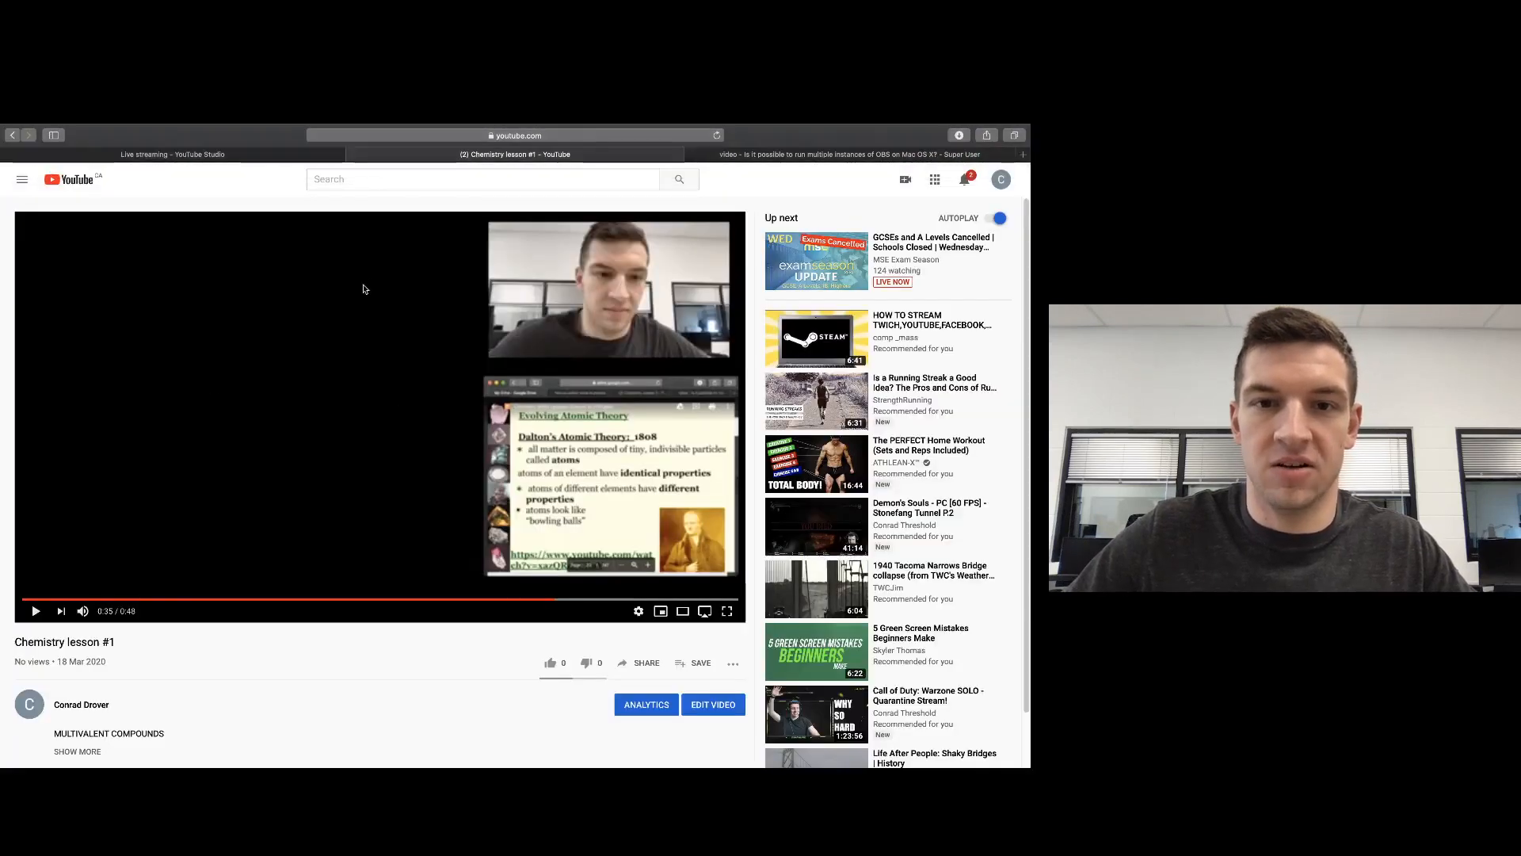
{"action": "mouse_move", "coordinate": [21, 132]}
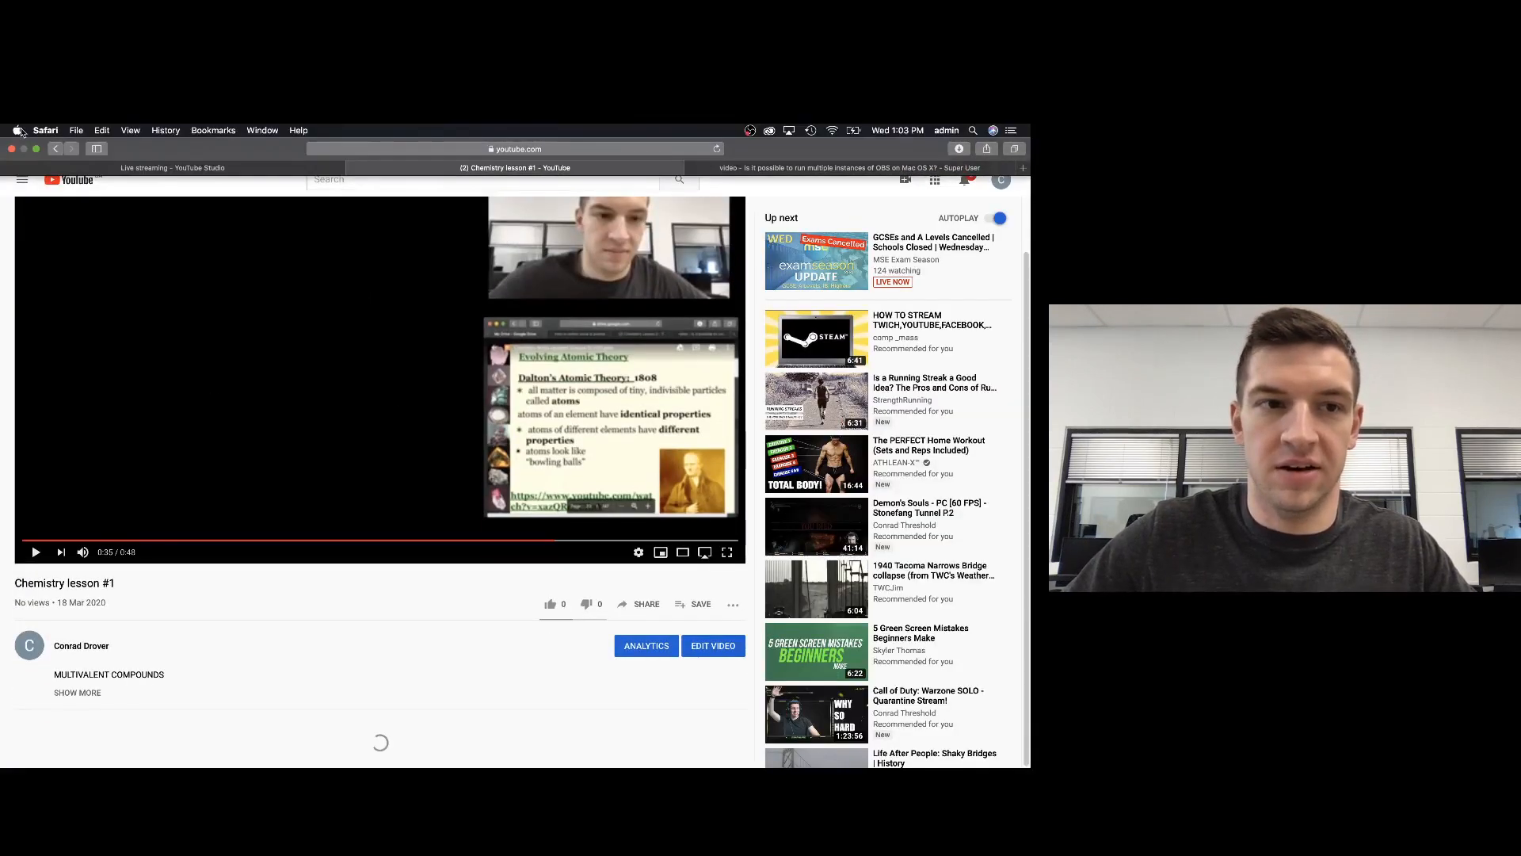
{"action": "mouse_move", "coordinate": [290, 759]}
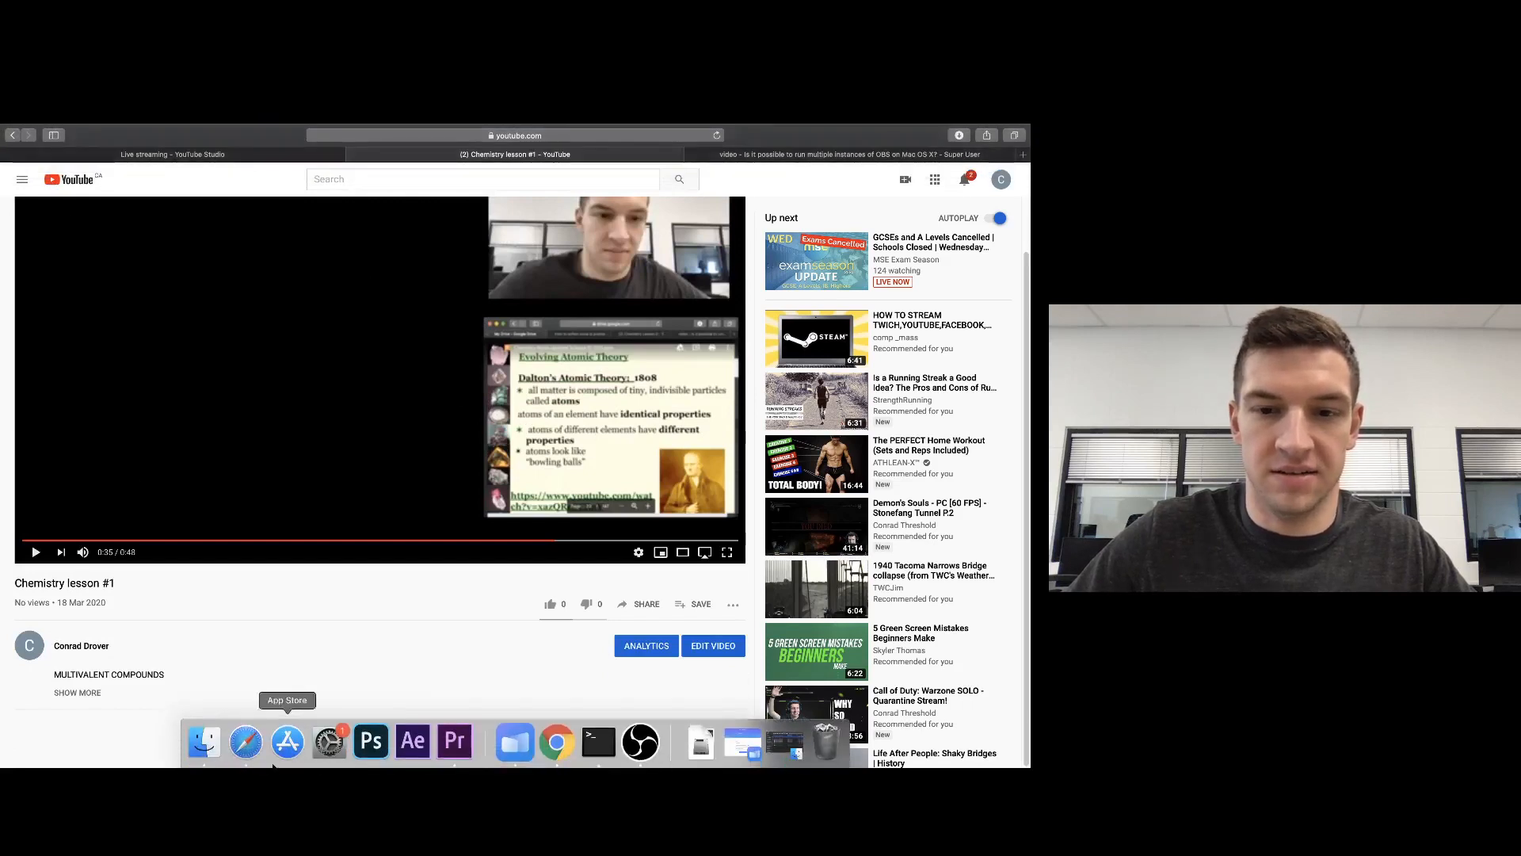
{"action": "left_click", "coordinate": [641, 749]}
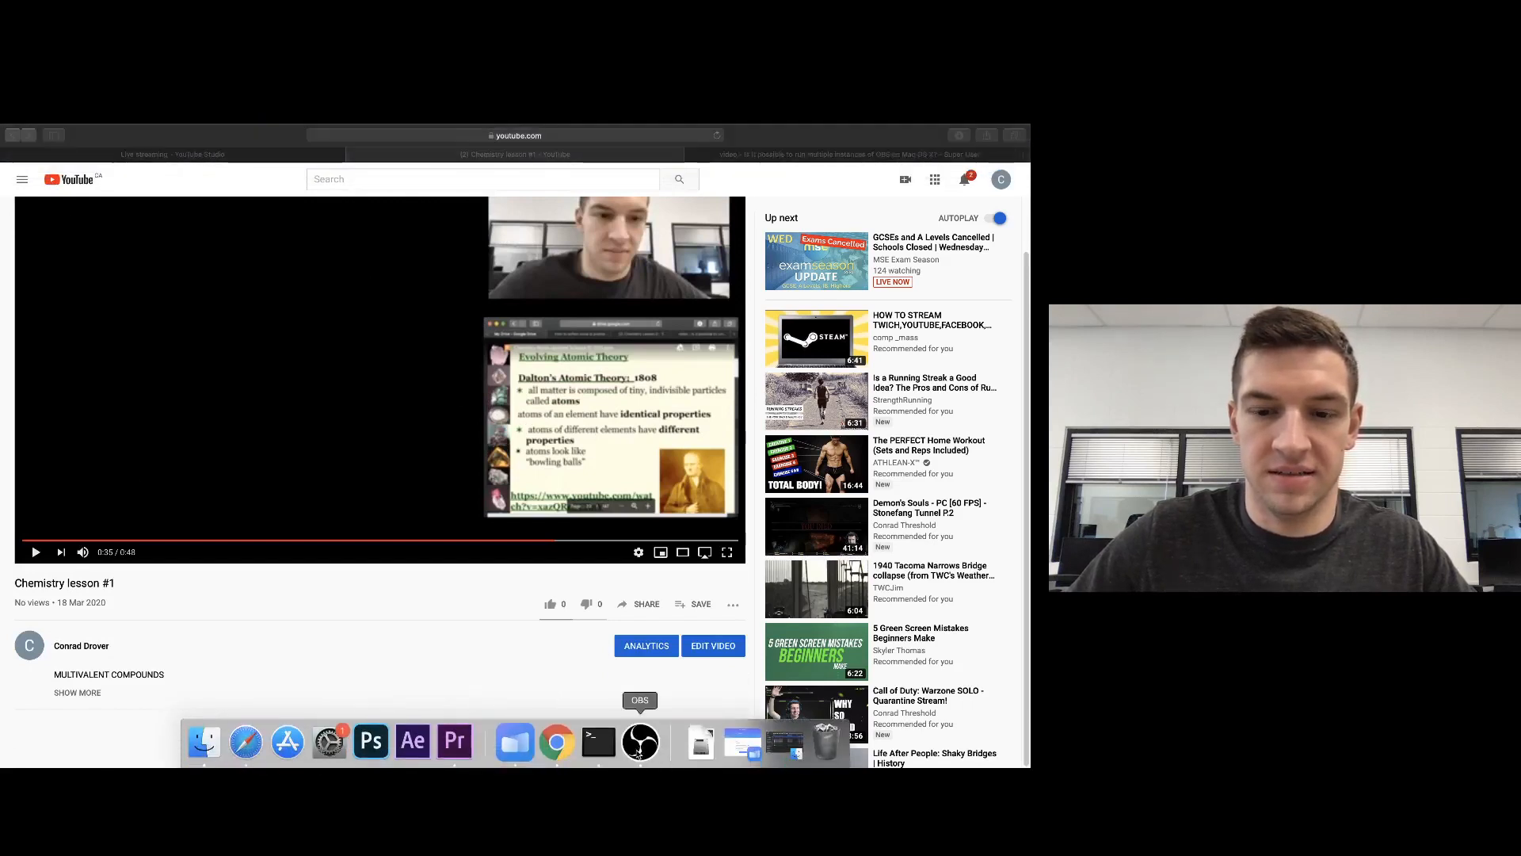
{"action": "left_click", "coordinate": [252, 316]}
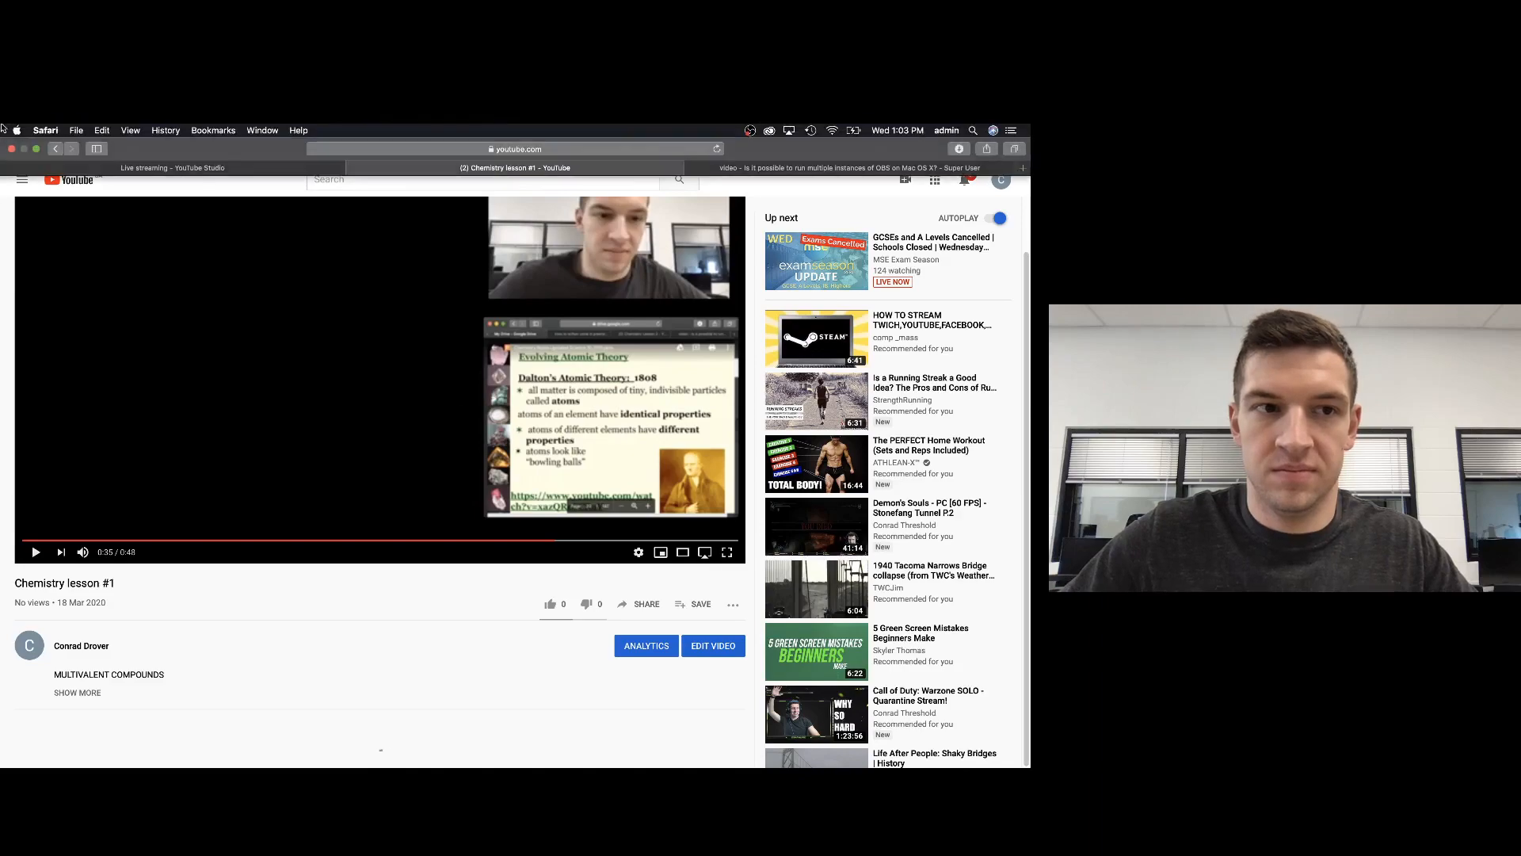
{"action": "left_click", "coordinate": [37, 149]}
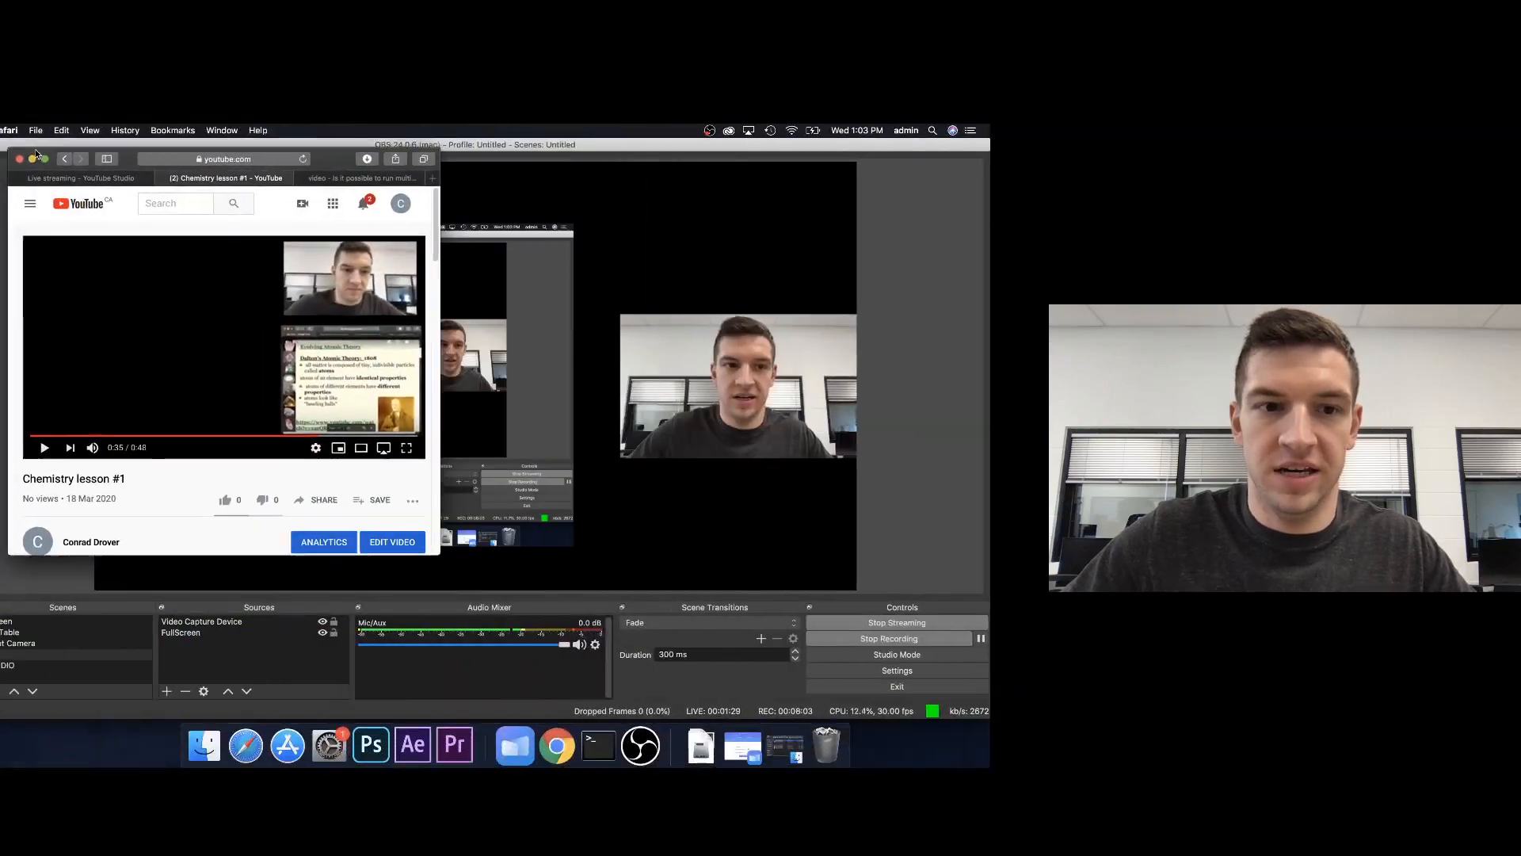